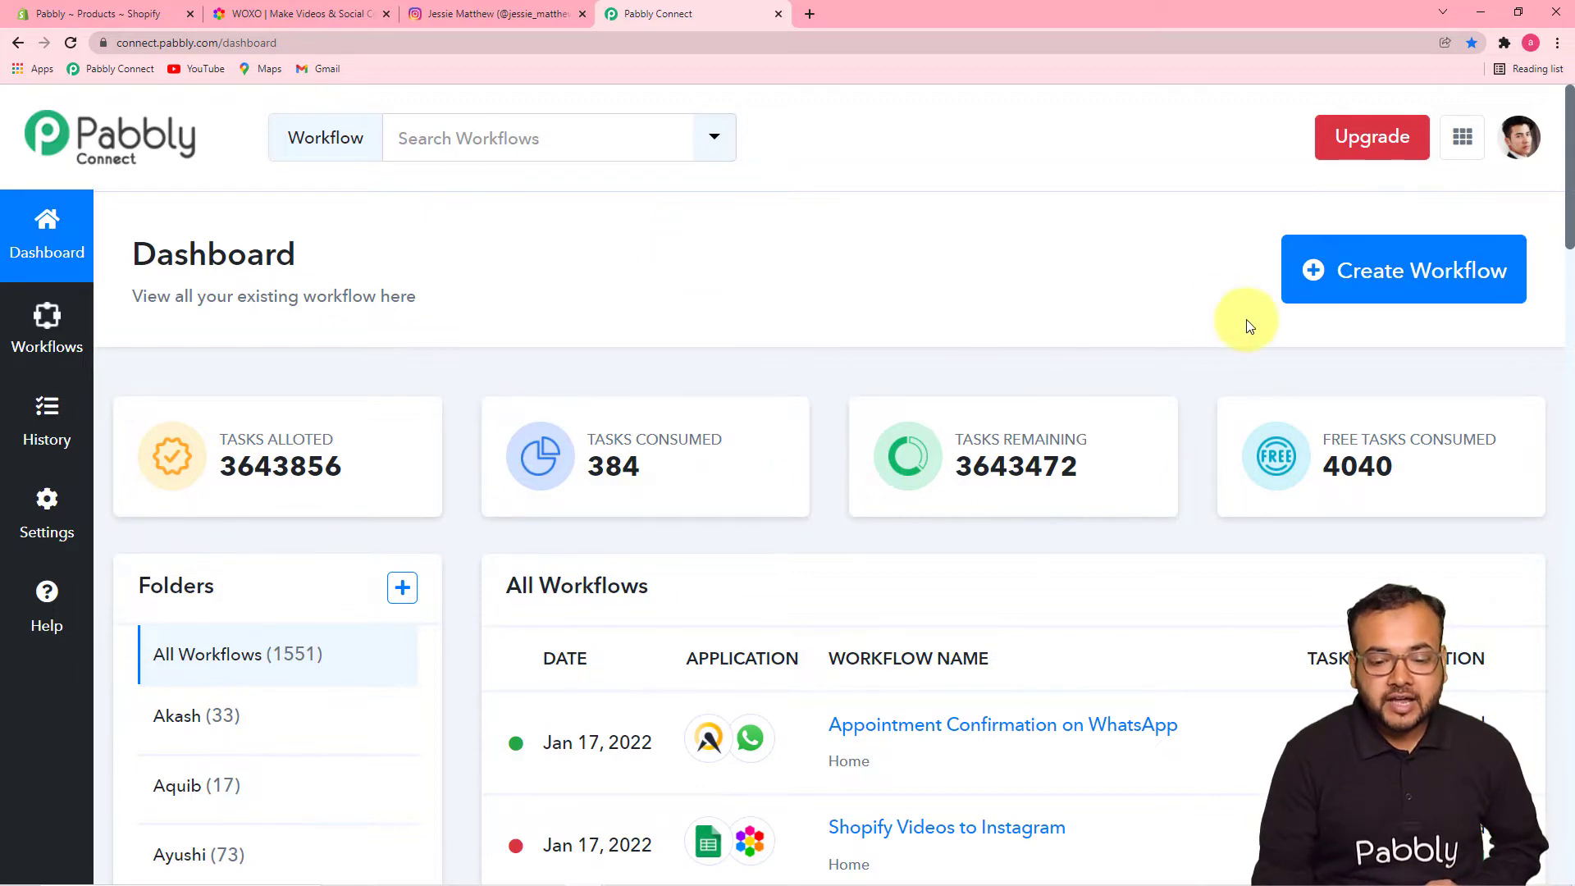
- Create a workflow named "Share Shopify product Videos on Social Media Automatically" and collapse its trigger section
{"action": "left_click", "coordinate": [1363, 283]}
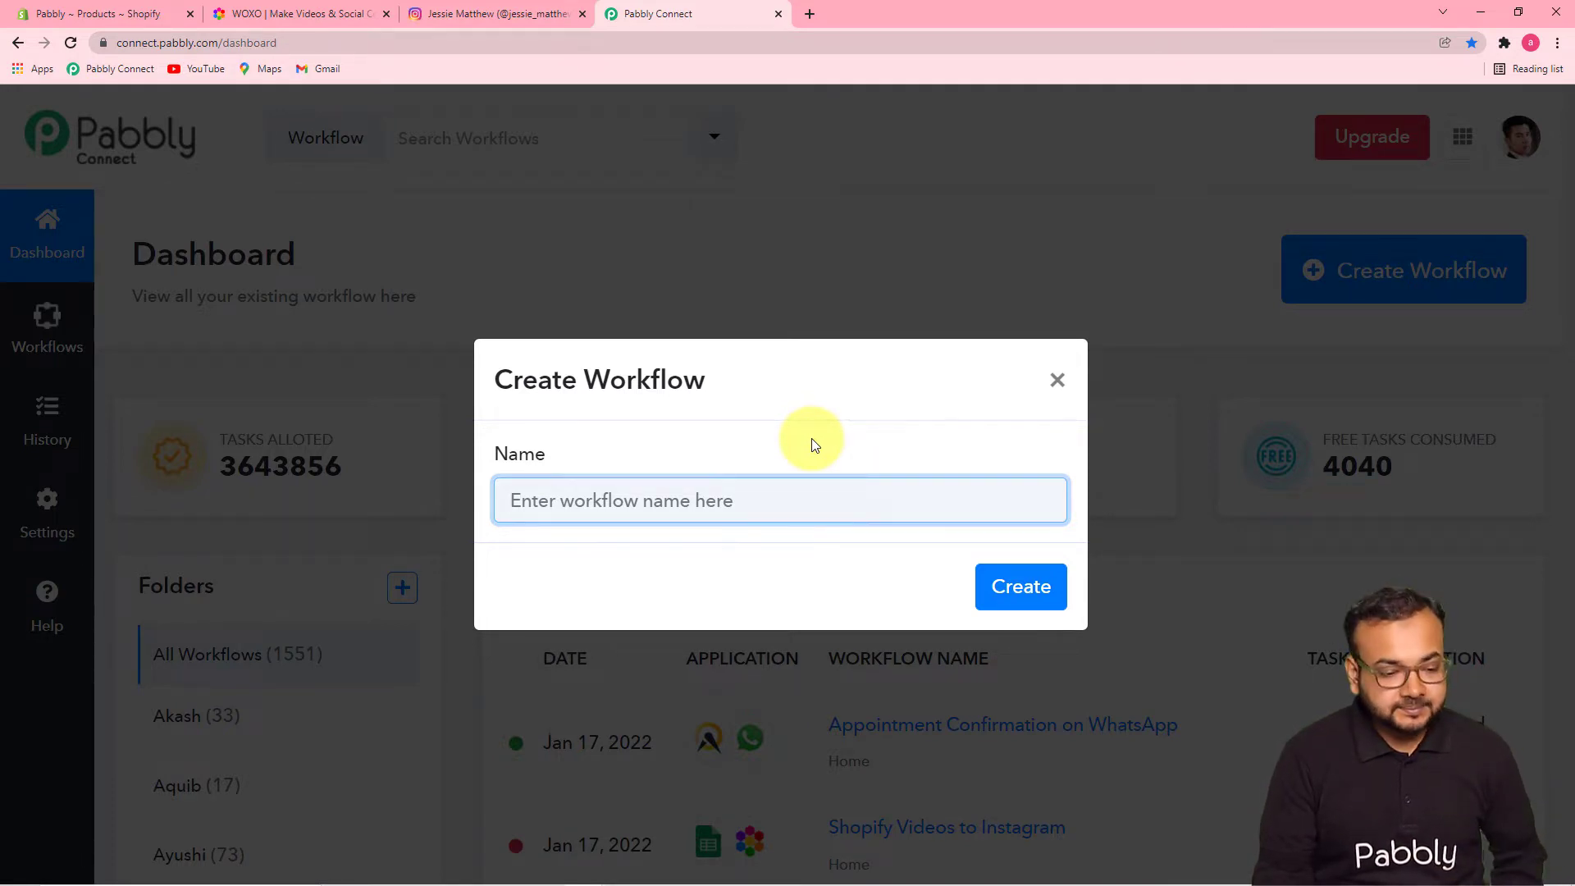
{"action": "type", "text": "Share Shopify product Videos on Social Media Automatically"}
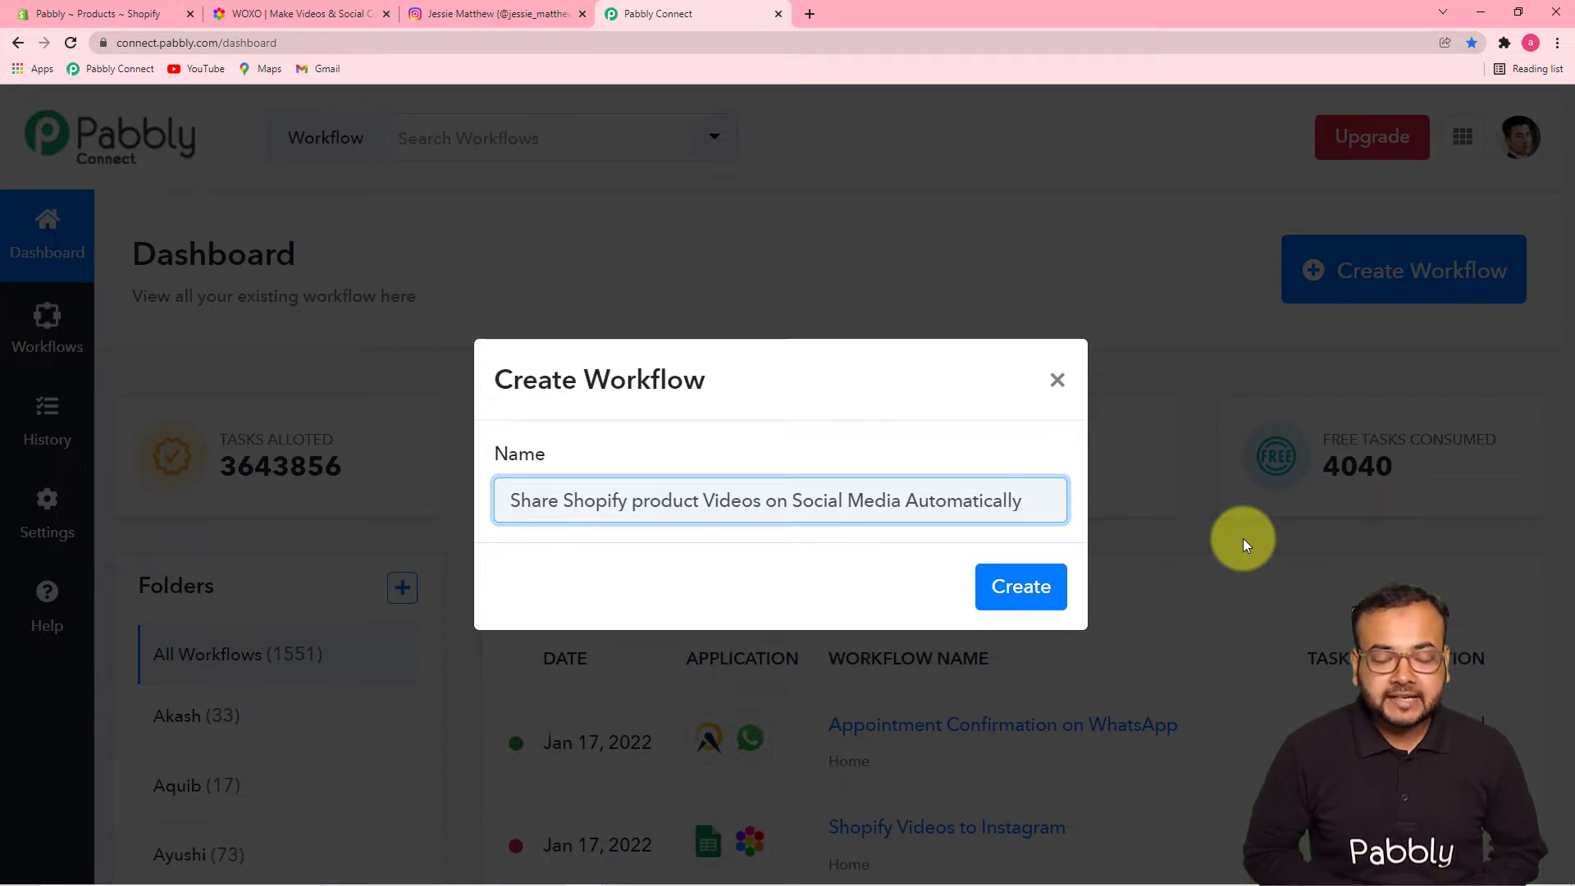
{"action": "left_click", "coordinate": [1015, 589]}
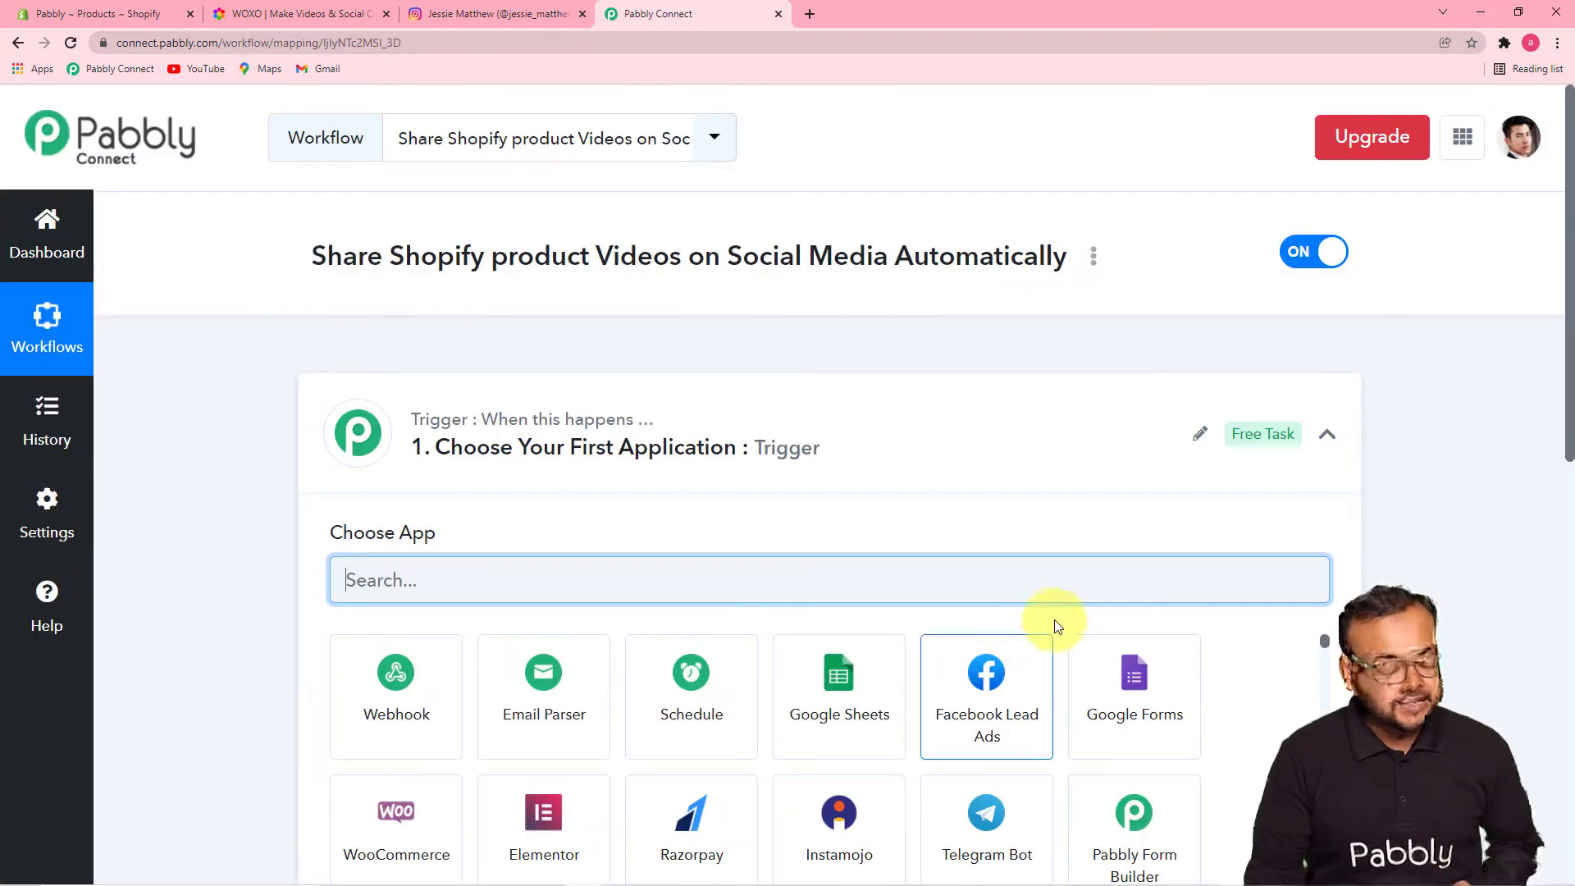
{"action": "left_click", "coordinate": [1328, 435]}
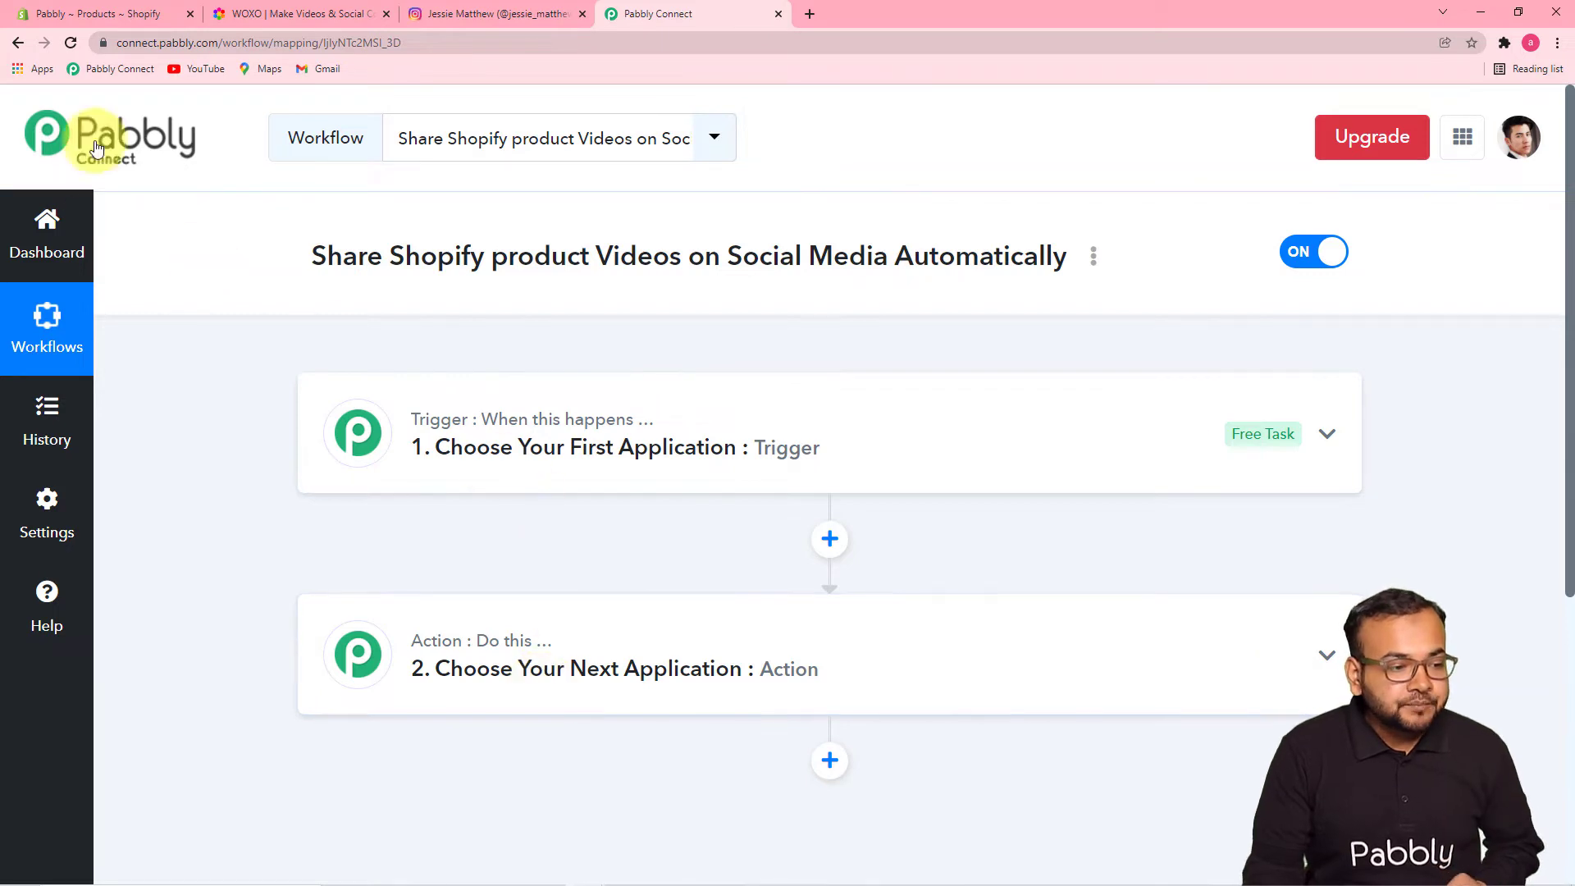
- Switch to the Shopify product list and review the product export options without exporting anything
{"action": "left_click", "coordinate": [96, 15]}
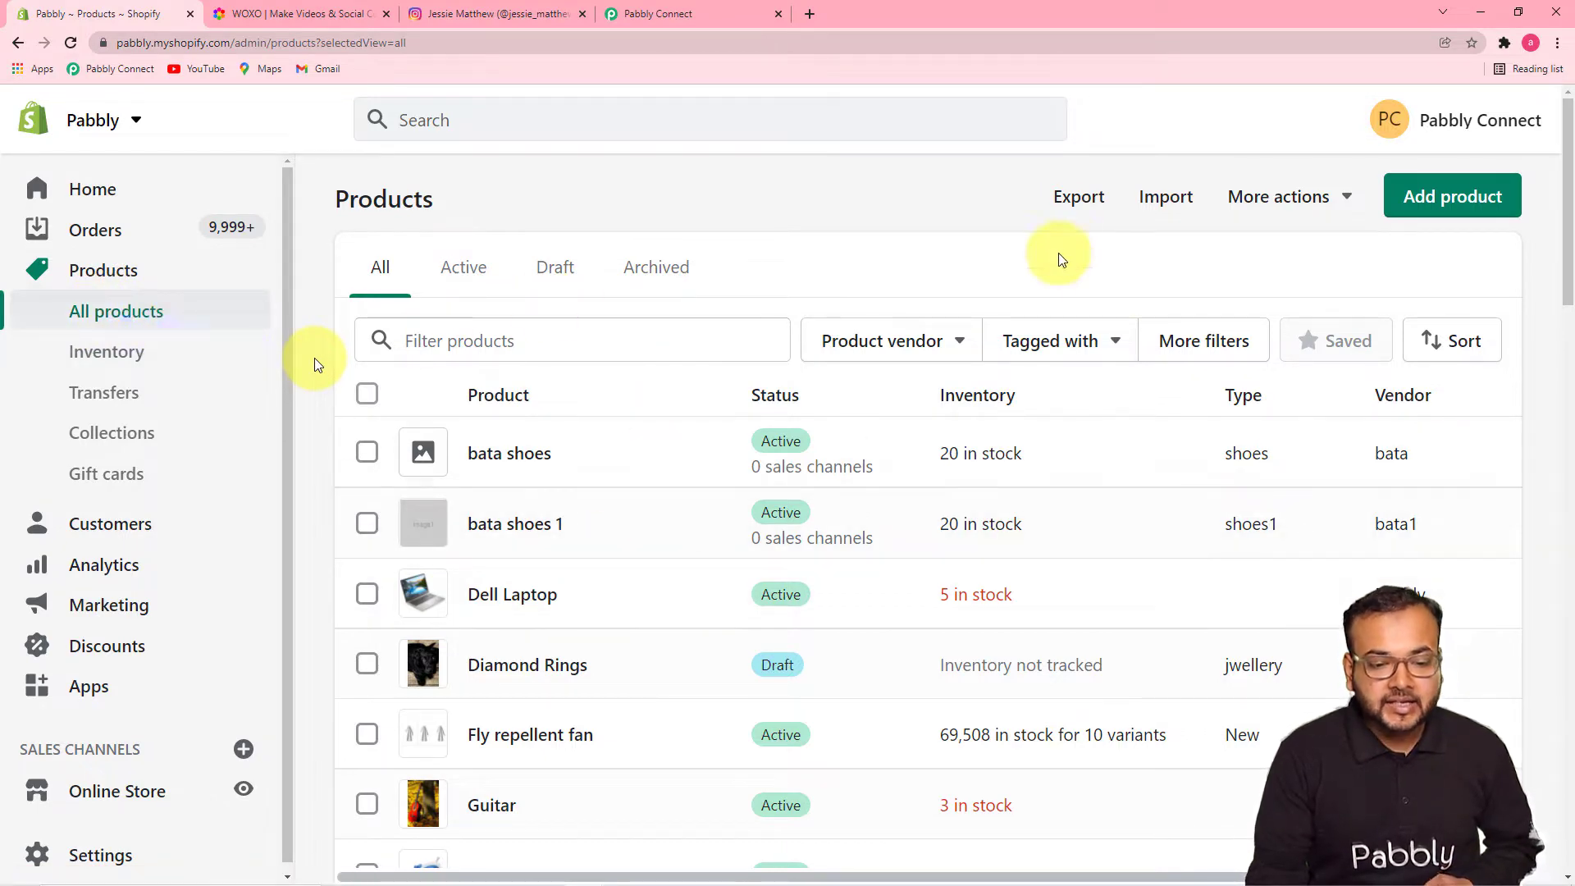
{"action": "left_click", "coordinate": [1067, 202]}
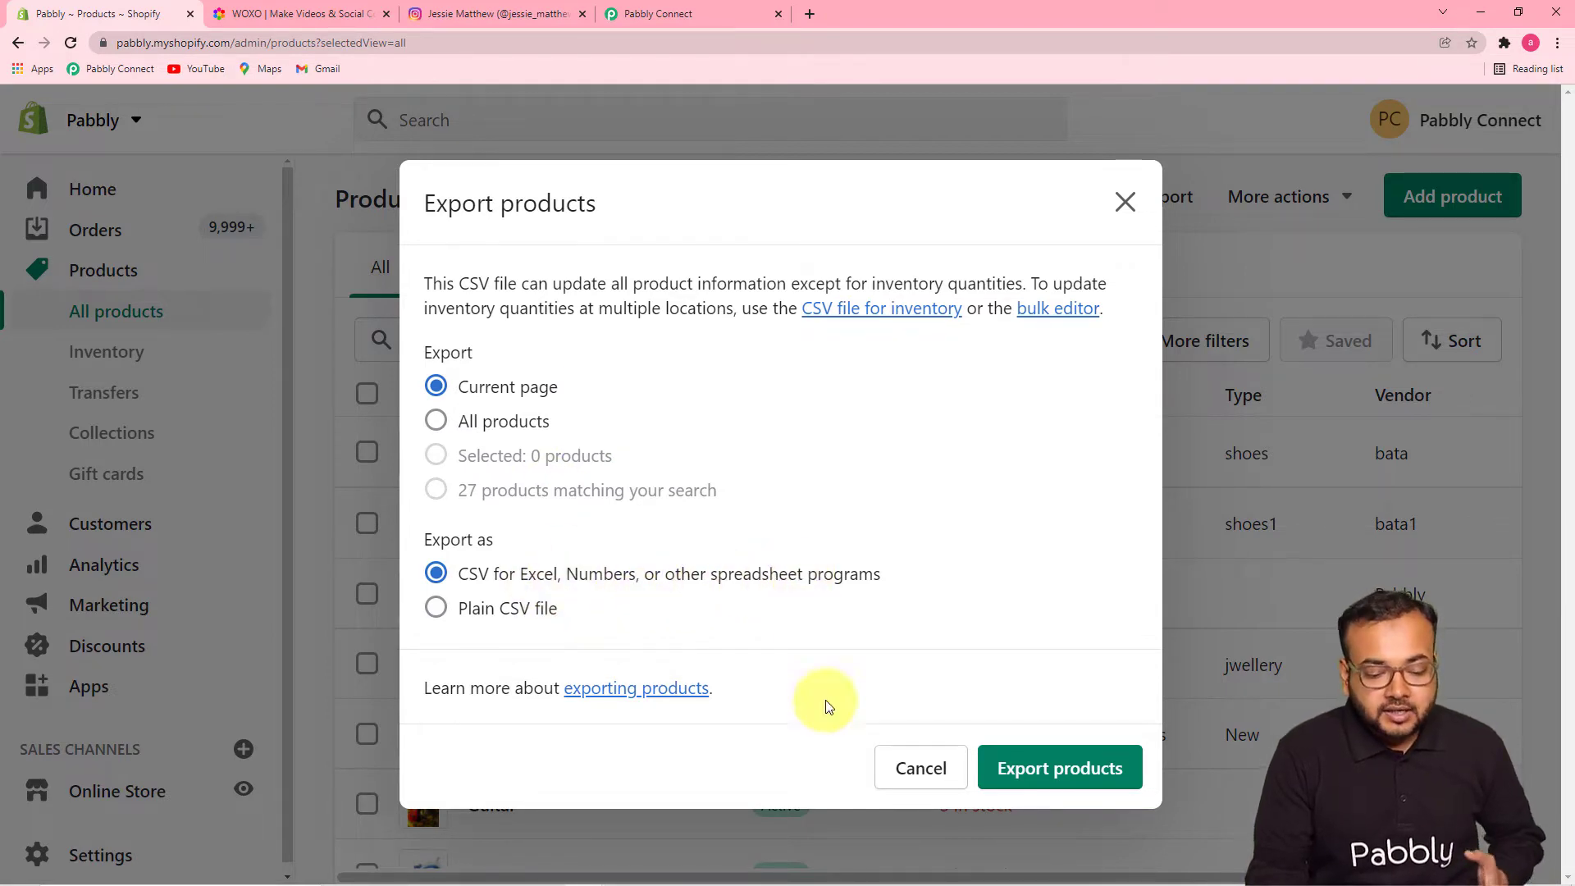
{"action": "left_click", "coordinate": [921, 775]}
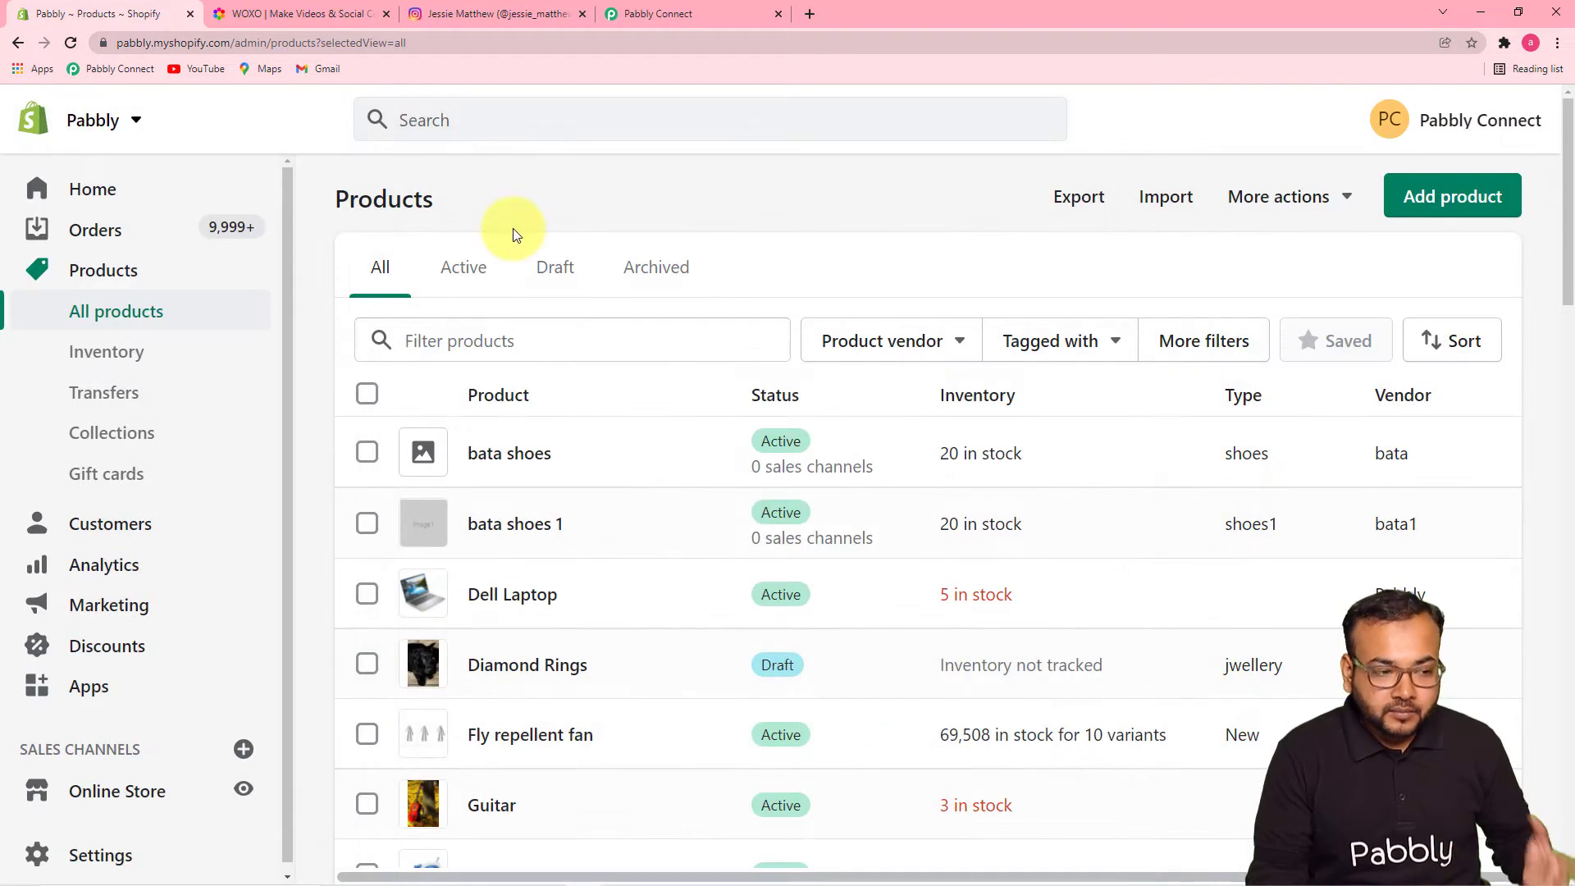
- Examine the media, title and text columns of the Product Catalogue Video spreadsheet in Google Sheets, and return to the Shopify browser window
{"action": "left_click", "coordinate": [1481, 13]}
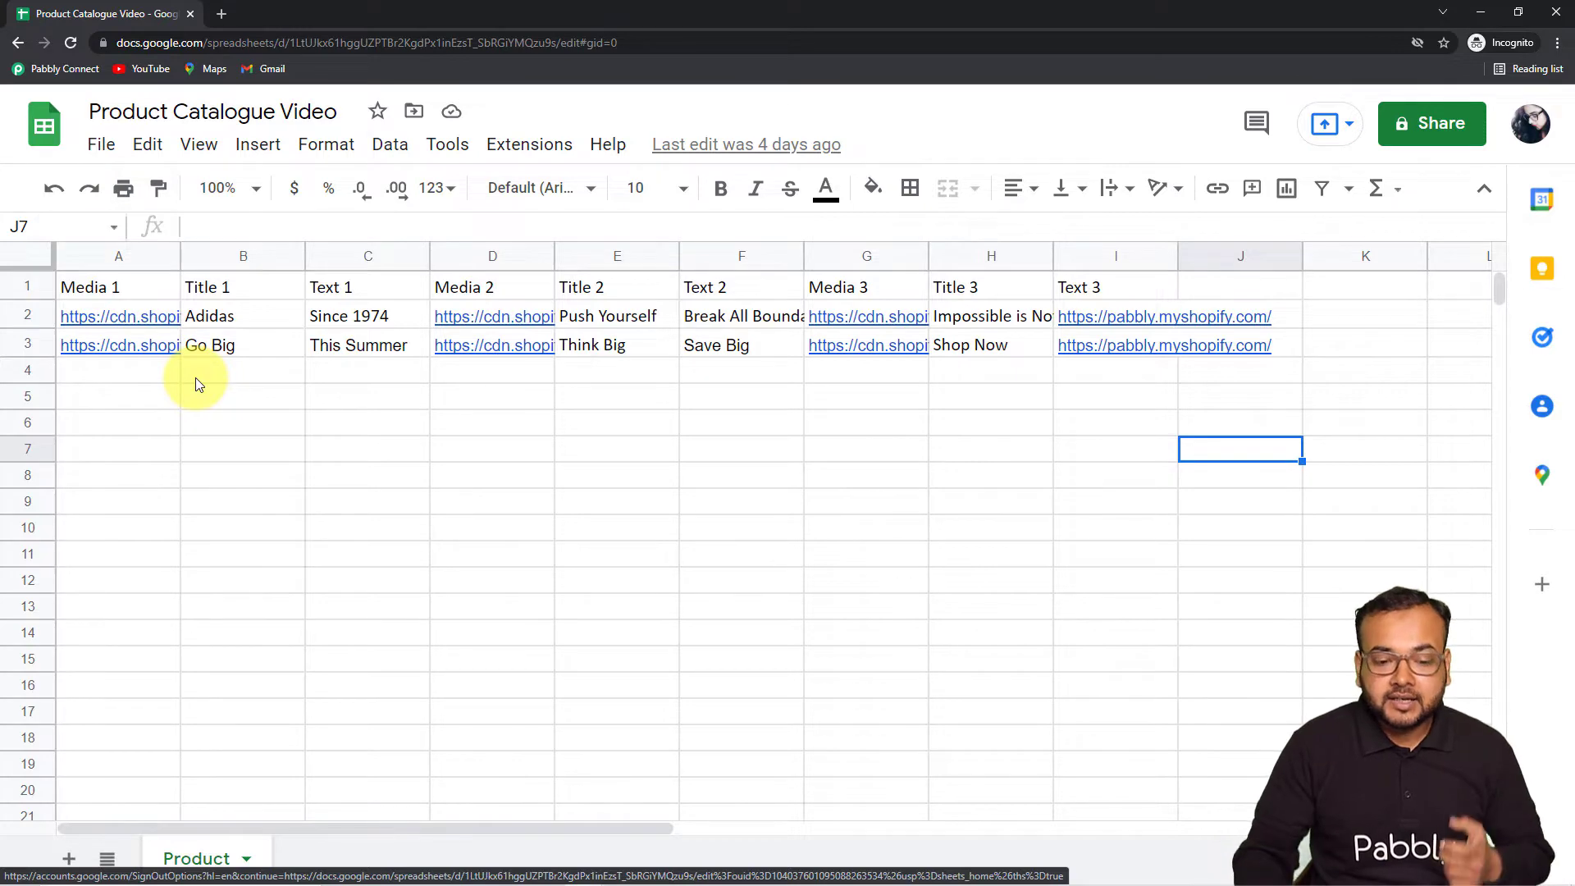
{"action": "mouse_move", "coordinate": [4, 883]}
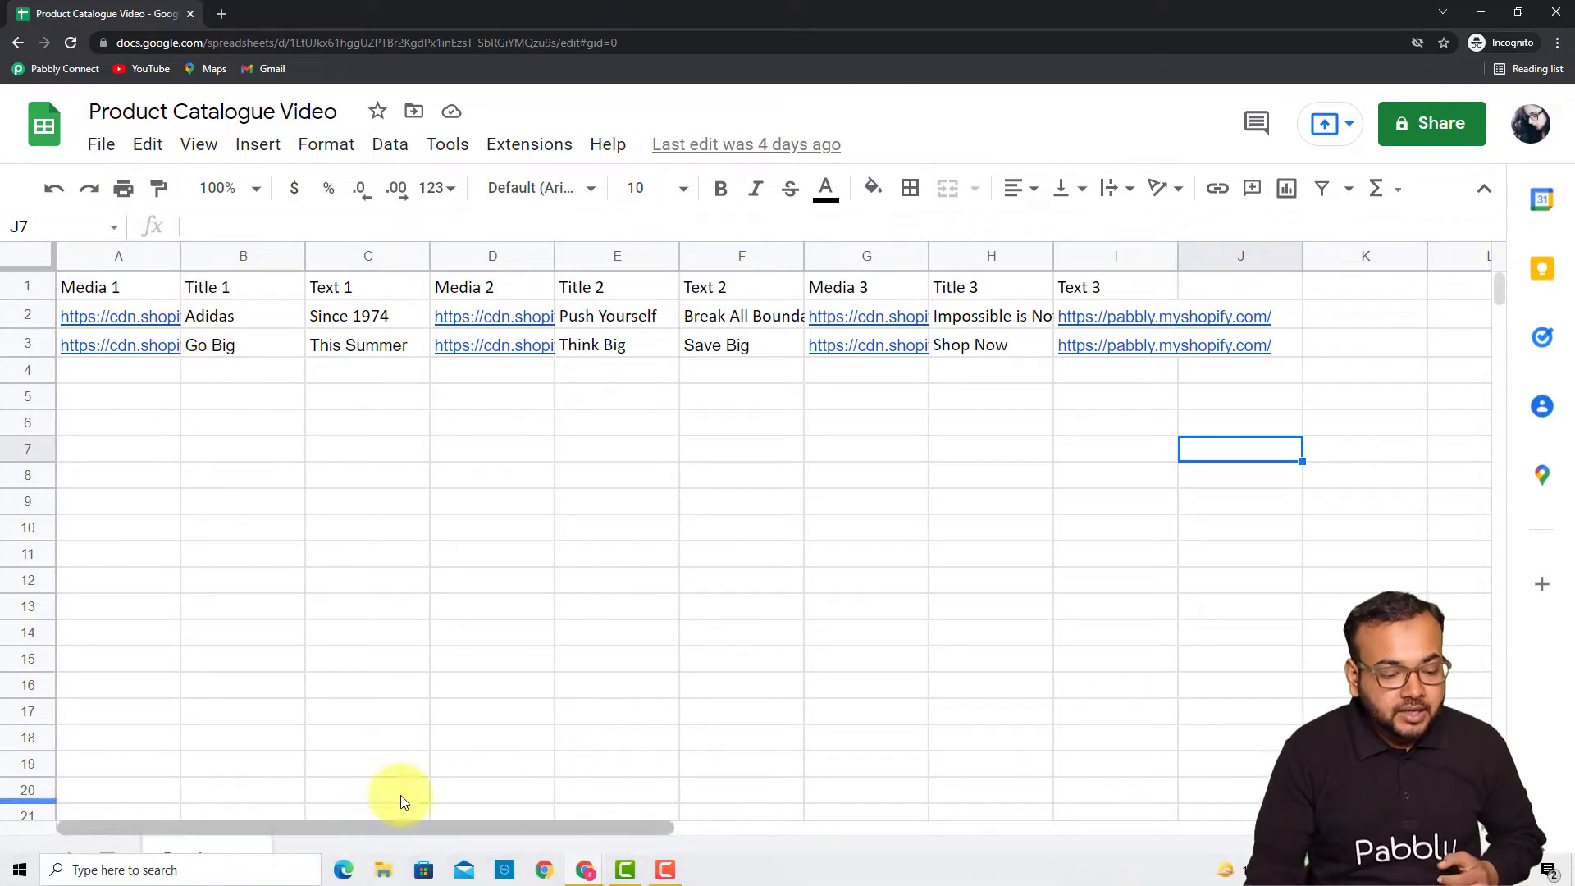
{"action": "left_click", "coordinate": [578, 877]}
{"action": "left_click", "coordinate": [551, 812]}
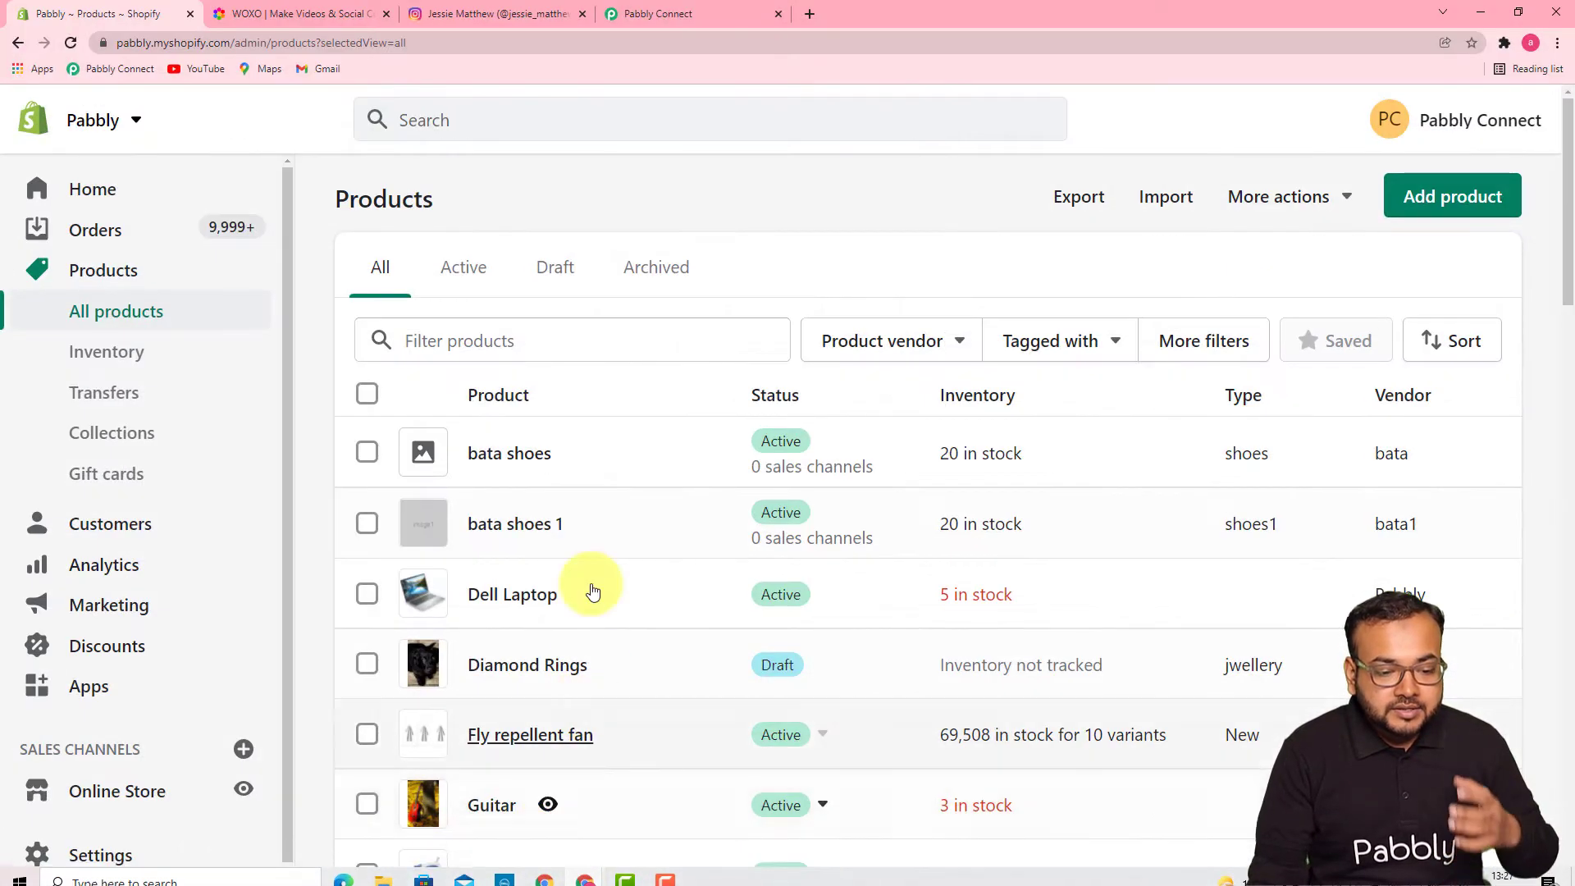
- Switch to Pabbly Connect and set the workflow's trigger to Google Sheets with the event New or Updated Spreadsheet Row
{"action": "left_click", "coordinate": [673, 13]}
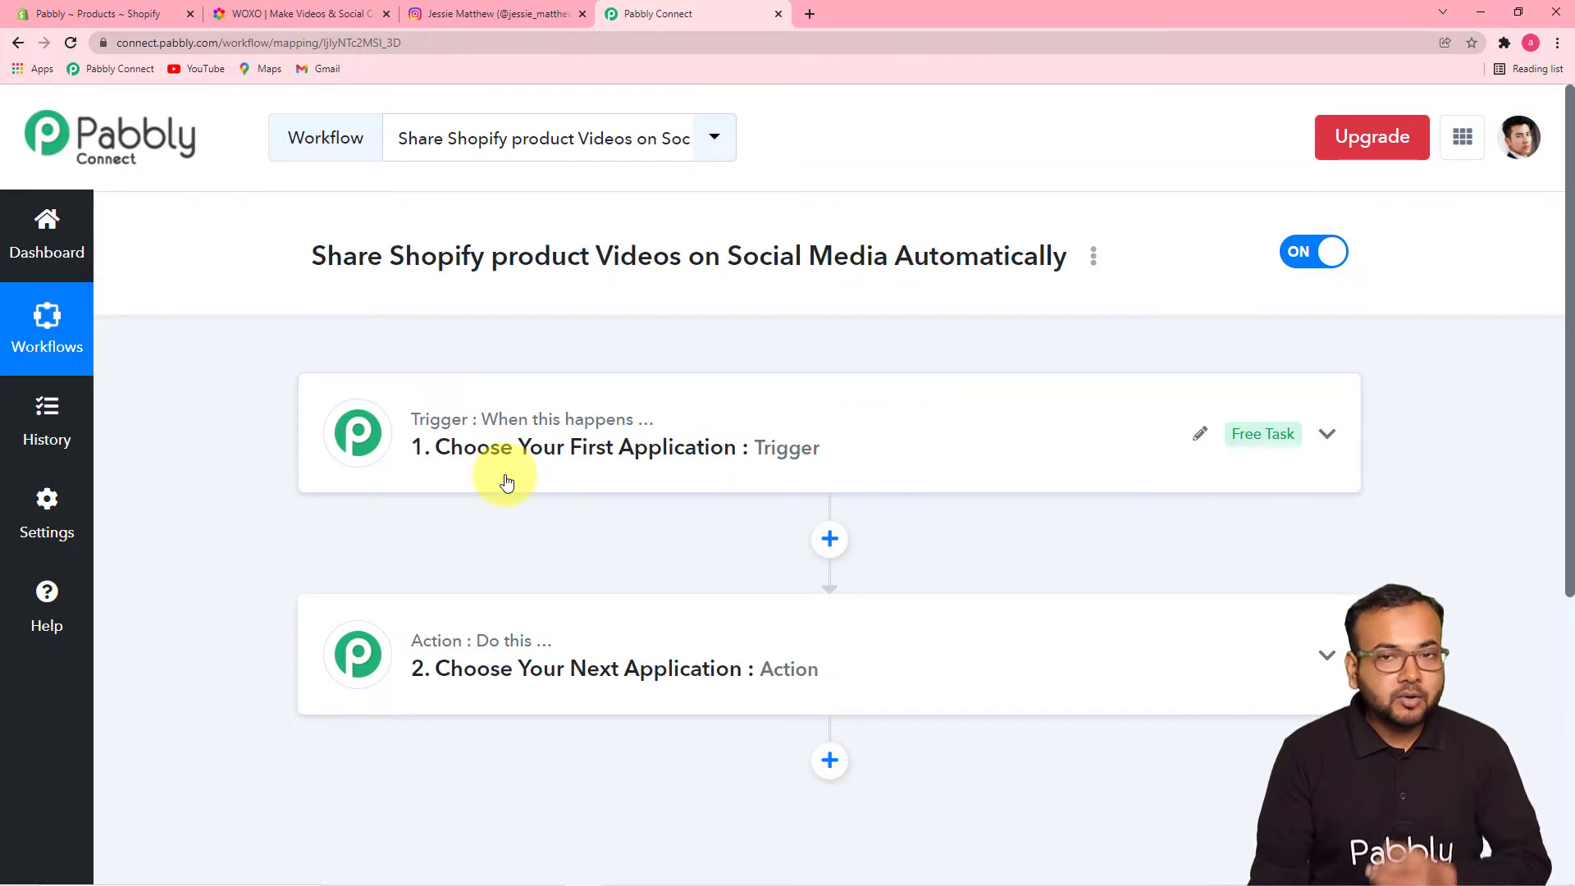
{"action": "left_click", "coordinate": [459, 466]}
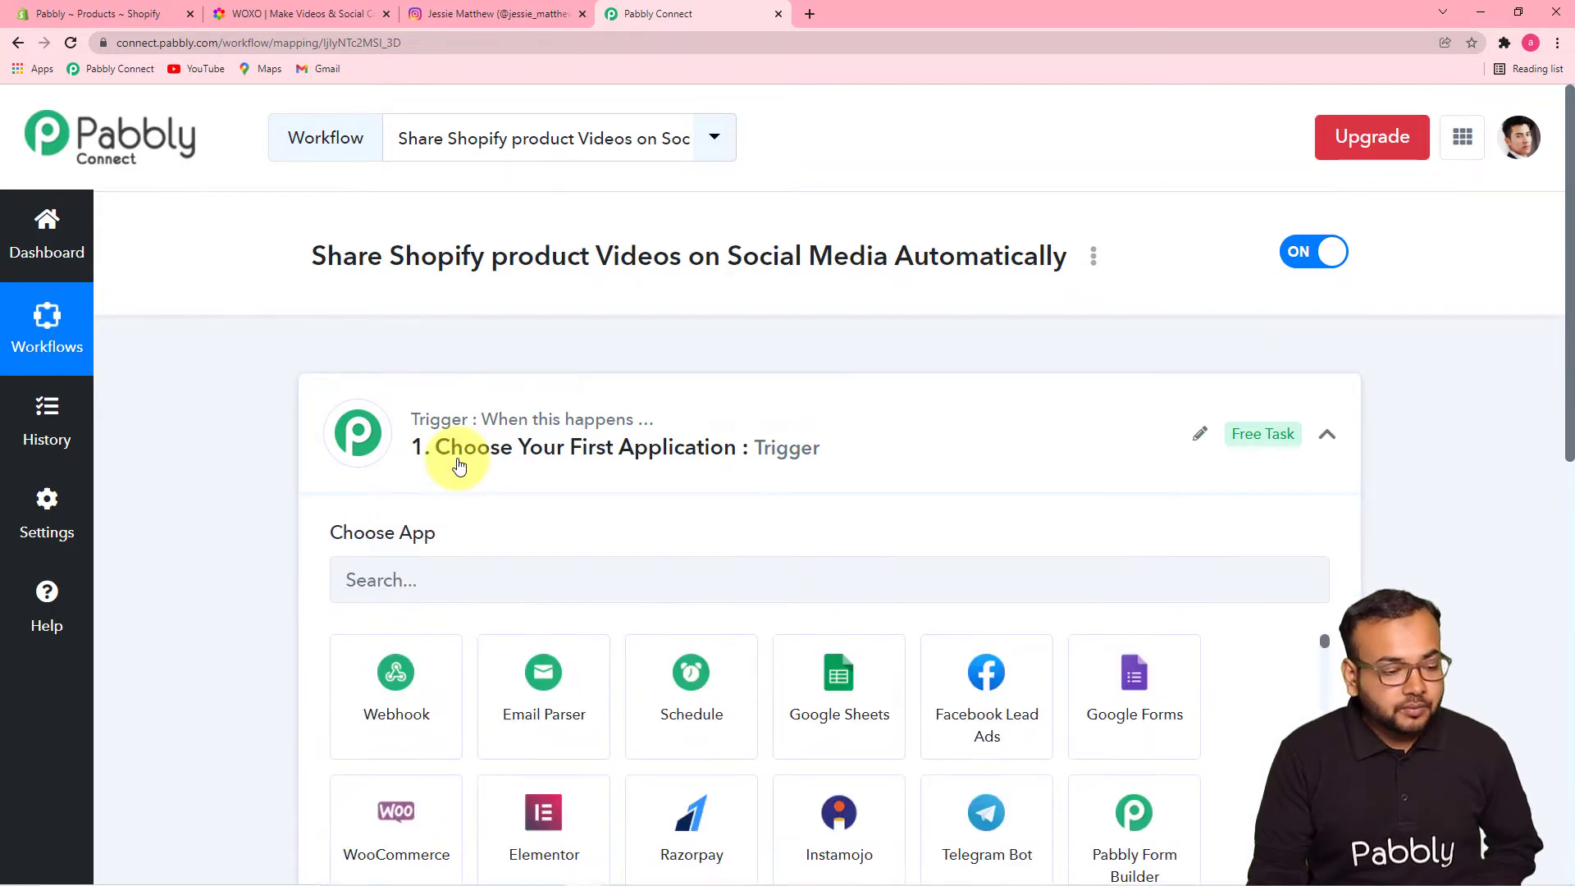
{"action": "scroll", "coordinate": [456, 462], "scroll_direction": "down", "scroll_amount": 3}
{"action": "scroll", "coordinate": [480, 430], "scroll_direction": "up", "scroll_amount": 1}
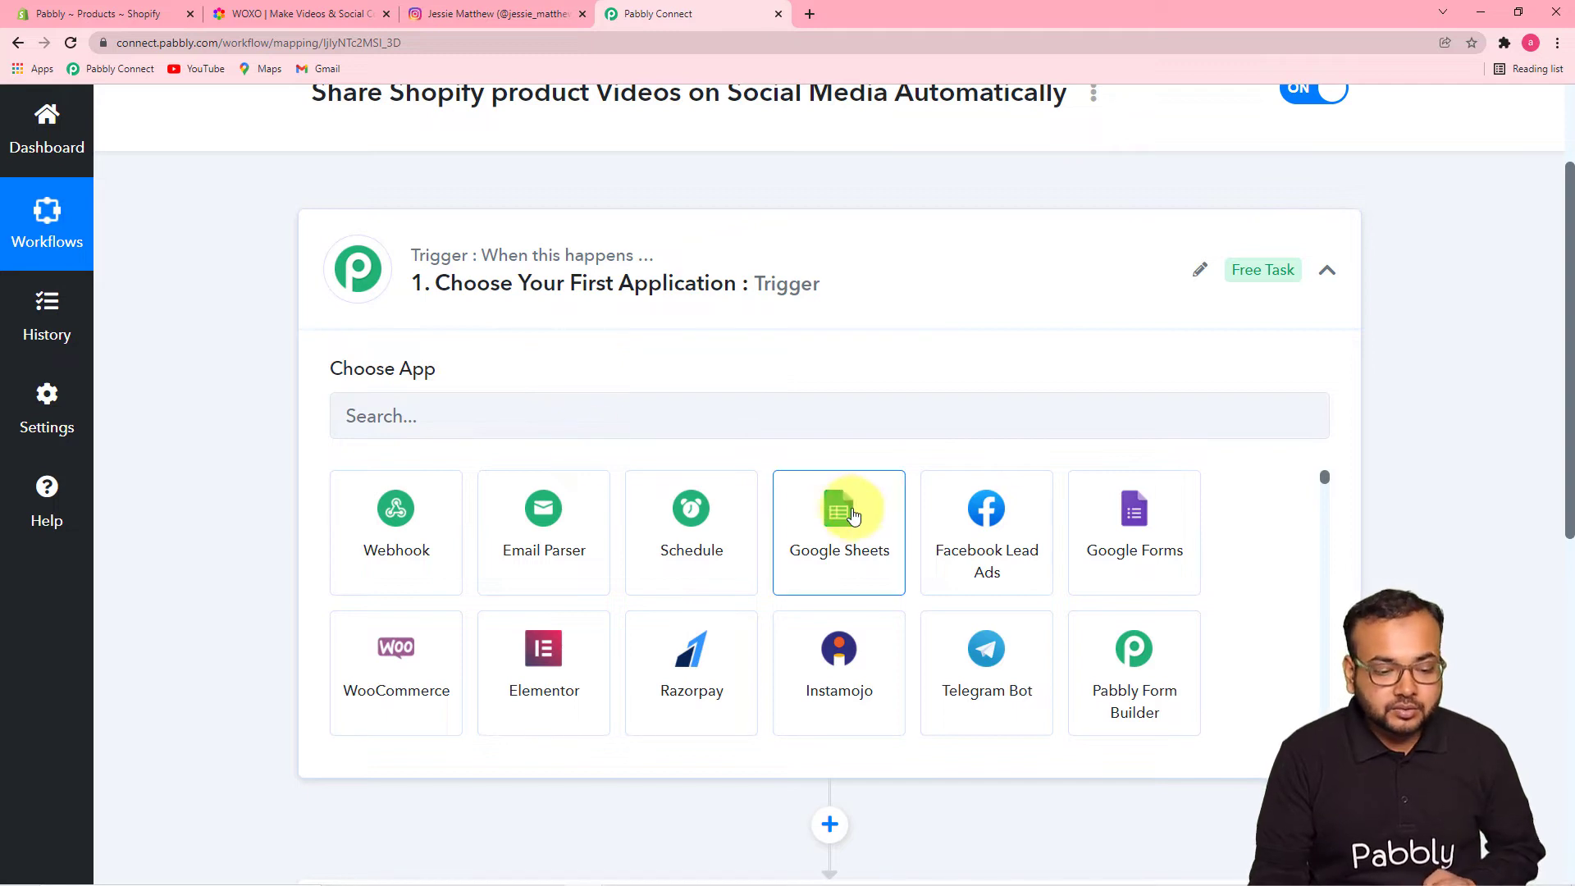
{"action": "left_click", "coordinate": [814, 546]}
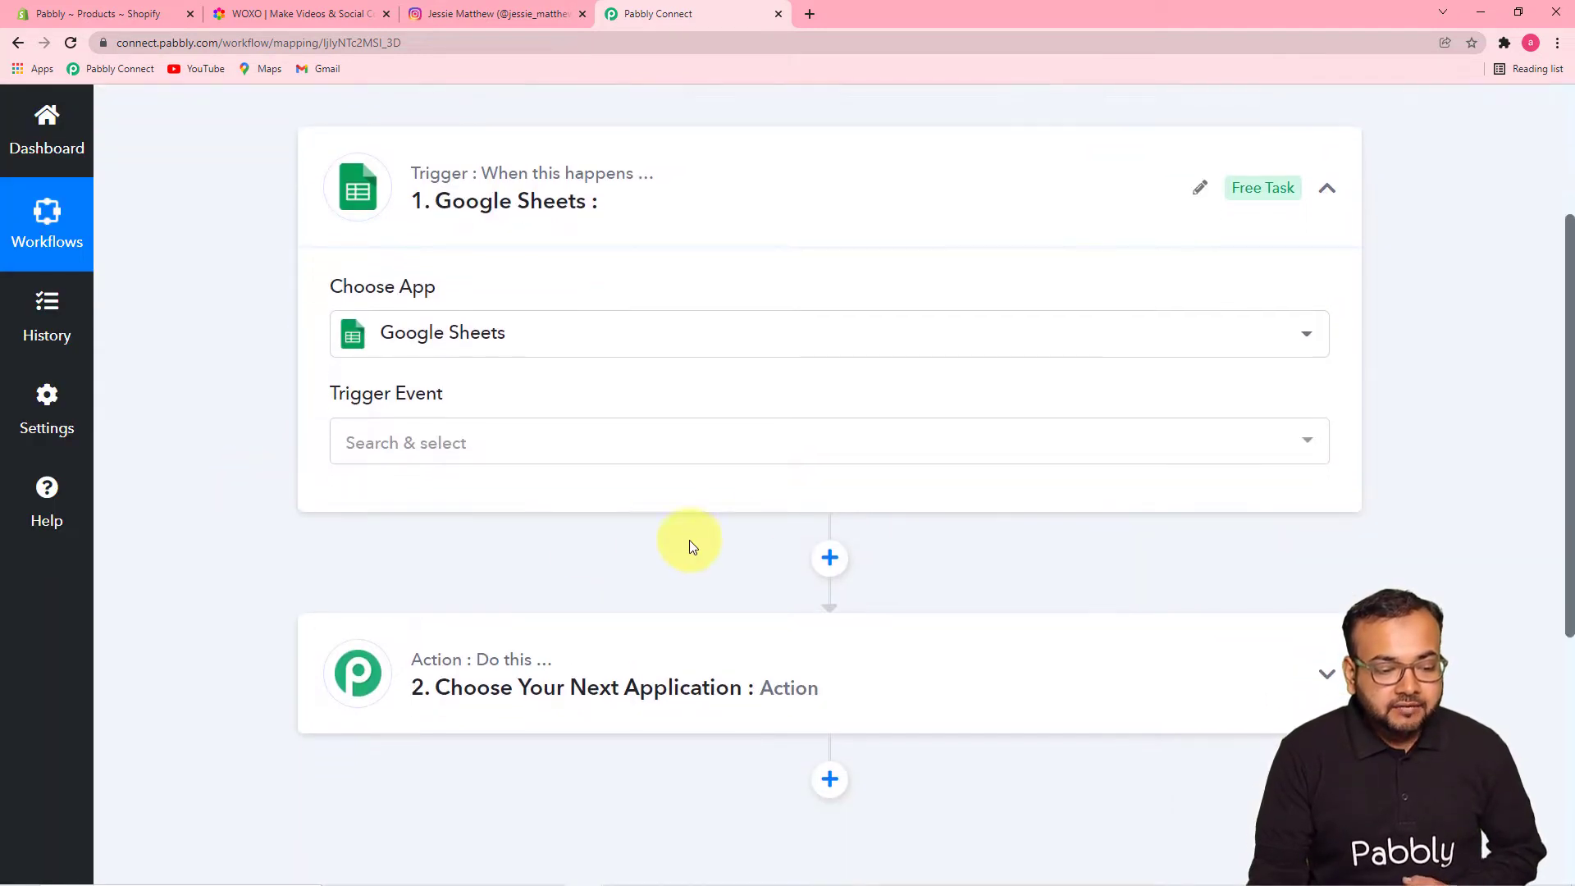
{"action": "left_click", "coordinate": [435, 453]}
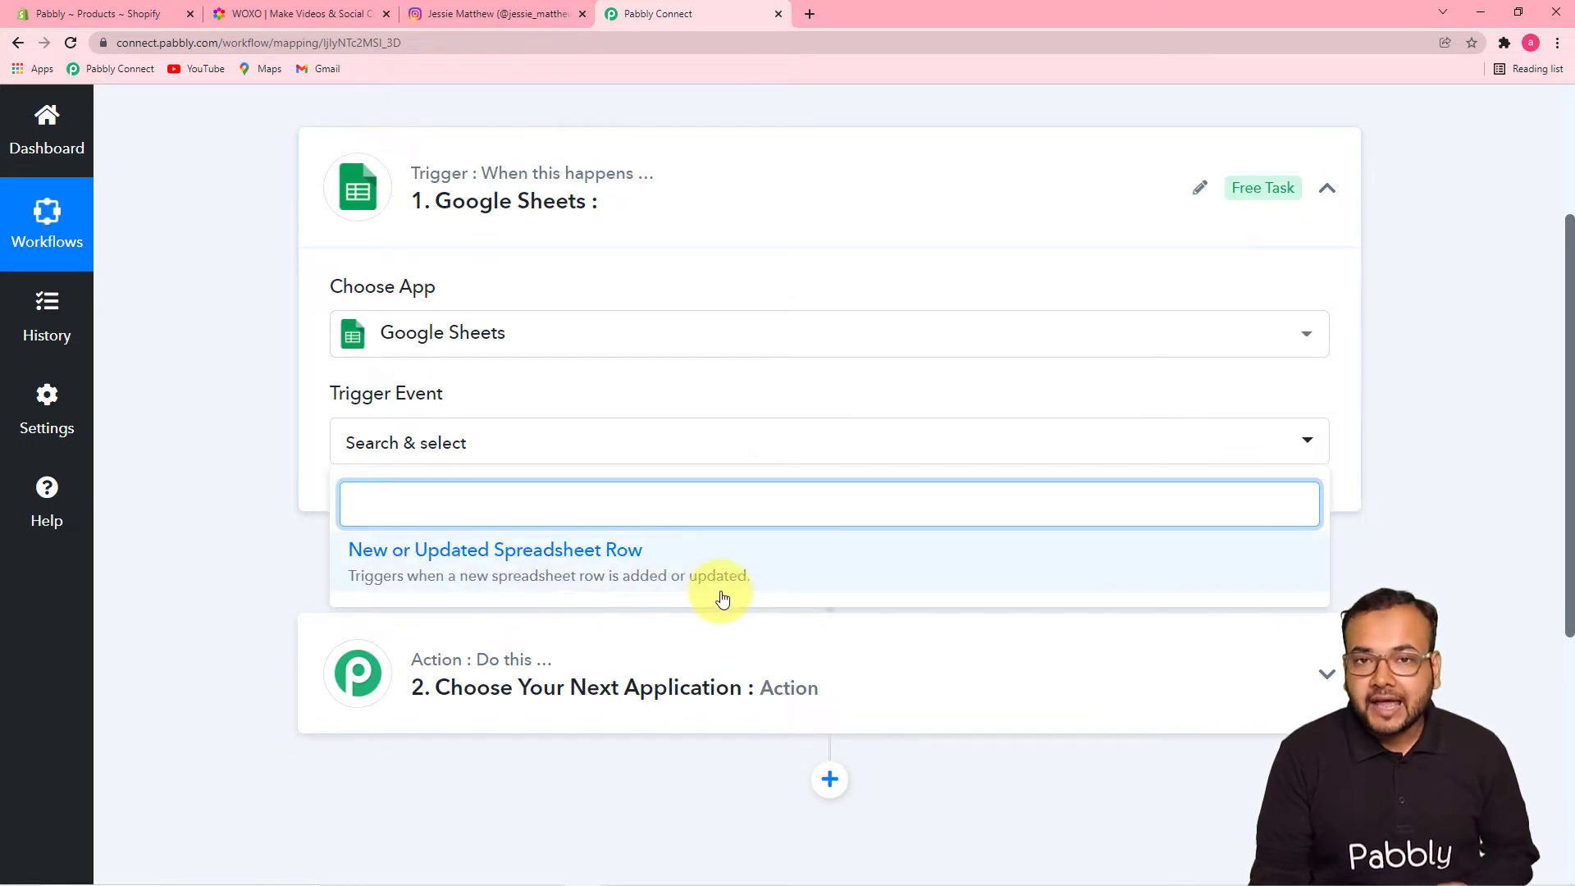
{"action": "left_click", "coordinate": [546, 556]}
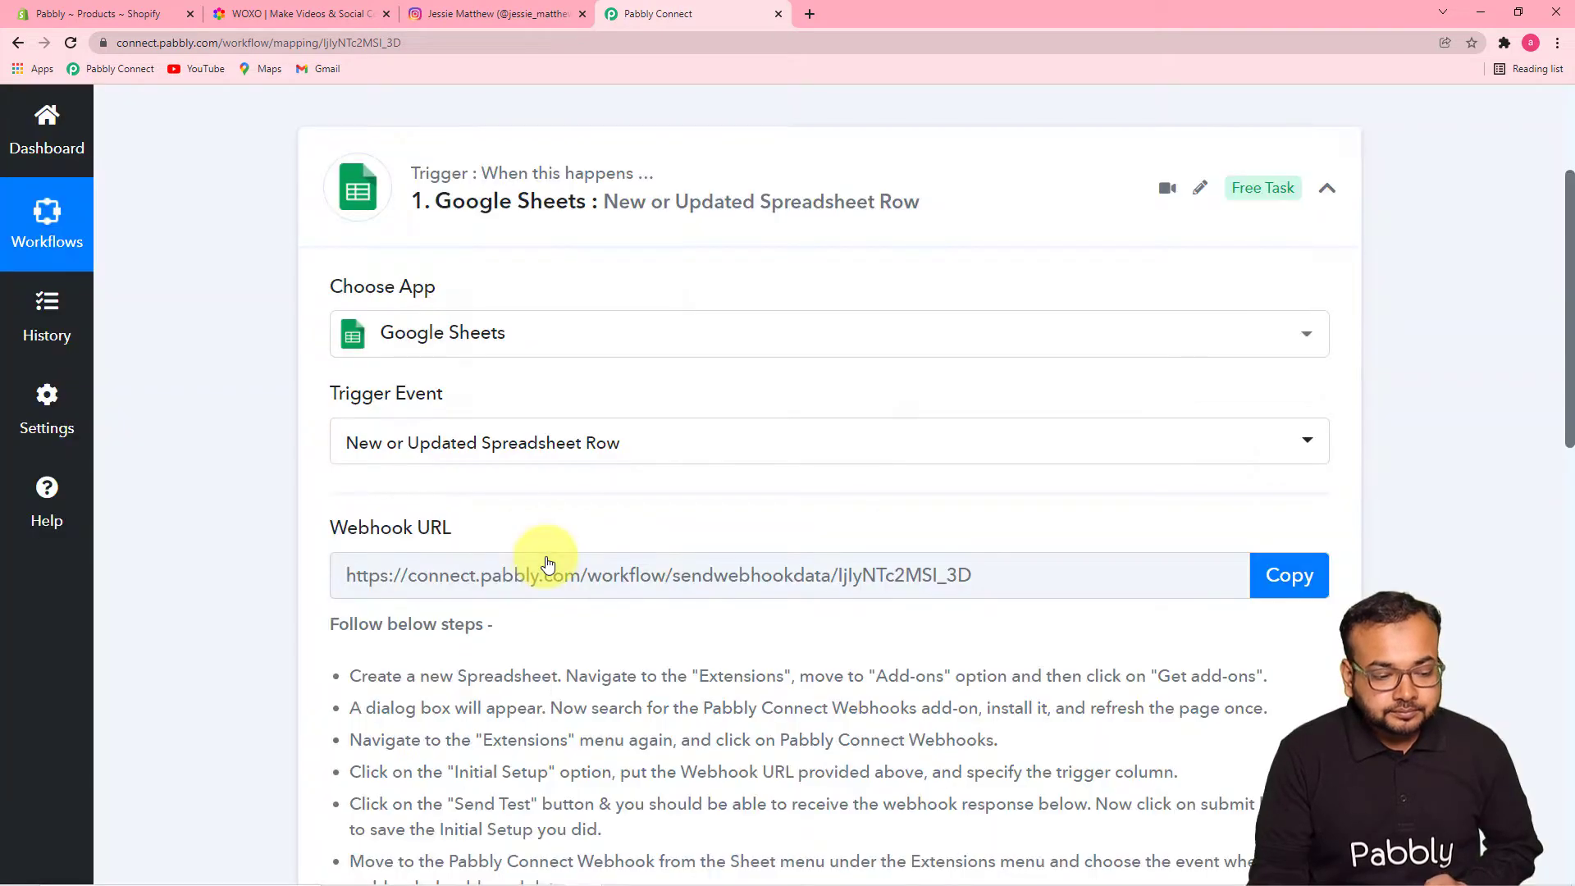
- Read the trigger's setup instructions and copy its webhook URL
{"action": "scroll", "coordinate": [215, 515], "scroll_direction": "up", "scroll_amount": 1}
{"action": "scroll", "coordinate": [215, 515], "scroll_direction": "down", "scroll_amount": 4}
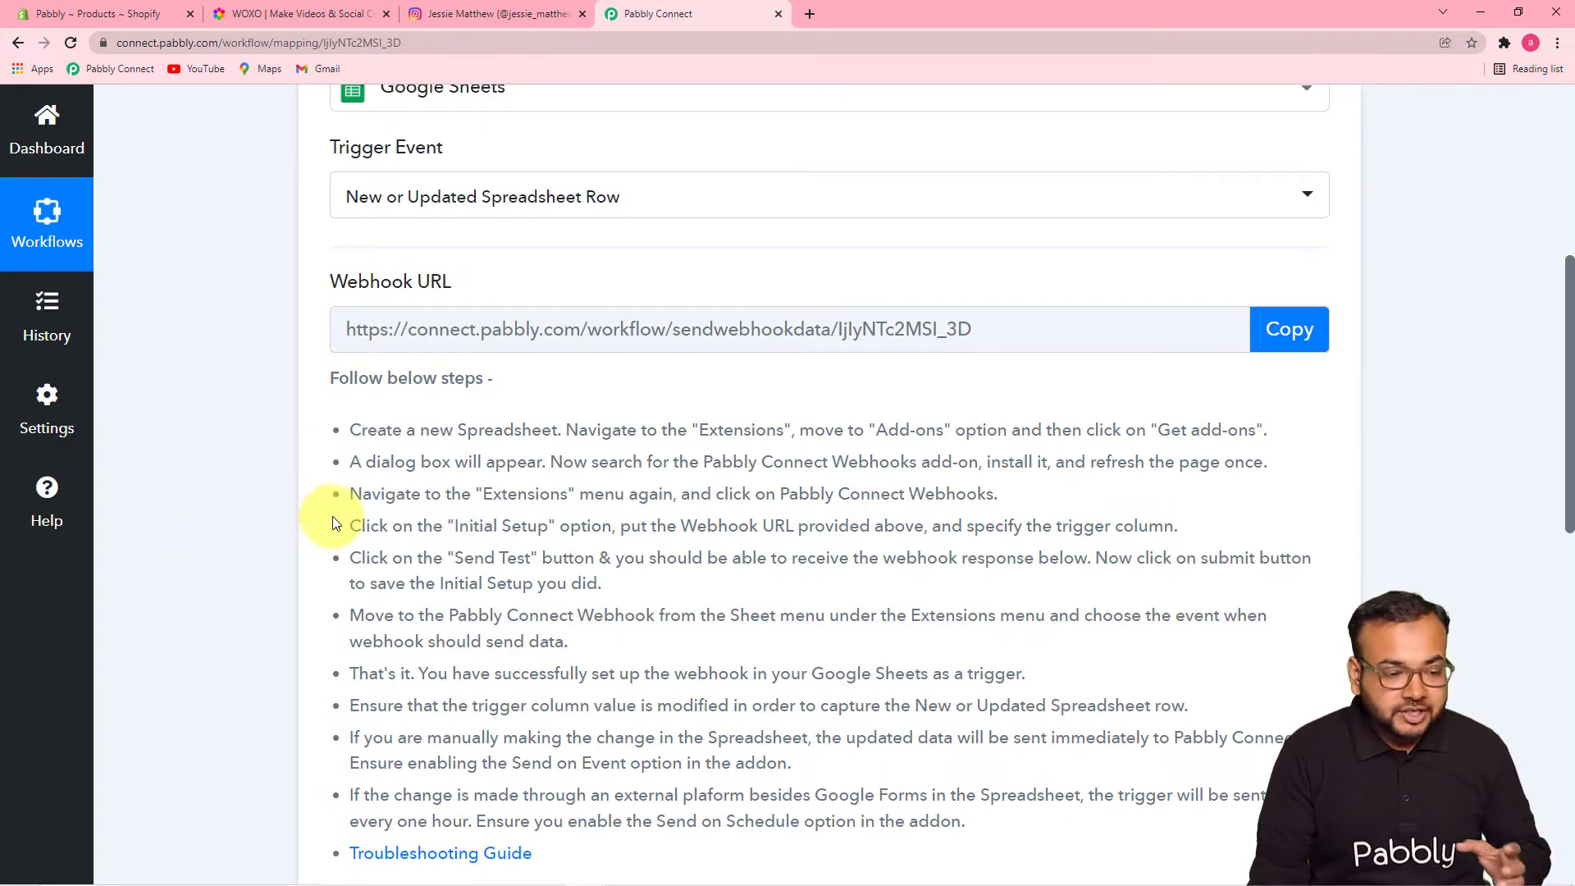
{"action": "scroll", "coordinate": [944, 563], "scroll_direction": "down", "scroll_amount": 4}
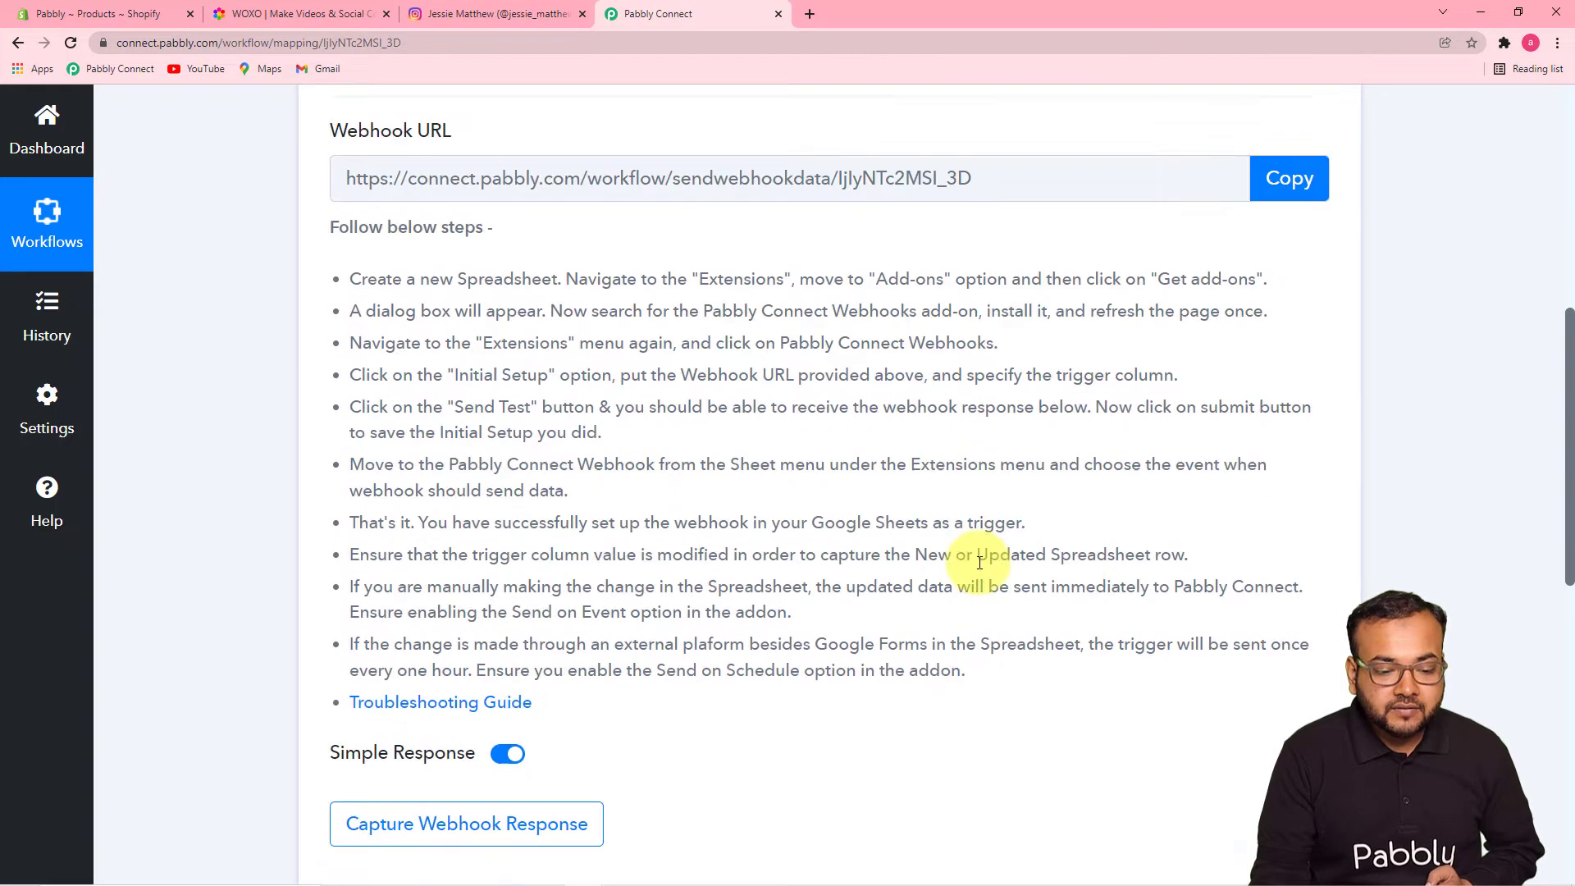
{"action": "scroll", "coordinate": [1243, 361], "scroll_direction": "up", "scroll_amount": 2}
{"action": "left_click", "coordinate": [1306, 260]}
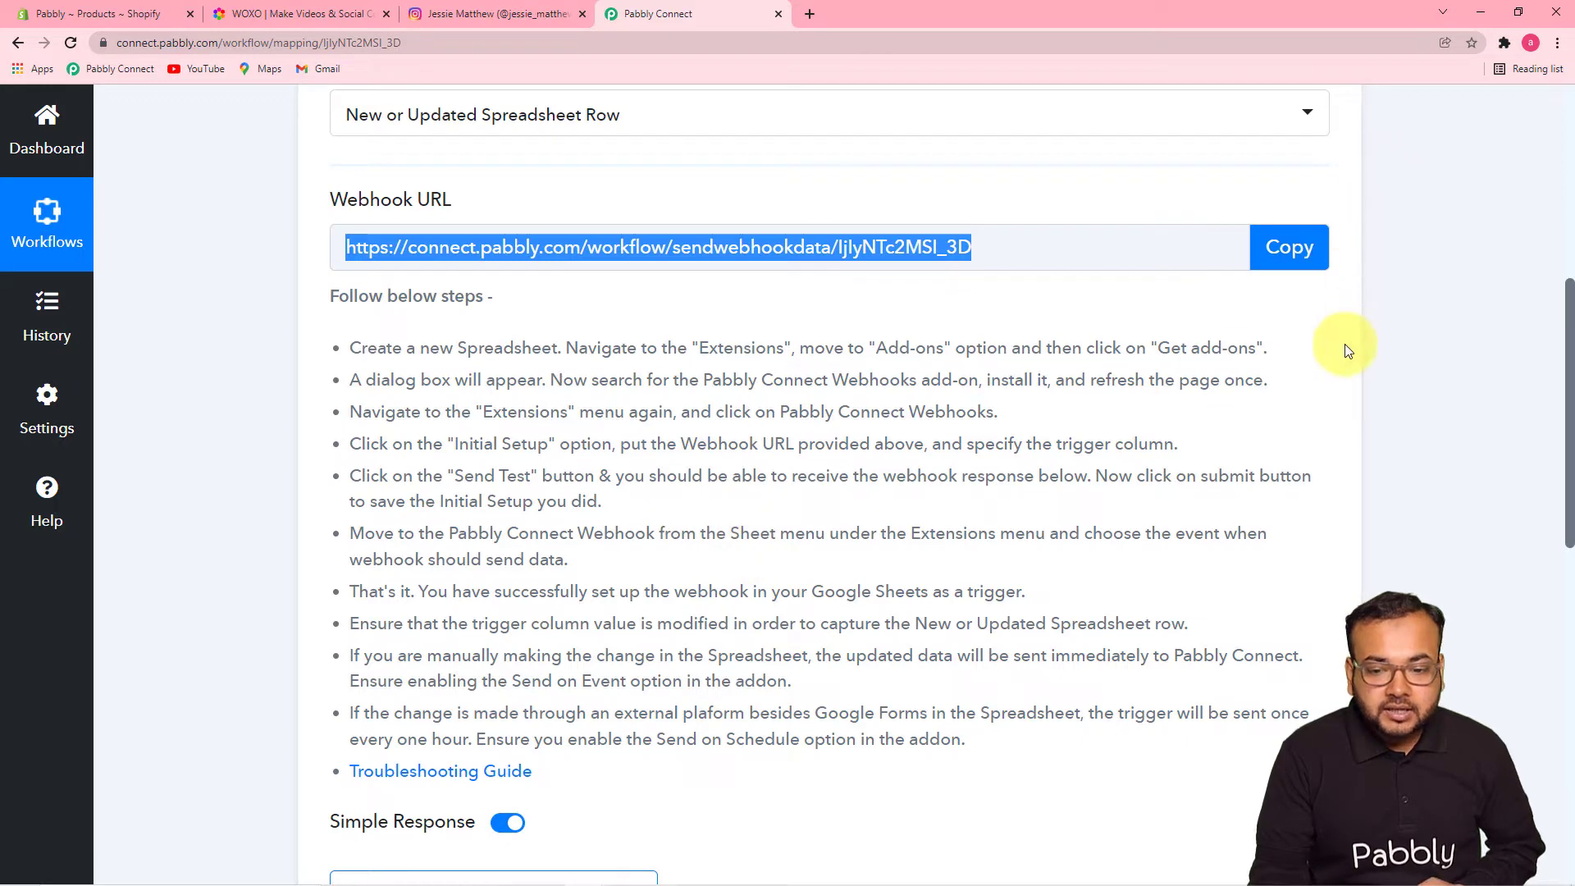
- Switch to the Product Catalogue Video spreadsheet, search the add-on marketplace for Pabbly Connect Webhooks, and close the marketplace
{"action": "left_click", "coordinate": [1474, 19]}
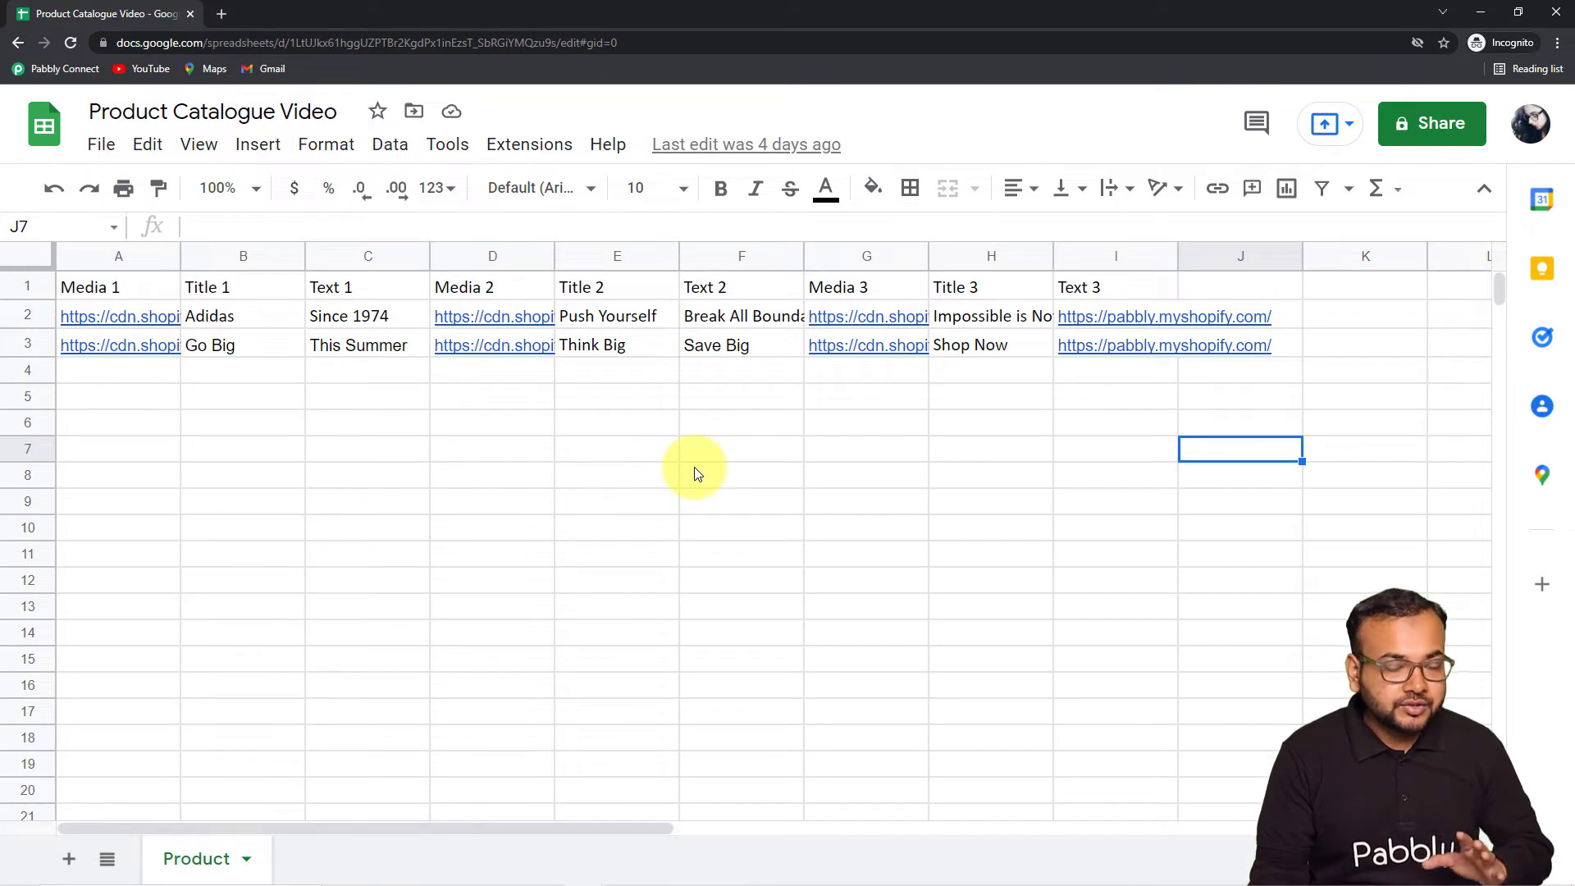
{"action": "left_click", "coordinate": [545, 153]}
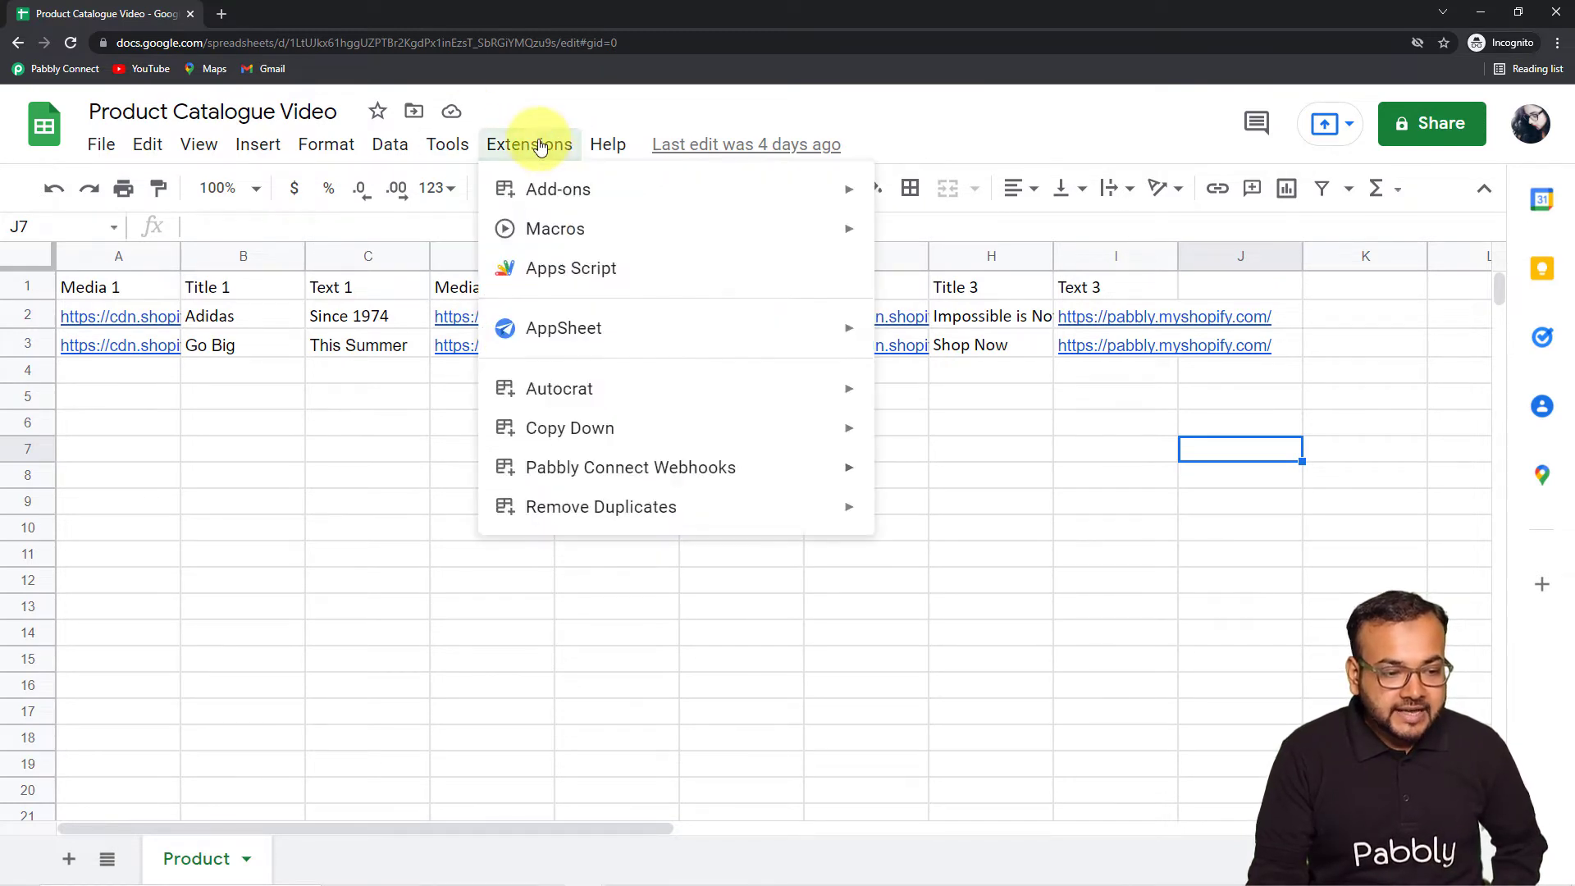
{"action": "mouse_move", "coordinate": [533, 206]}
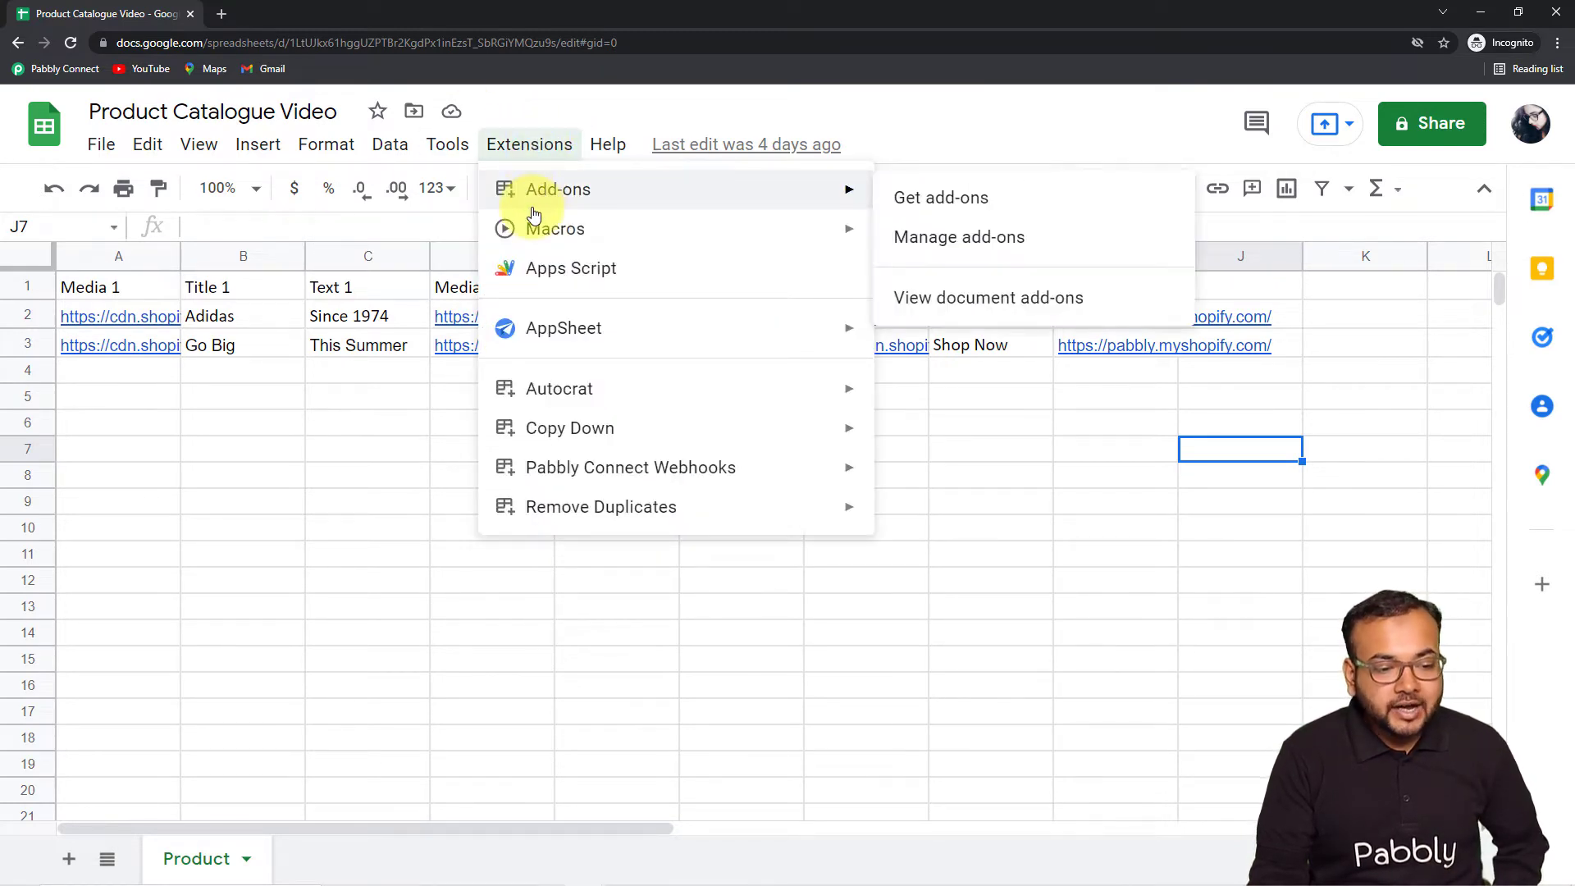
{"action": "left_click", "coordinate": [929, 210]}
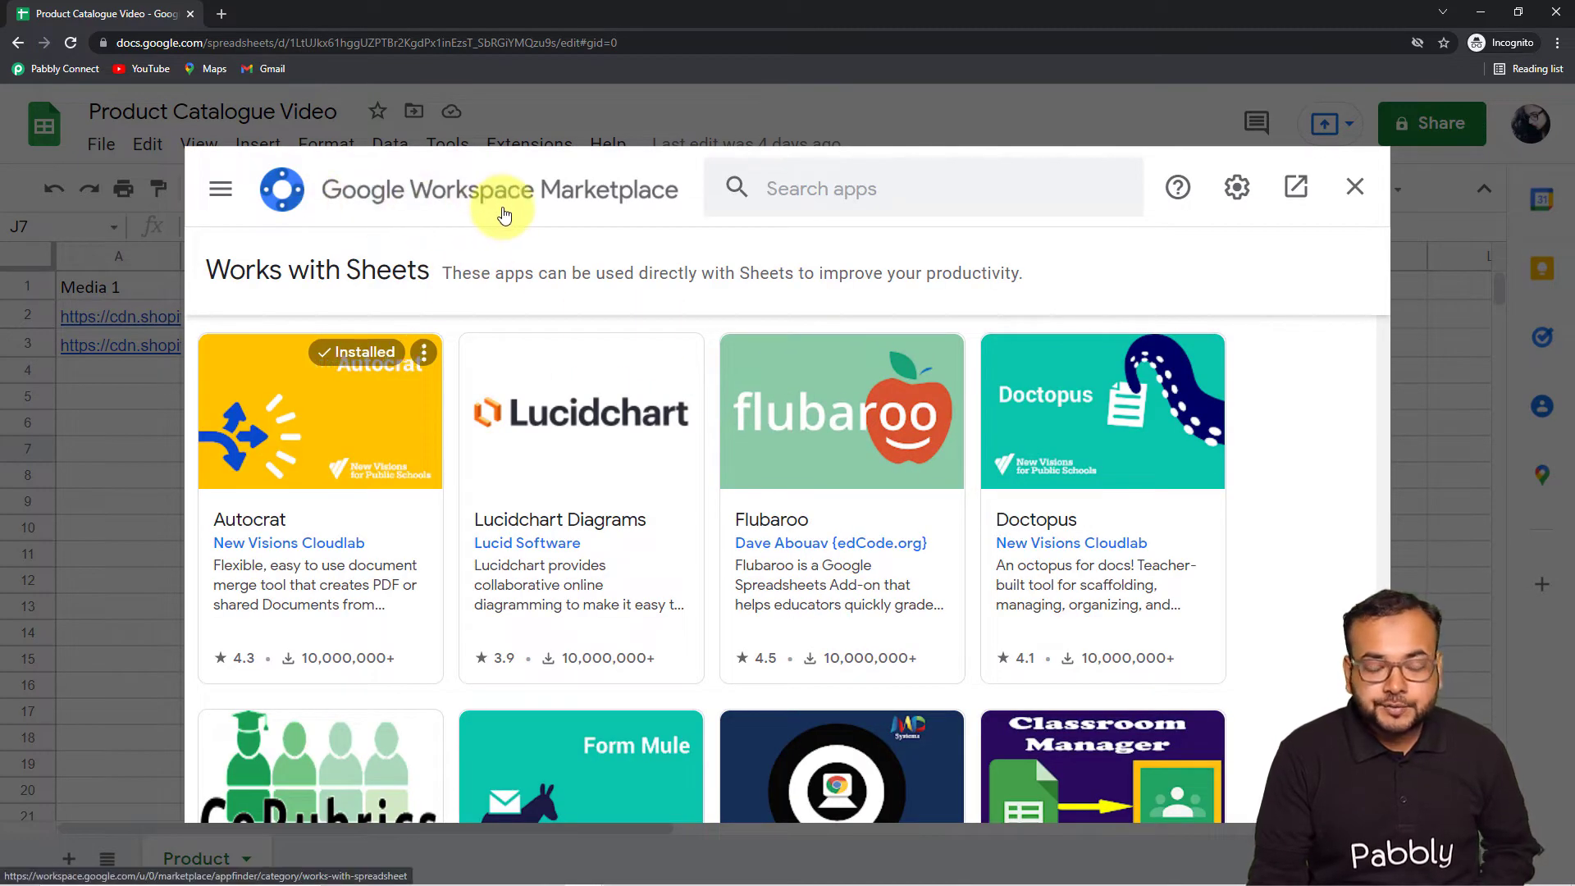
{"action": "left_click", "coordinate": [855, 200]}
{"action": "type", "text": "p"}
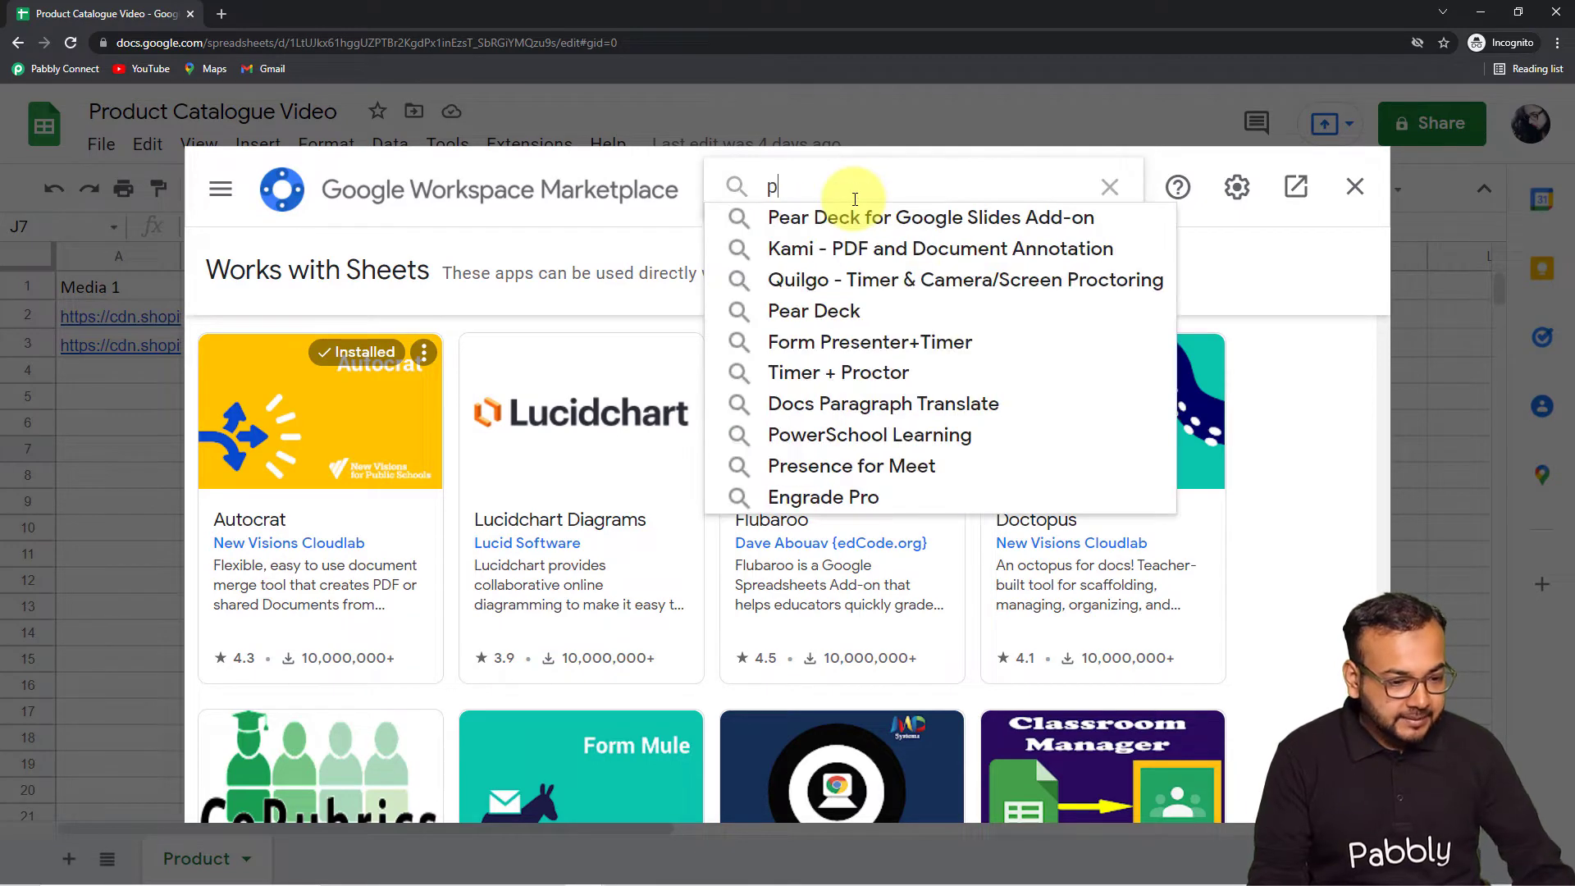
{"action": "type", "text": "abb"}
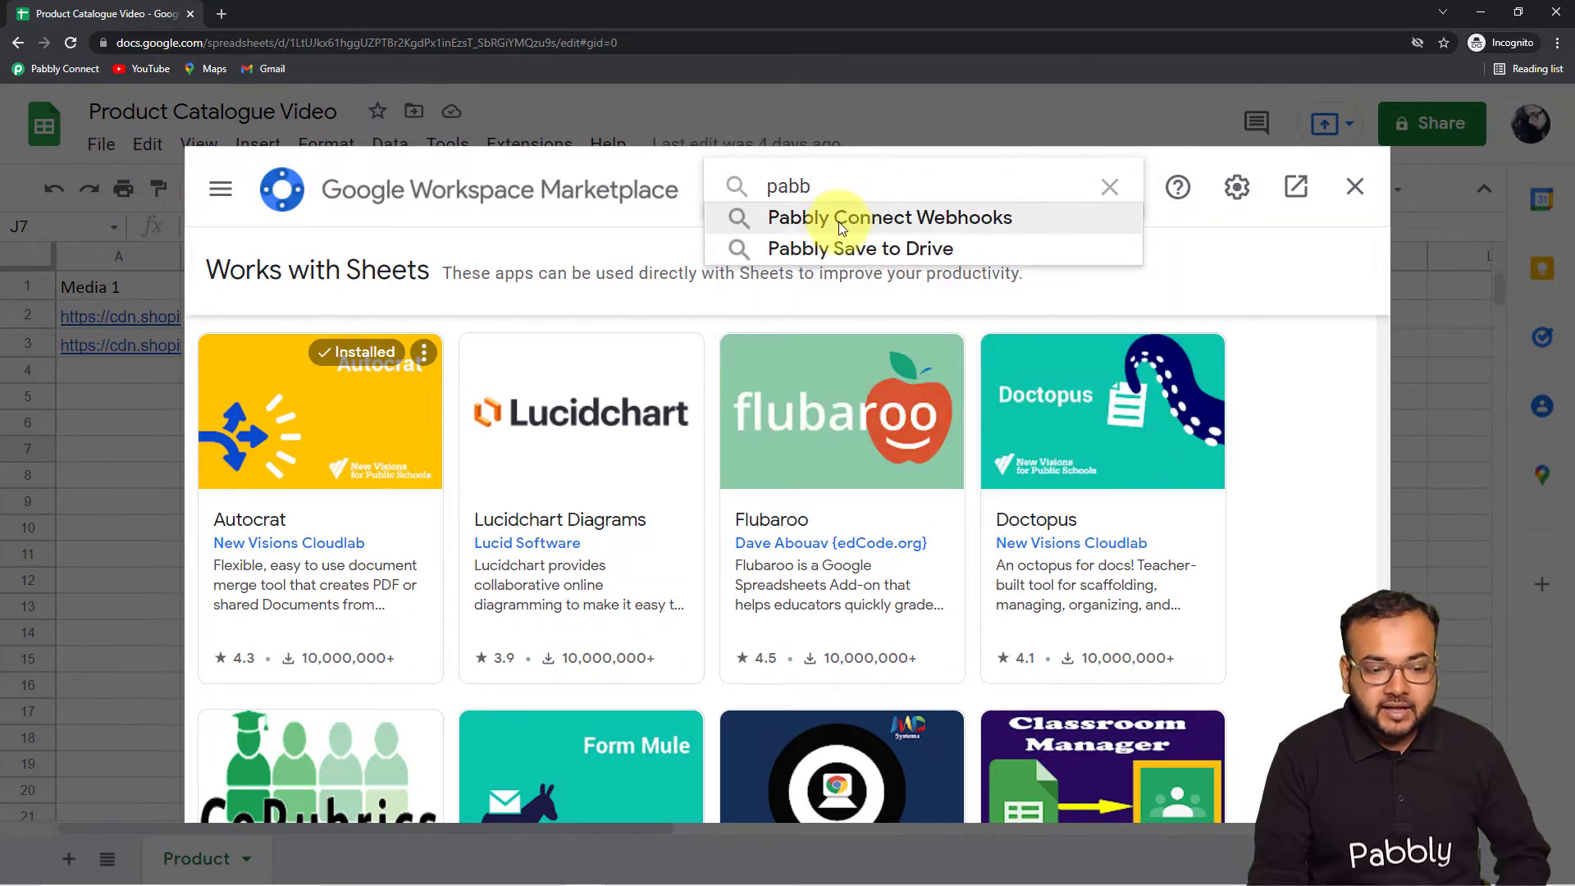
{"action": "left_click", "coordinate": [883, 224]}
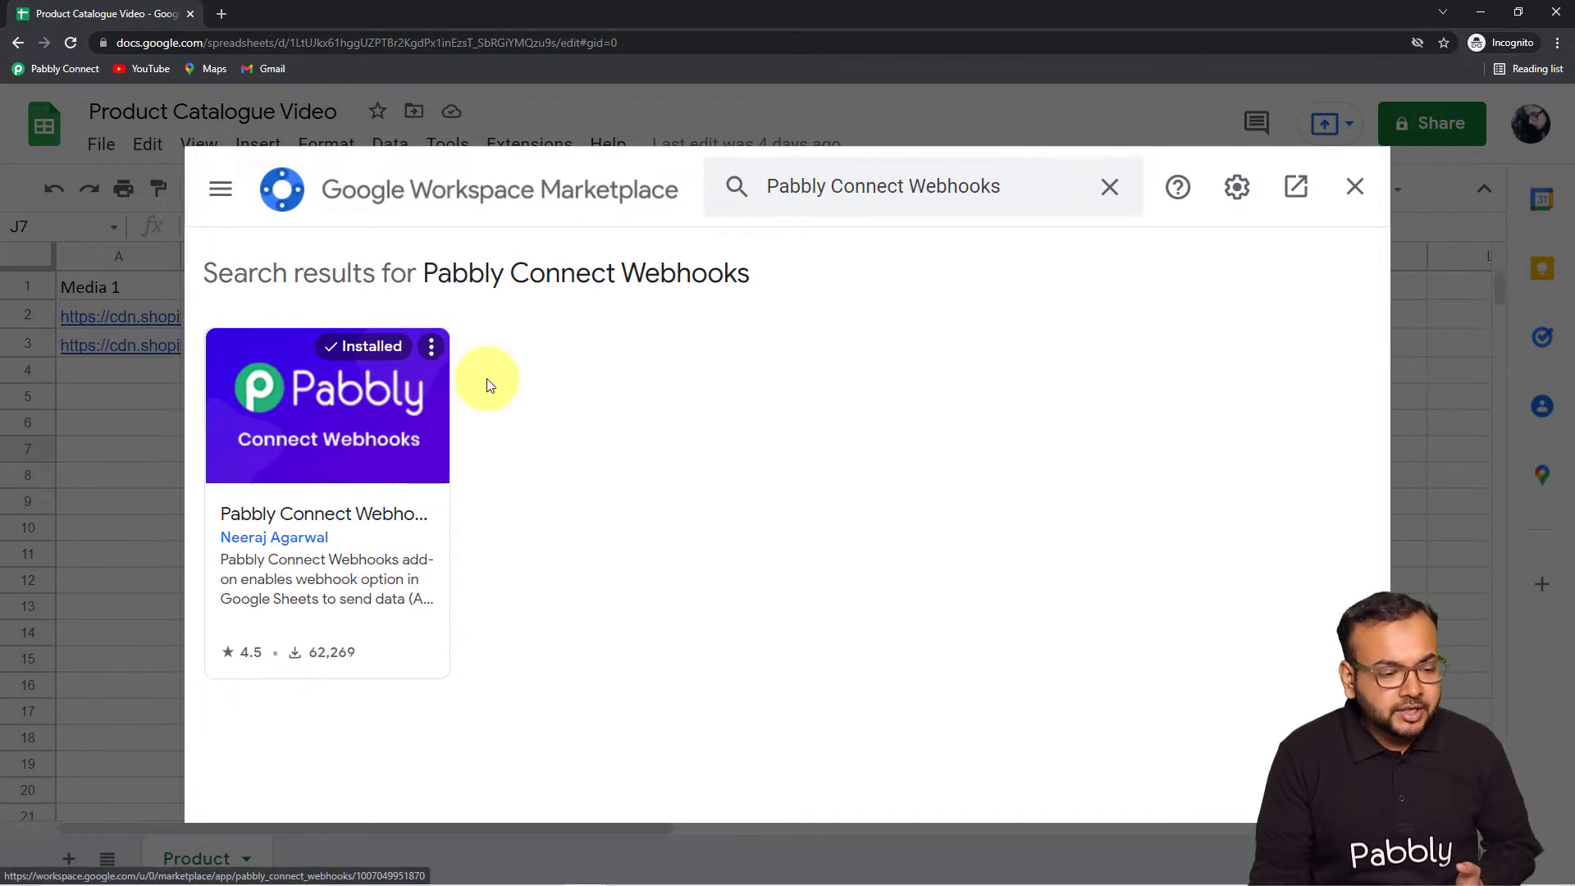
{"action": "left_click", "coordinate": [1354, 186]}
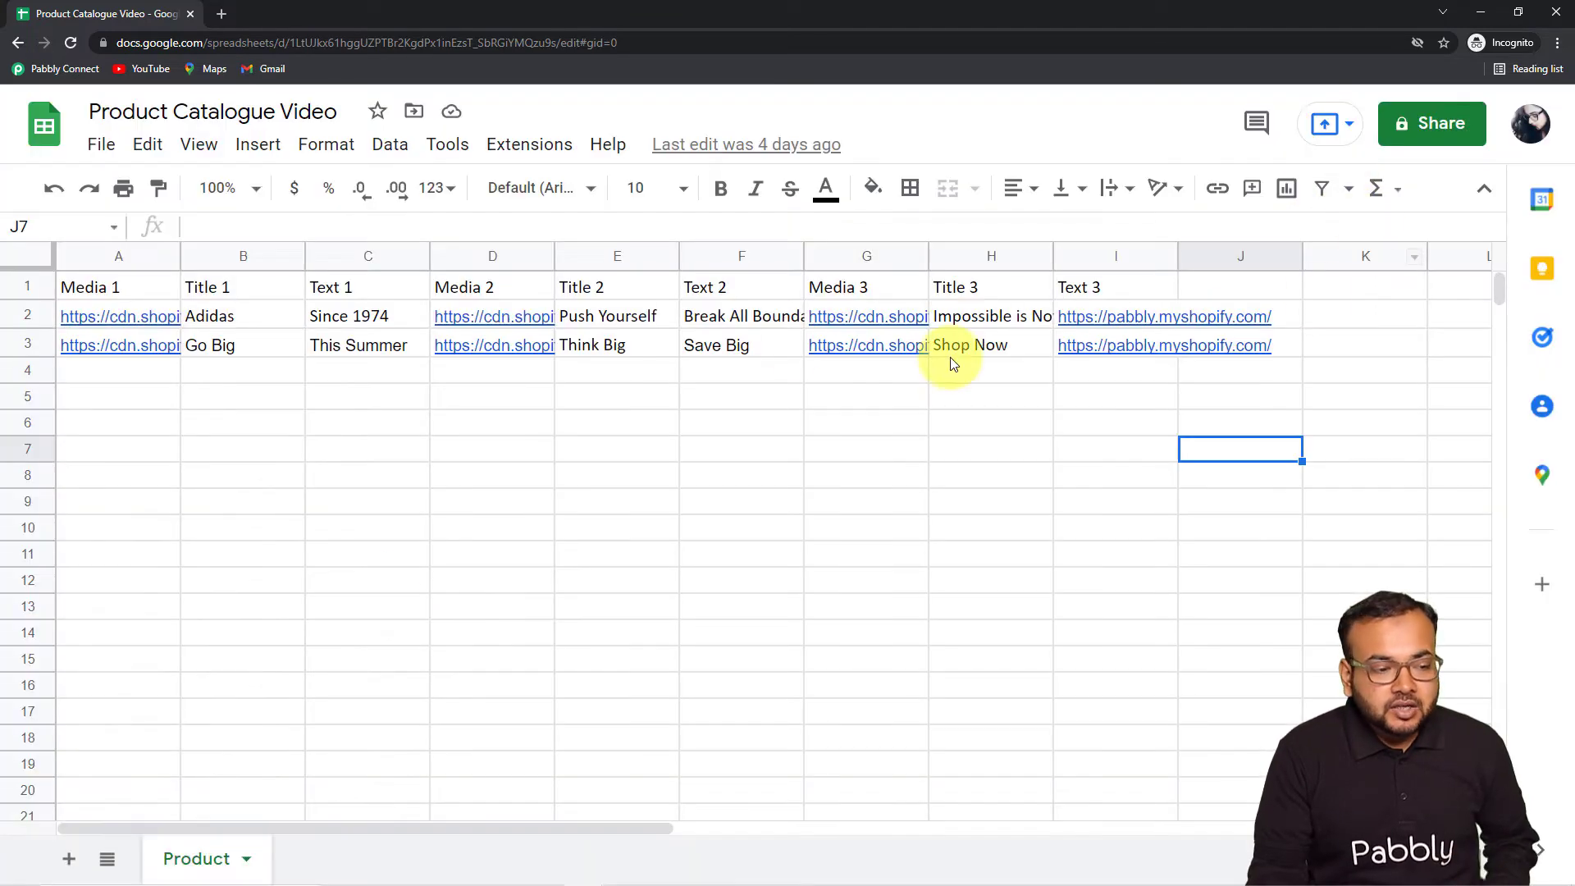
- Reload the spreadsheet and open the initial setup of the Pabbly Connect Webhooks add-on
{"action": "left_click", "coordinate": [71, 43]}
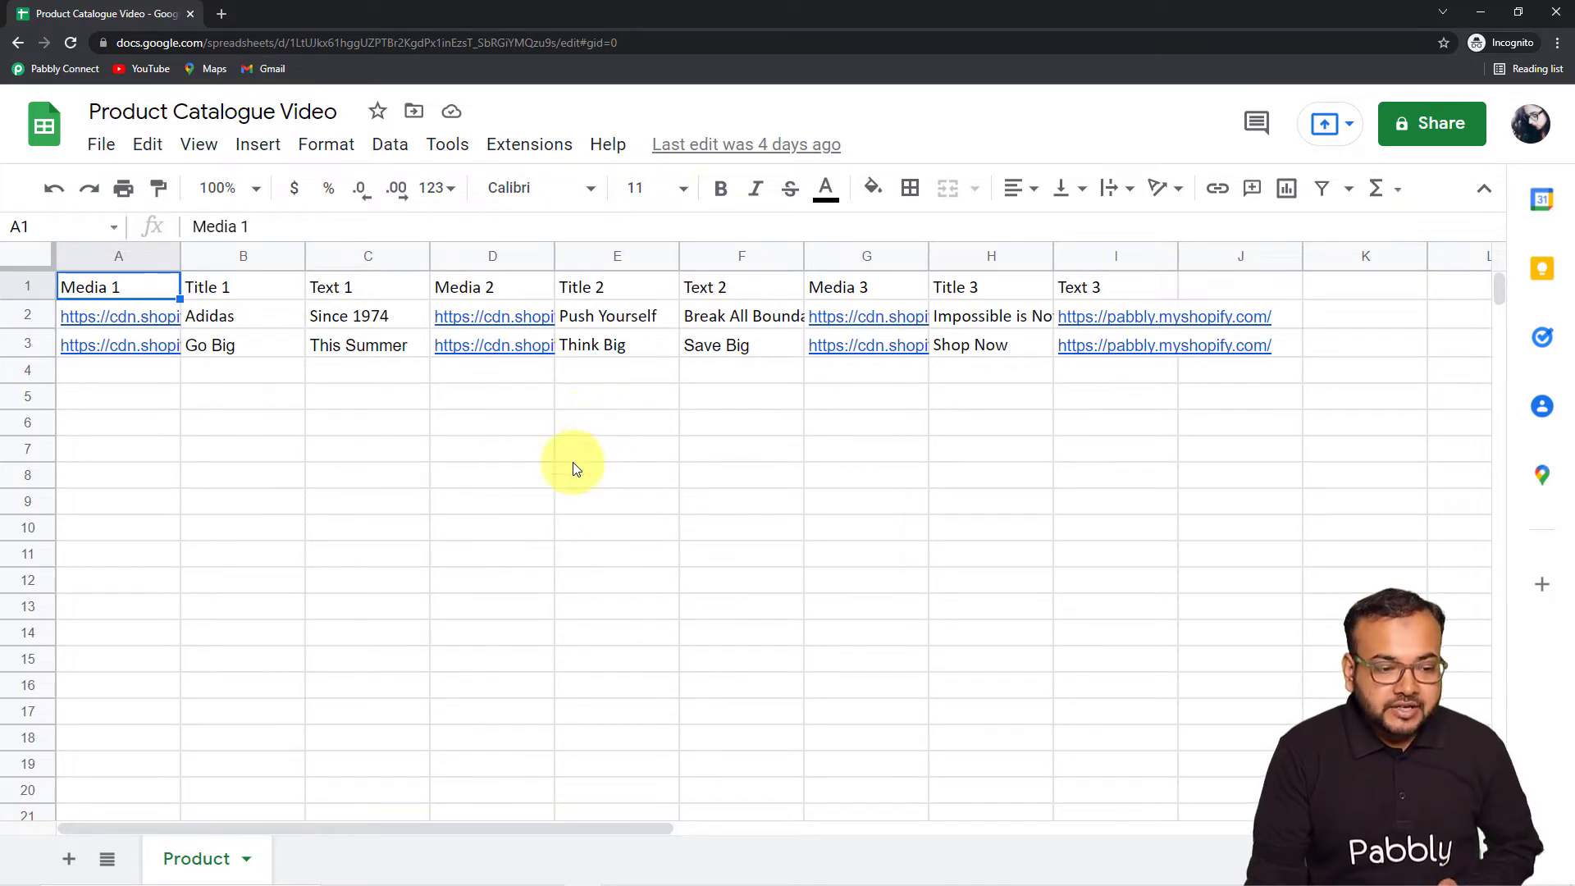
{"action": "left_click", "coordinate": [517, 152]}
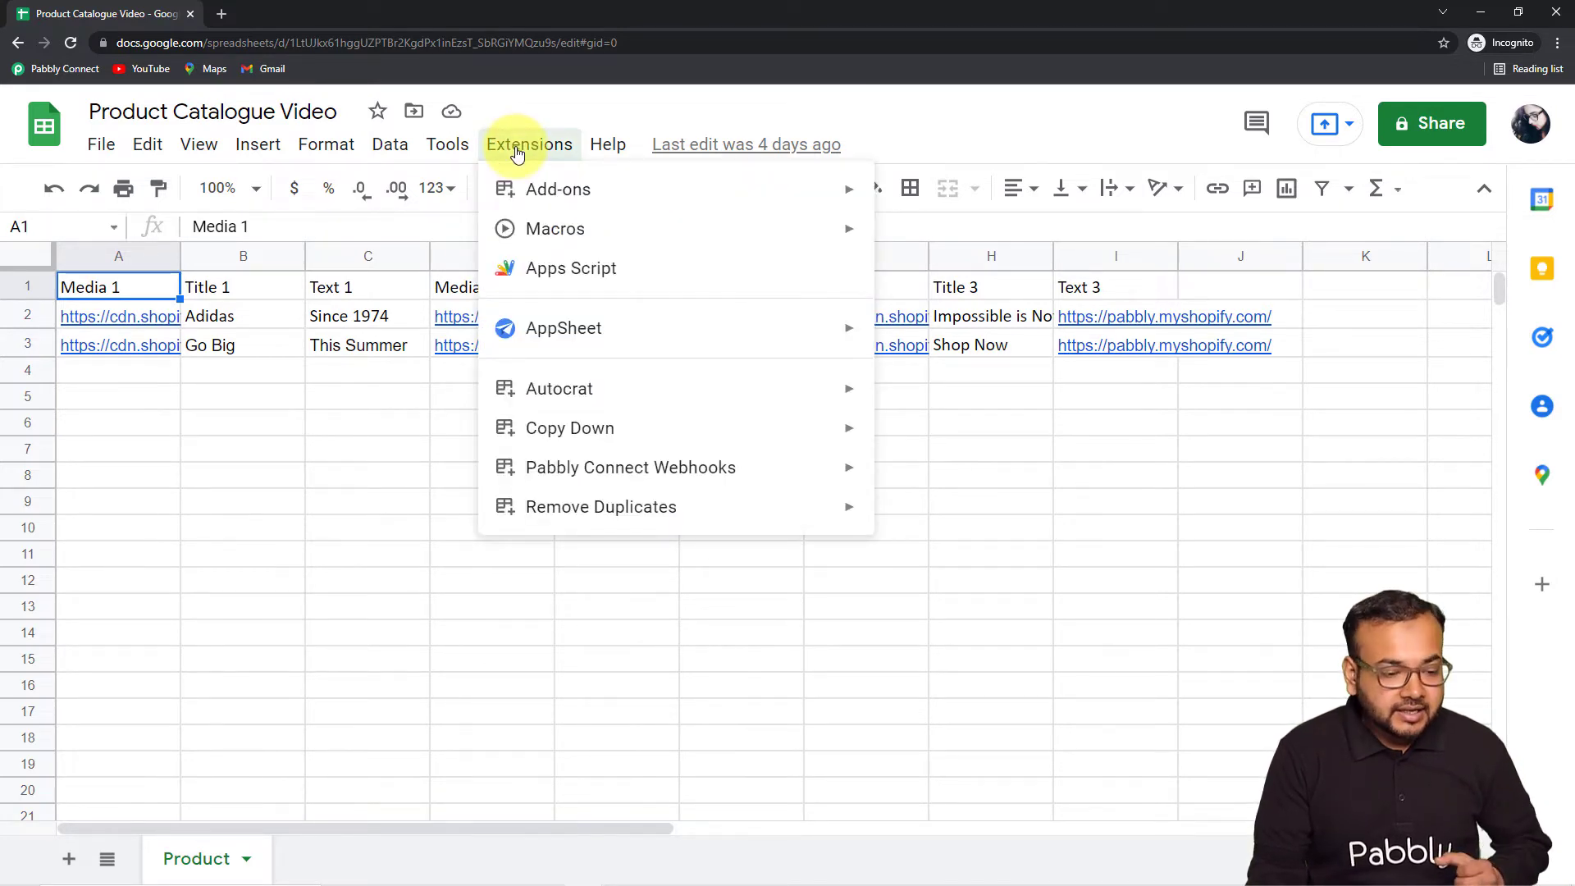
{"action": "mouse_move", "coordinate": [552, 483]}
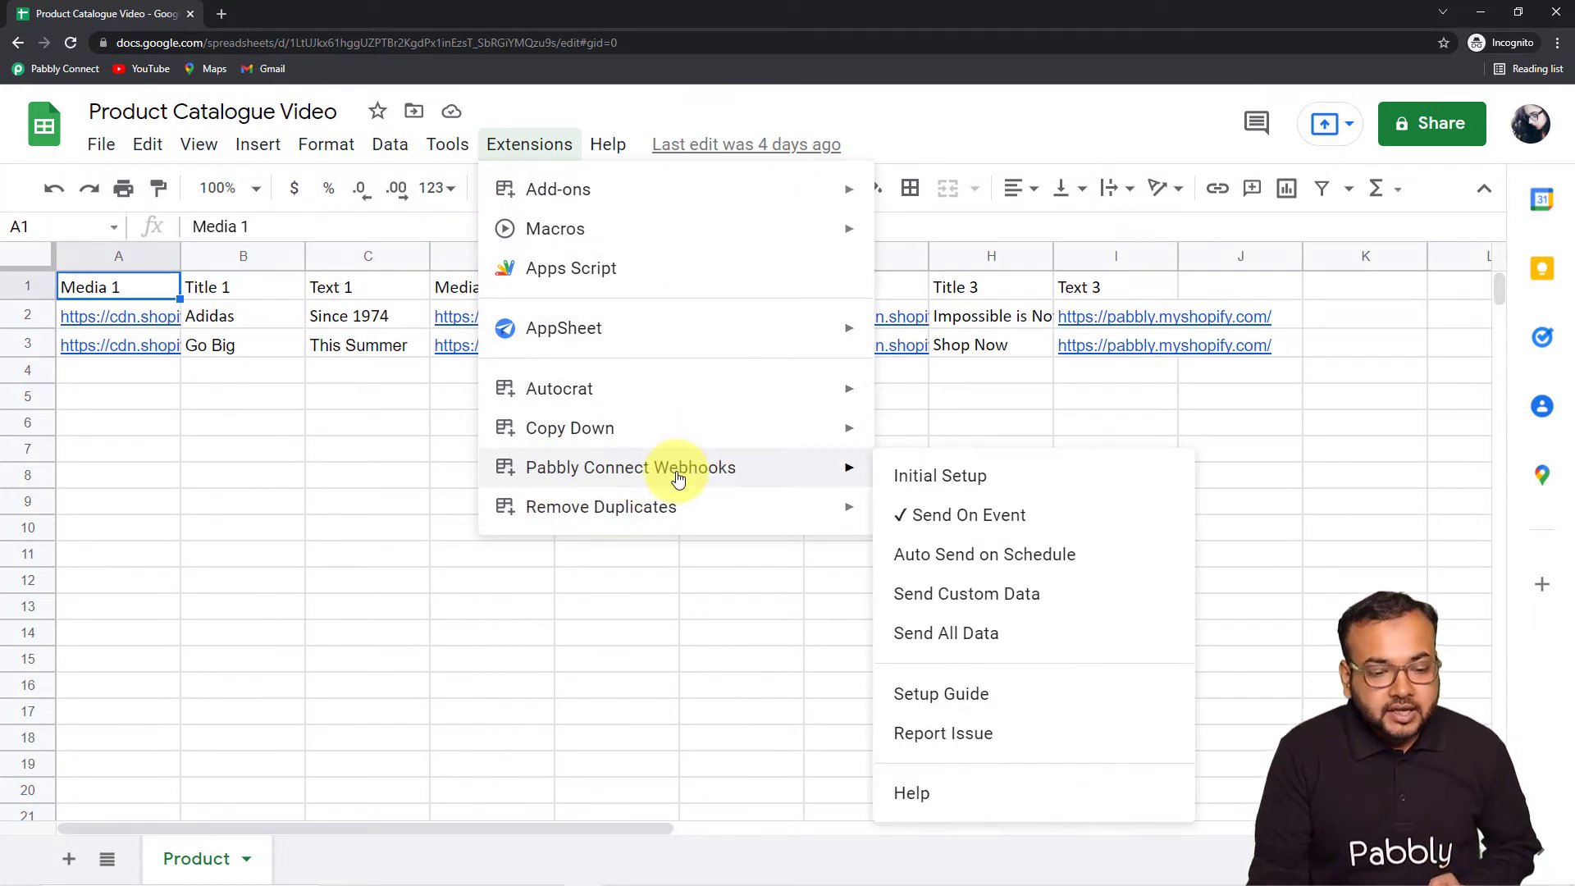
{"action": "left_click", "coordinate": [932, 484]}
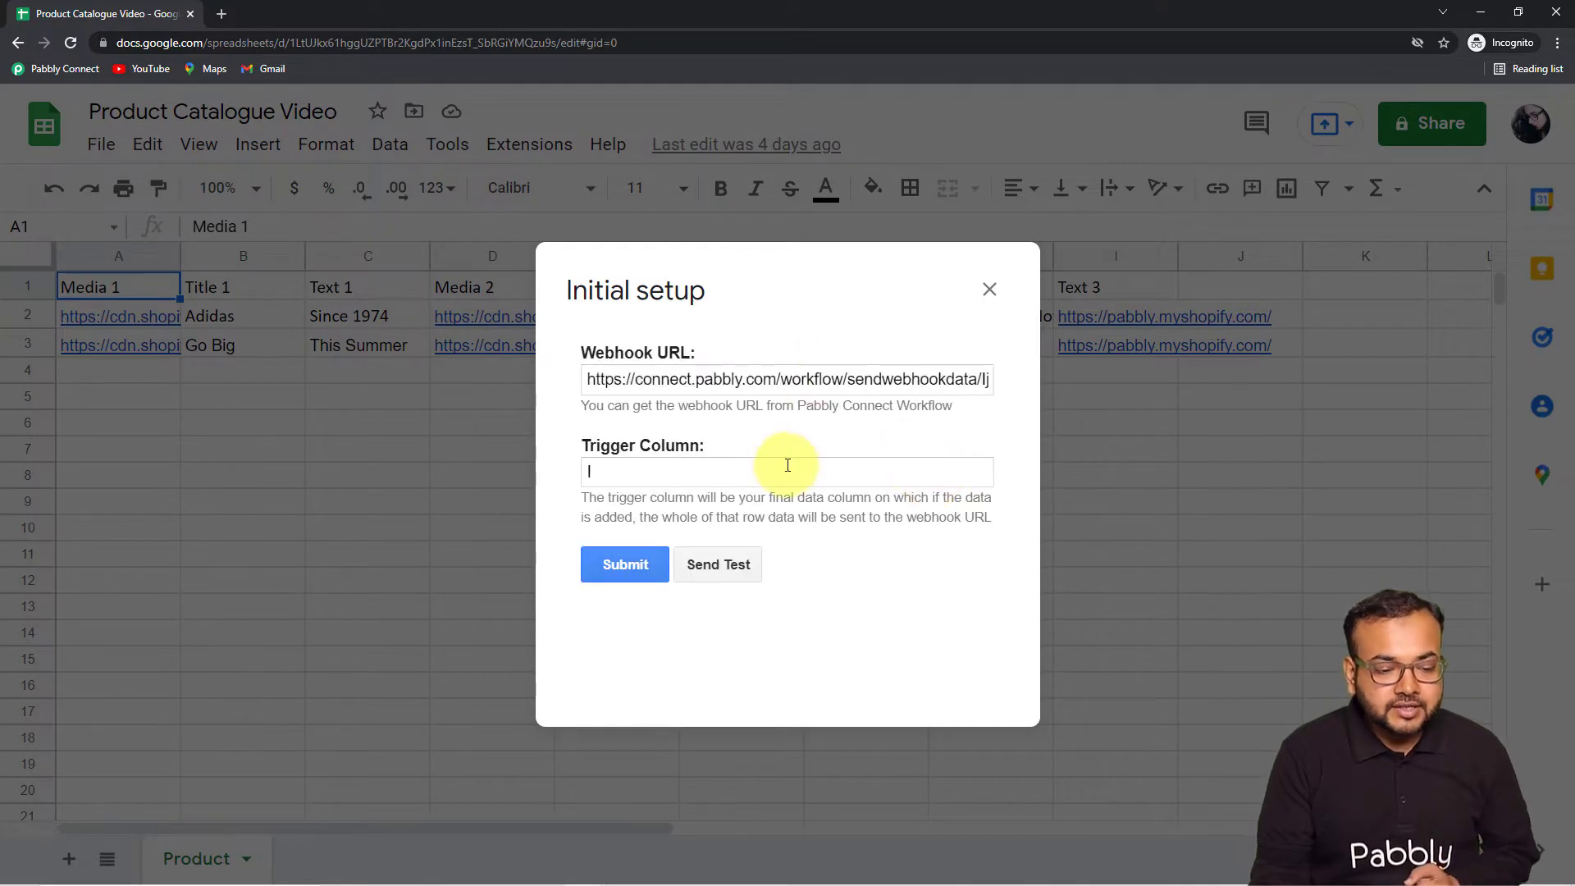
- Replace the webhook URL in the initial setup with the copied workflow URL, and move the dialog off the sheet's last data columns
{"action": "double_click", "coordinate": [674, 379]}
{"action": "key", "text": "ctrl+a"}
{"action": "key", "text": "BackSpace"}
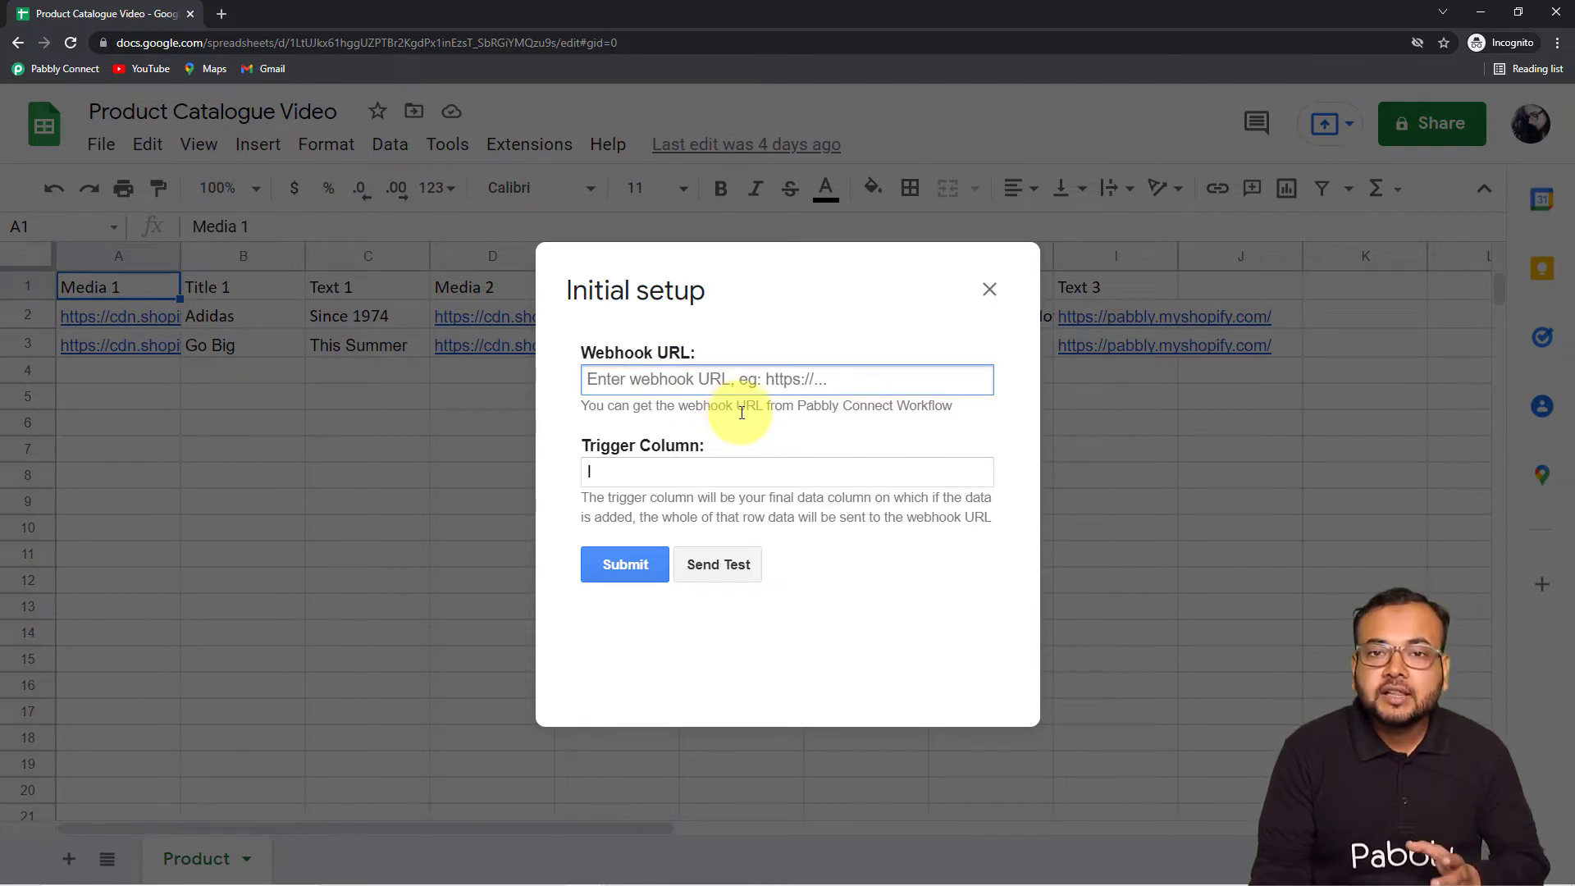
{"action": "right_click", "coordinate": [660, 381]}
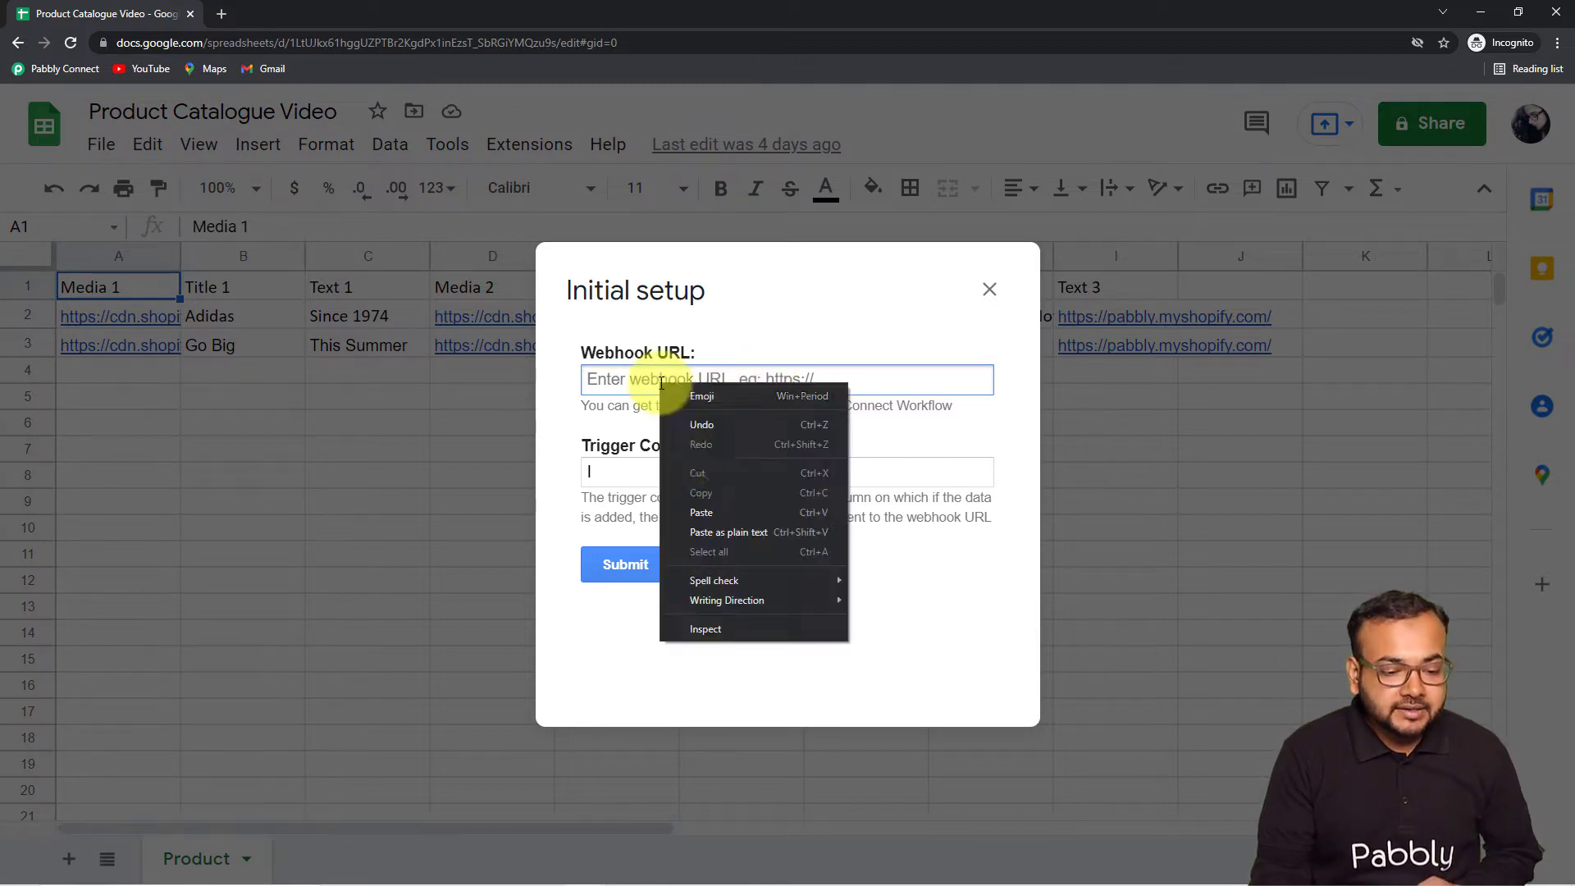
{"action": "left_click", "coordinate": [699, 513]}
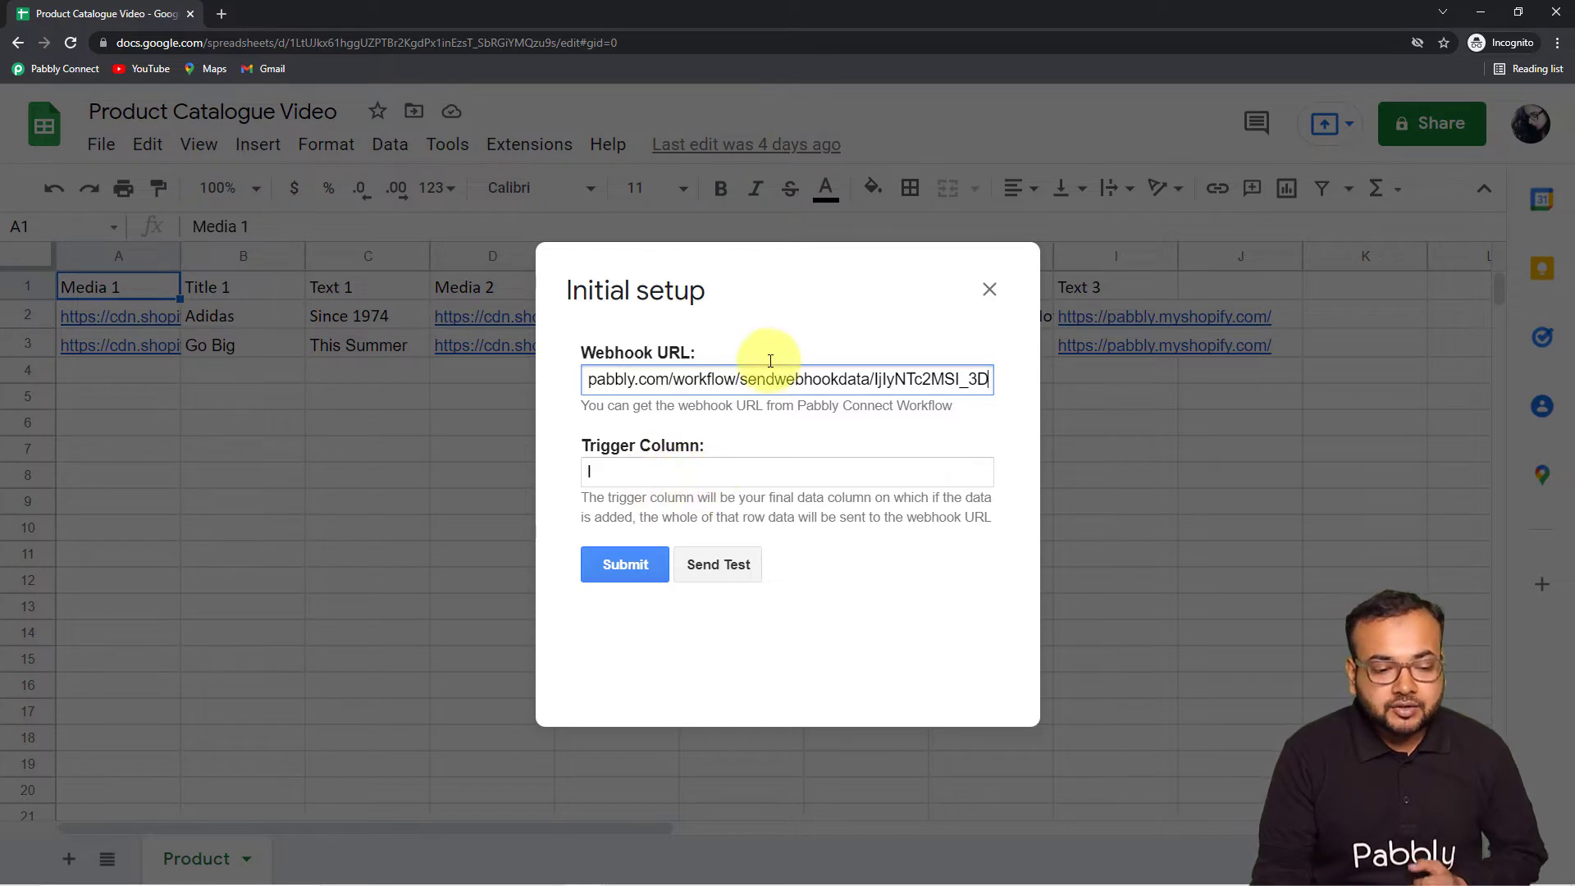
{"action": "left_click_drag", "start_coordinate": [792, 286], "coordinate": [388, 333]}
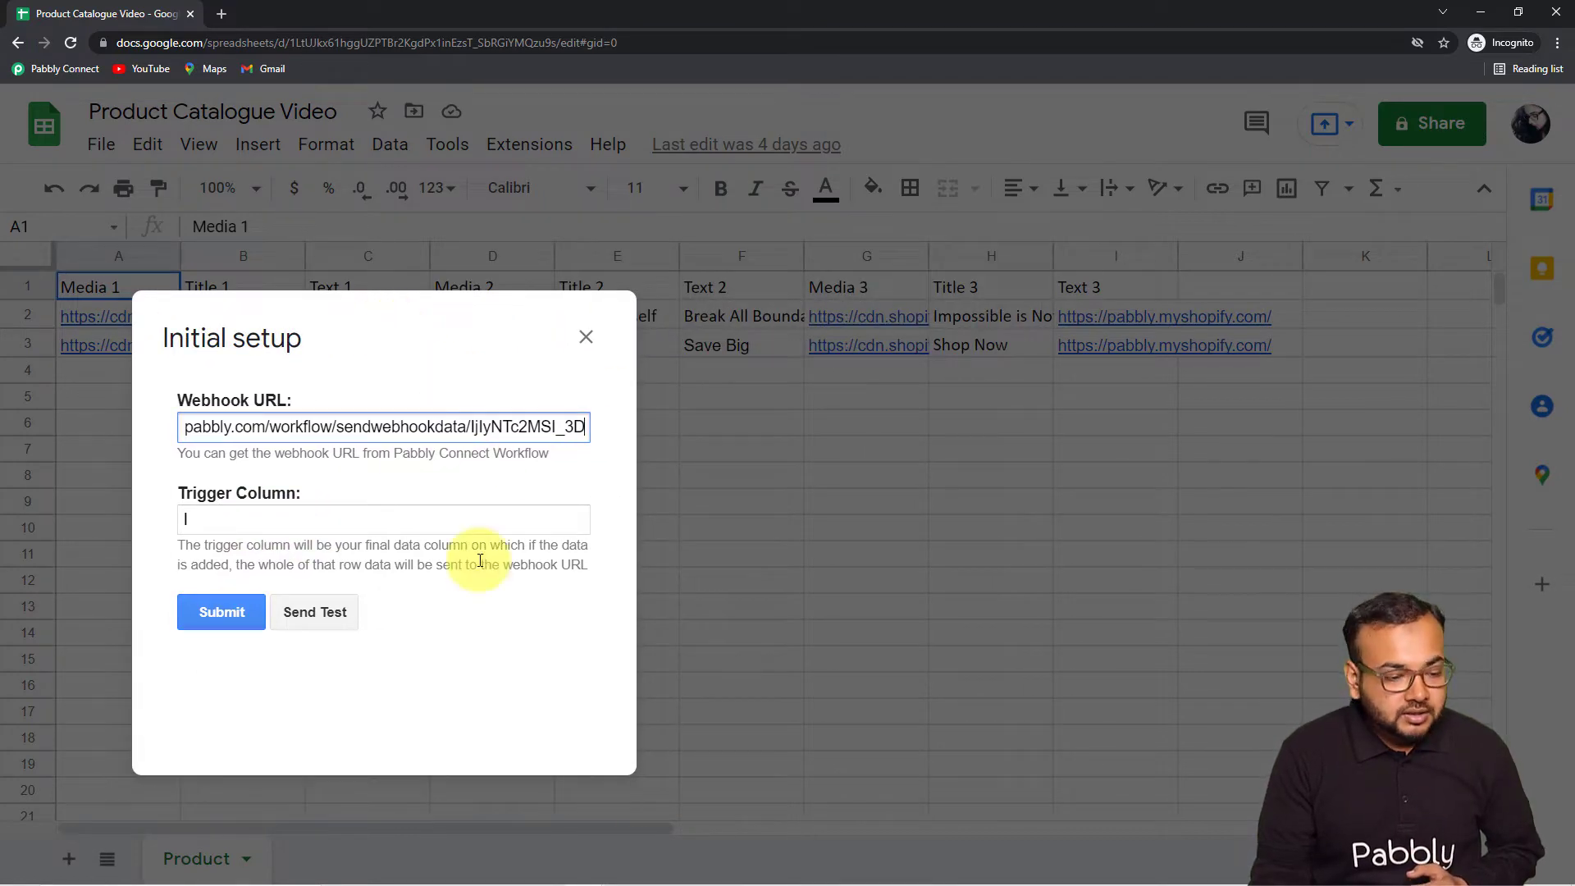
- Close the initial setup dialog and review the sheet's product columns from Media 1 through Text 3
{"action": "left_click", "coordinate": [585, 337]}
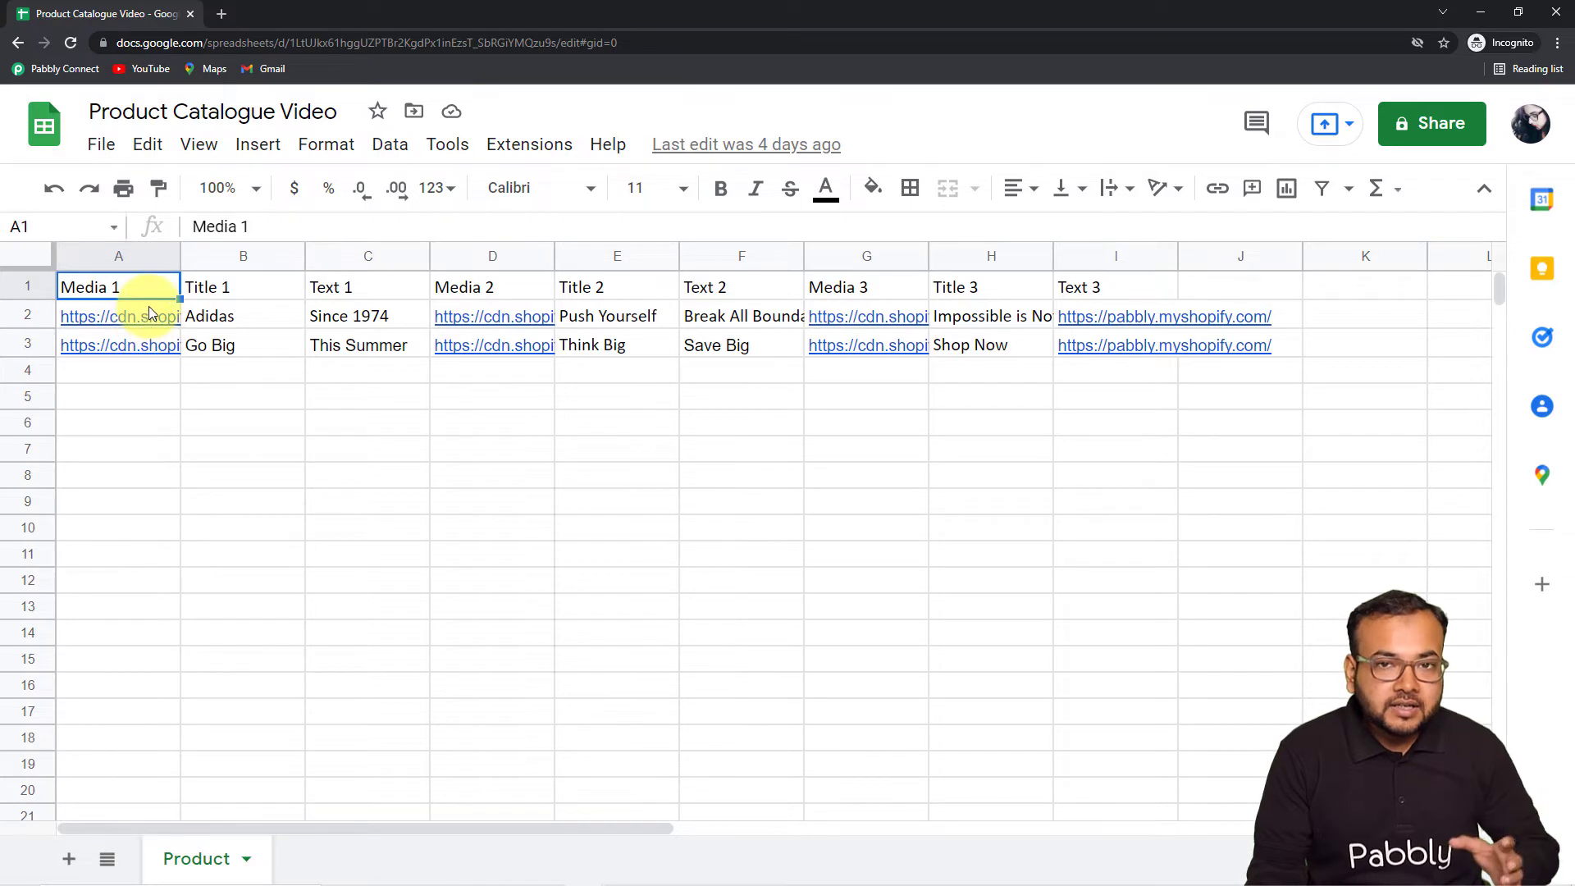
{"action": "mouse_move", "coordinate": [150, 309]}
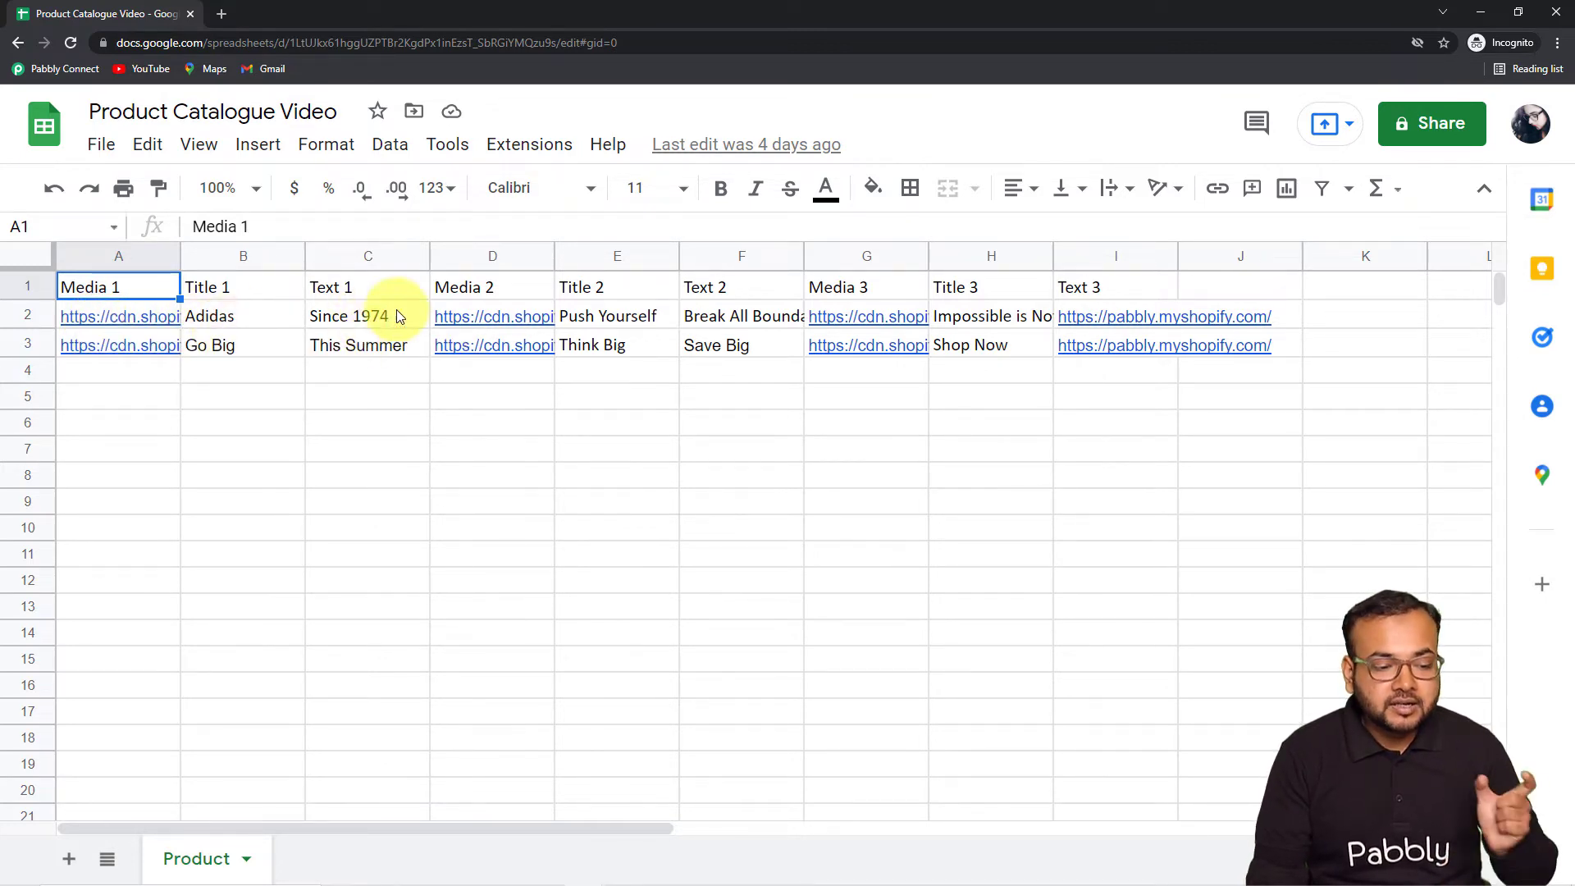
{"action": "mouse_move", "coordinate": [474, 303]}
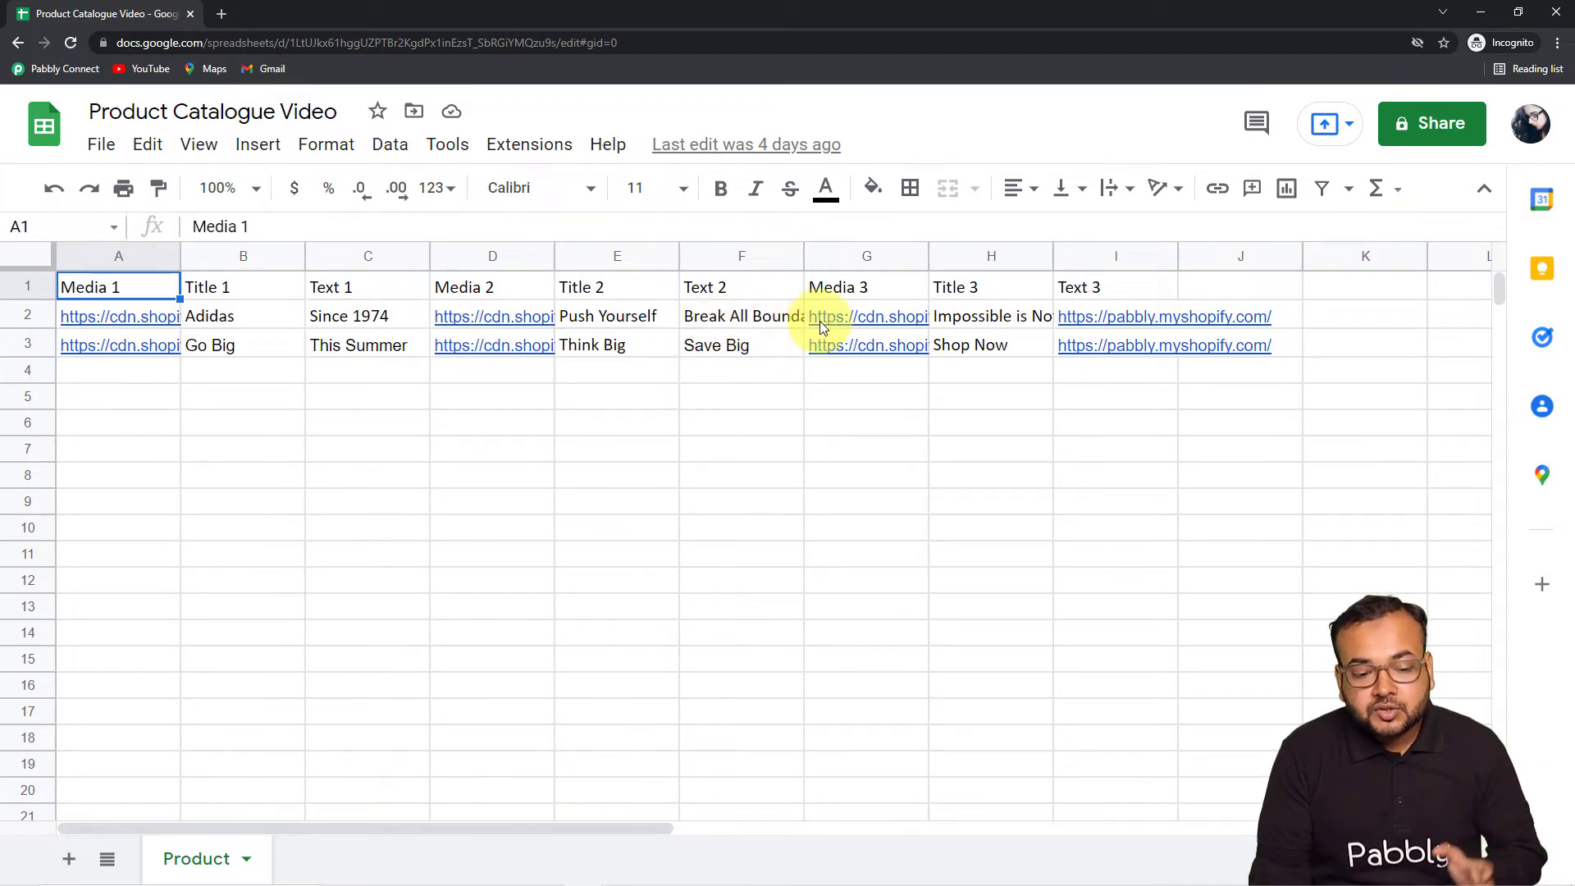
{"action": "mouse_move", "coordinate": [1139, 338]}
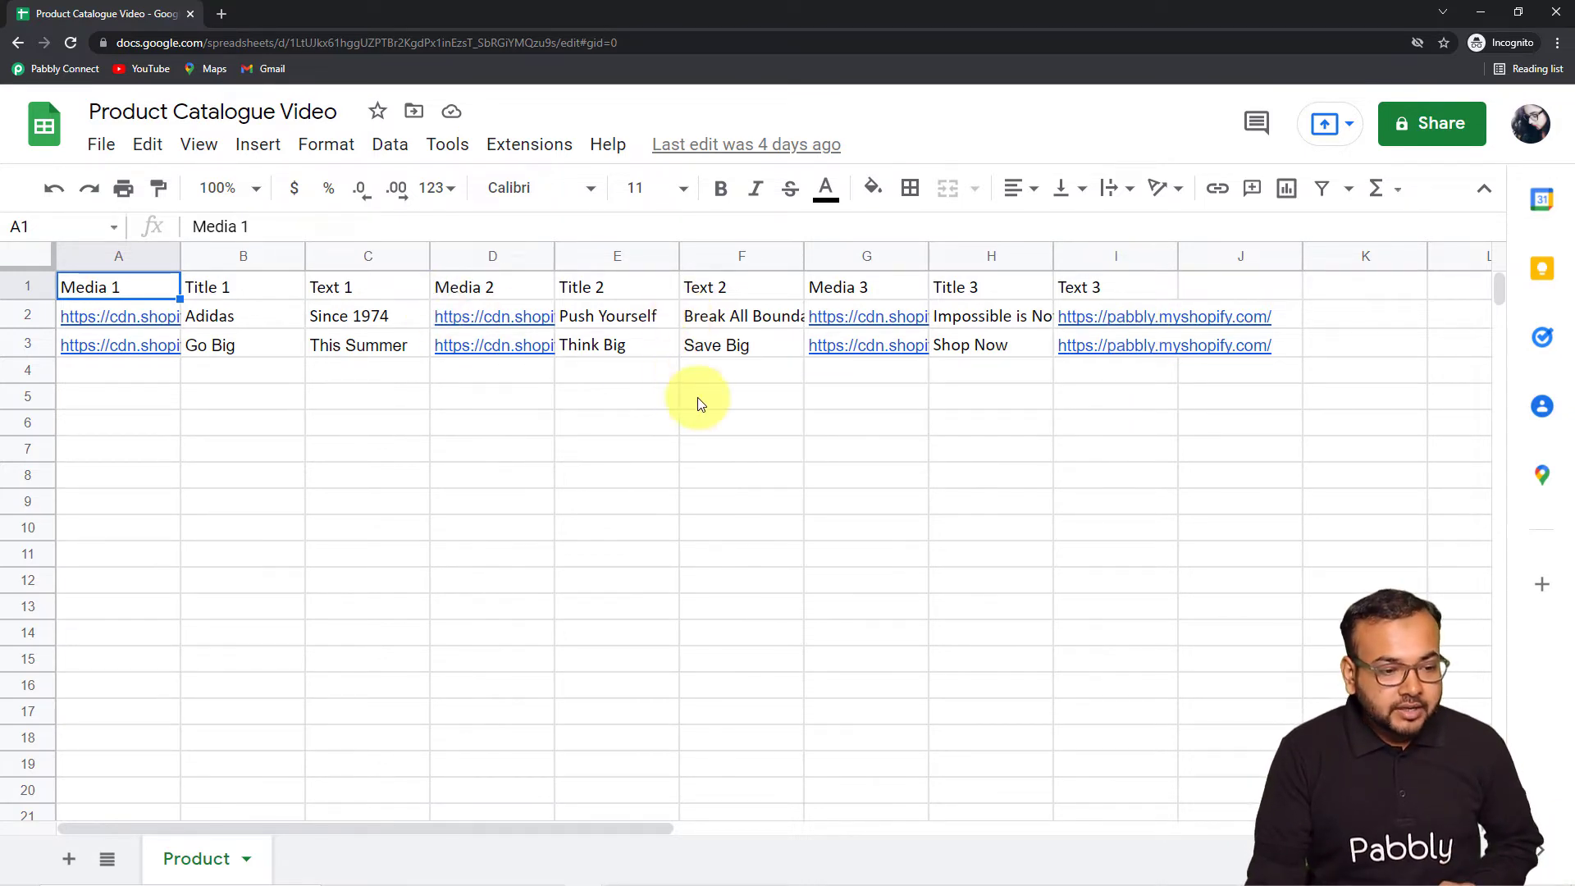
{"action": "left_click", "coordinate": [554, 153]}
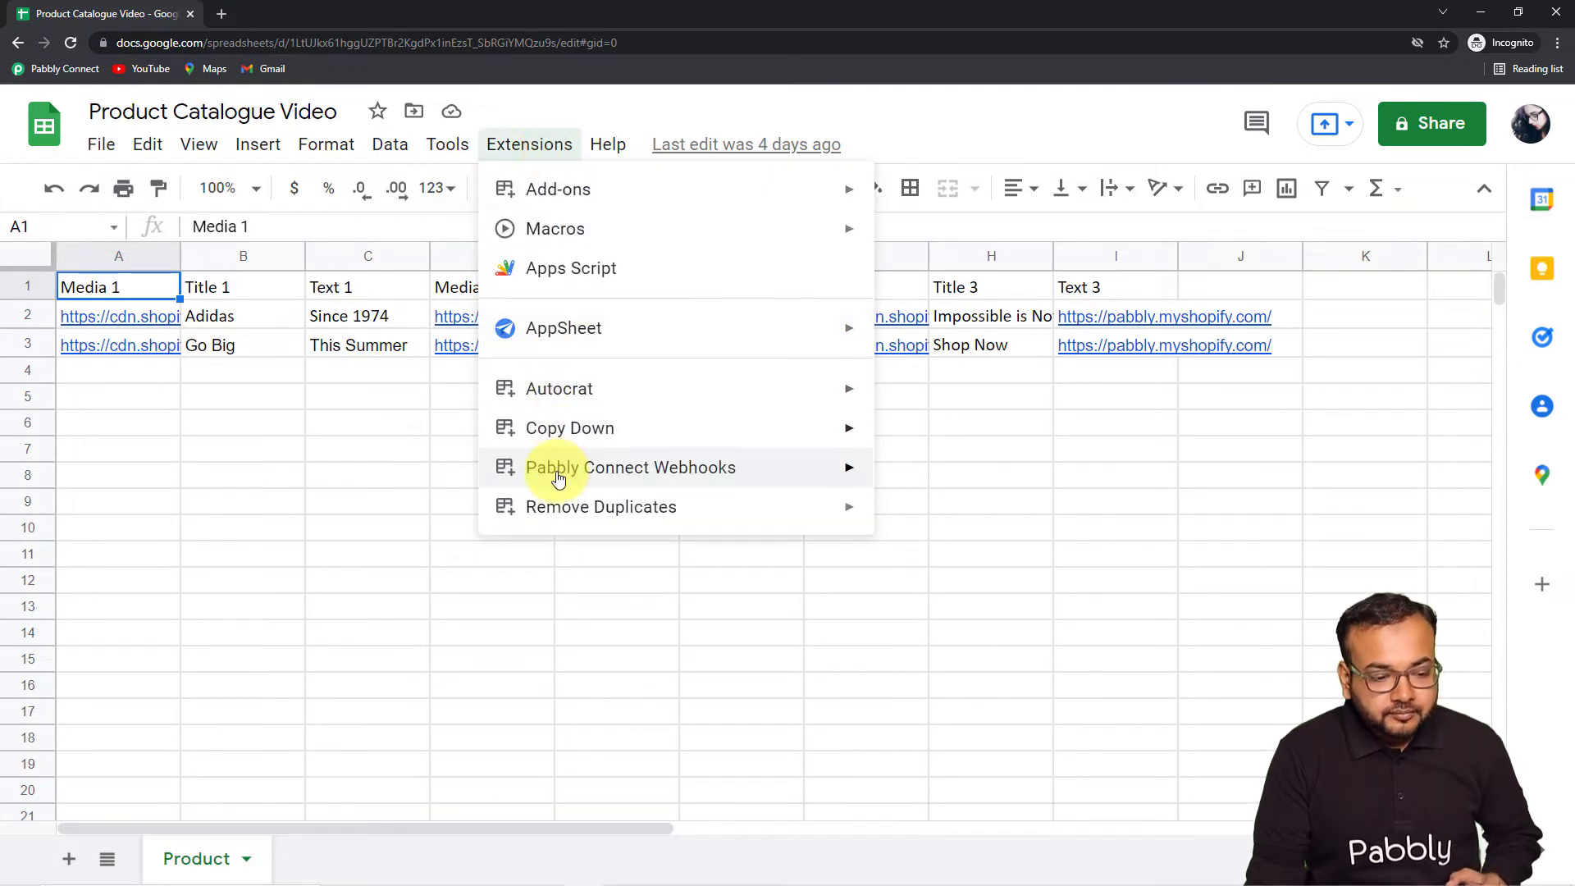
{"action": "mouse_move", "coordinate": [552, 467]}
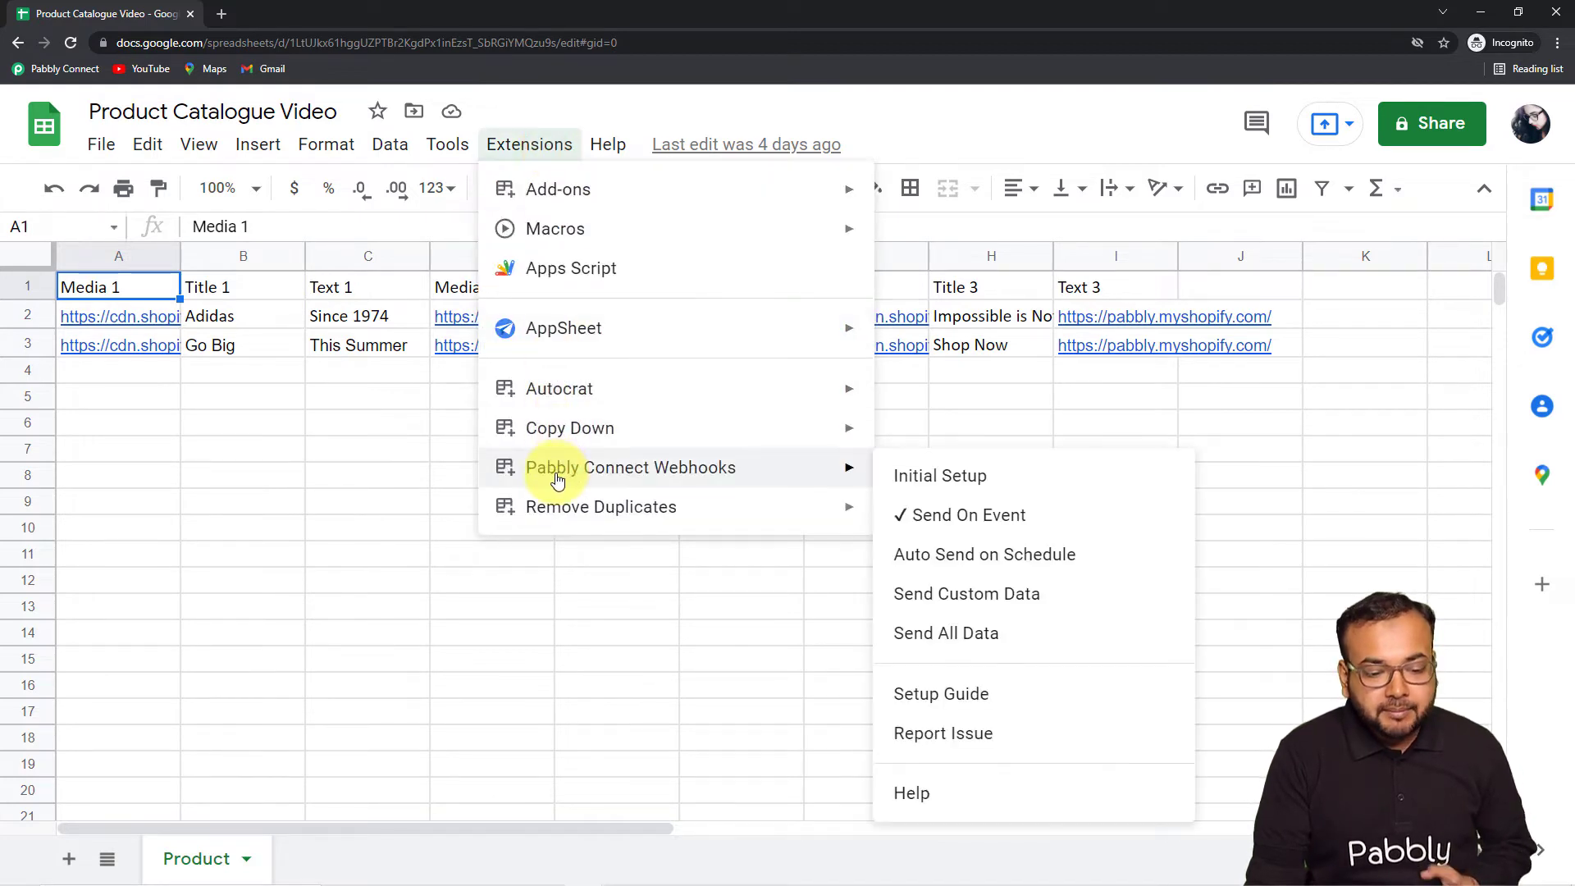
{"action": "left_click", "coordinate": [931, 484]}
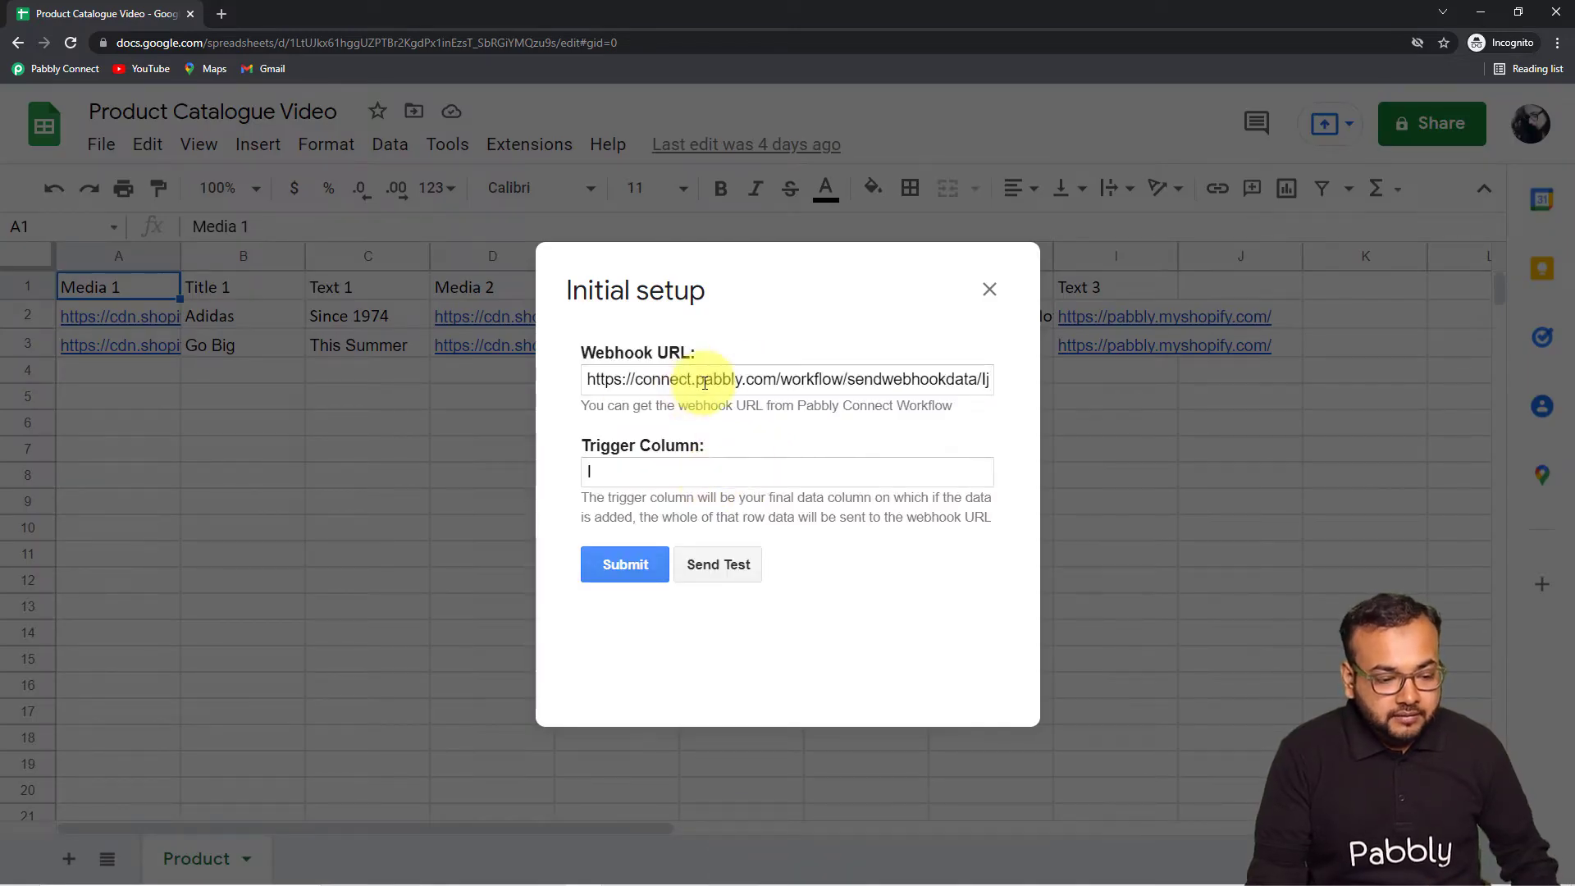
{"action": "left_click", "coordinate": [704, 383]}
{"action": "triple_click", "coordinate": [705, 383]}
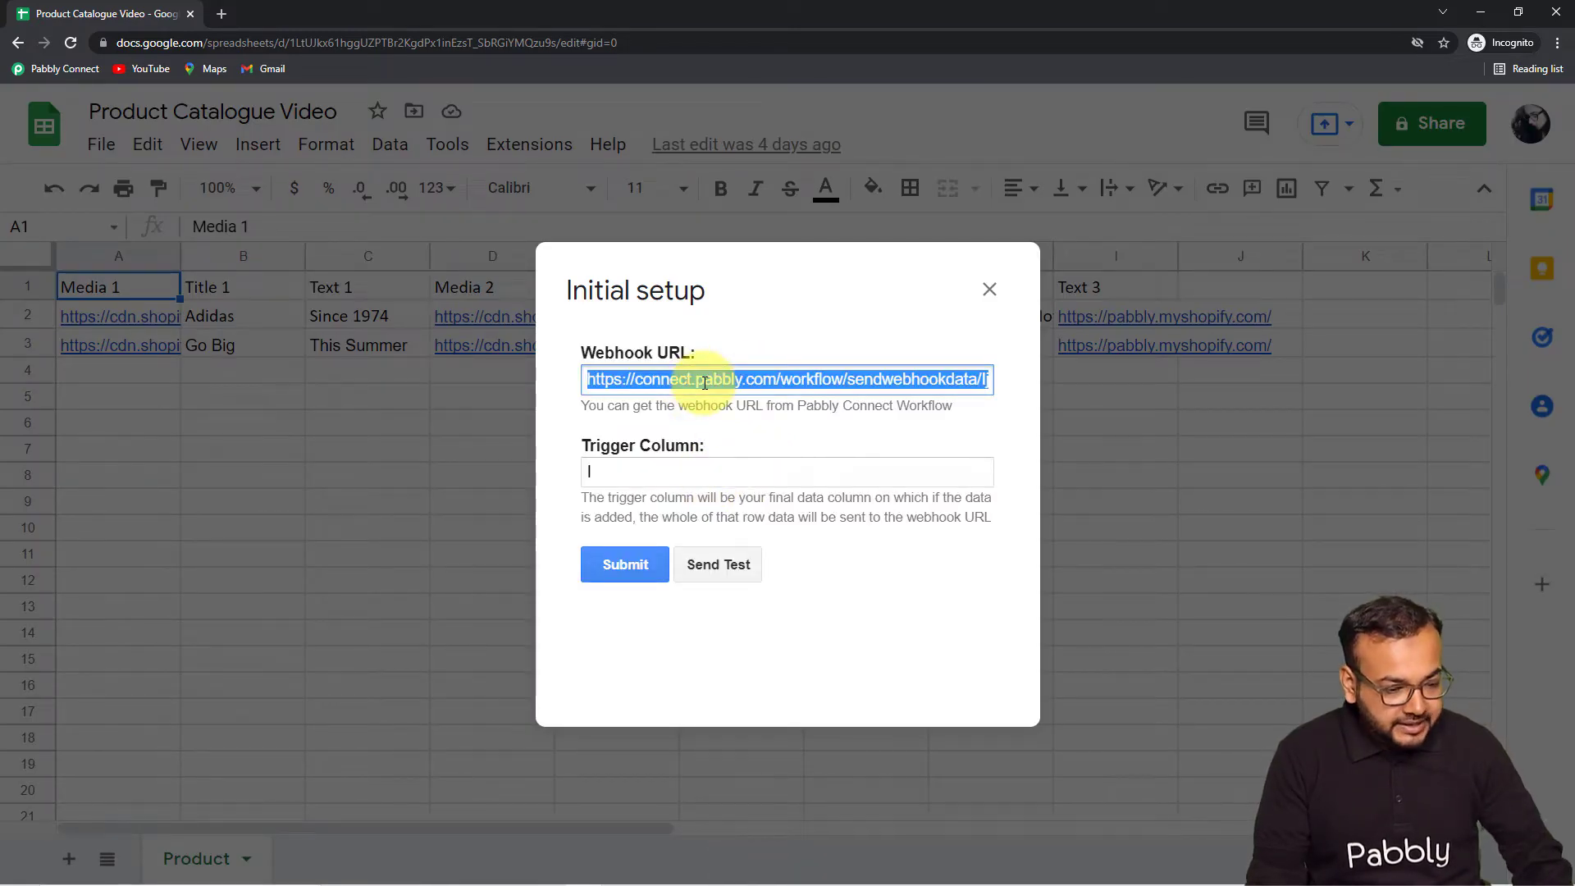
{"action": "right_click", "coordinate": [705, 383]}
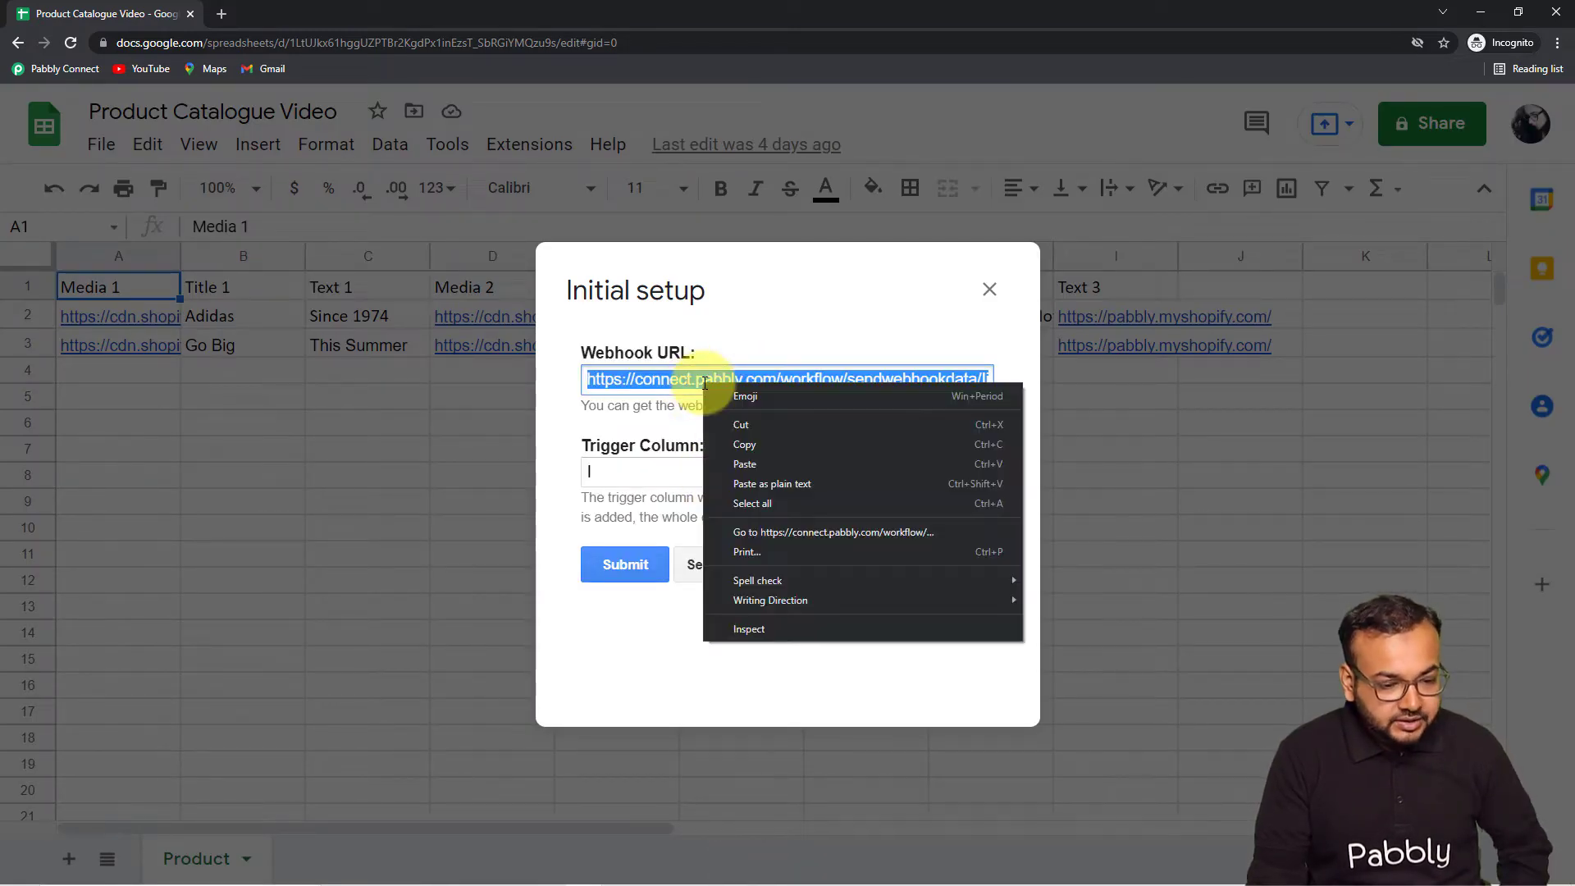
{"action": "left_click", "coordinate": [758, 482]}
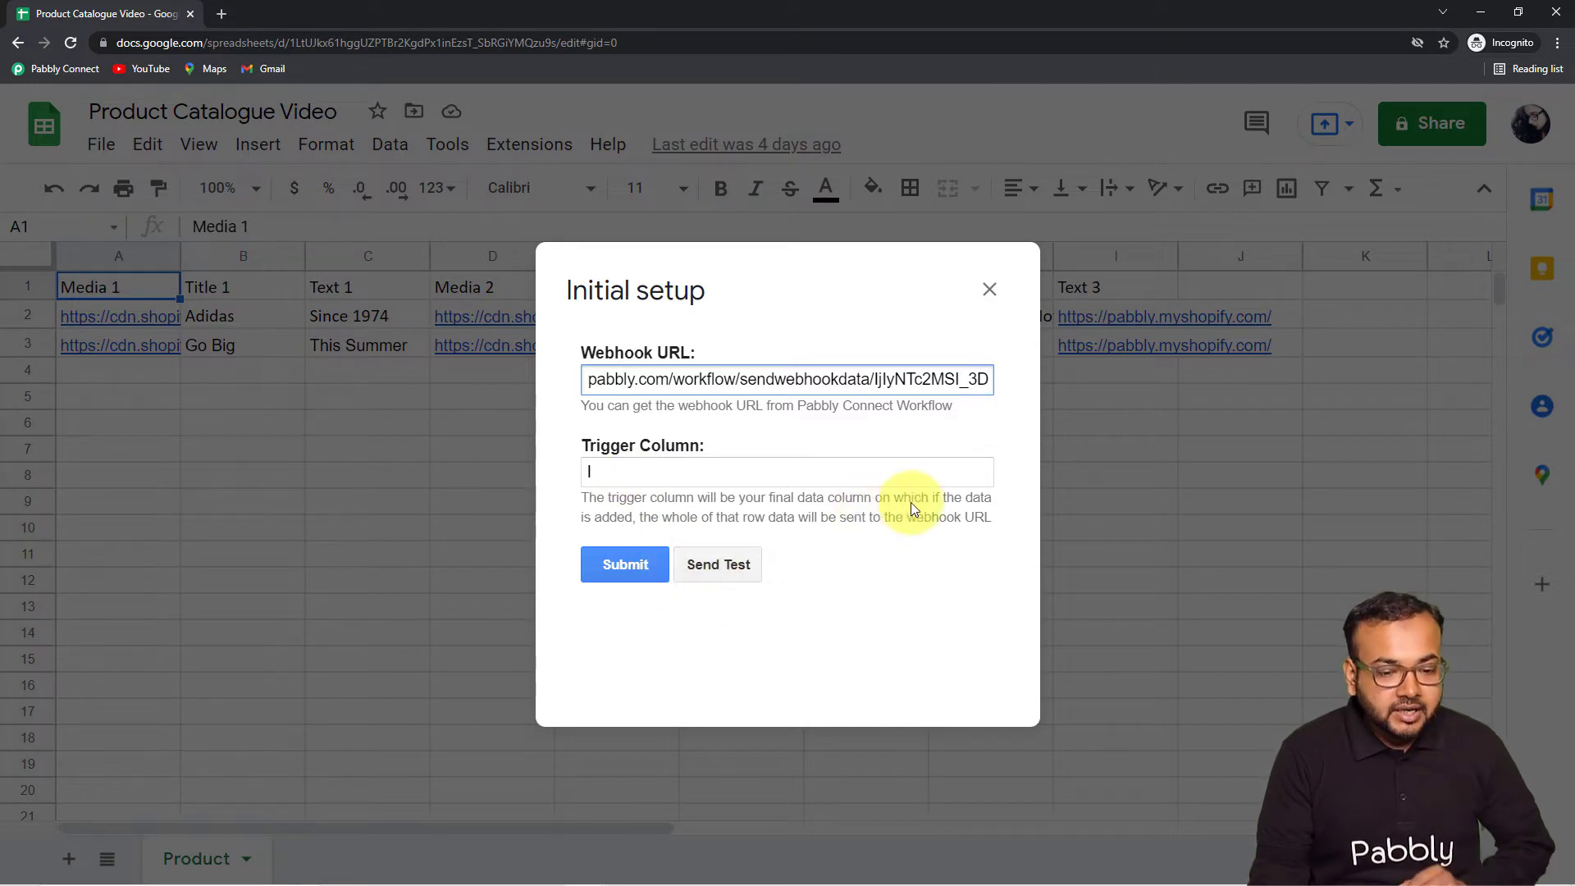
{"action": "left_click", "coordinate": [994, 299]}
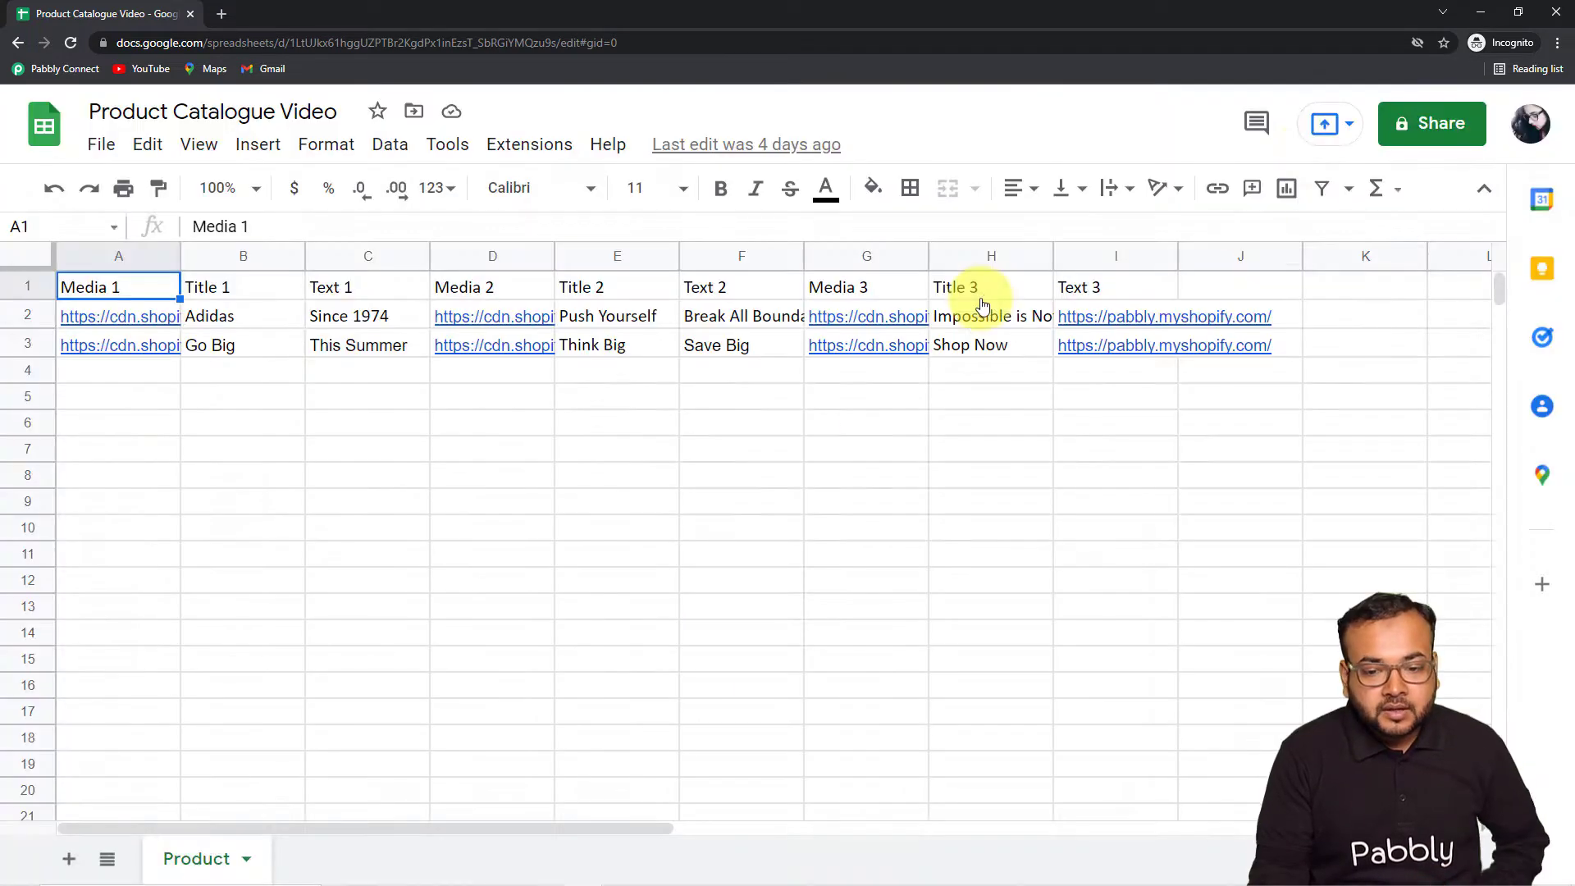
- Switch to the Pabbly Connect workflow, copy the trigger's webhook URL again, and check the webhook response capture status
{"action": "left_click", "coordinate": [1486, 13]}
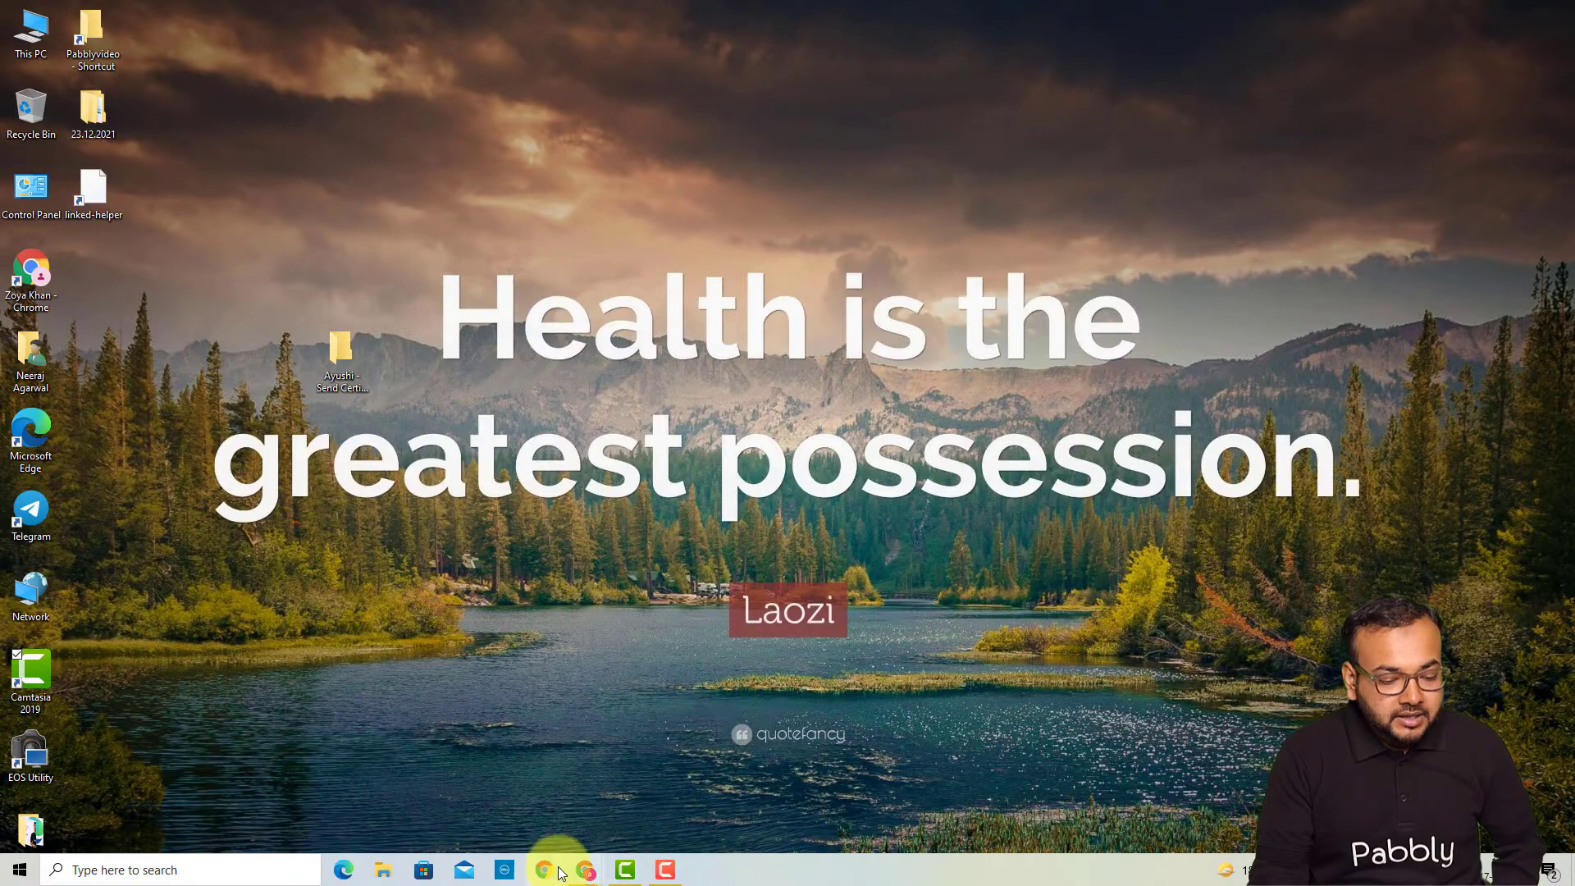
{"action": "mouse_move", "coordinate": [579, 876]}
{"action": "left_click", "coordinate": [559, 820]}
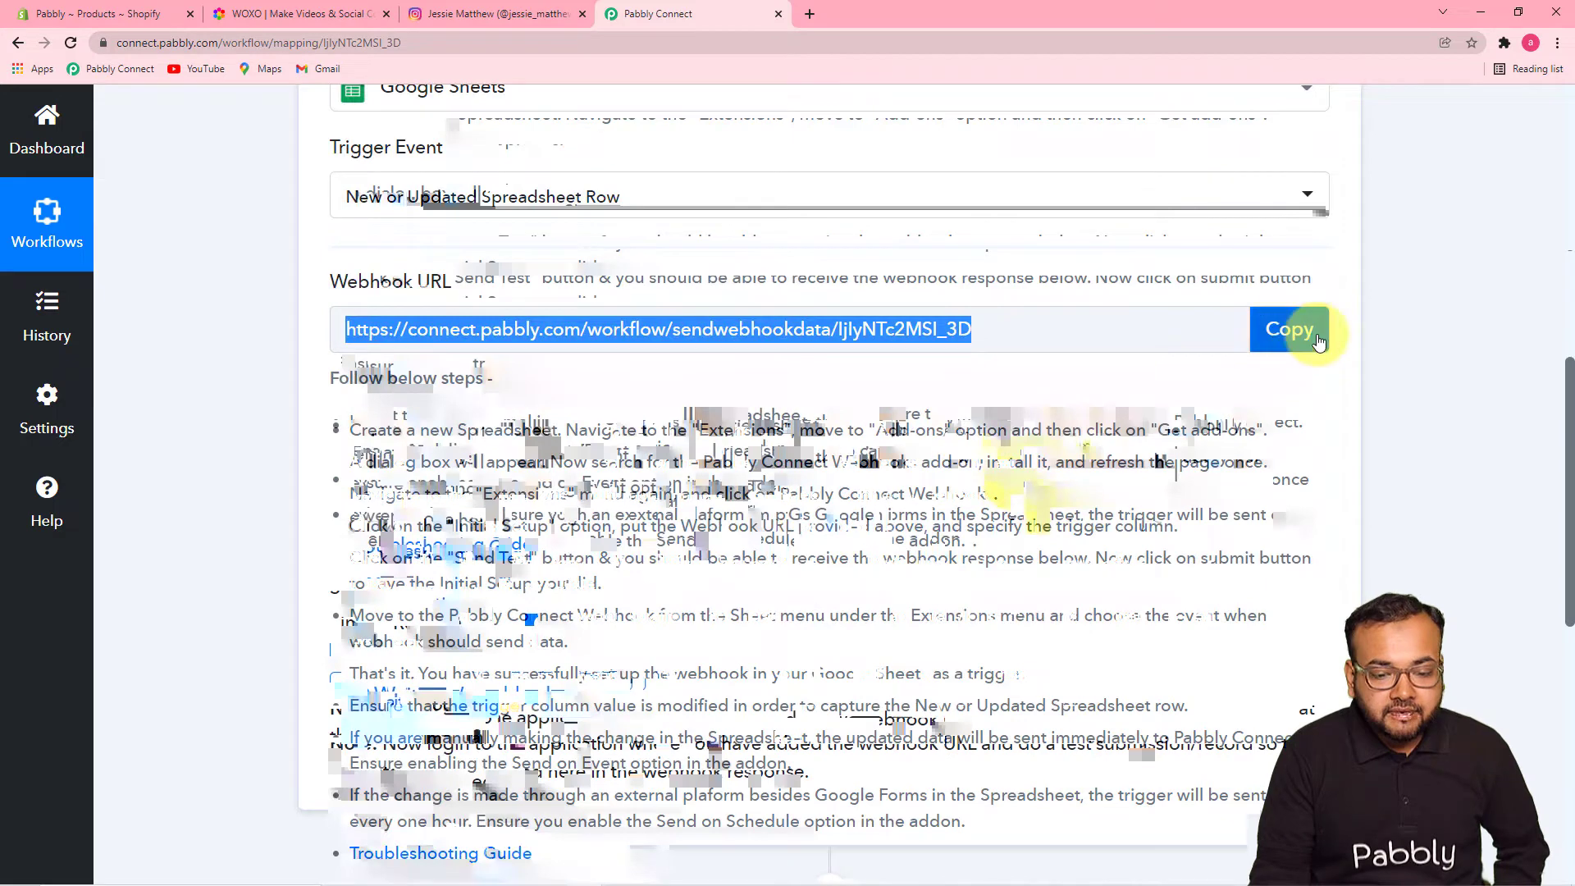
{"action": "left_click", "coordinate": [1290, 329]}
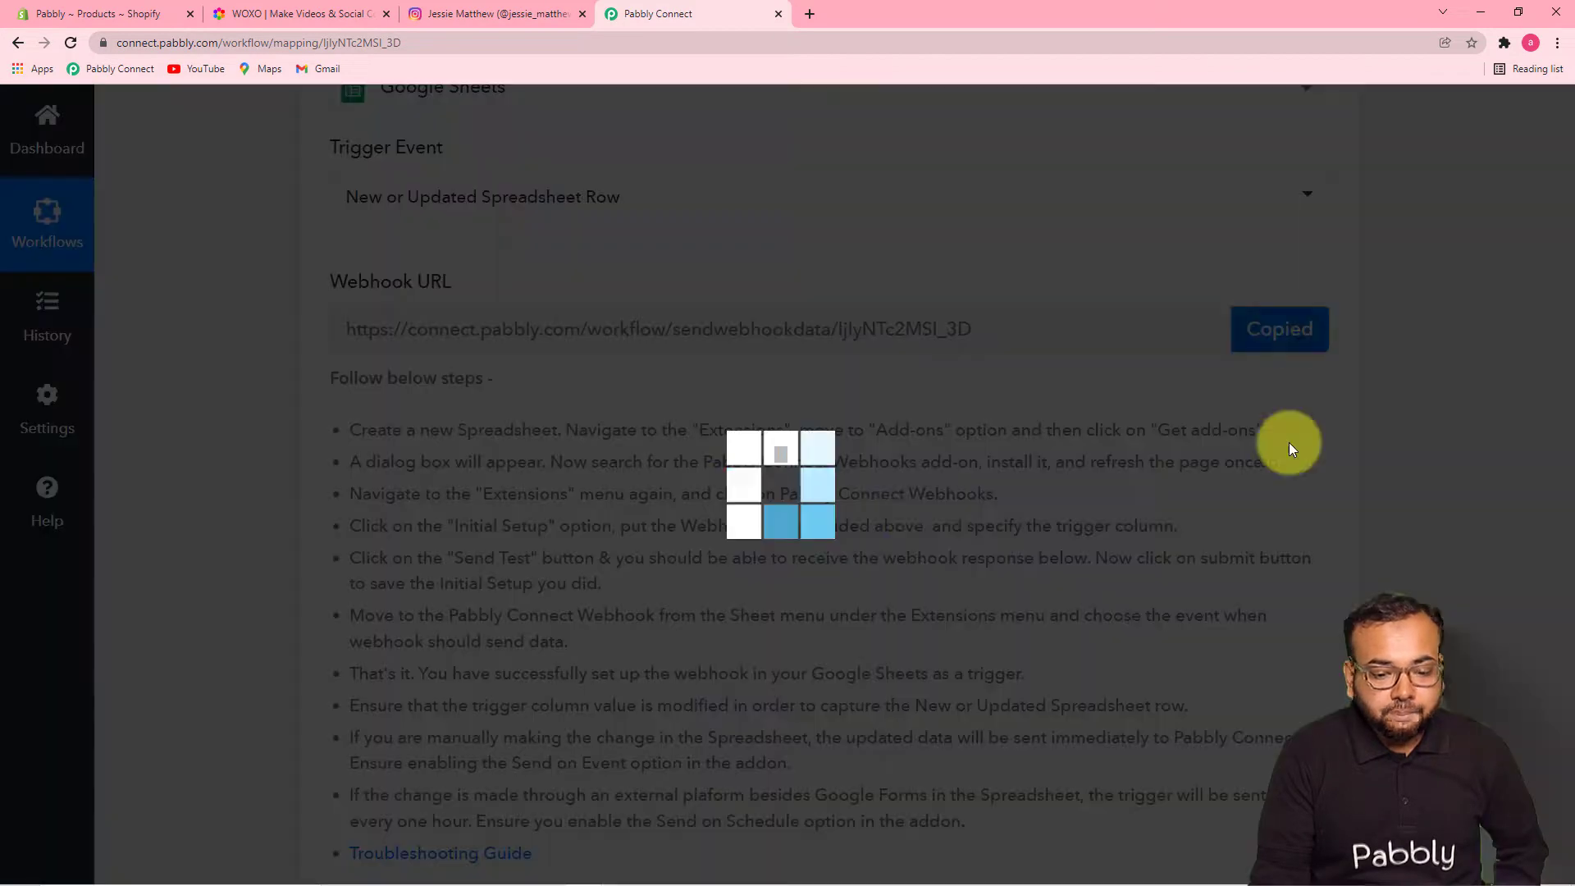
{"action": "scroll", "coordinate": [402, 537], "scroll_direction": "down", "scroll_amount": 3}
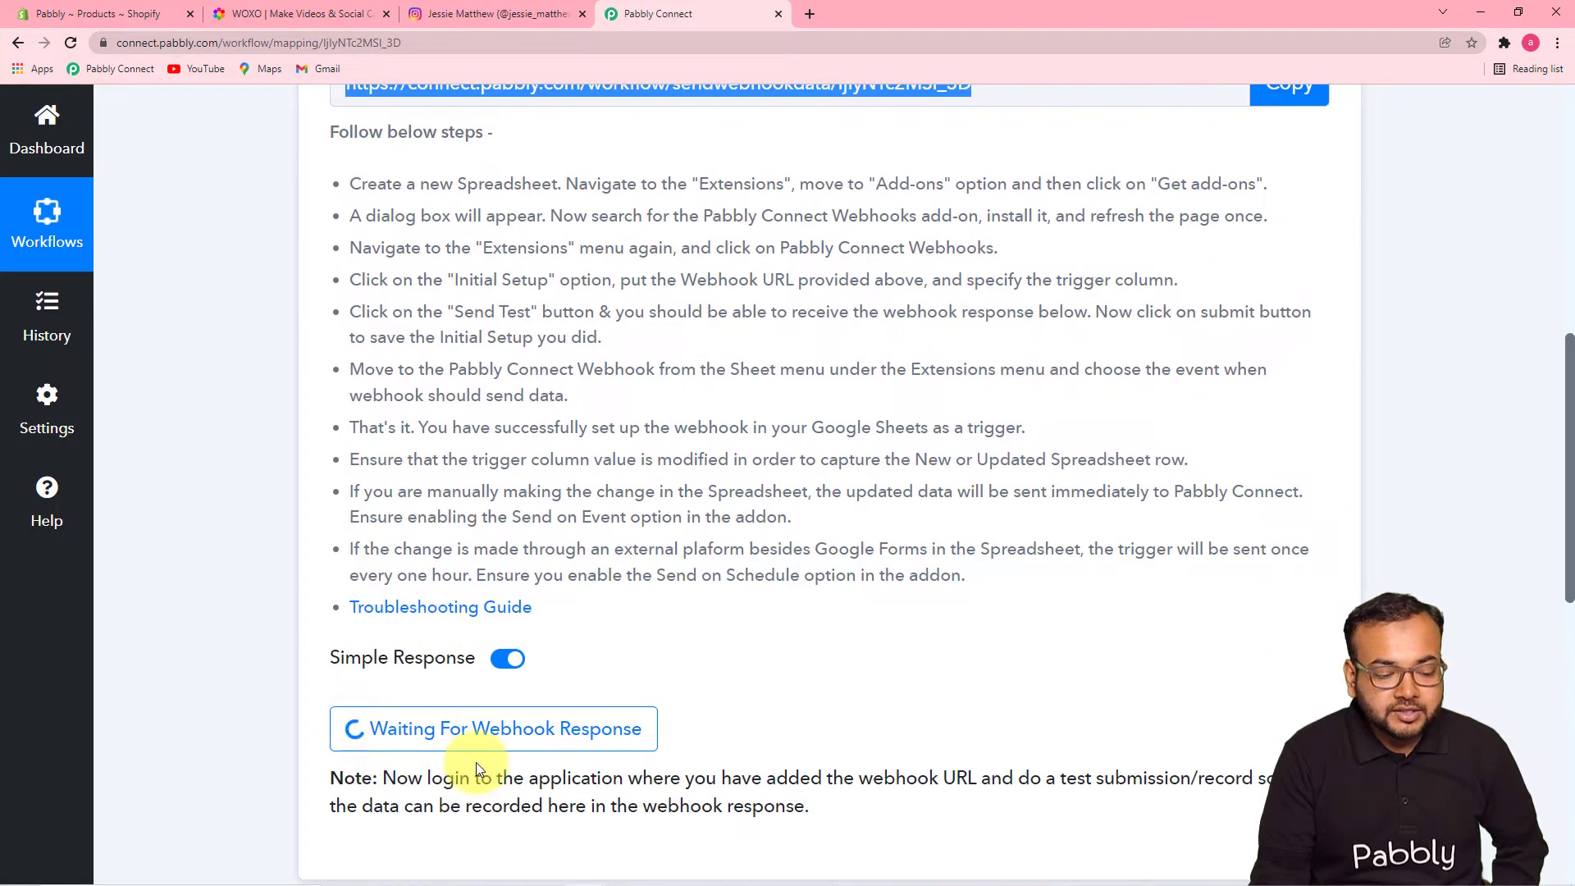
{"action": "scroll", "coordinate": [609, 612], "scroll_direction": "down", "scroll_amount": 1}
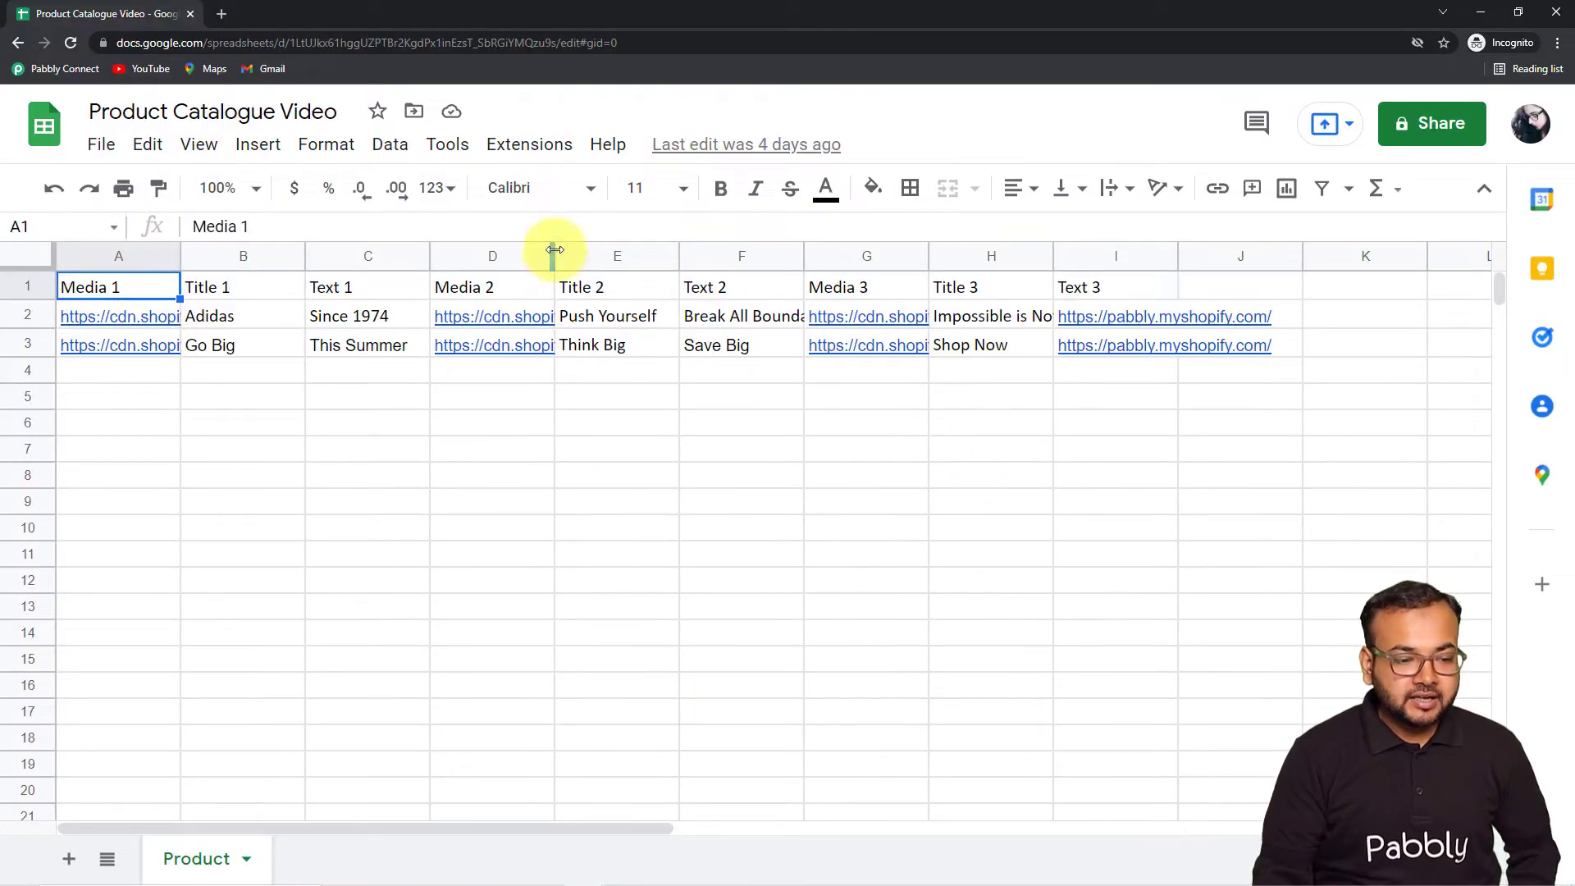
- In the spreadsheet, open the Pabbly Connect Webhooks initial setup and replace its webhook URL with the copied one
{"action": "left_click", "coordinate": [541, 154]}
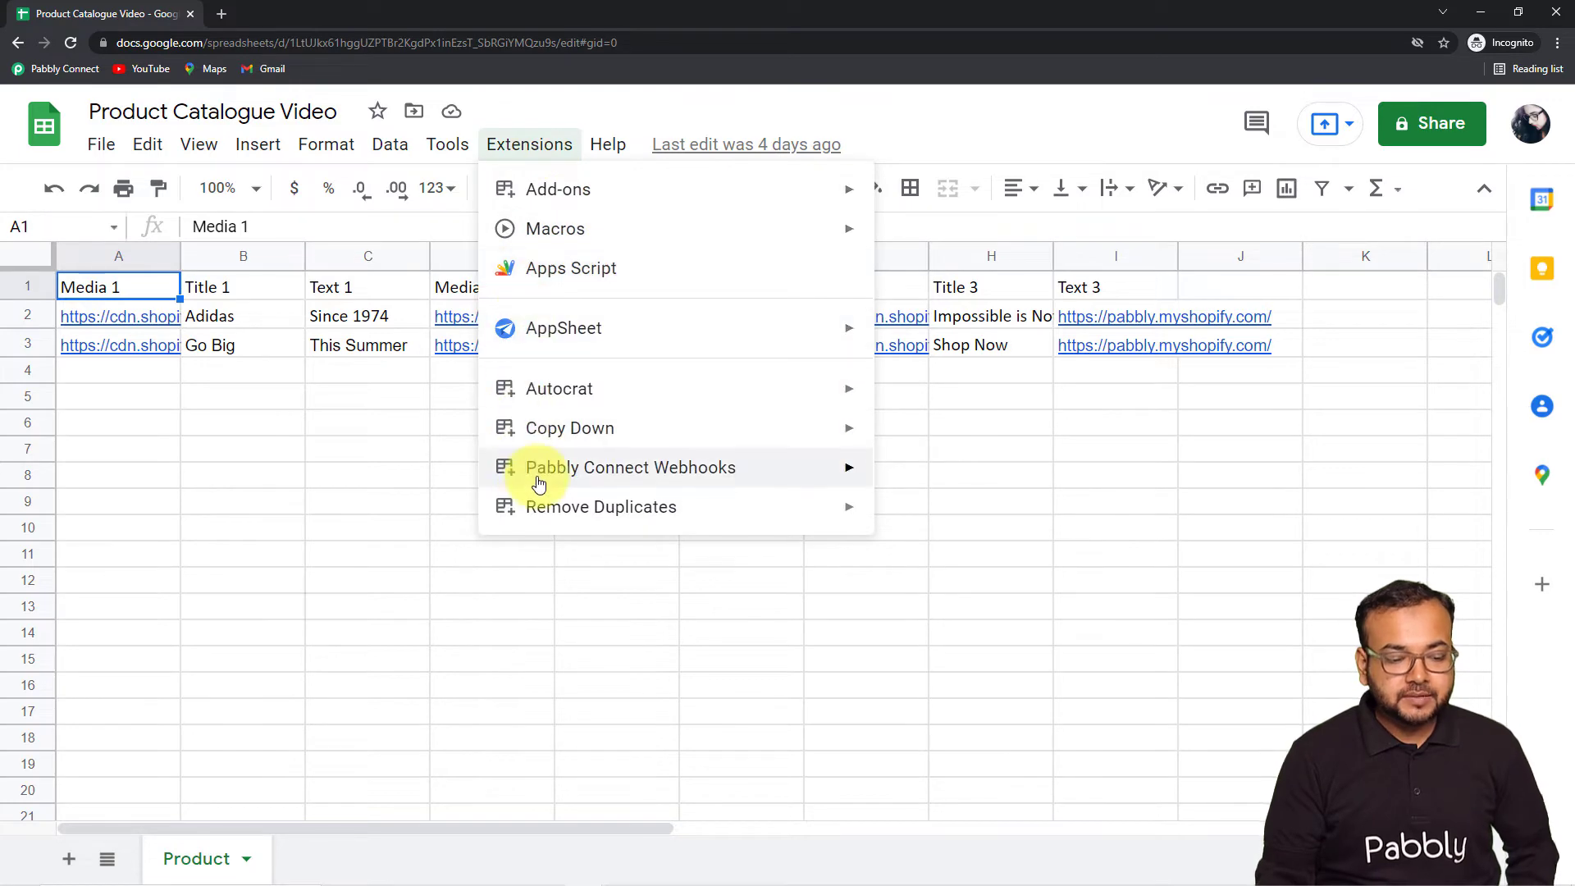
{"action": "mouse_move", "coordinate": [539, 484]}
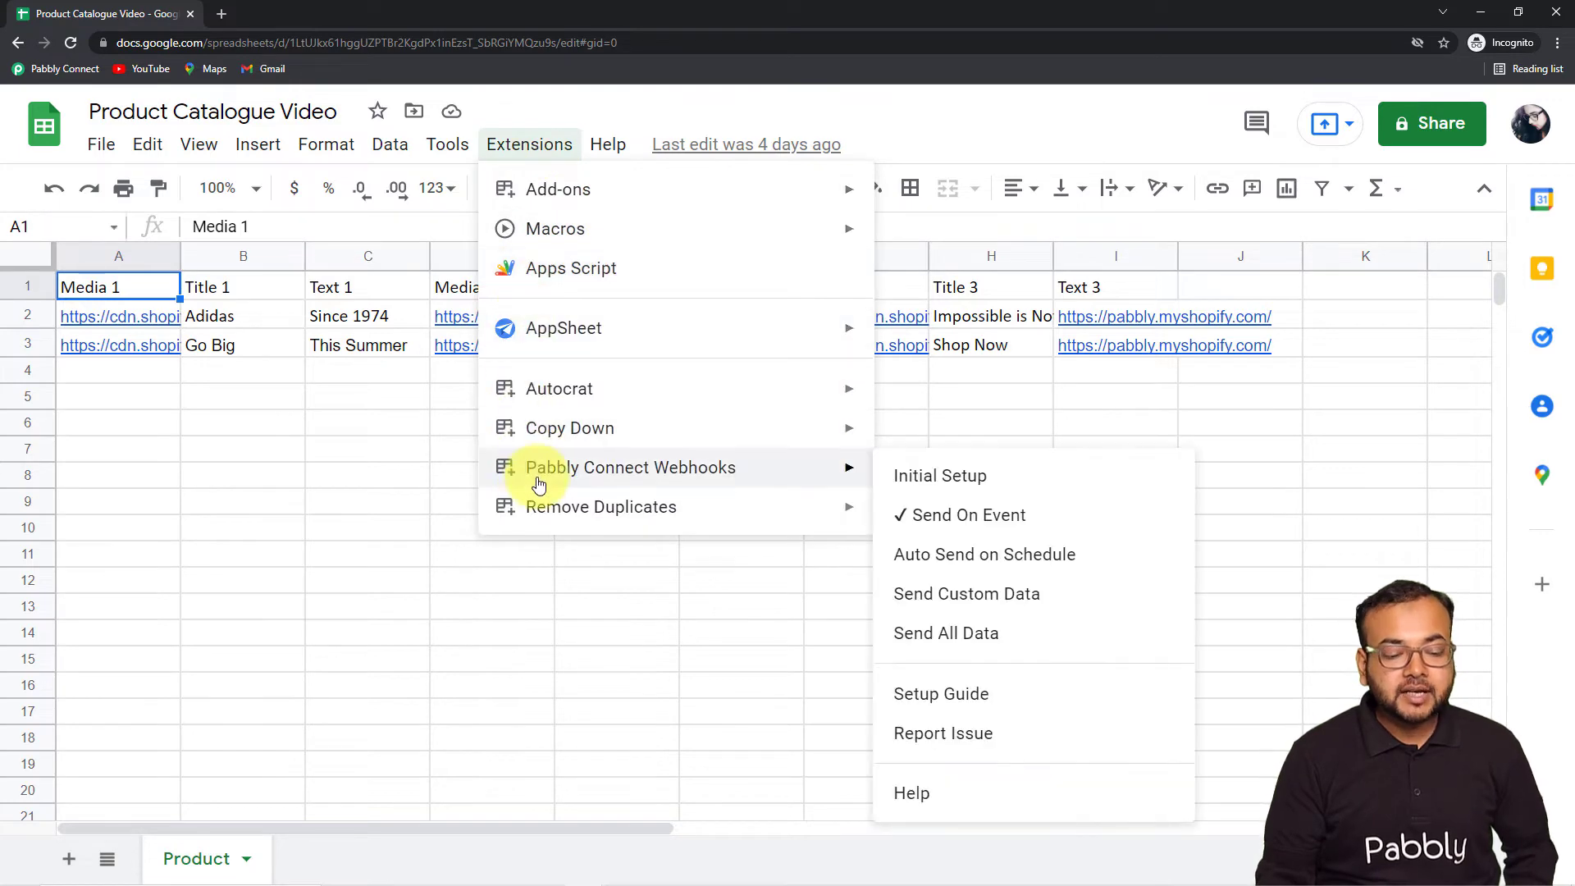
{"action": "left_click", "coordinate": [960, 479]}
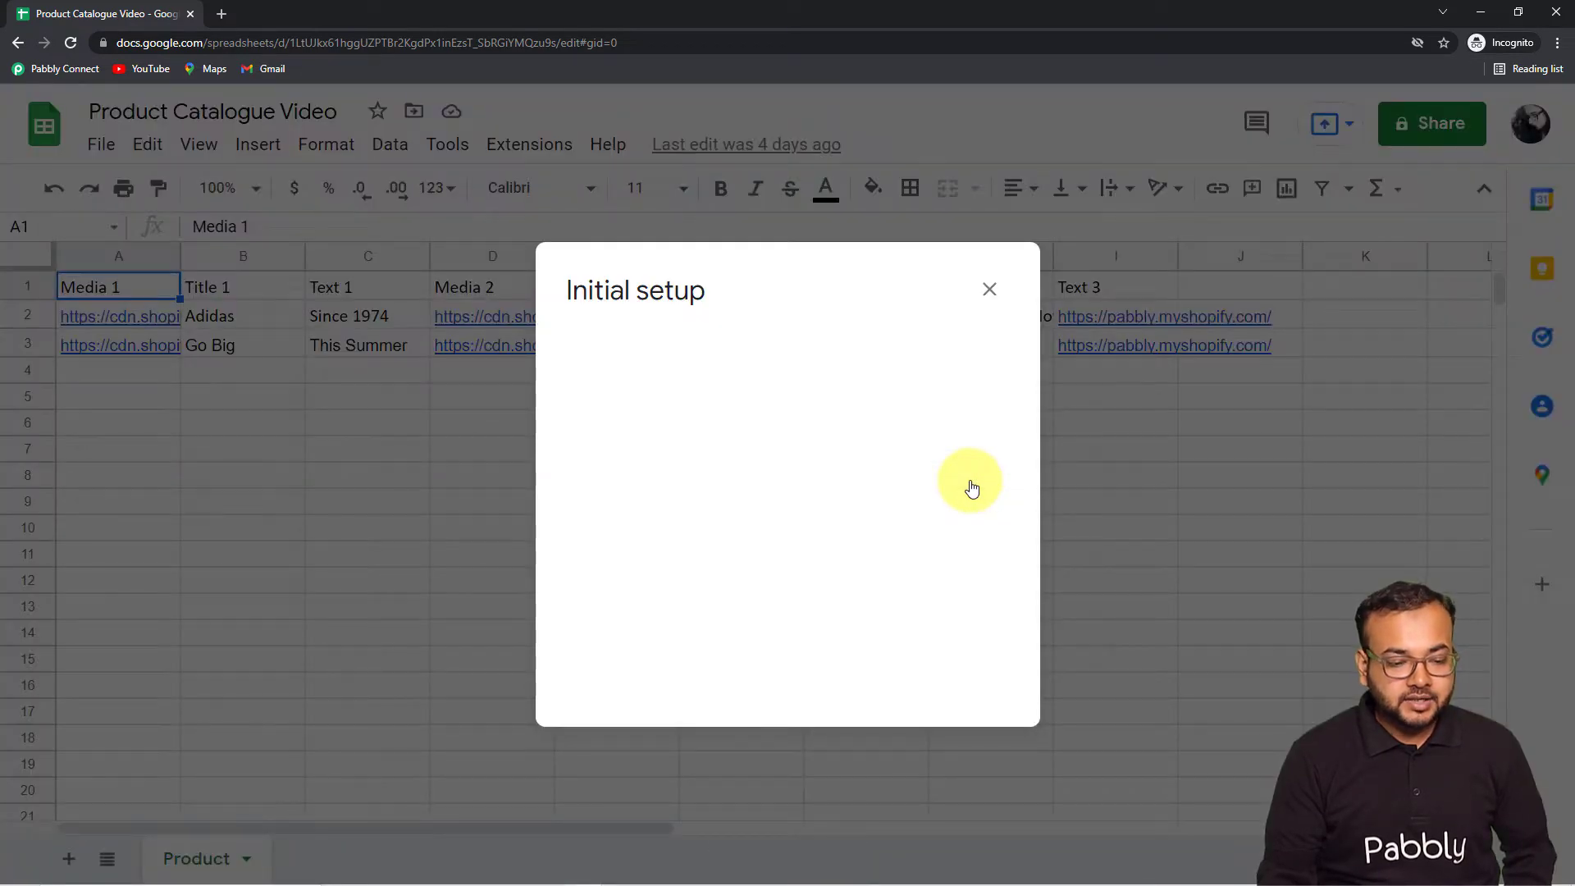
{"action": "left_click", "coordinate": [768, 381]}
{"action": "key", "text": "ctrl+v"}
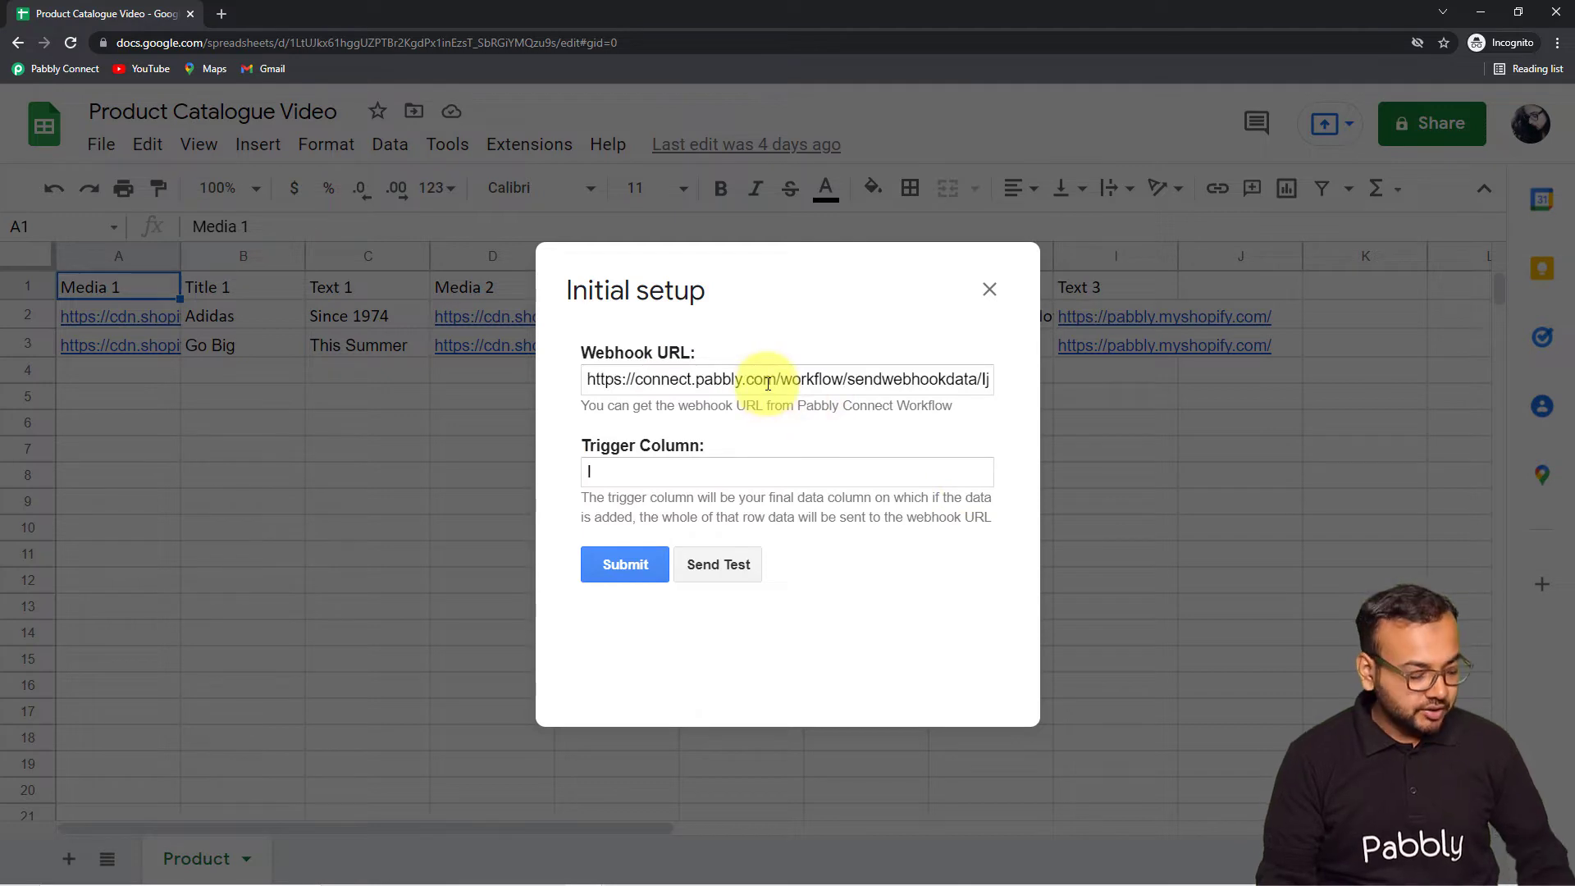
{"action": "triple_click", "coordinate": [768, 384]}
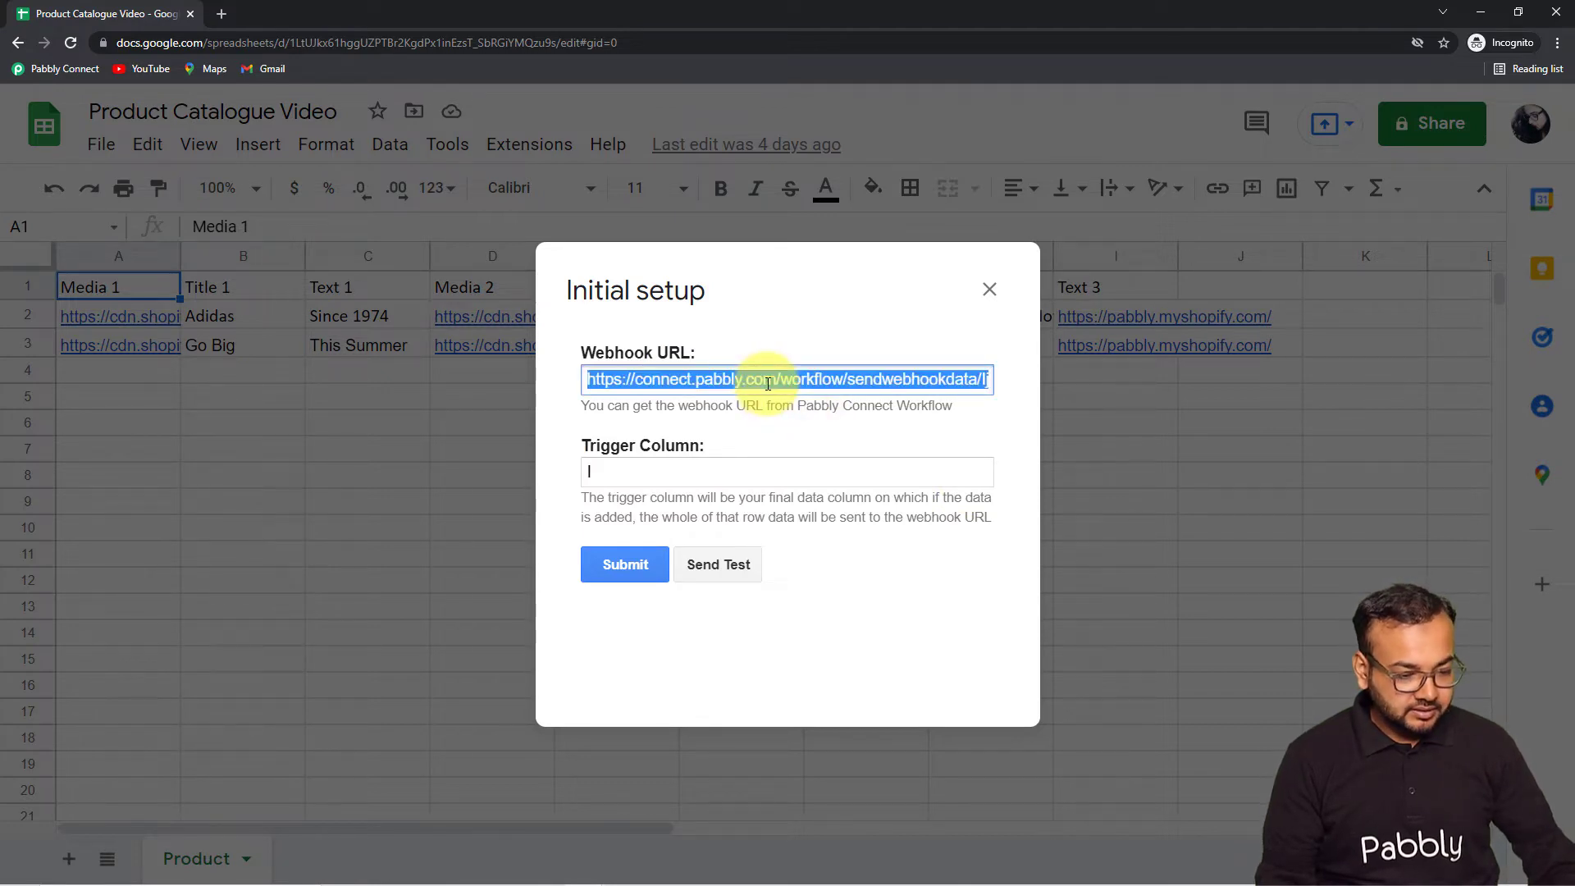
{"action": "key", "text": "ctrl+v"}
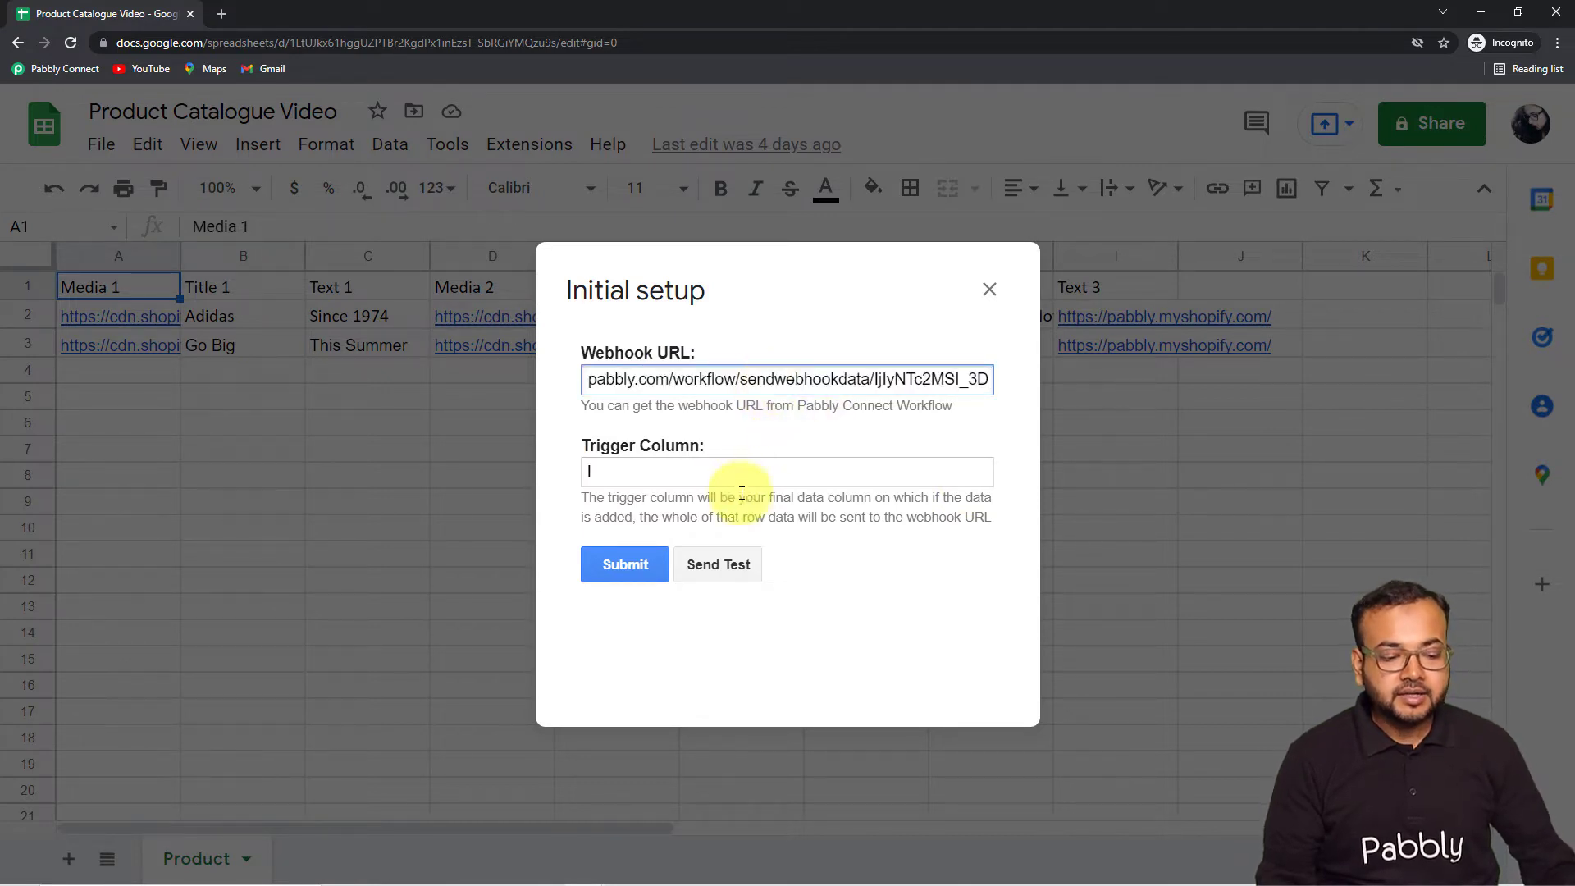
- Send test data with I as the trigger column, and submit the initial setup
{"action": "left_click", "coordinate": [707, 471]}
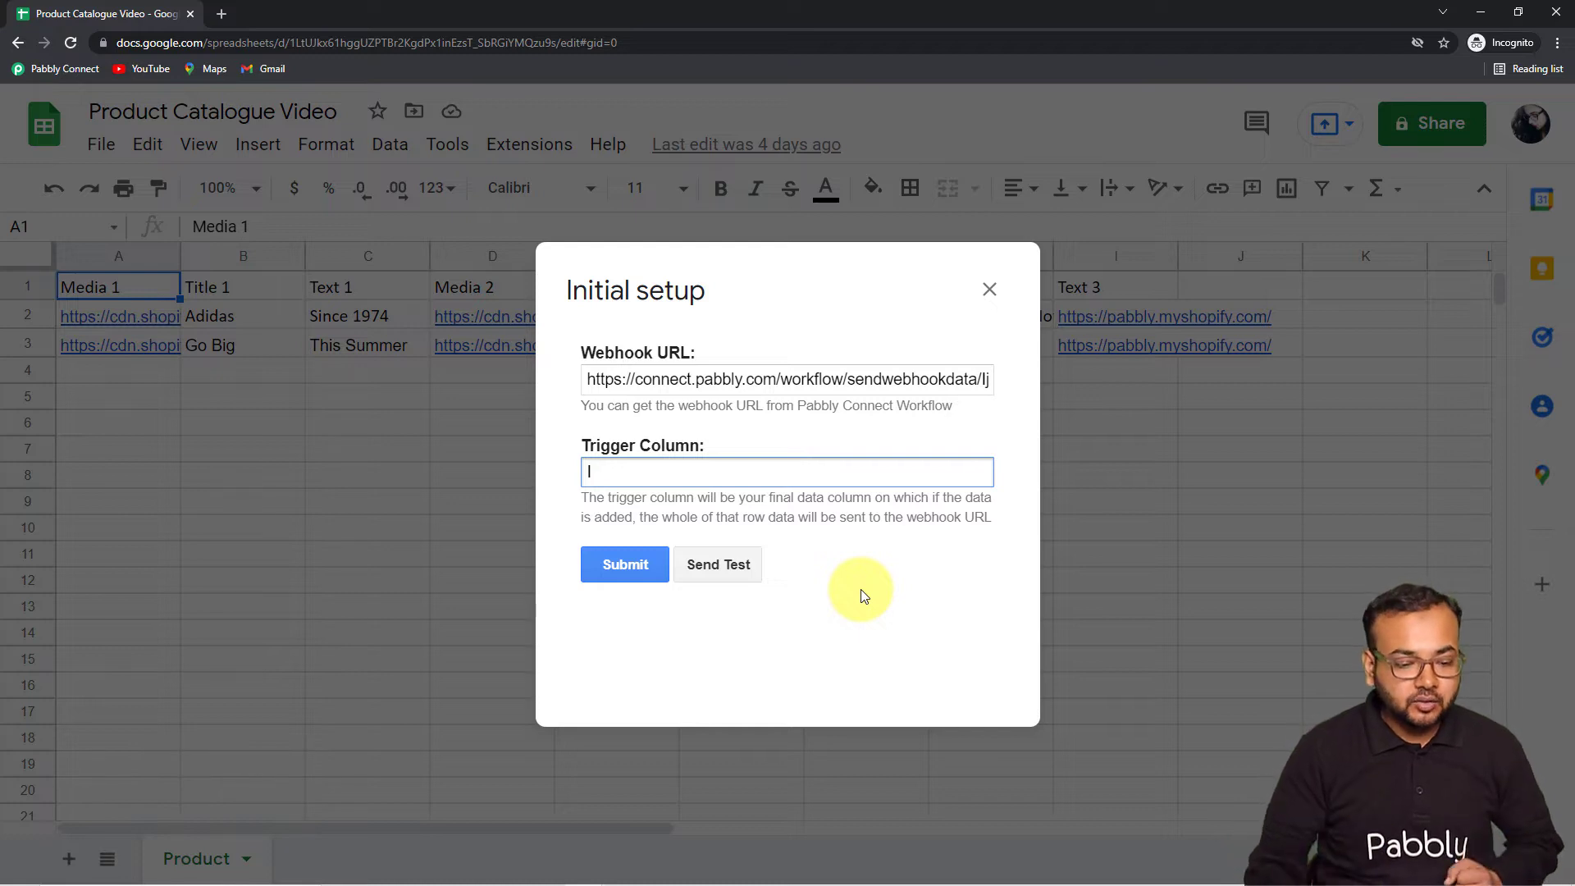
{"action": "left_click", "coordinate": [717, 575]}
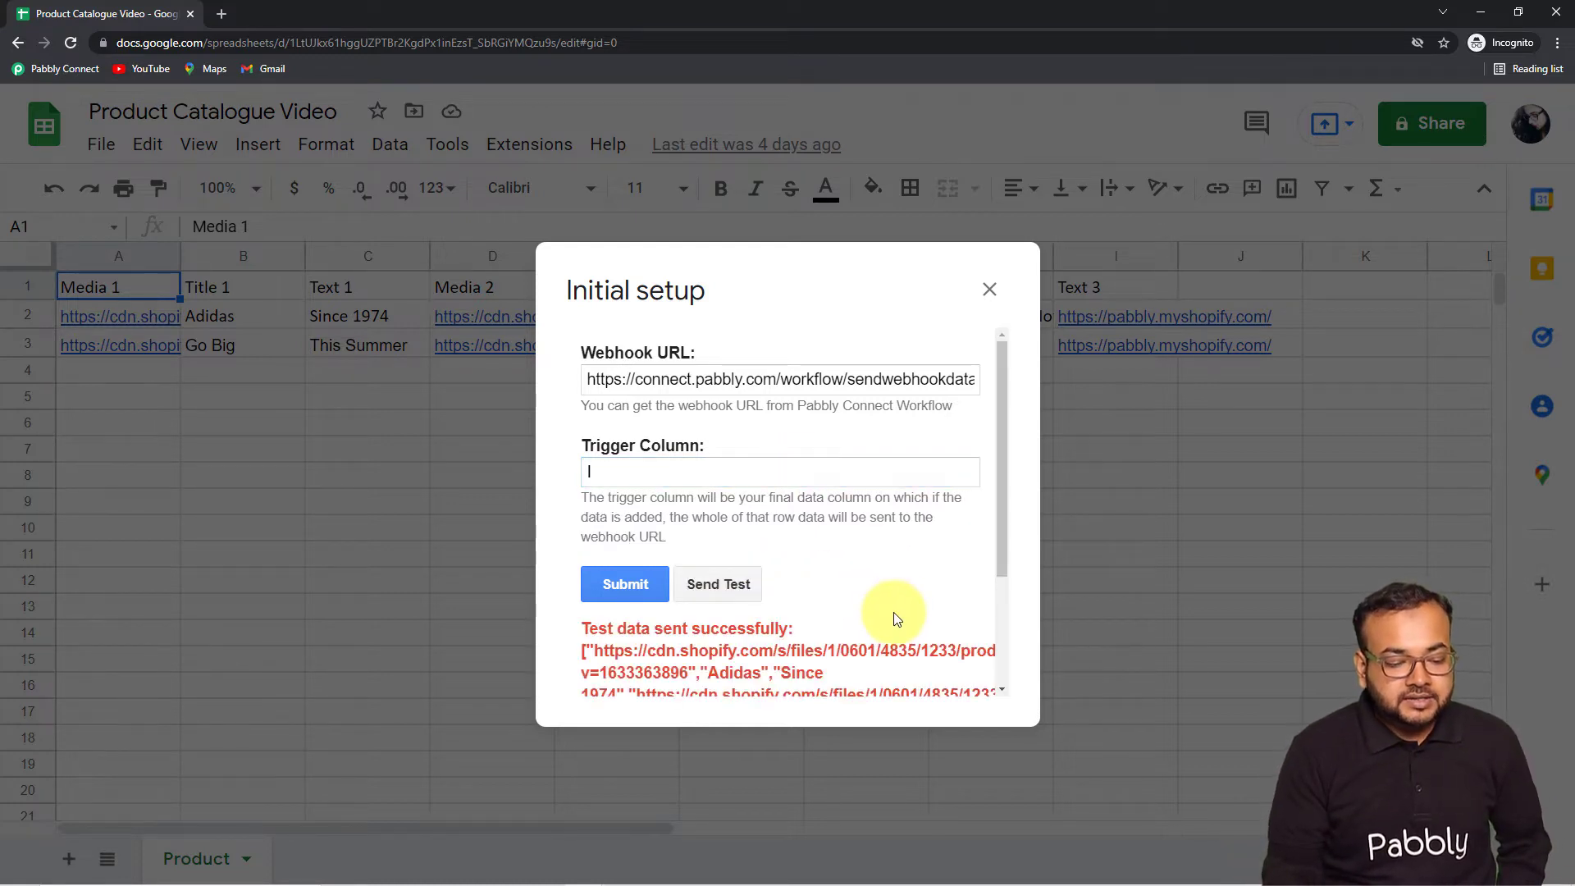
{"action": "scroll", "coordinate": [893, 615], "scroll_direction": "down", "scroll_amount": 1}
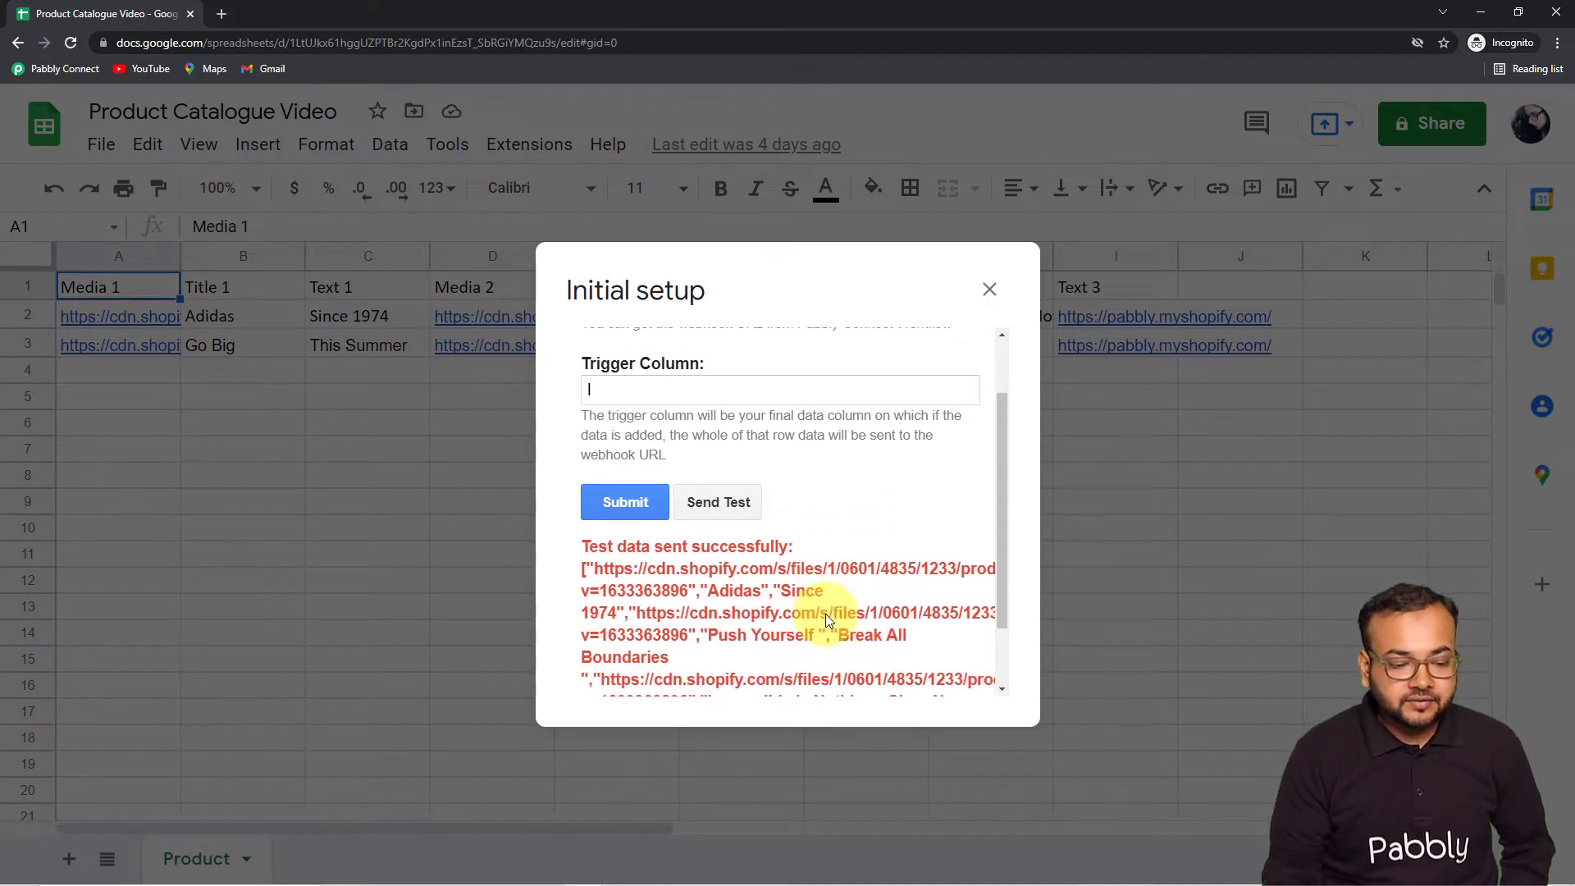
{"action": "left_click", "coordinate": [644, 500]}
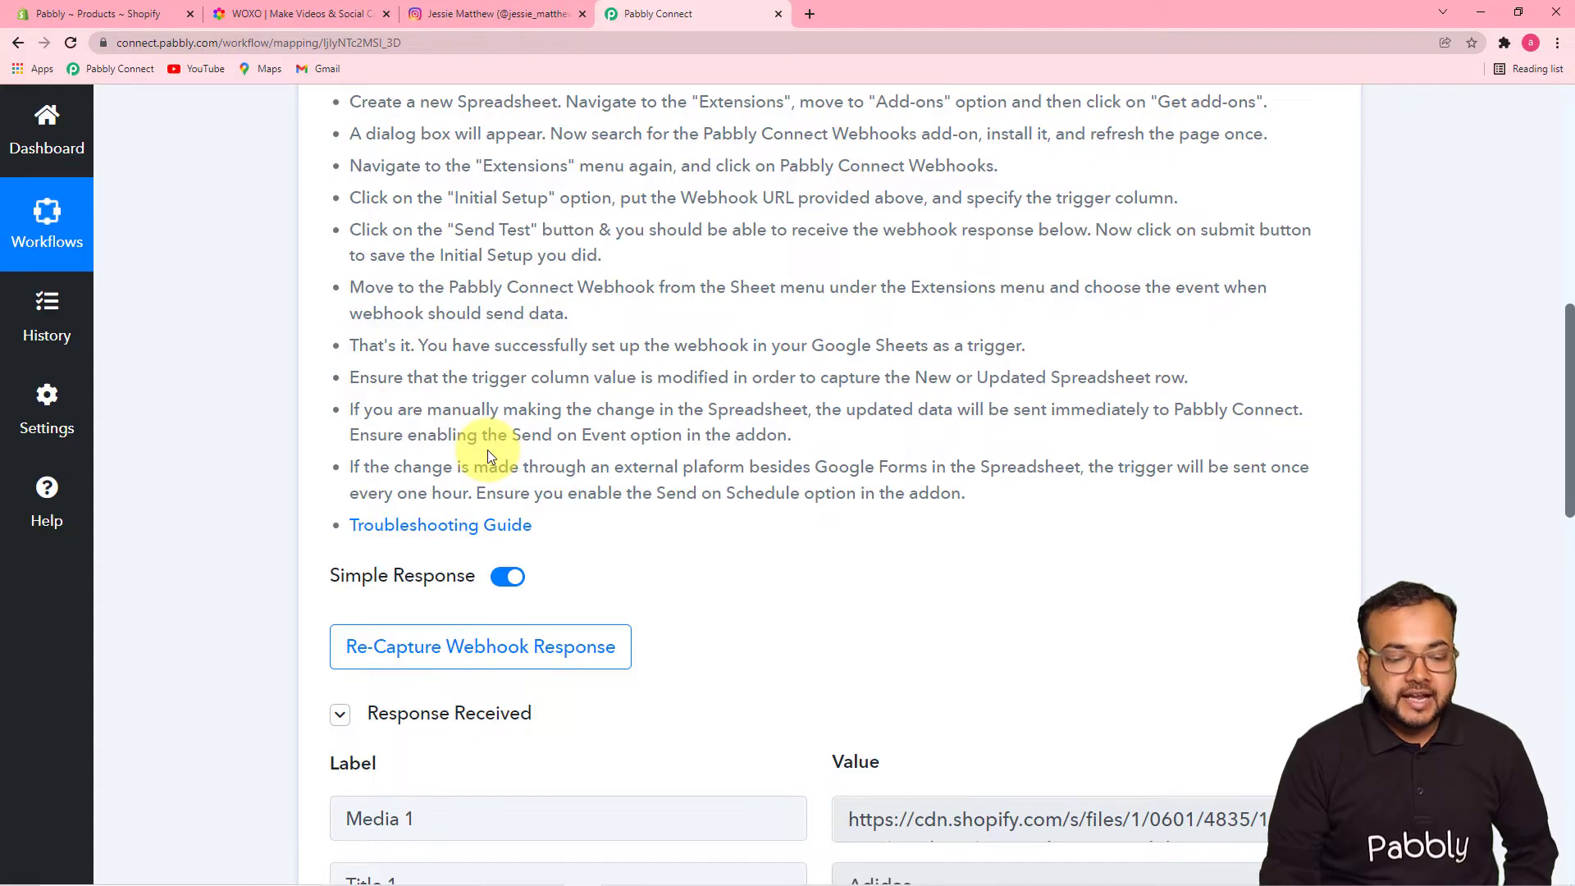
- Examine the received webhook response in the Pabbly Connect workflow, comparing its labels and values with the sheet's product row
{"action": "scroll", "coordinate": [487, 449], "scroll_direction": "down", "scroll_amount": 6}
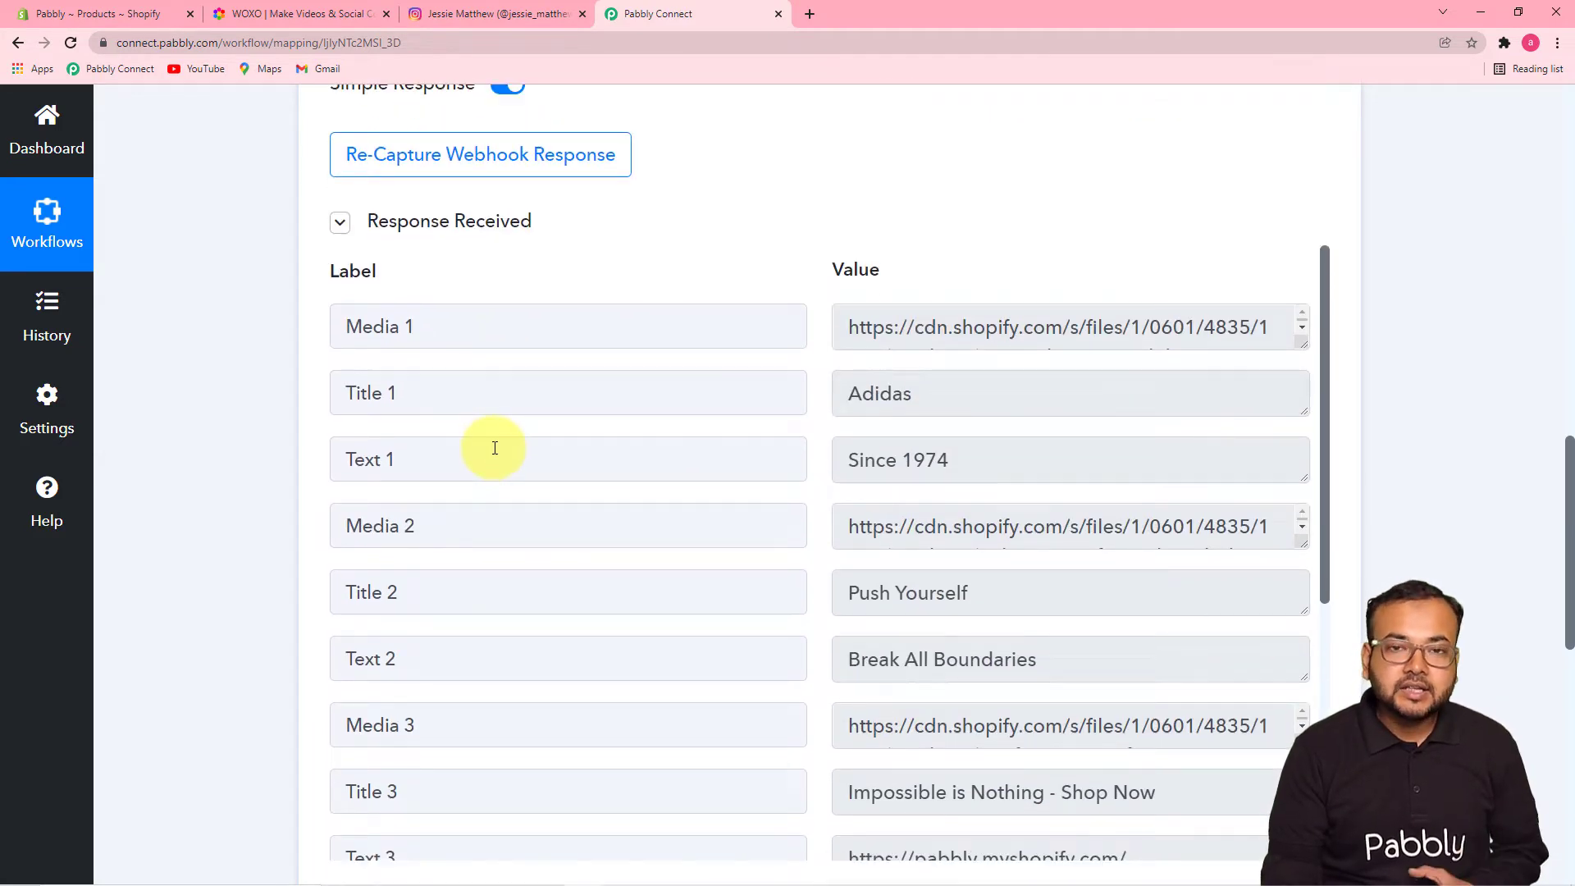
{"action": "scroll", "coordinate": [493, 448], "scroll_direction": "down", "scroll_amount": 2}
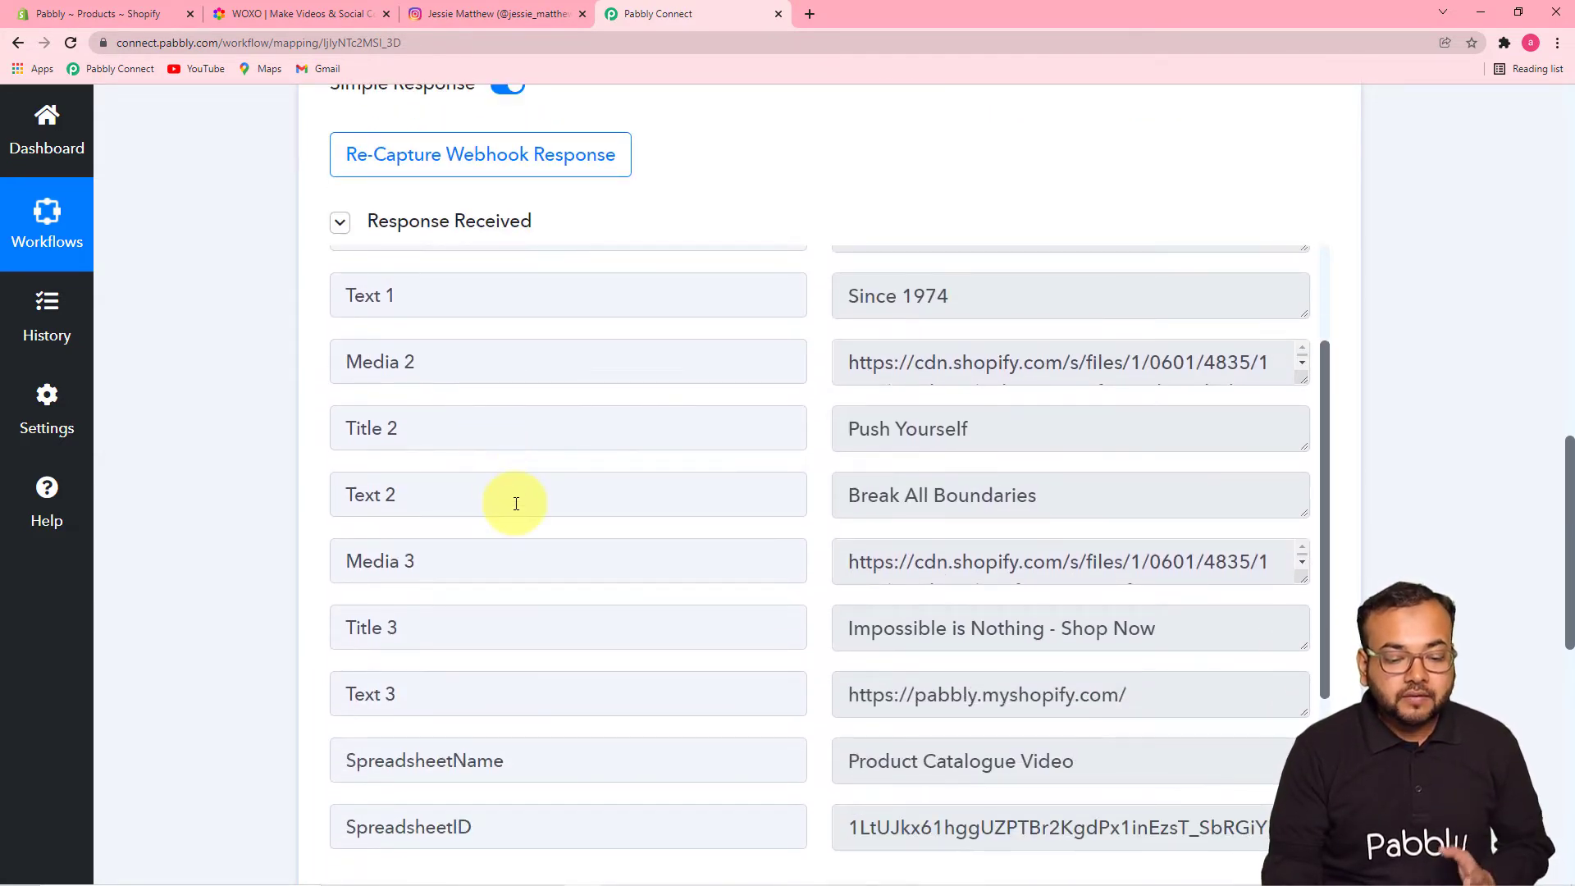
{"action": "scroll", "coordinate": [257, 504], "scroll_direction": "down", "scroll_amount": 4}
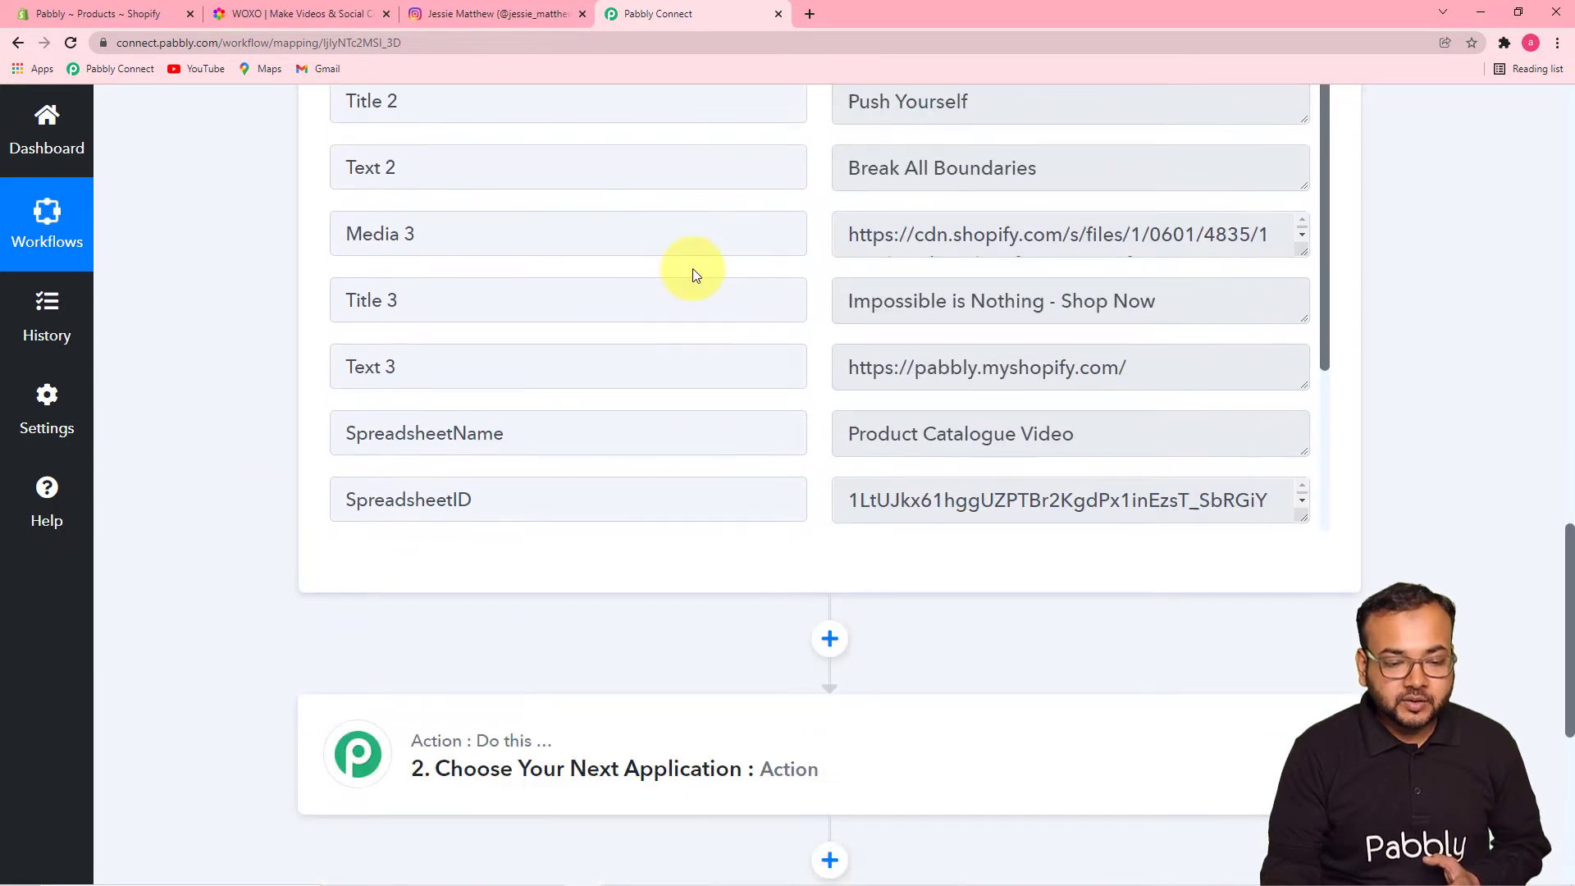
{"action": "scroll", "coordinate": [687, 385], "scroll_direction": "up", "scroll_amount": 2}
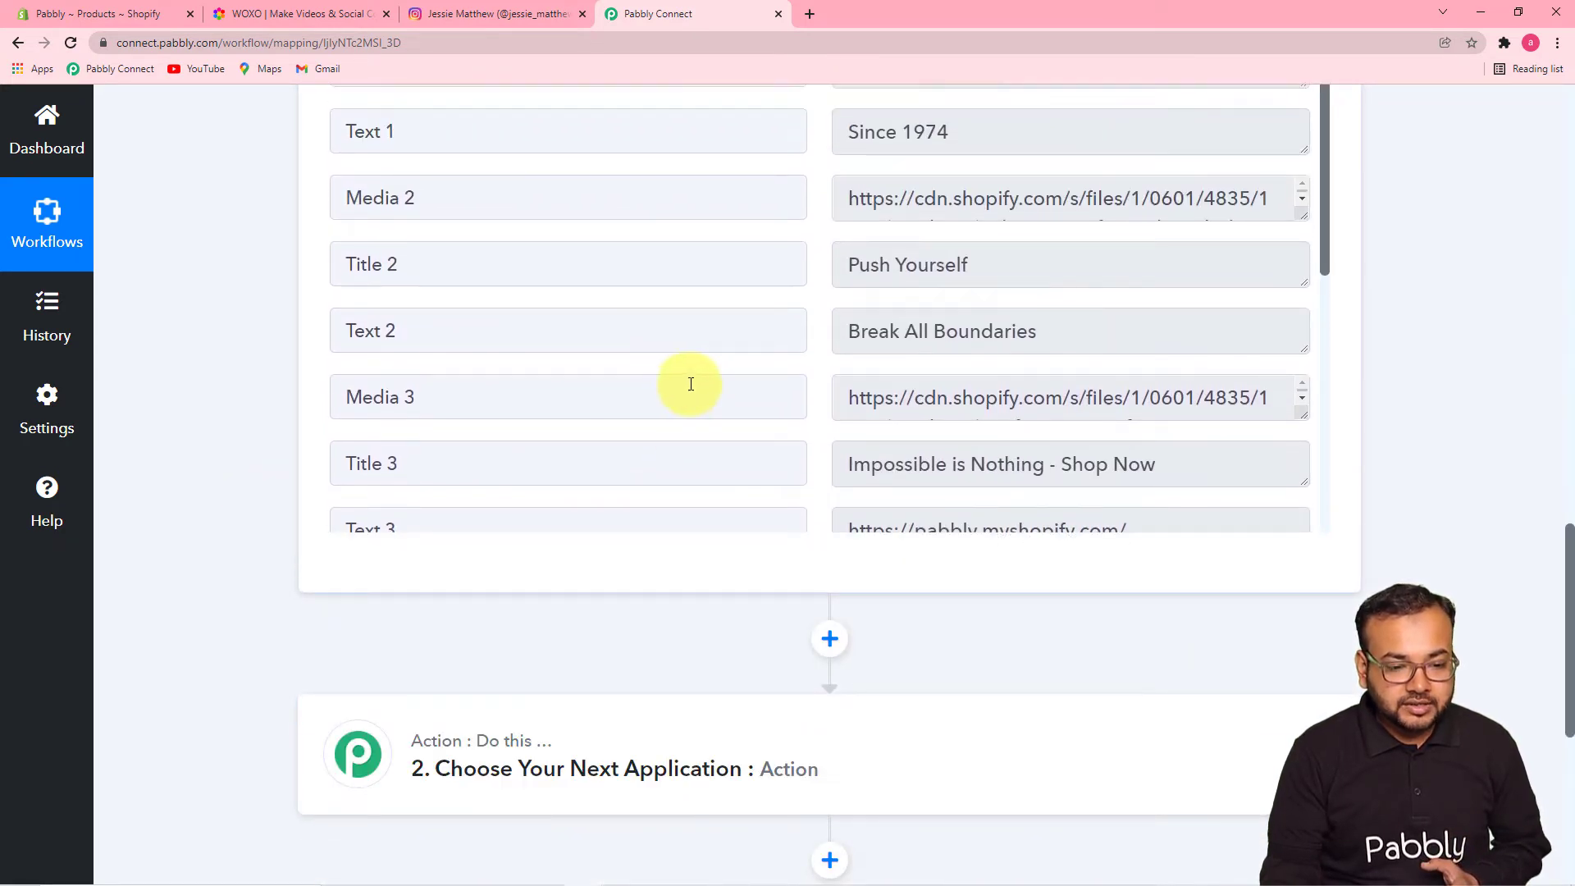
{"action": "scroll", "coordinate": [691, 384], "scroll_direction": "down", "scroll_amount": 3}
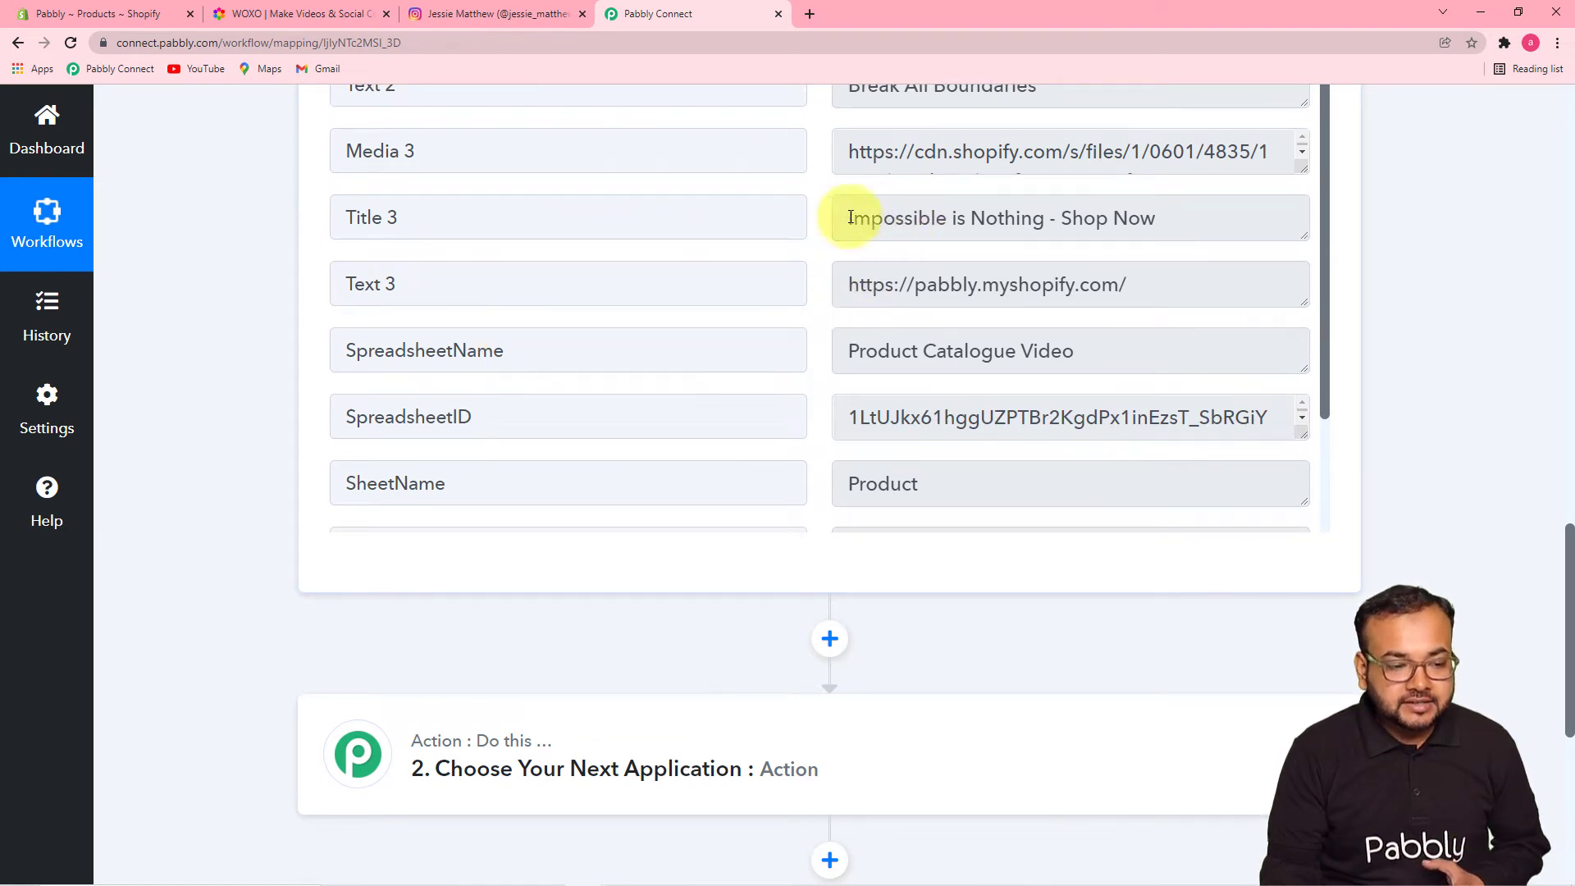
{"action": "scroll", "coordinate": [584, 421], "scroll_direction": "up", "scroll_amount": 10}
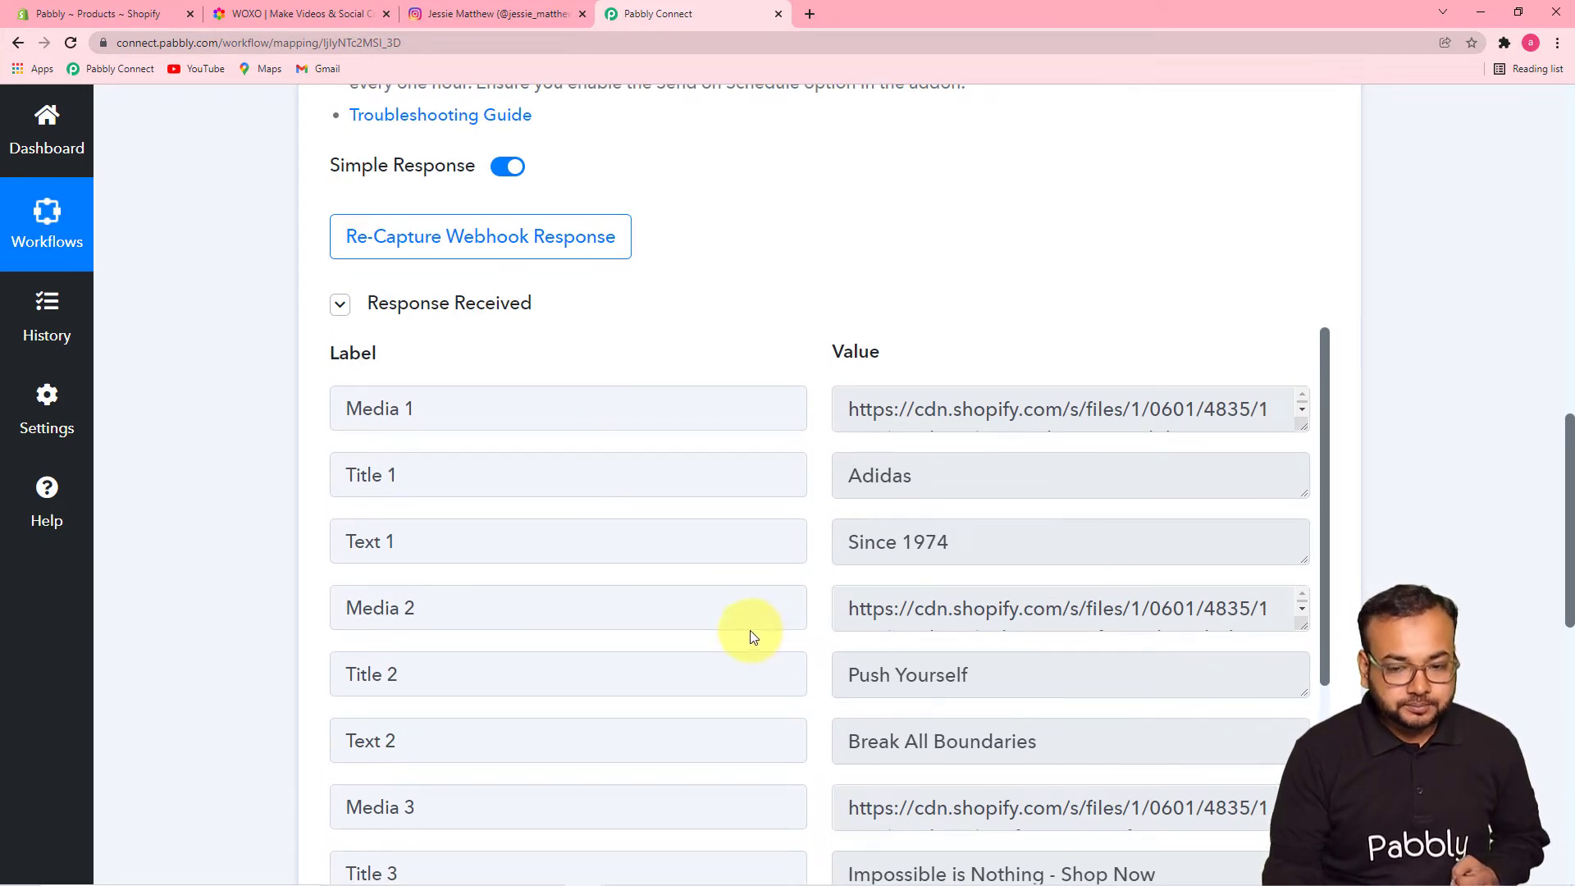
- Switch to the Product Catalogue Video spreadsheet and look at the Pabbly Connect Webhooks add-on's options
{"action": "left_click", "coordinate": [1485, 13]}
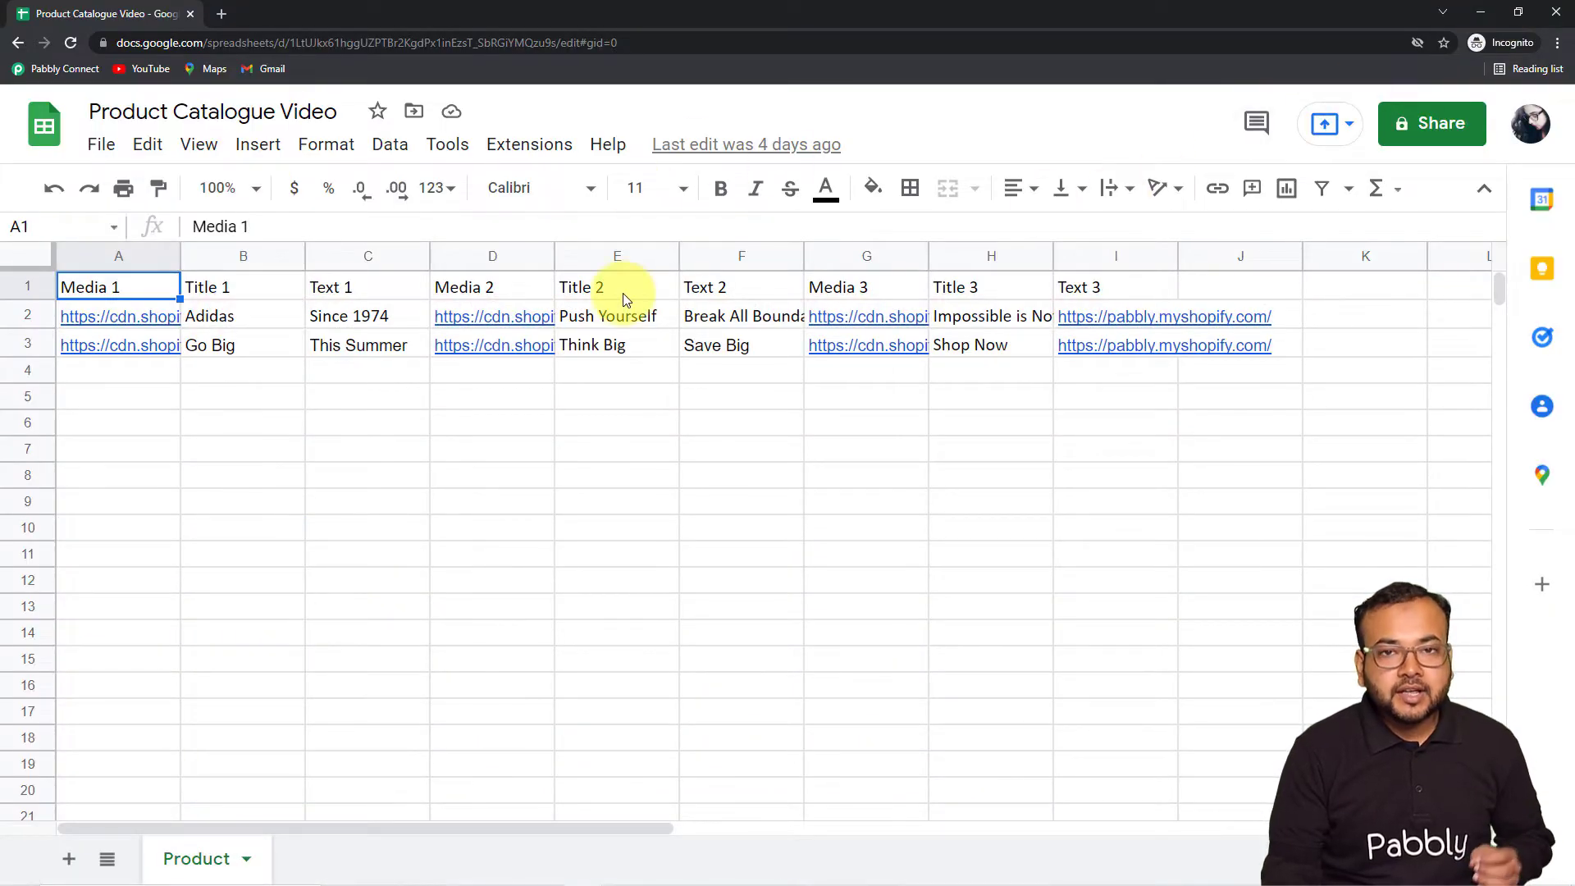
{"action": "left_click", "coordinate": [513, 148]}
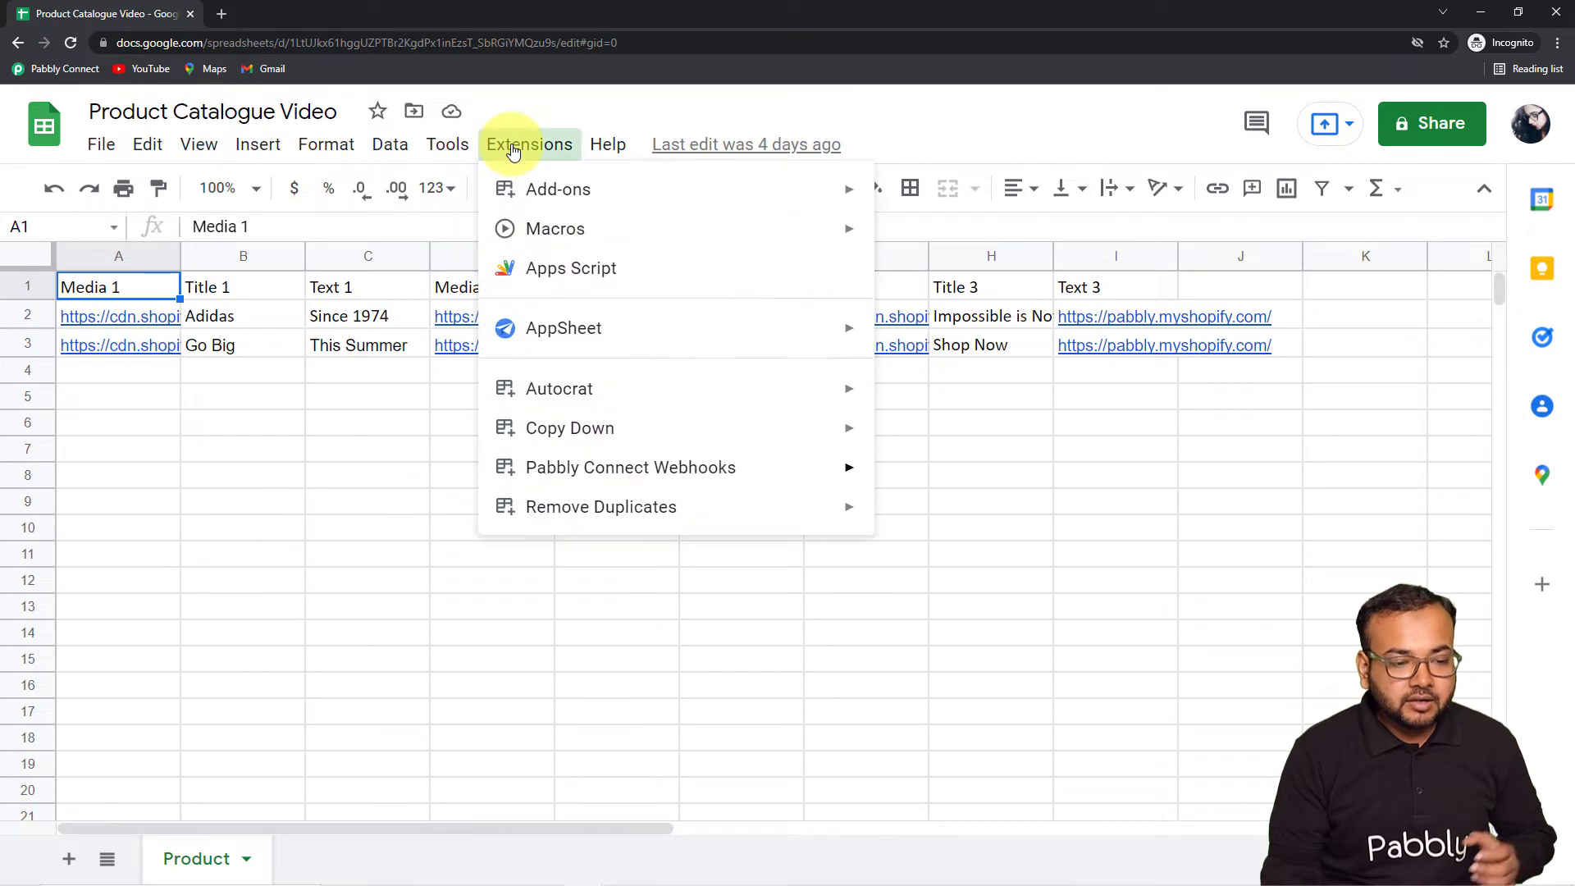
{"action": "mouse_move", "coordinate": [551, 472]}
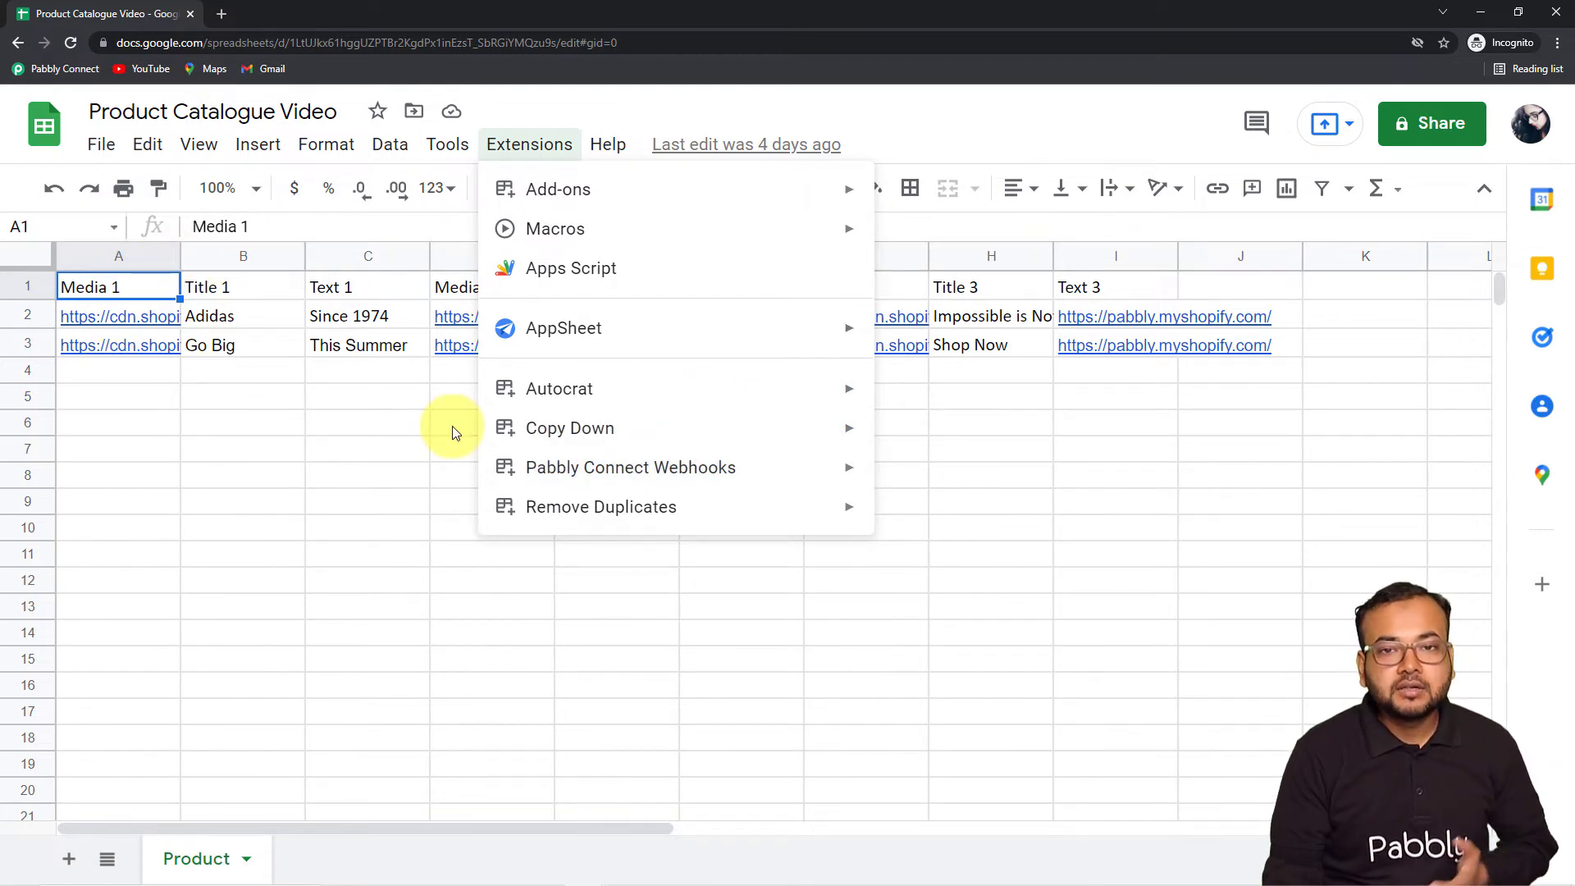
{"action": "mouse_move", "coordinate": [805, 456]}
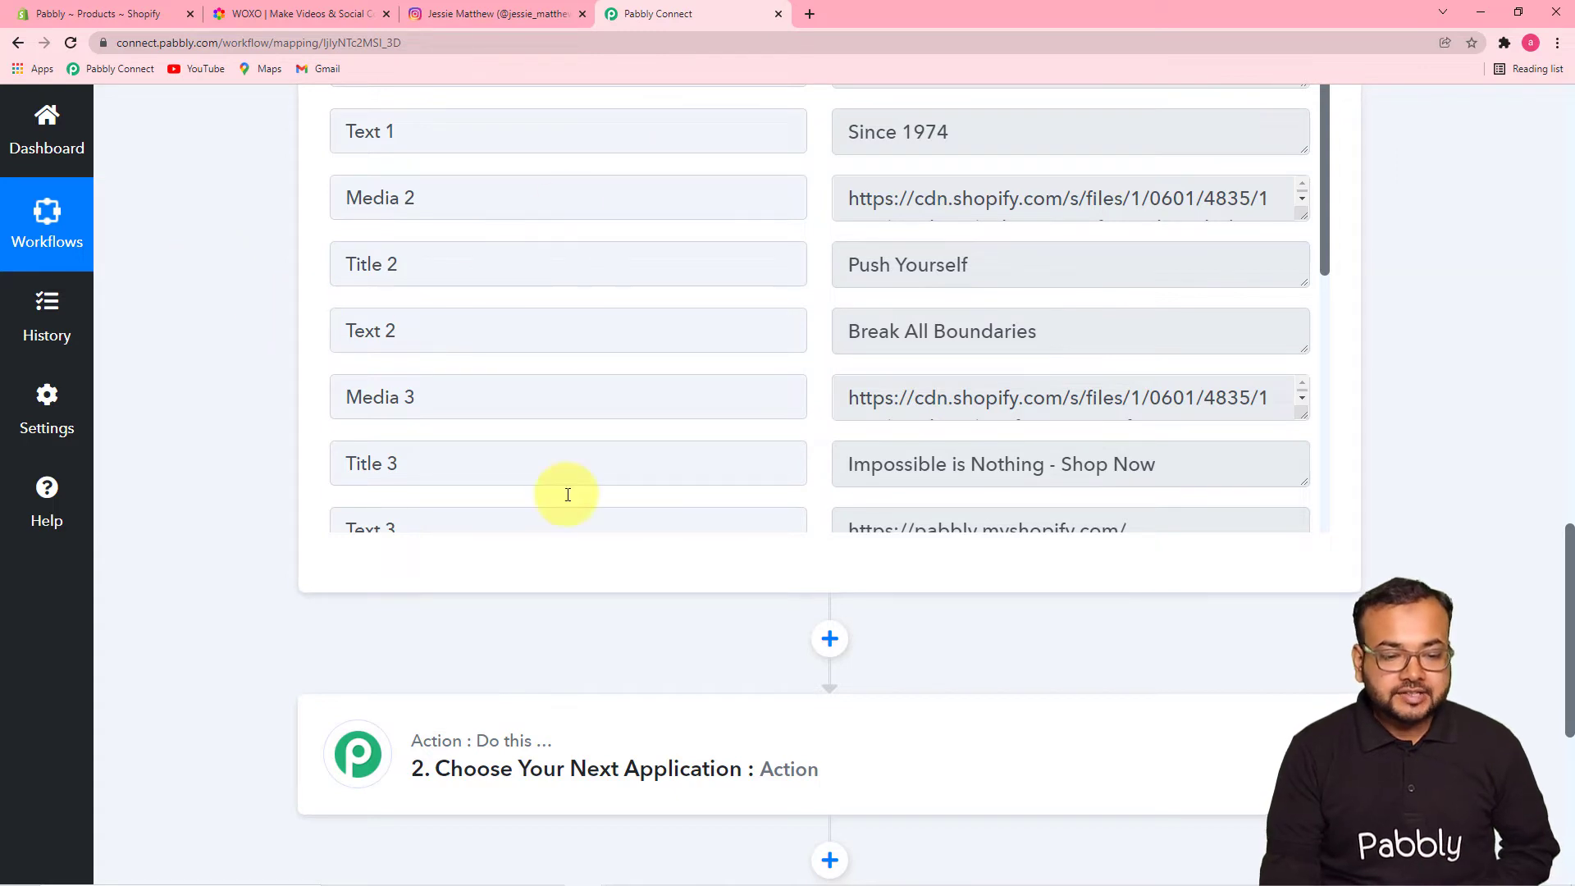
- Return to the Pabbly Connect workflow and choose WOXO as the app for the second step's action
{"action": "left_click", "coordinate": [255, 14]}
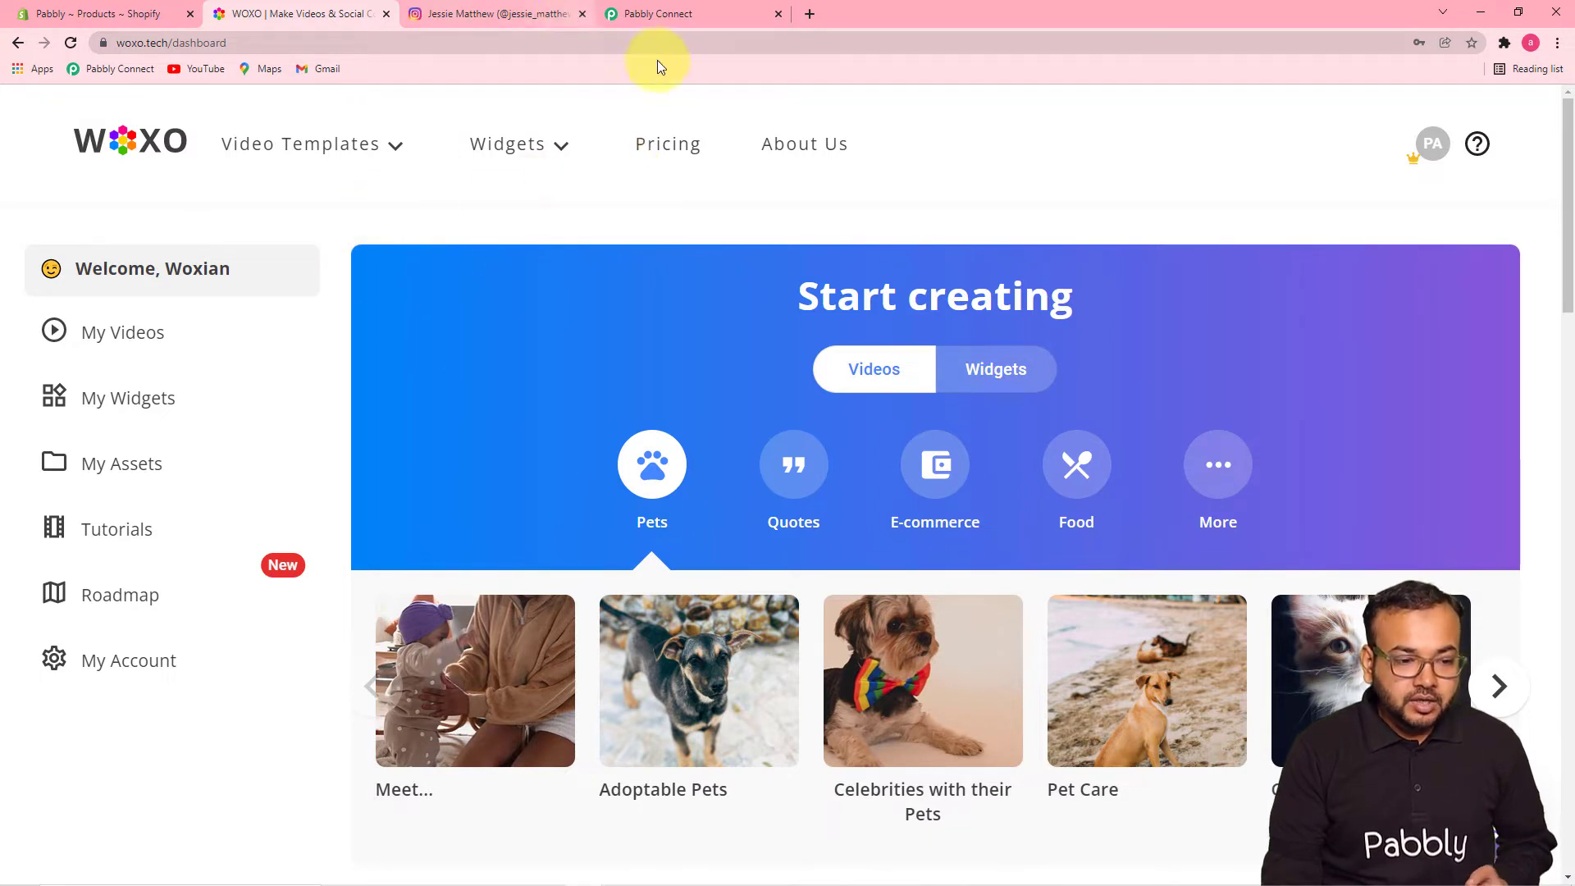
{"action": "left_click", "coordinate": [696, 22]}
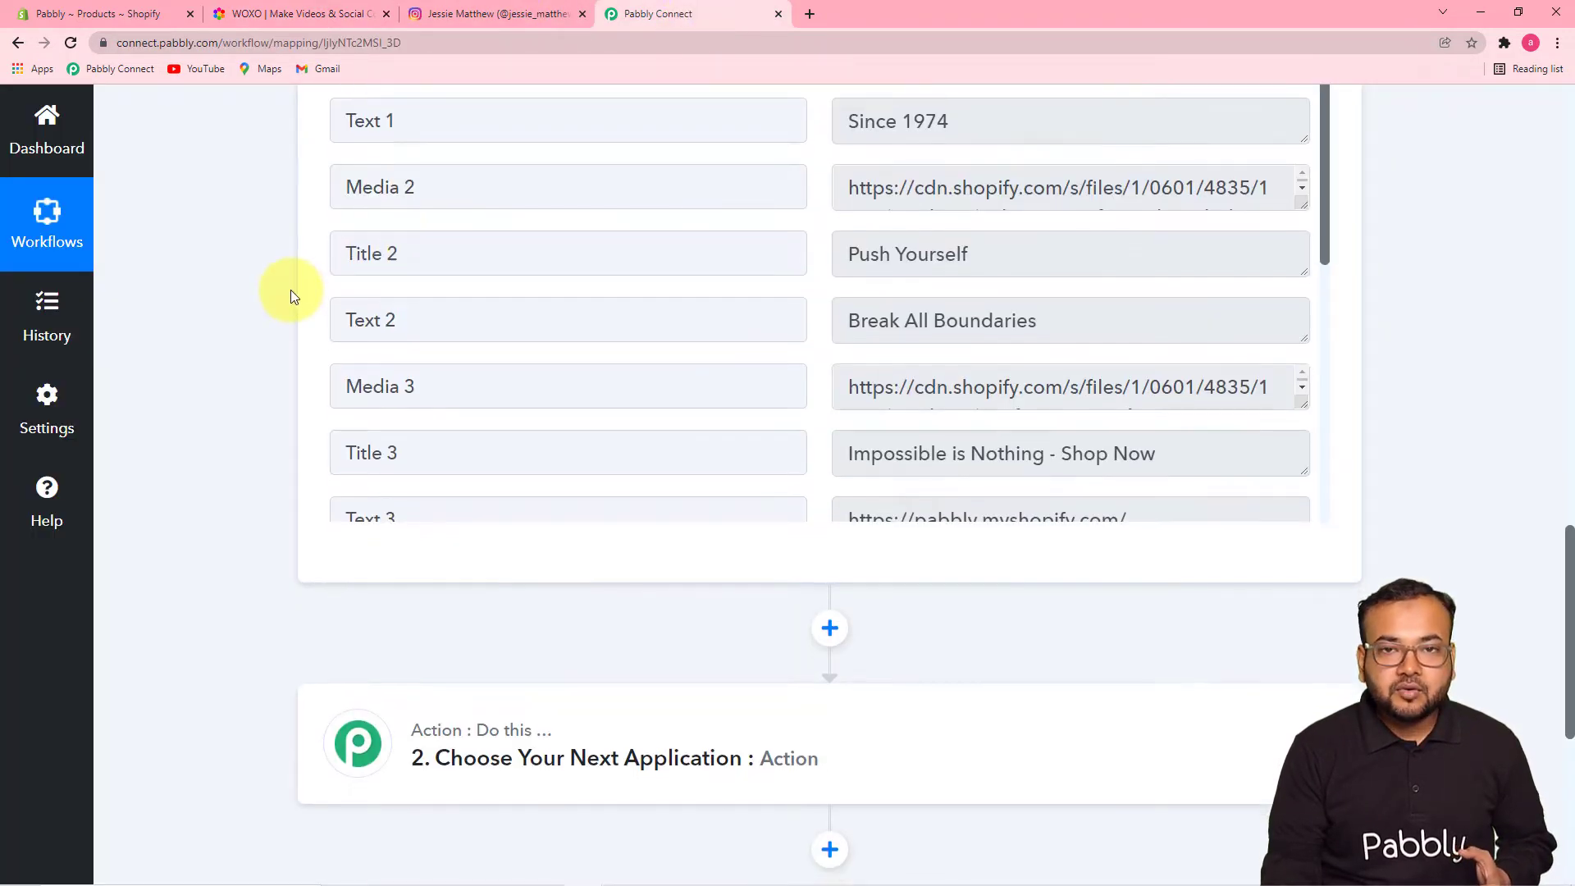
{"action": "scroll", "coordinate": [292, 291], "scroll_direction": "down", "scroll_amount": 2}
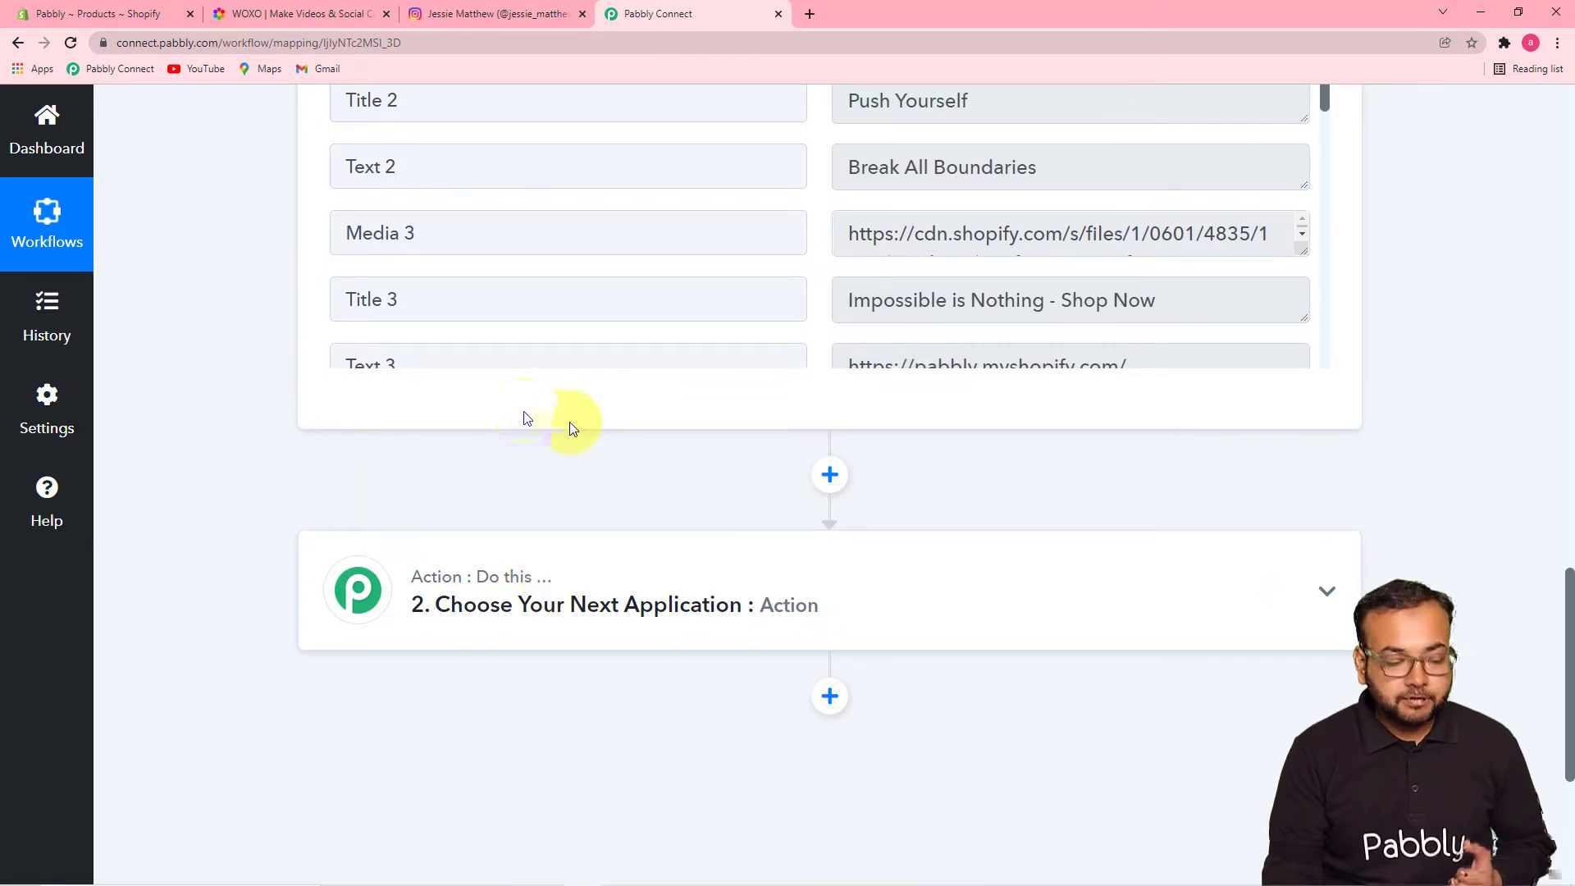
{"action": "left_click", "coordinate": [525, 578]}
{"action": "scroll", "coordinate": [519, 444], "scroll_direction": "down", "scroll_amount": 5}
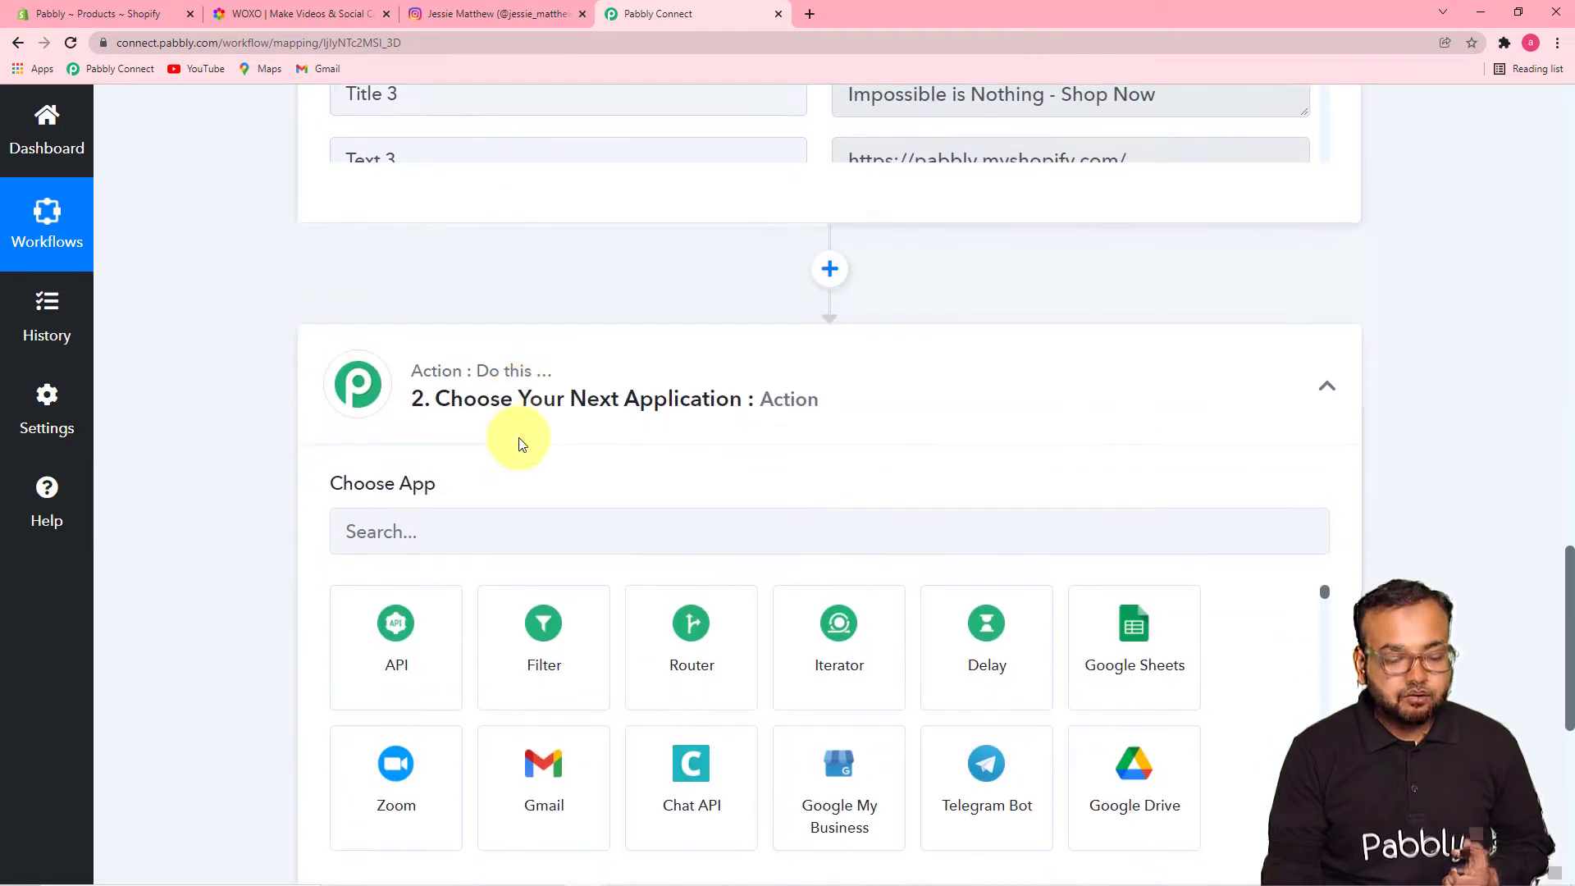
{"action": "left_click", "coordinate": [526, 323]}
{"action": "type", "text": "w"}
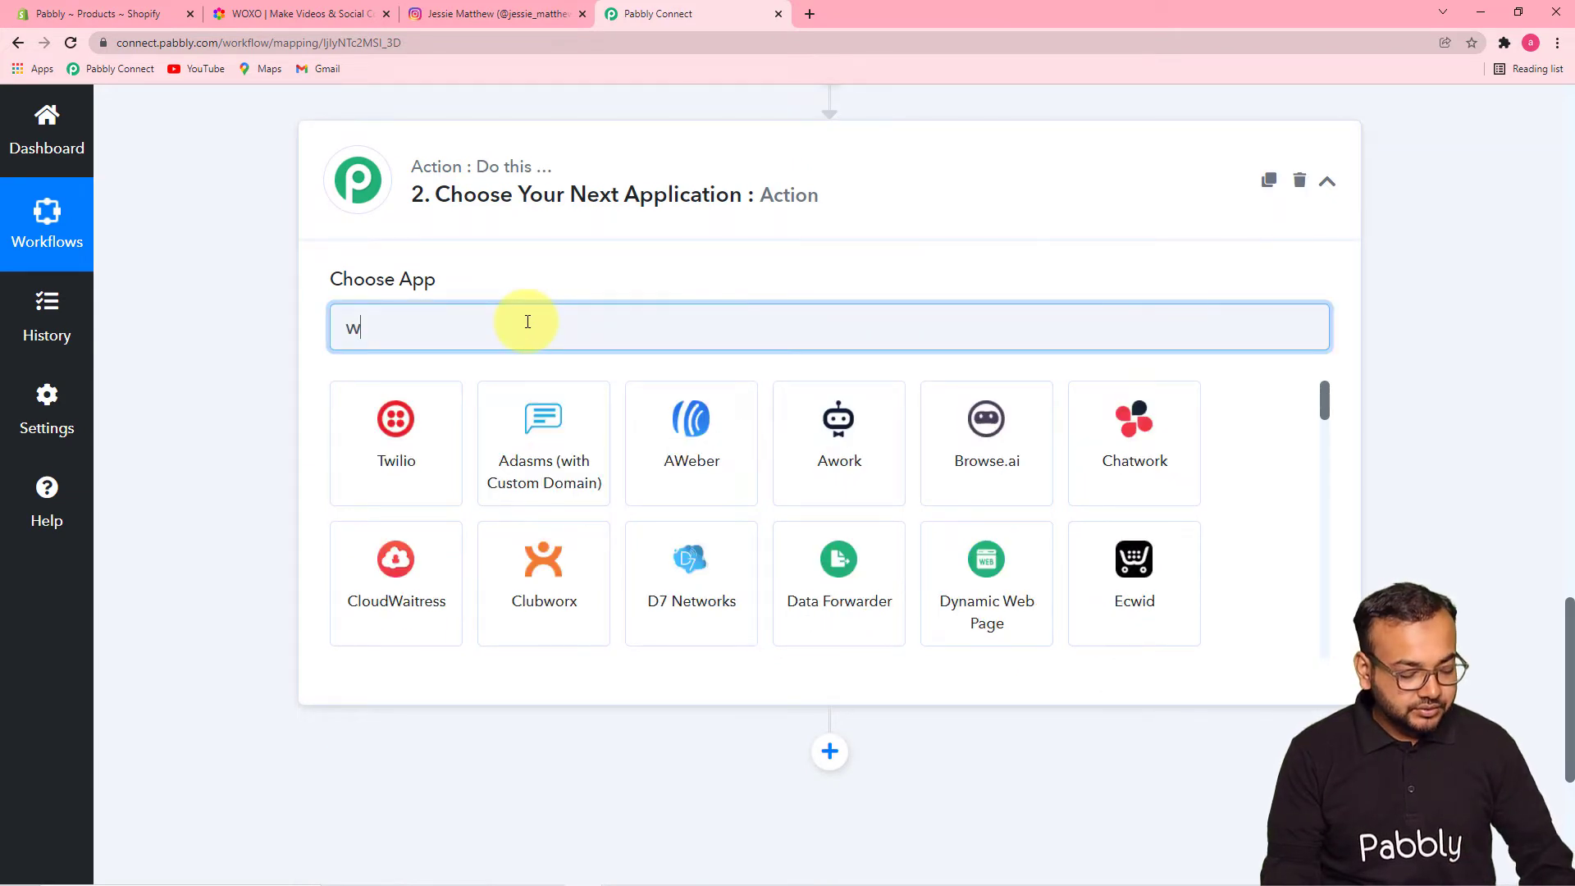
{"action": "type", "text": "ox"}
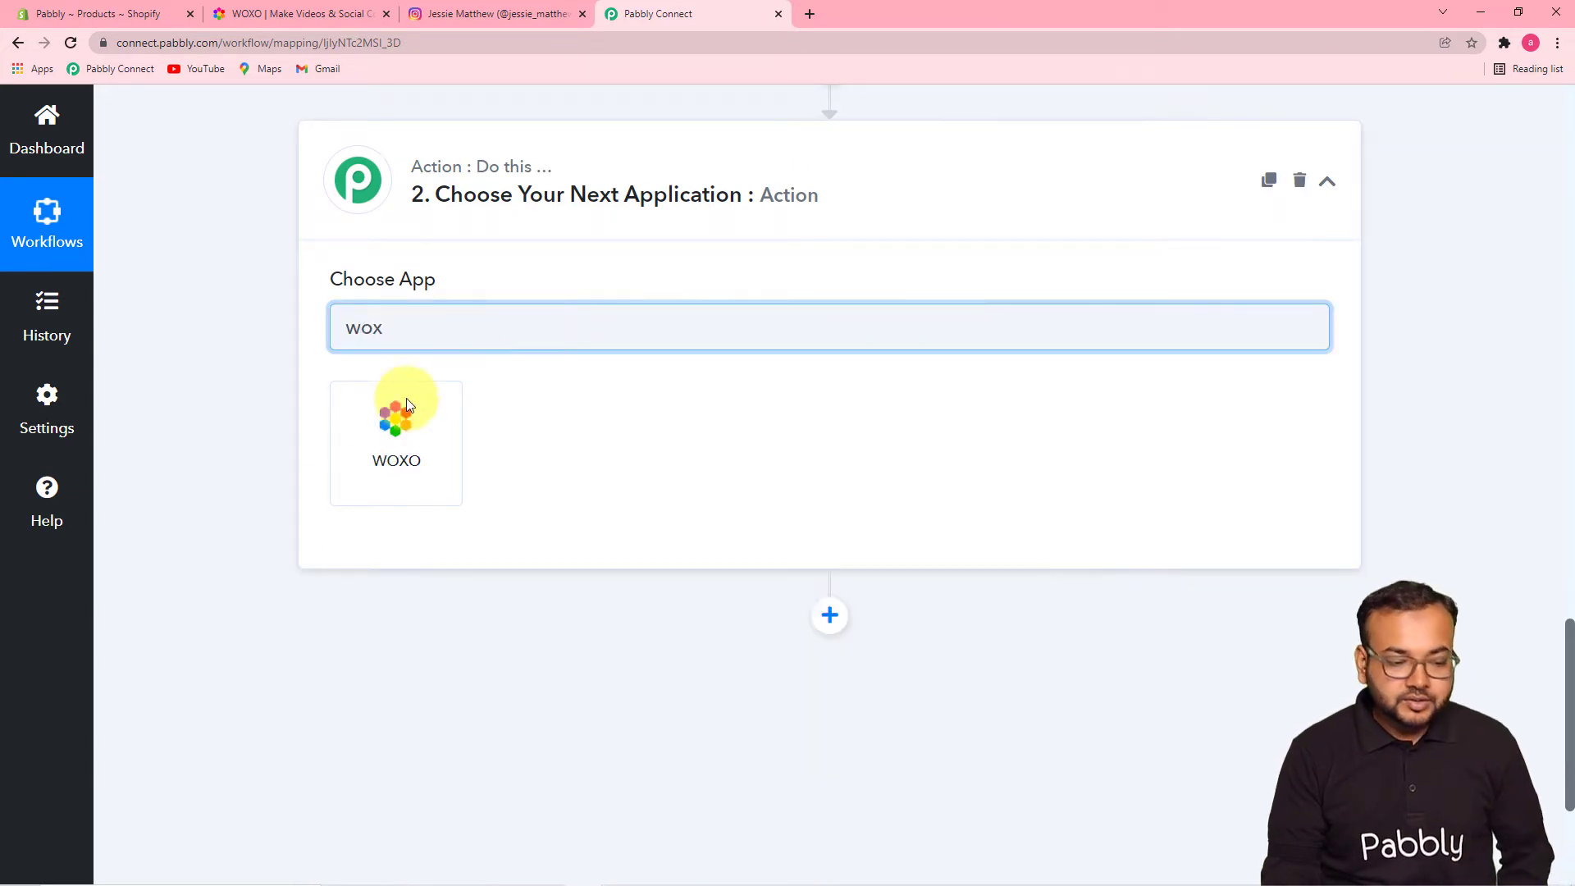
{"action": "left_click", "coordinate": [411, 450]}
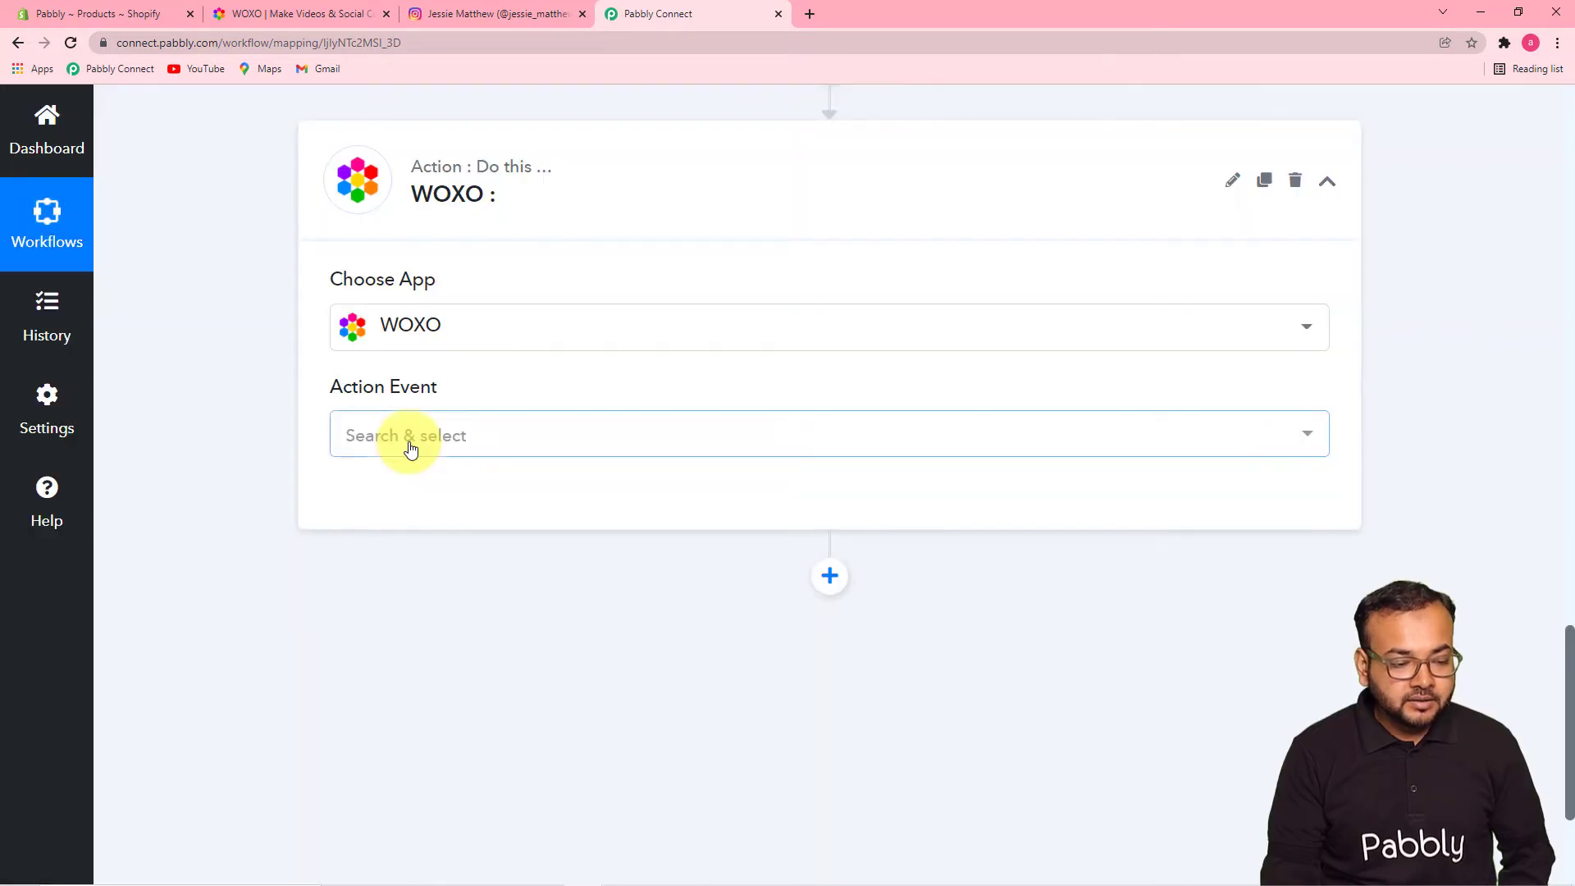
- Set the WOXO action event to Generate Native Video (One) and start adding a new WOXO connection
{"action": "left_click", "coordinate": [446, 442]}
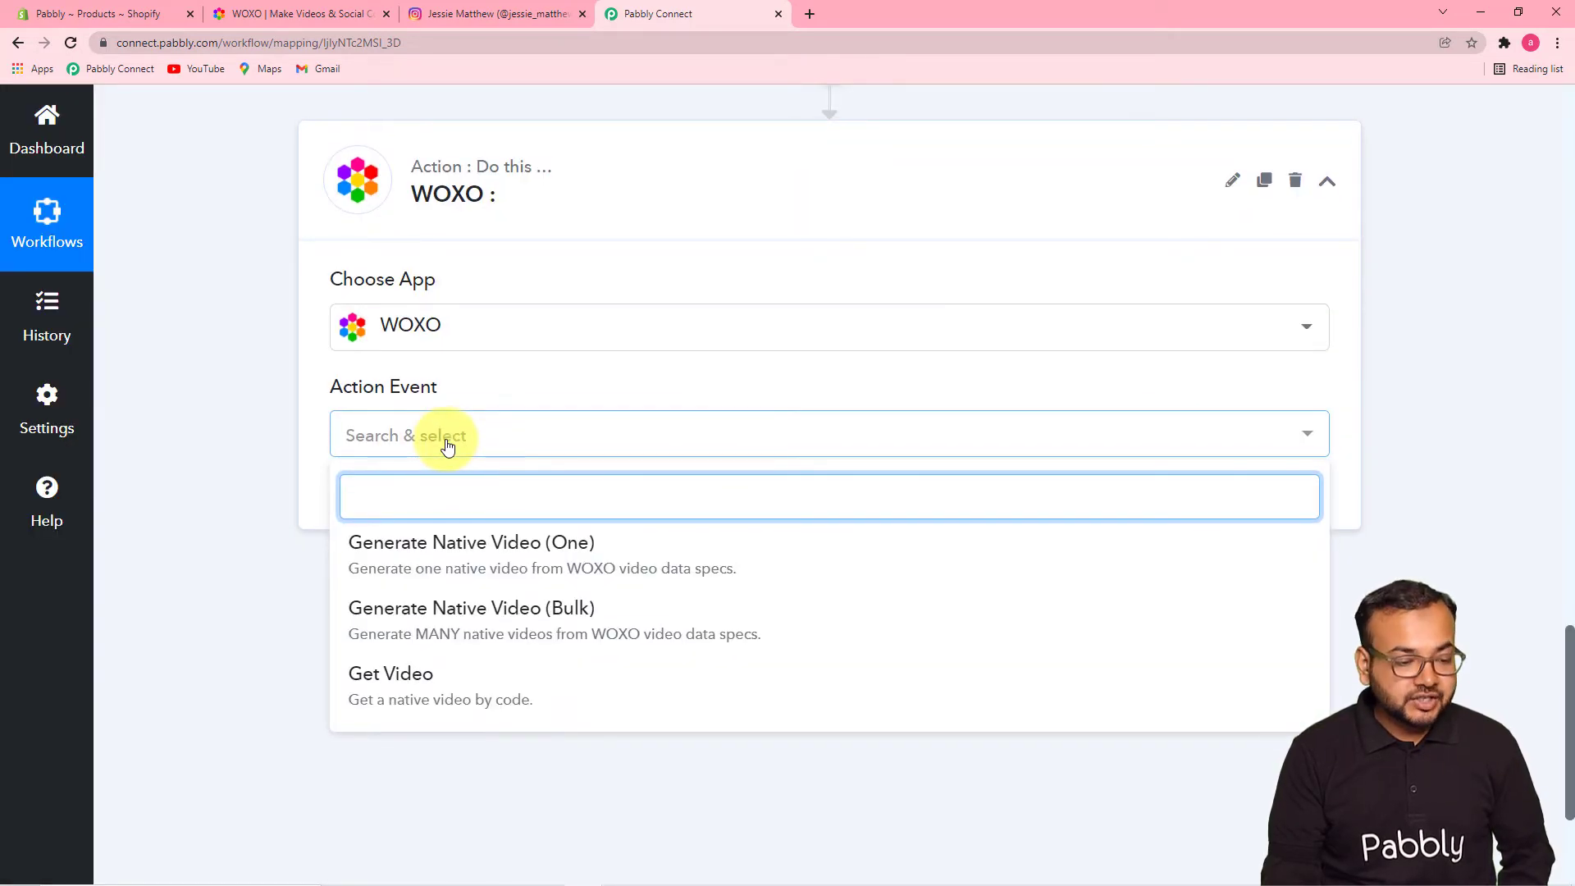
{"action": "scroll", "coordinate": [274, 499], "scroll_direction": "down", "scroll_amount": 2}
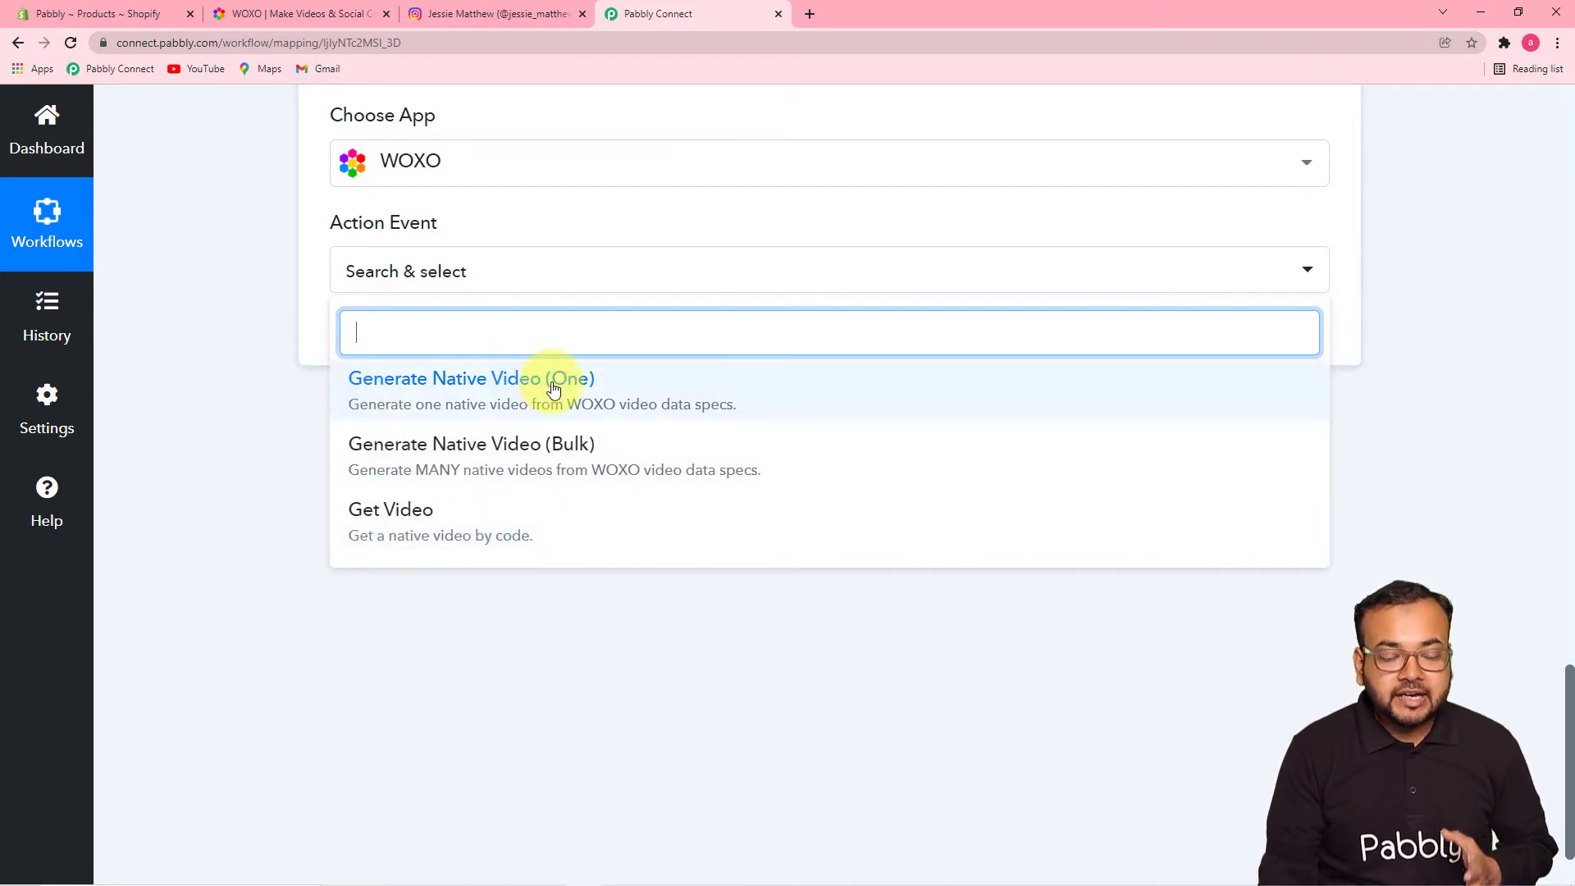
{"action": "left_click", "coordinate": [479, 396]}
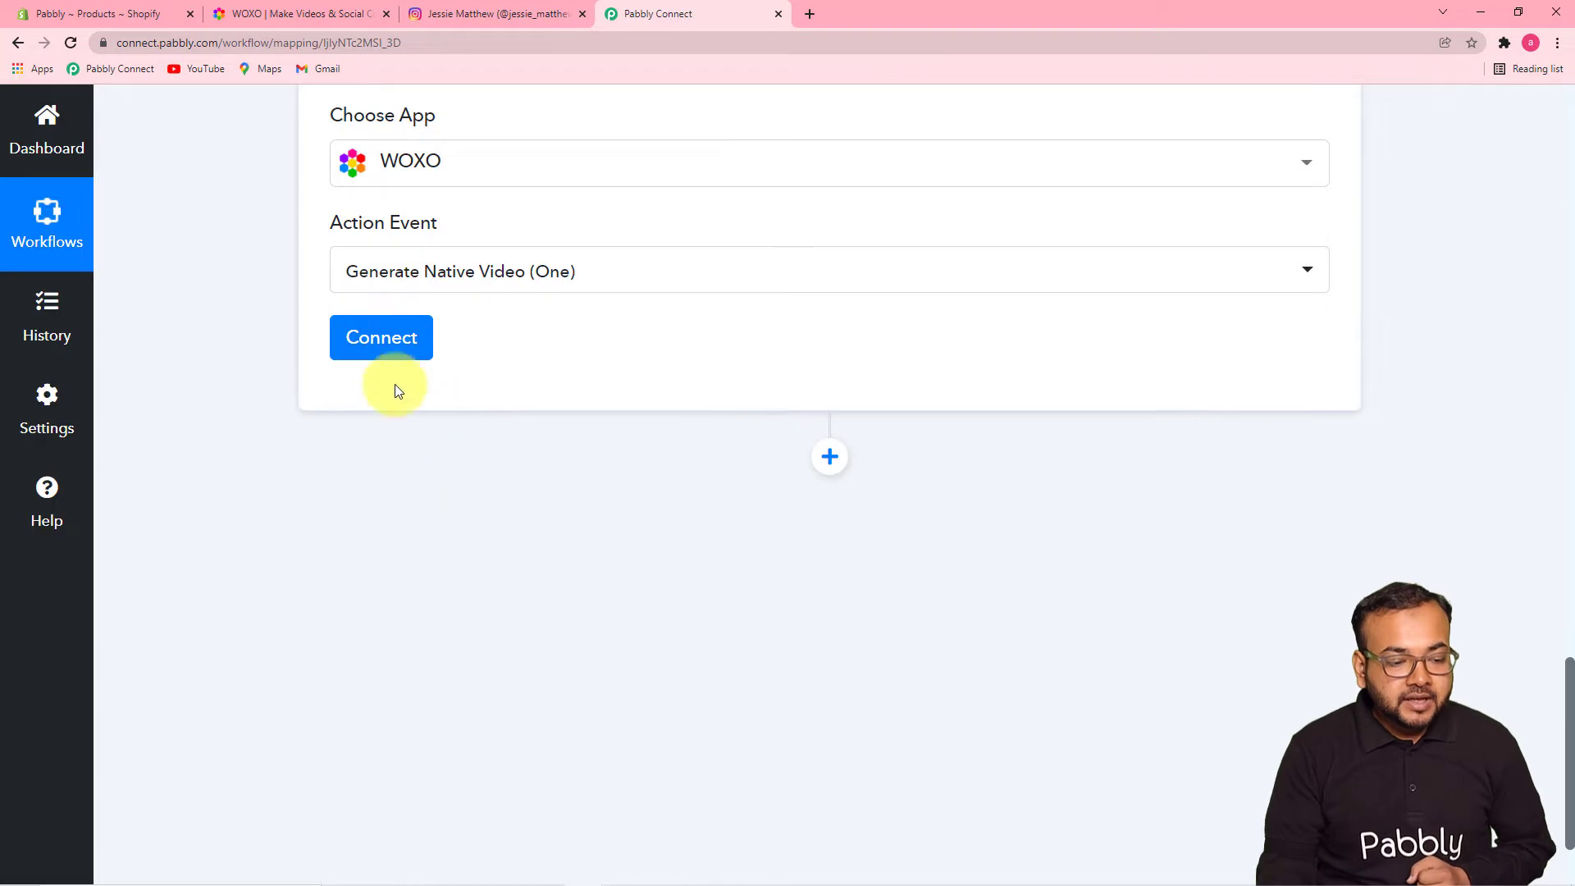
{"action": "left_click", "coordinate": [388, 346]}
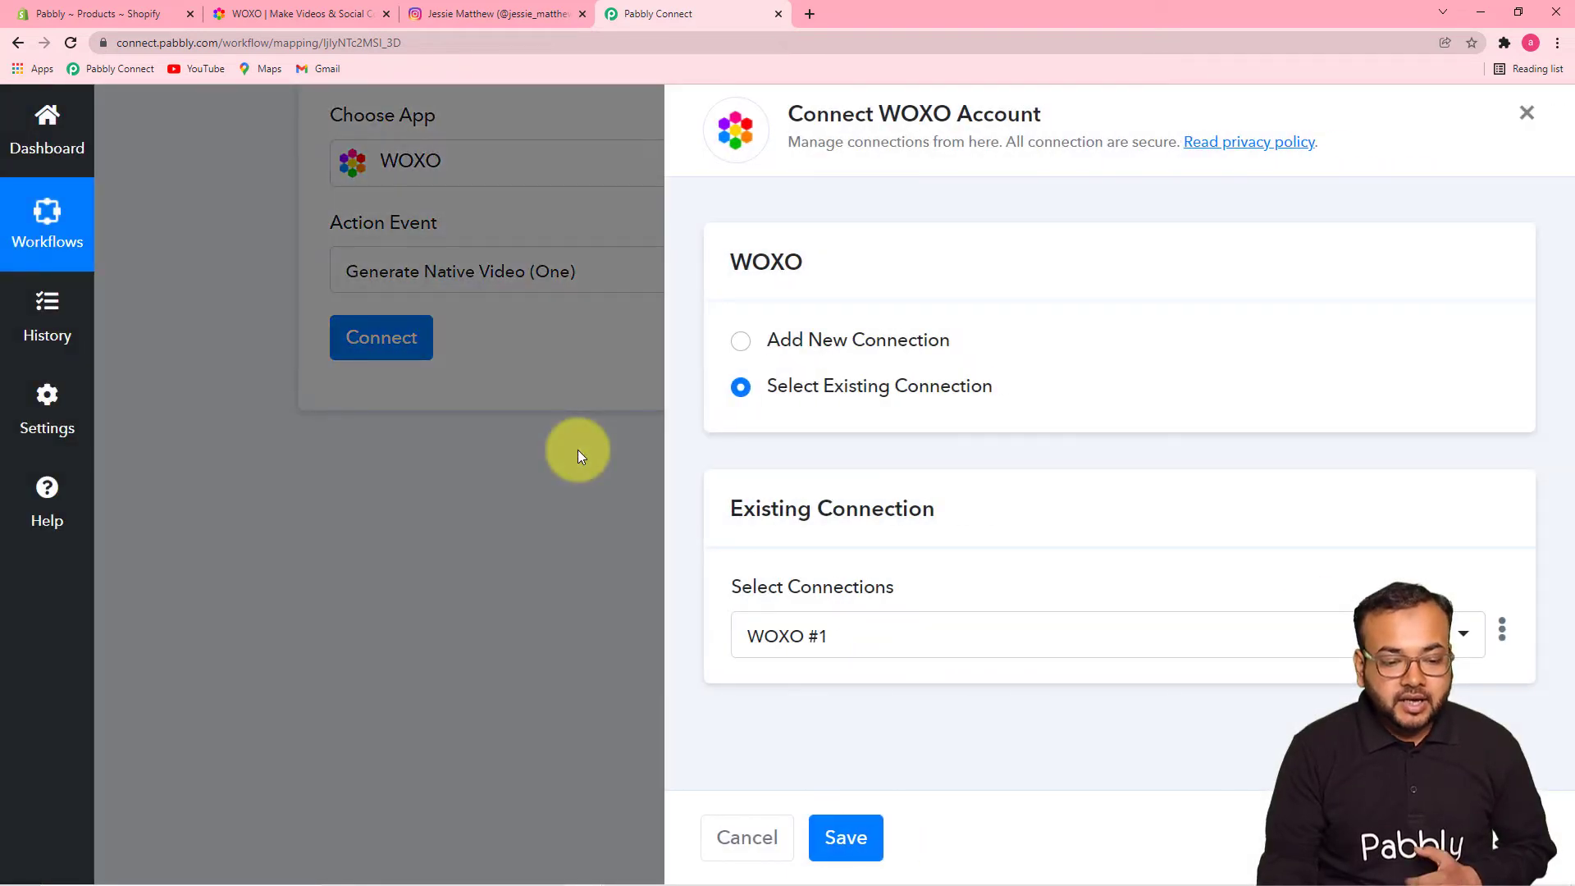
{"action": "left_click", "coordinate": [742, 344]}
{"action": "scroll", "coordinate": [791, 443], "scroll_direction": "down", "scroll_amount": 3}
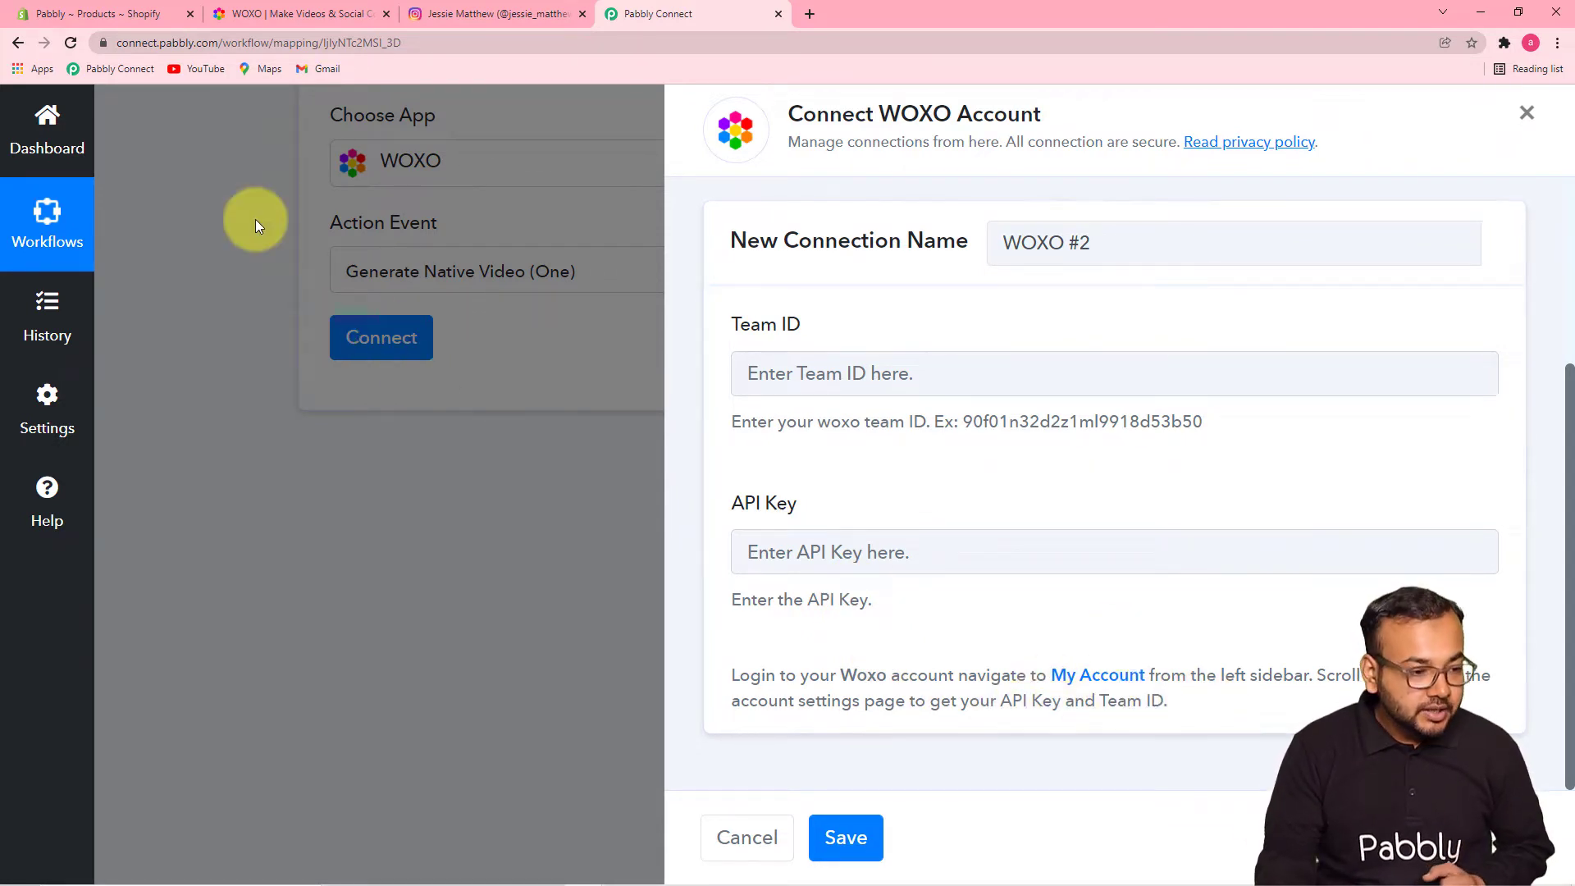
- Switch to WOXO, open the account settings and copy the current team's ID
{"action": "left_click", "coordinate": [259, 13]}
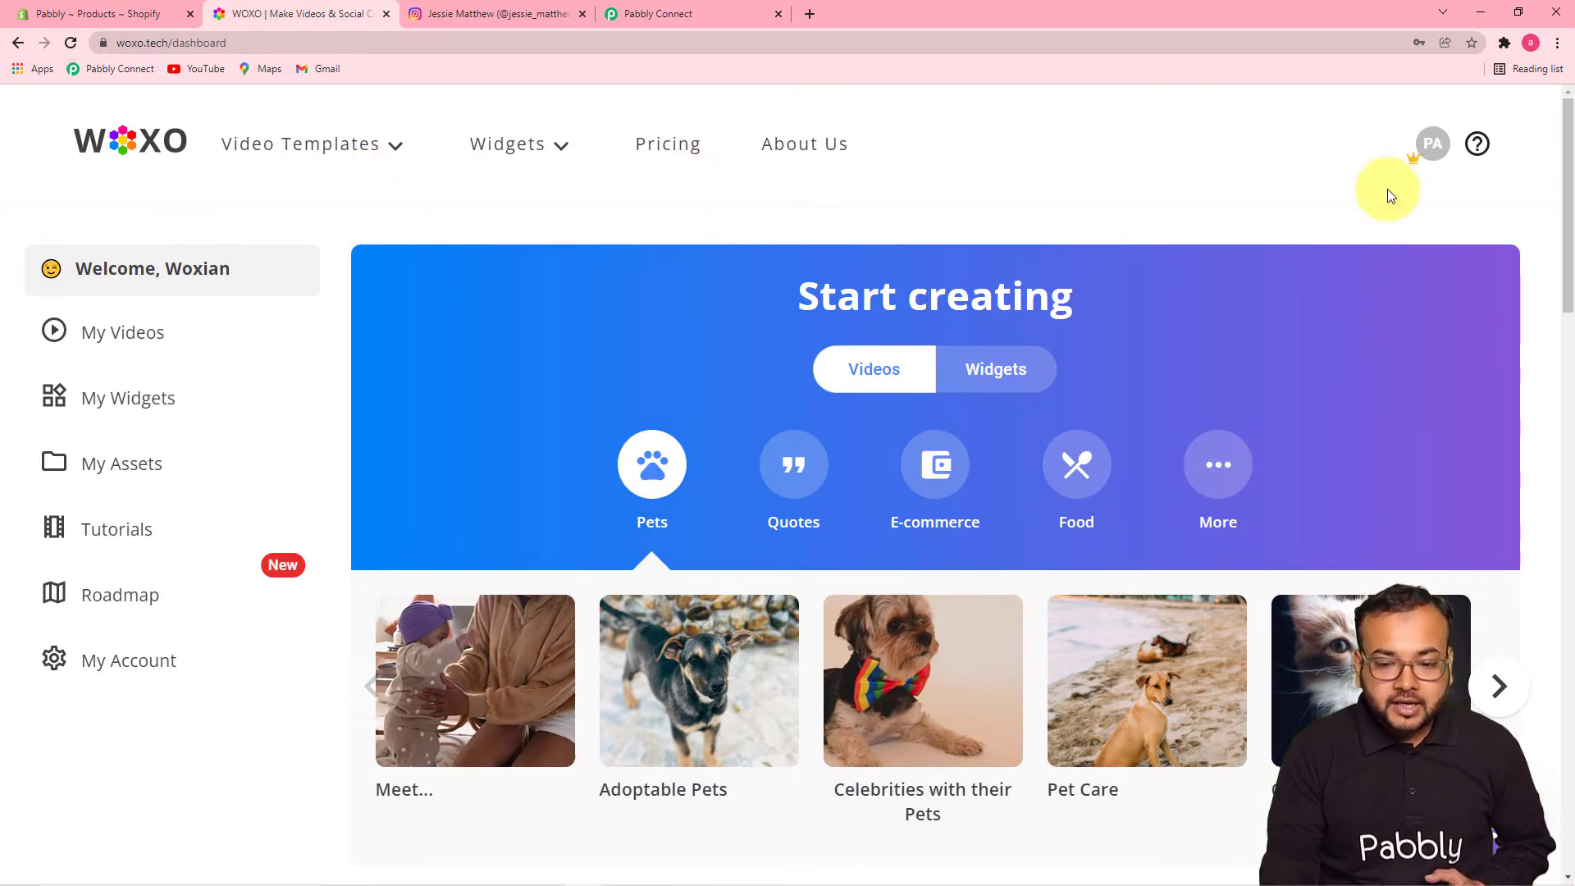
{"action": "left_click", "coordinate": [1418, 156]}
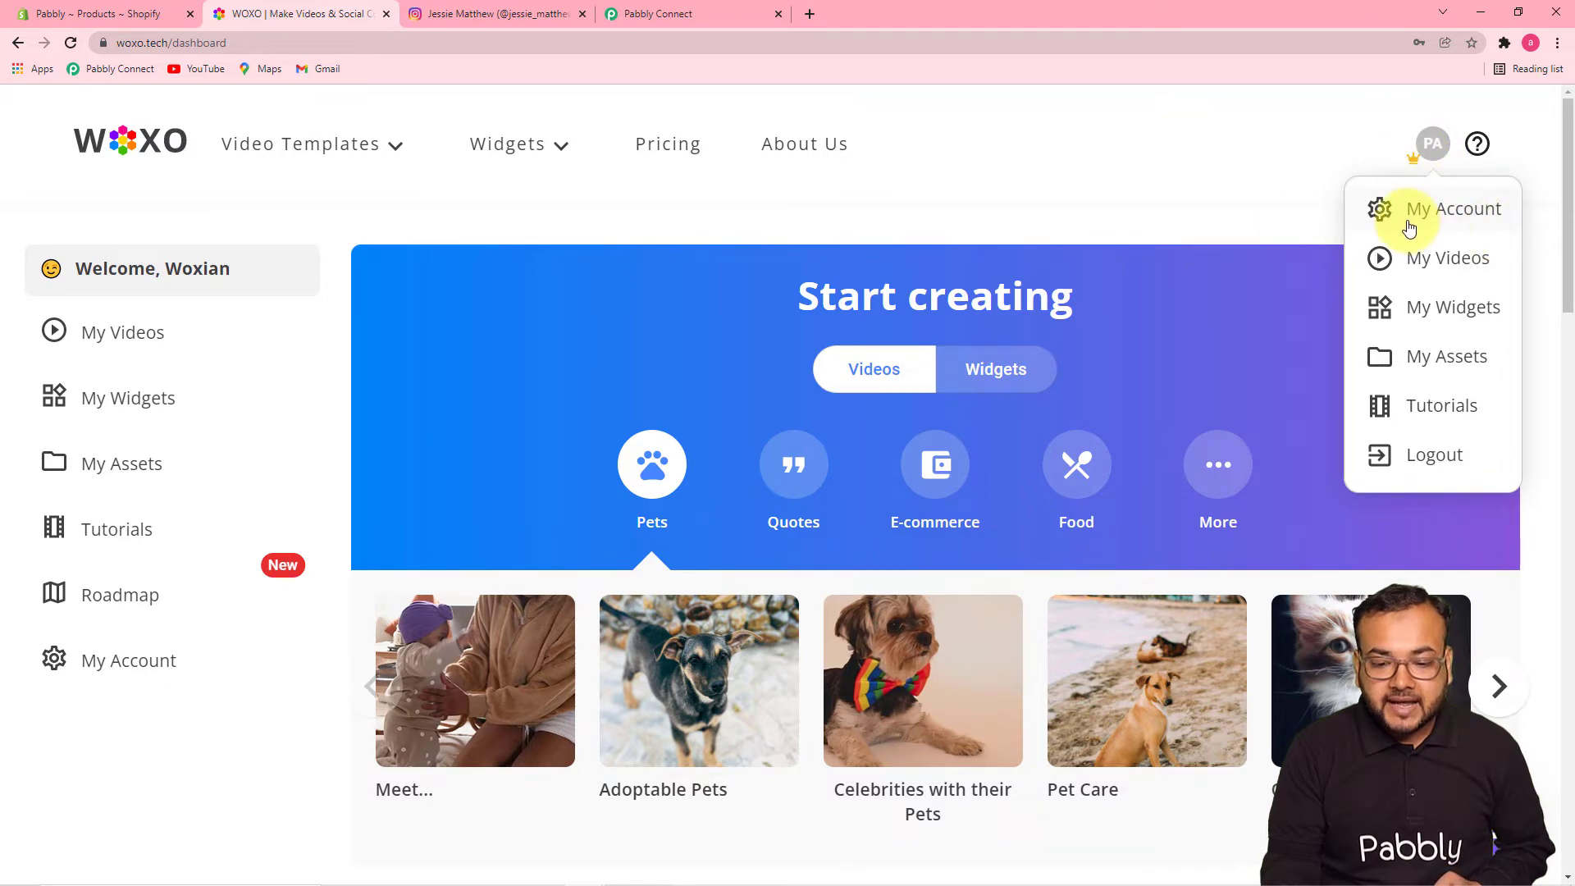
{"action": "left_click", "coordinate": [1482, 215]}
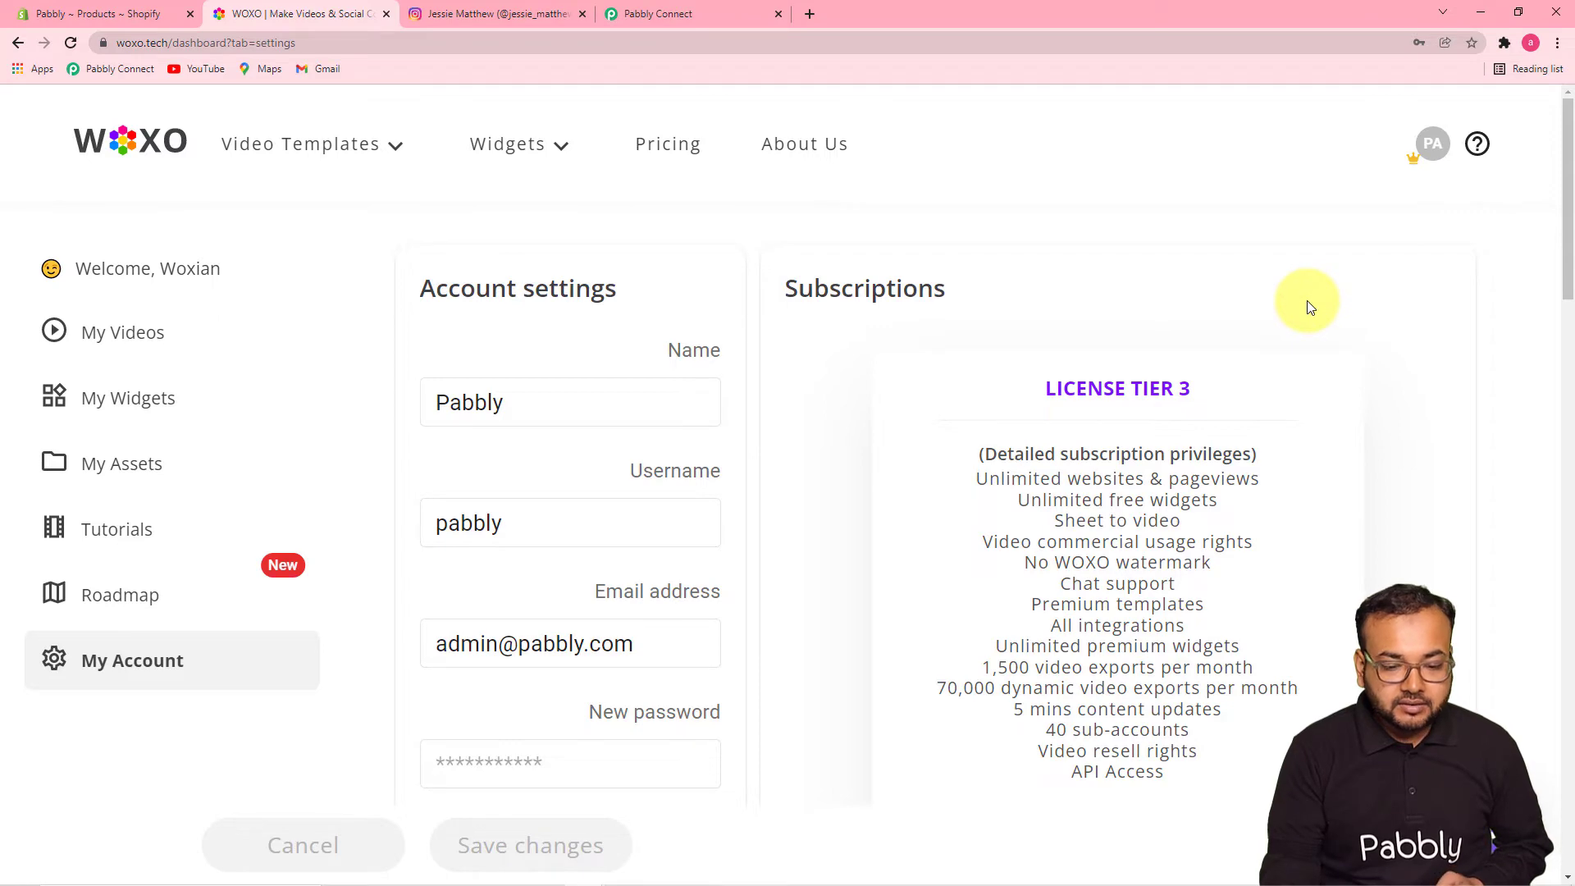
{"action": "scroll", "coordinate": [1311, 306], "scroll_direction": "down", "scroll_amount": 3}
{"action": "scroll", "coordinate": [1310, 306], "scroll_direction": "down", "scroll_amount": 5}
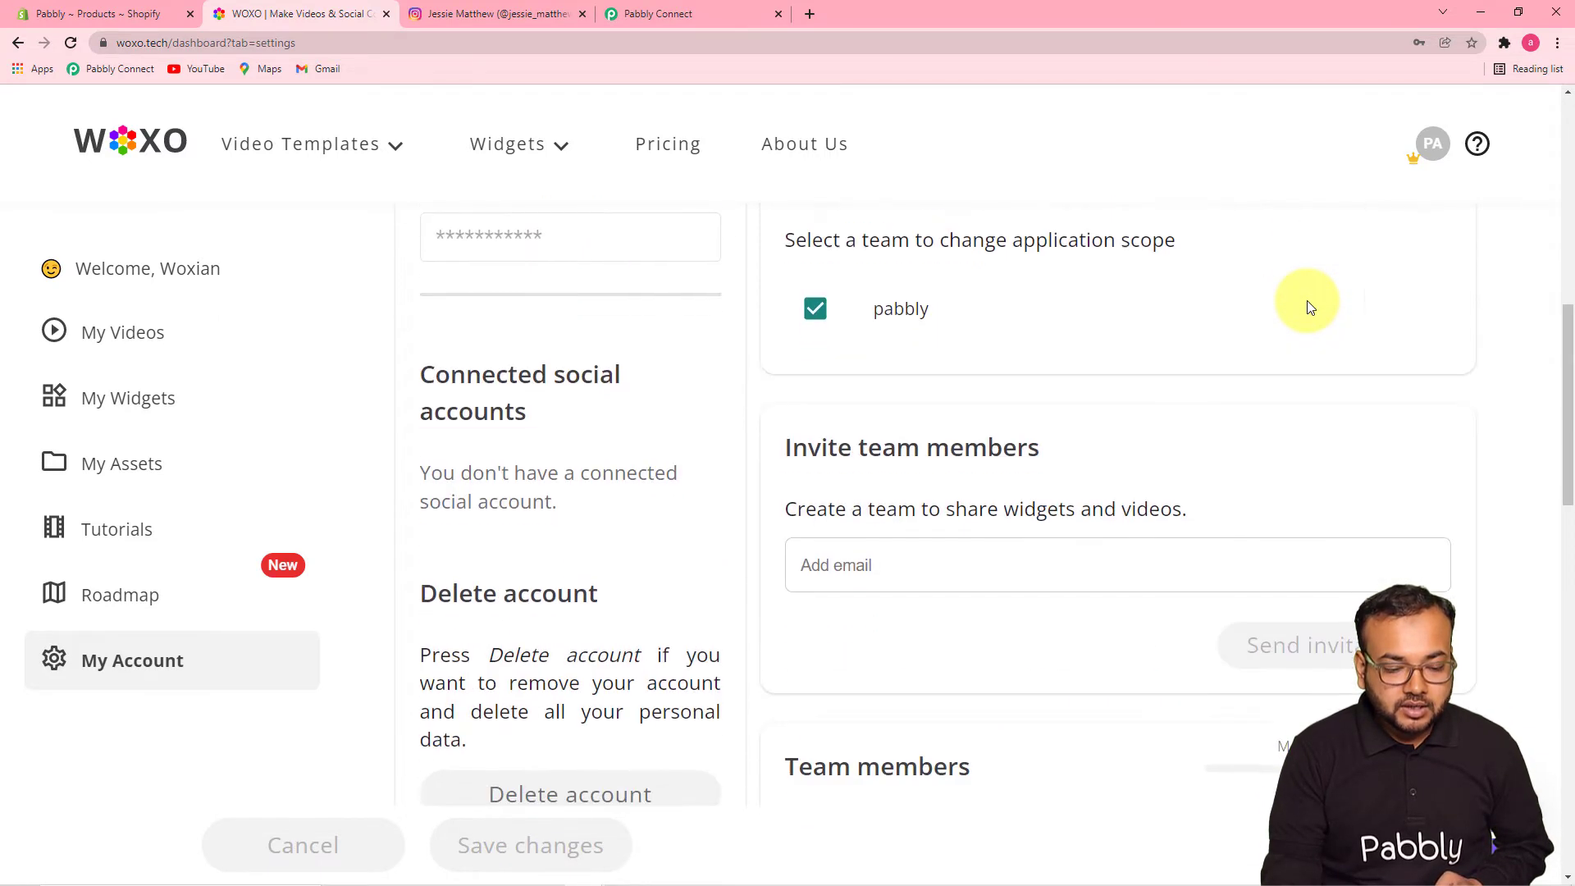
{"action": "scroll", "coordinate": [1310, 308], "scroll_direction": "up", "scroll_amount": 1}
{"action": "scroll", "coordinate": [1310, 307], "scroll_direction": "up", "scroll_amount": 2}
{"action": "scroll", "coordinate": [1310, 308], "scroll_direction": "down", "scroll_amount": 7}
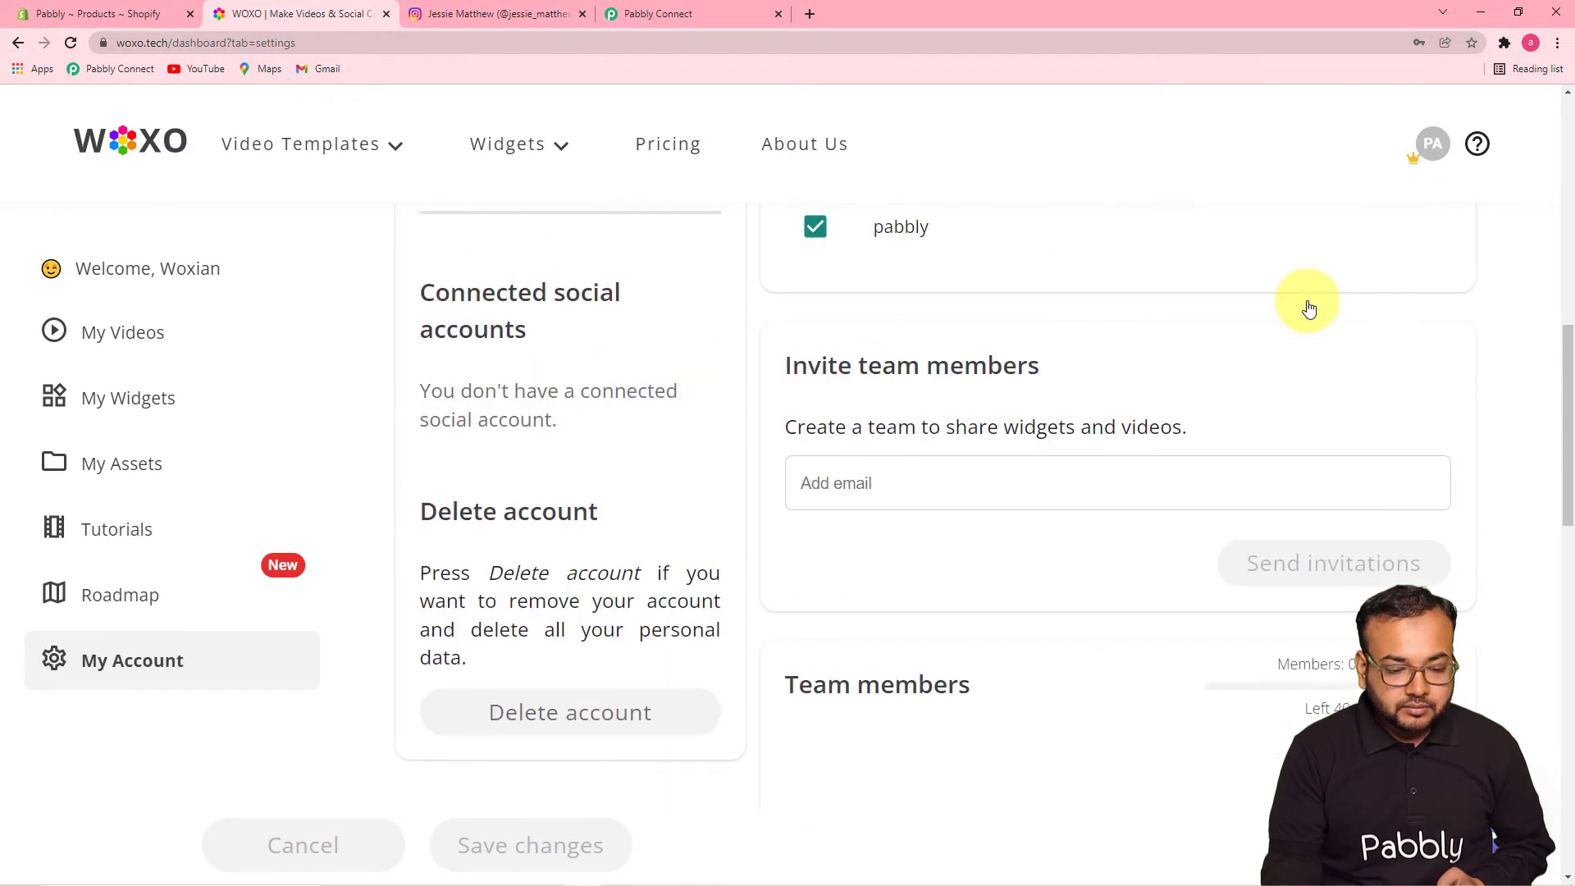
{"action": "scroll", "coordinate": [1311, 308], "scroll_direction": "down", "scroll_amount": 10}
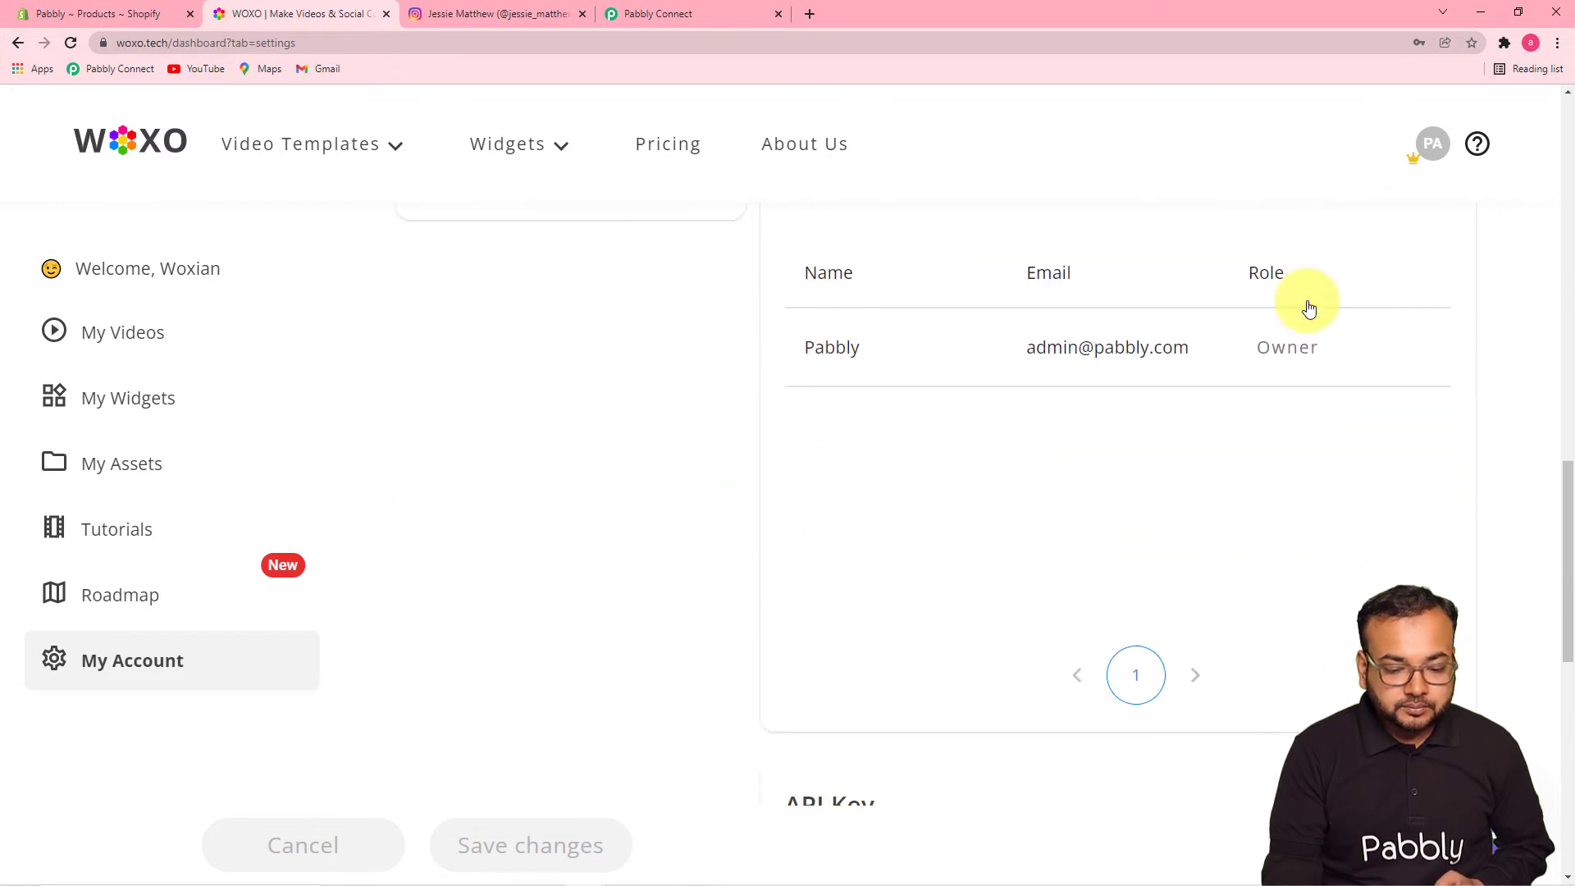
{"action": "scroll", "coordinate": [1311, 307], "scroll_direction": "down", "scroll_amount": 2}
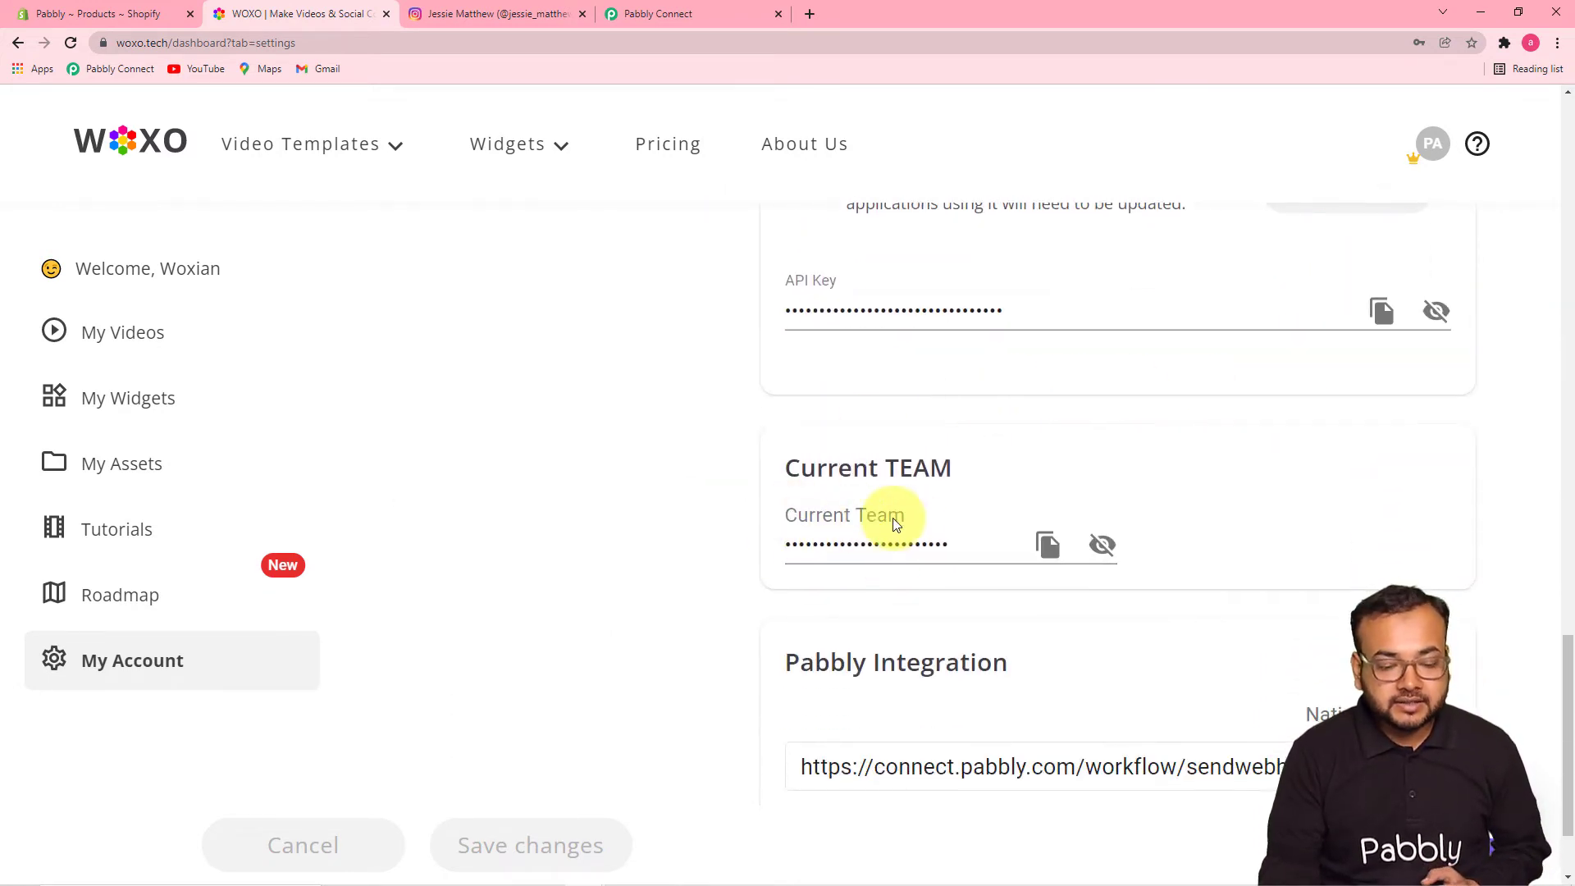
{"action": "left_click", "coordinate": [1048, 546]}
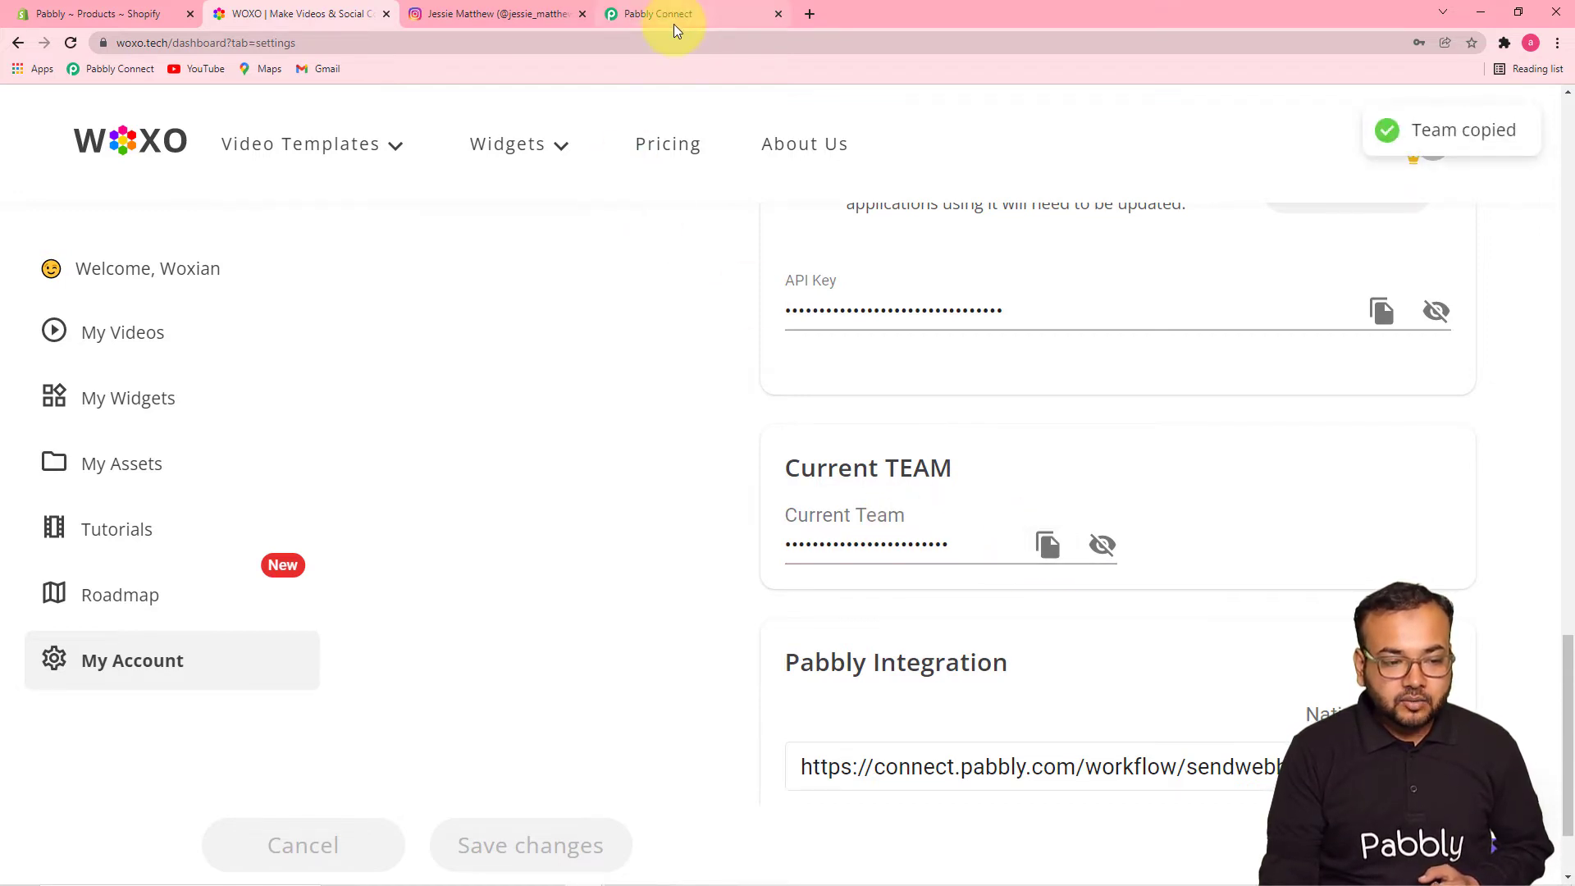
- Switch back to Pabbly Connect and paste the copied team ID into the new WOXO connection
{"action": "left_click", "coordinate": [671, 13]}
{"action": "right_click", "coordinate": [784, 373]}
{"action": "left_click", "coordinate": [826, 502]}
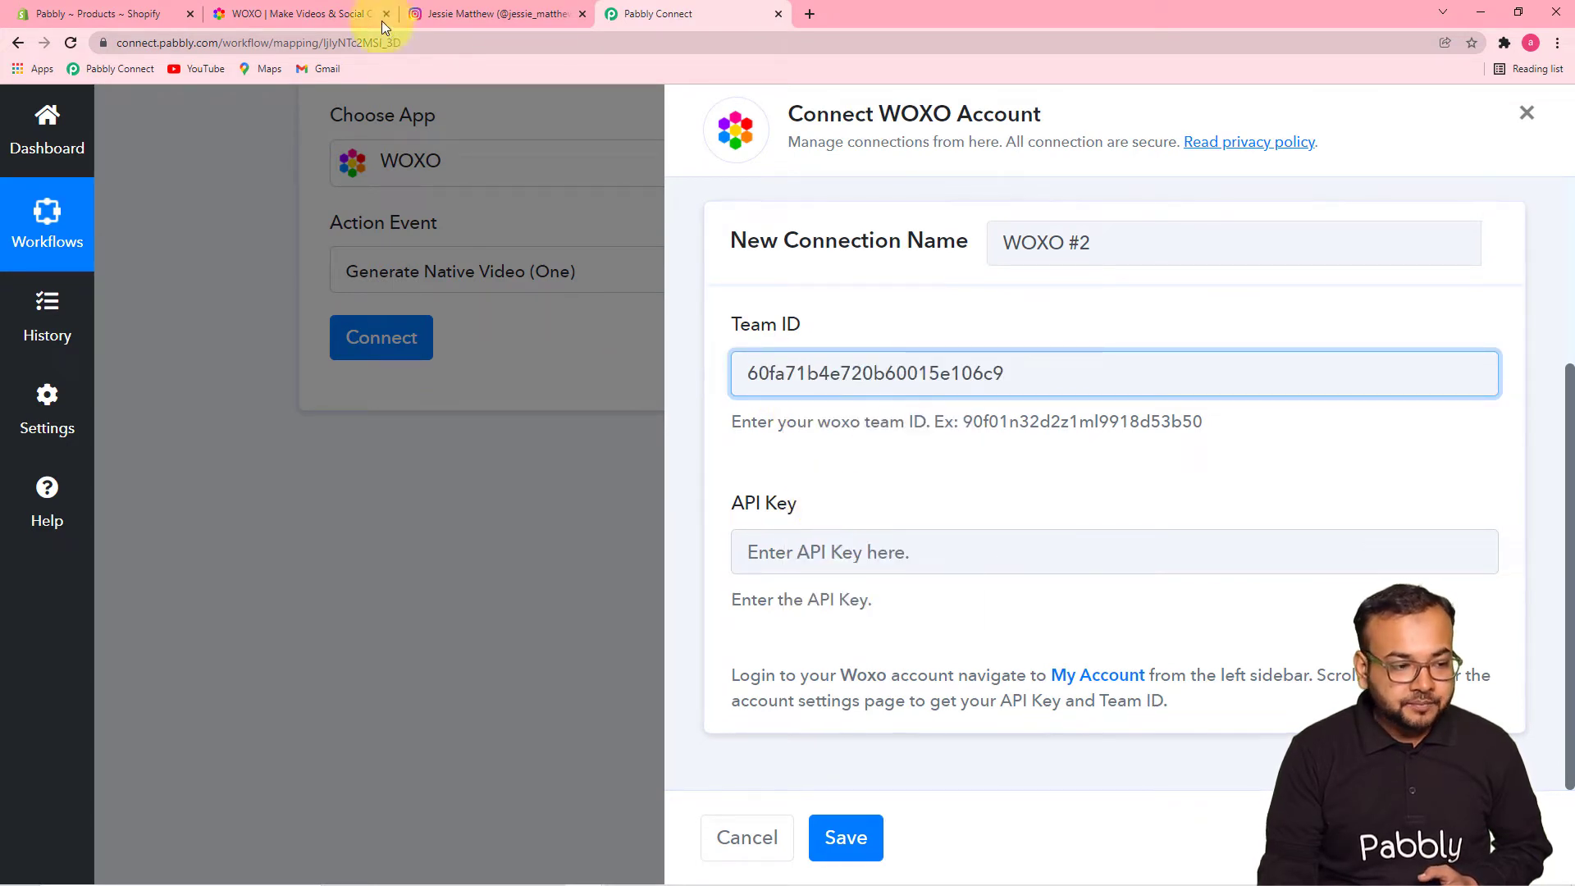
- Copy the API key from the WOXO account settings, paste it into the new Pabbly Connect connection's API Key field, and save the connection
{"action": "left_click", "coordinate": [217, 8]}
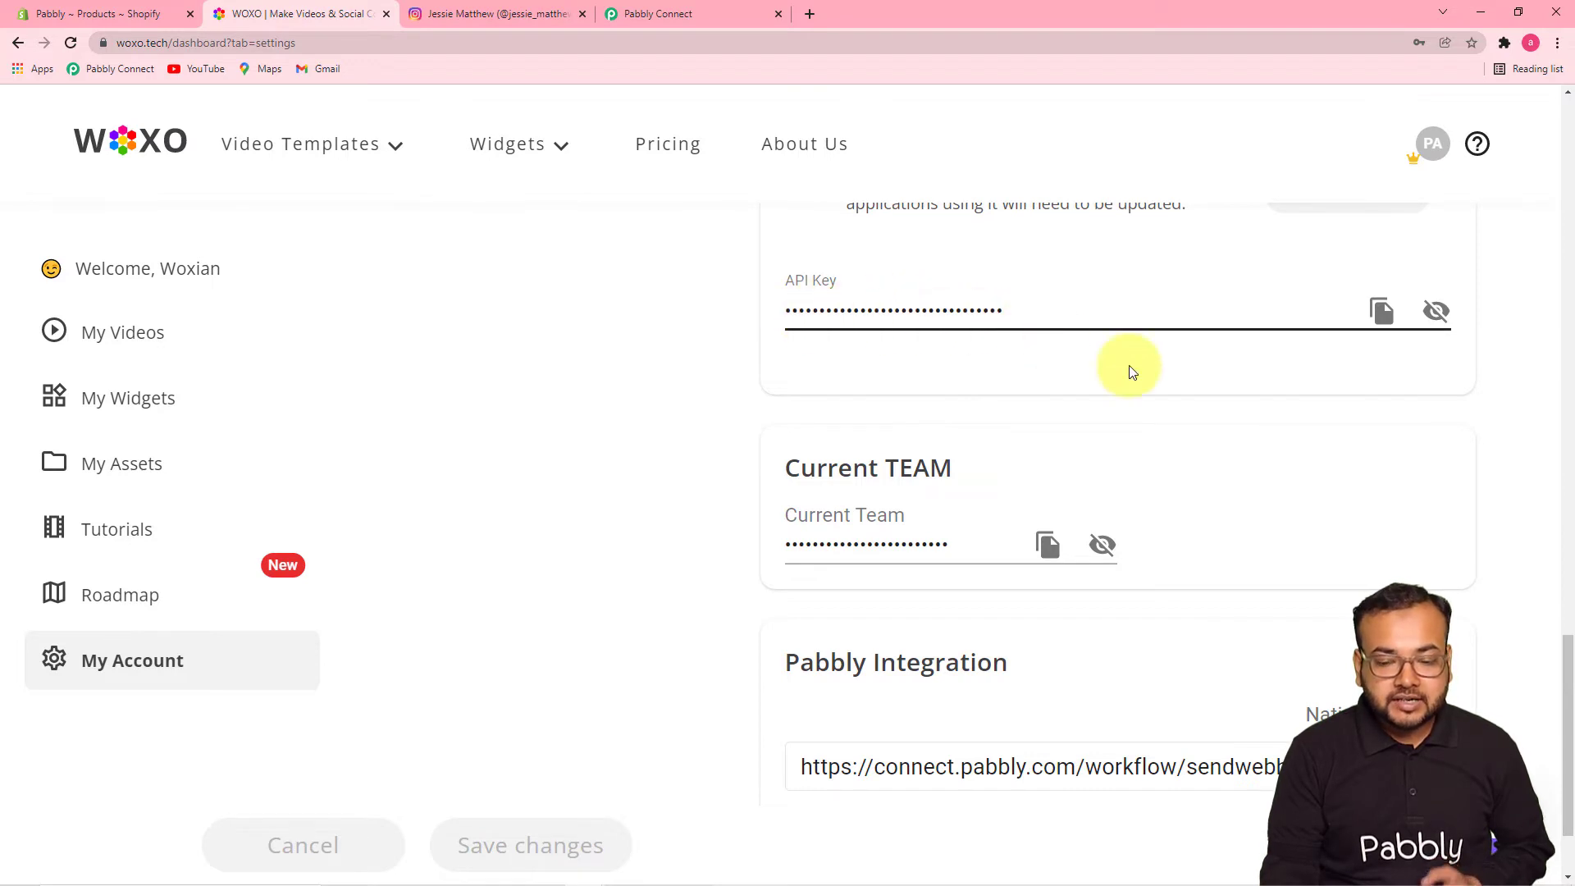
{"action": "left_click", "coordinate": [1381, 312]}
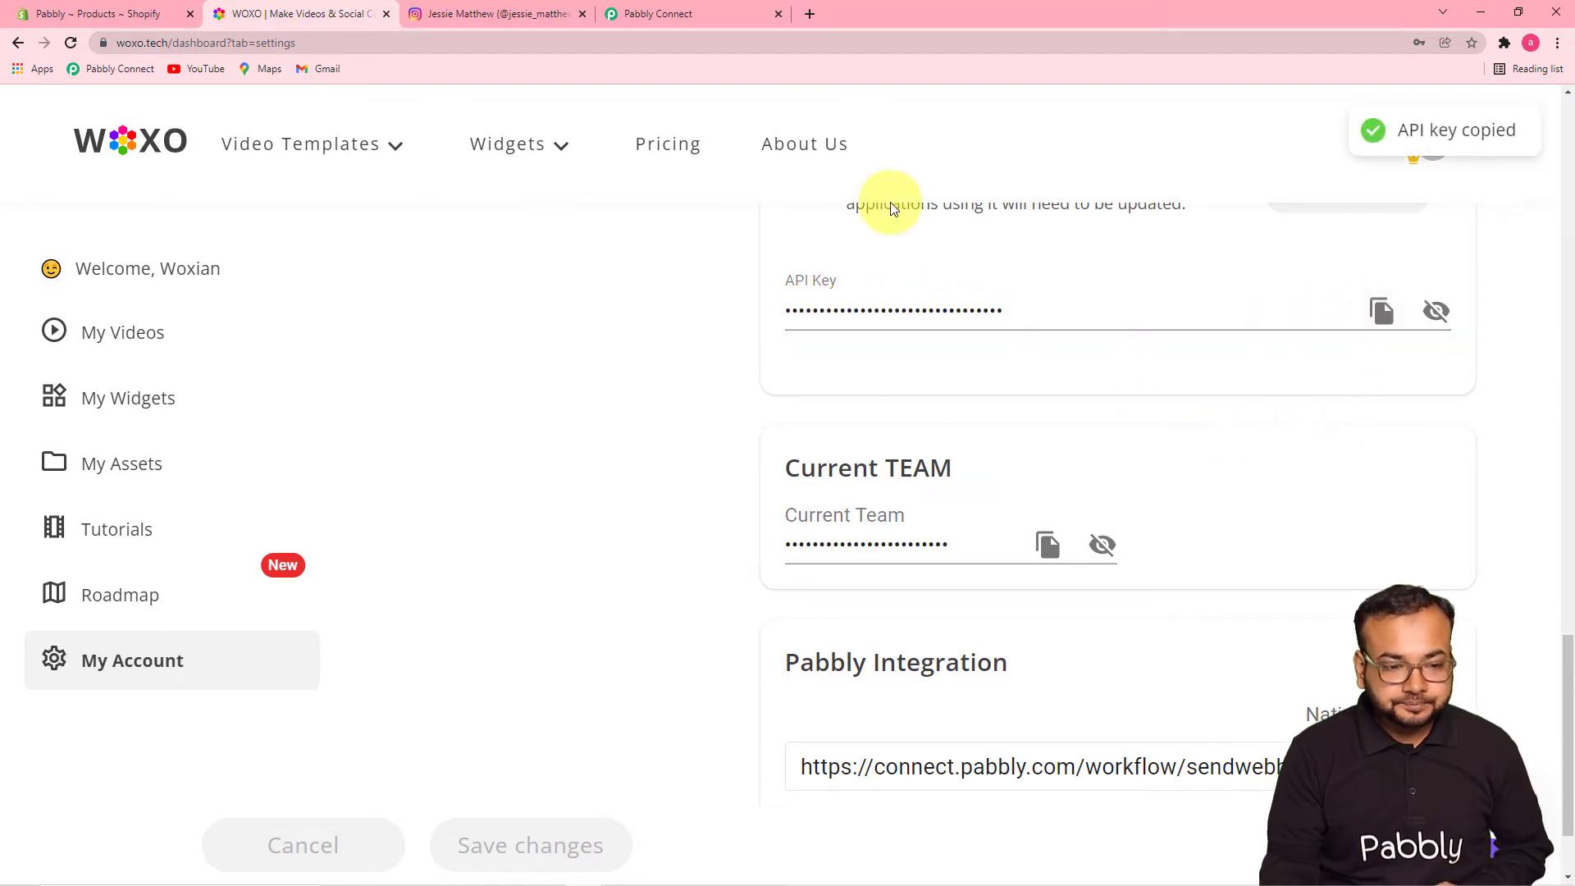
{"action": "left_click", "coordinate": [700, 21]}
{"action": "right_click", "coordinate": [855, 552]}
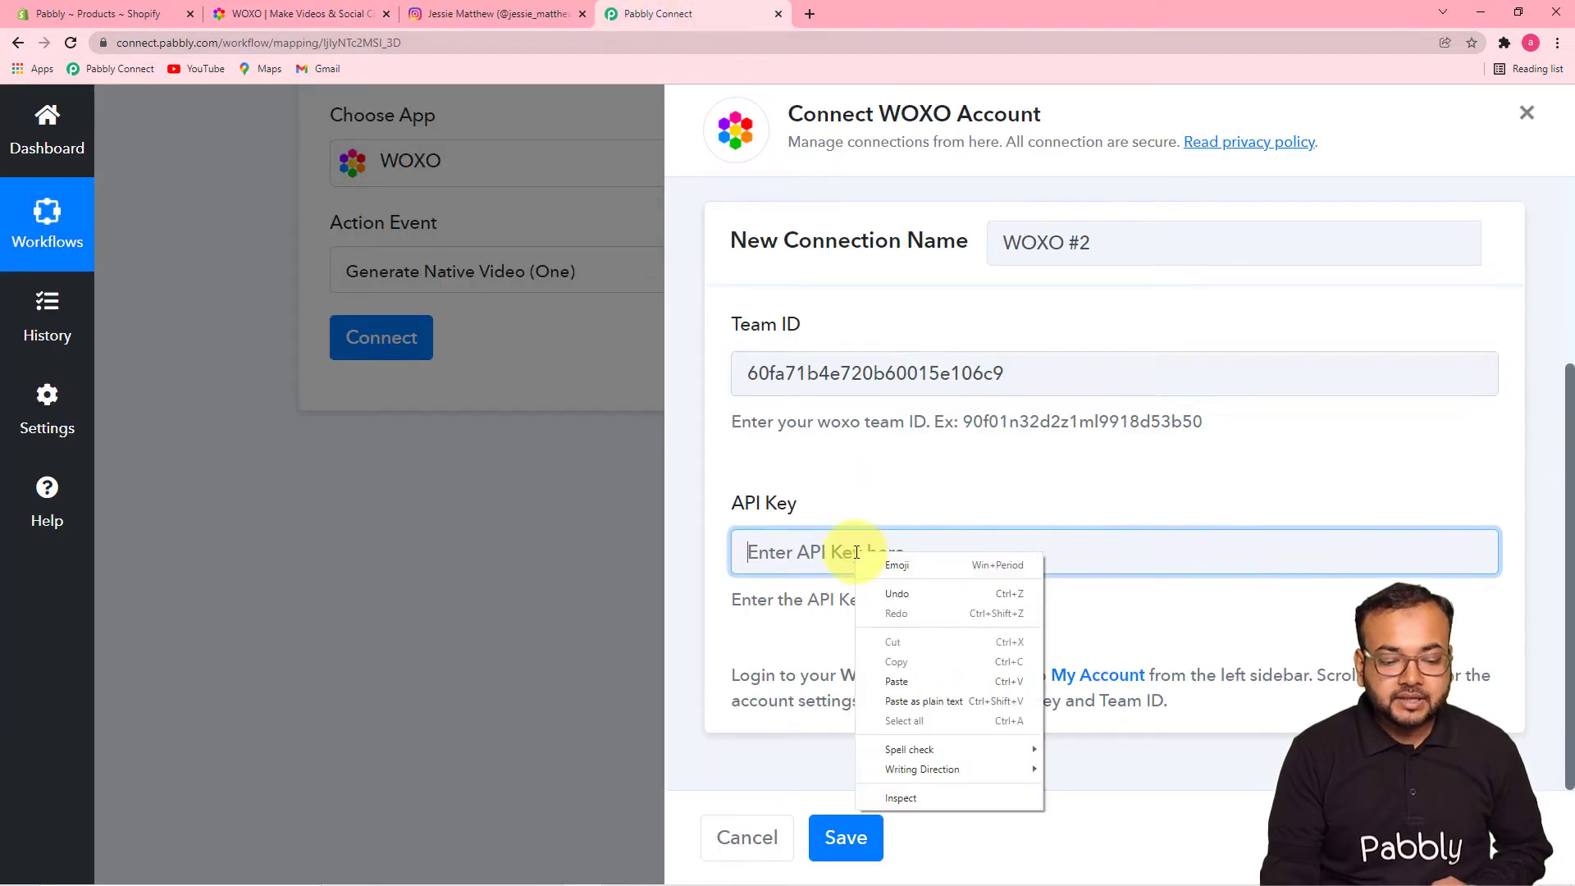
{"action": "left_click", "coordinate": [890, 680]}
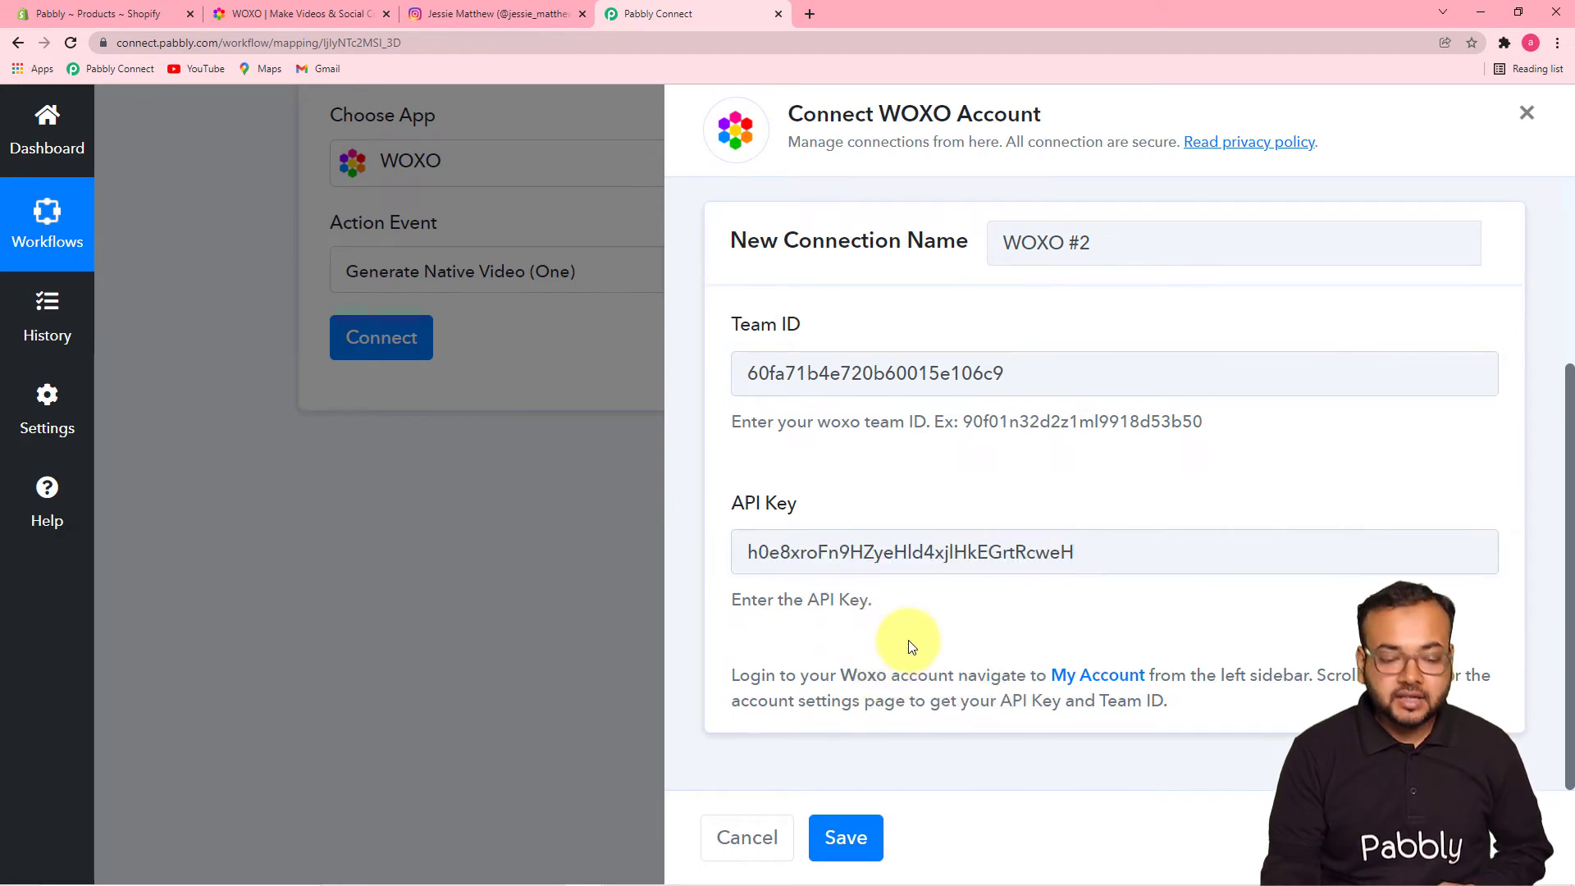
{"action": "left_click", "coordinate": [839, 836]}
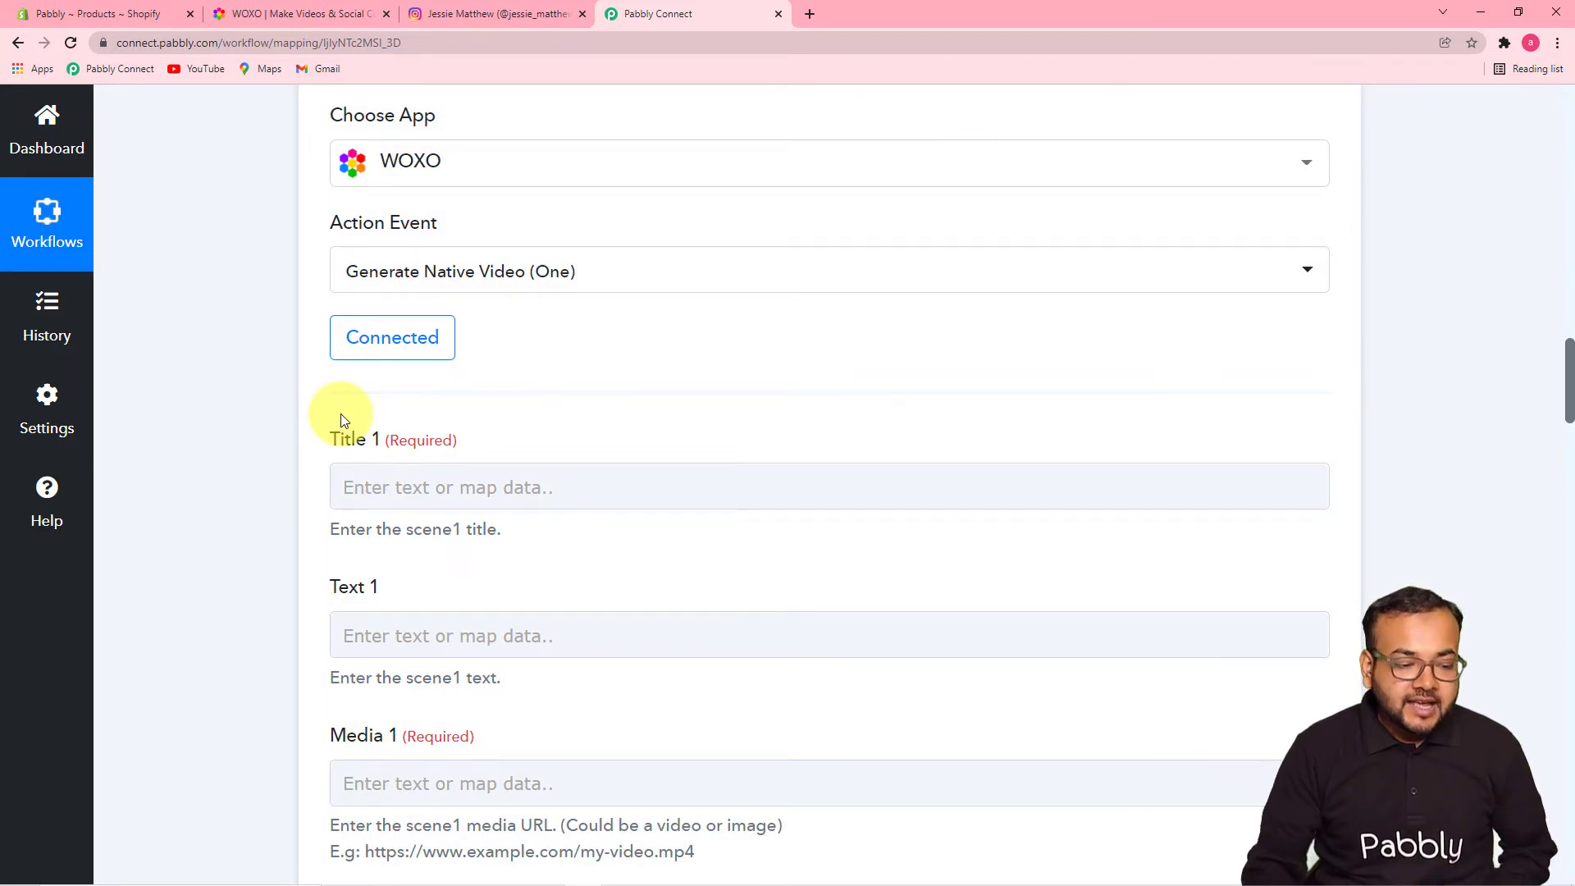
- Review the title, text and media fields for each scene in the WOXO video action
{"action": "scroll", "coordinate": [260, 389], "scroll_direction": "down", "scroll_amount": 1}
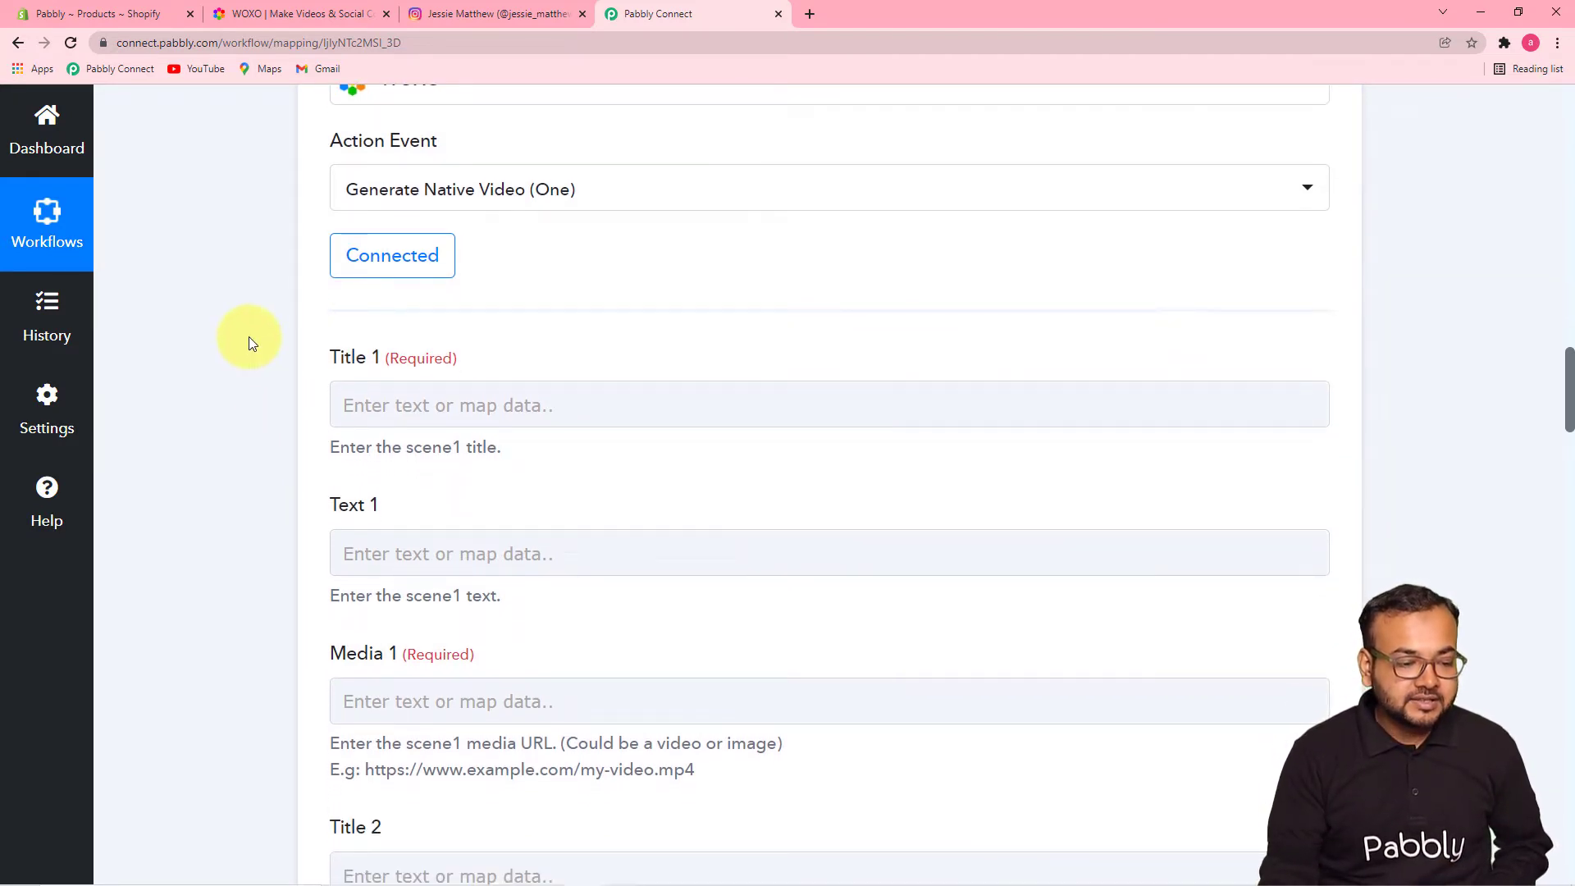
{"action": "scroll", "coordinate": [204, 348], "scroll_direction": "down", "scroll_amount": 2}
{"action": "left_click", "coordinate": [528, 393]}
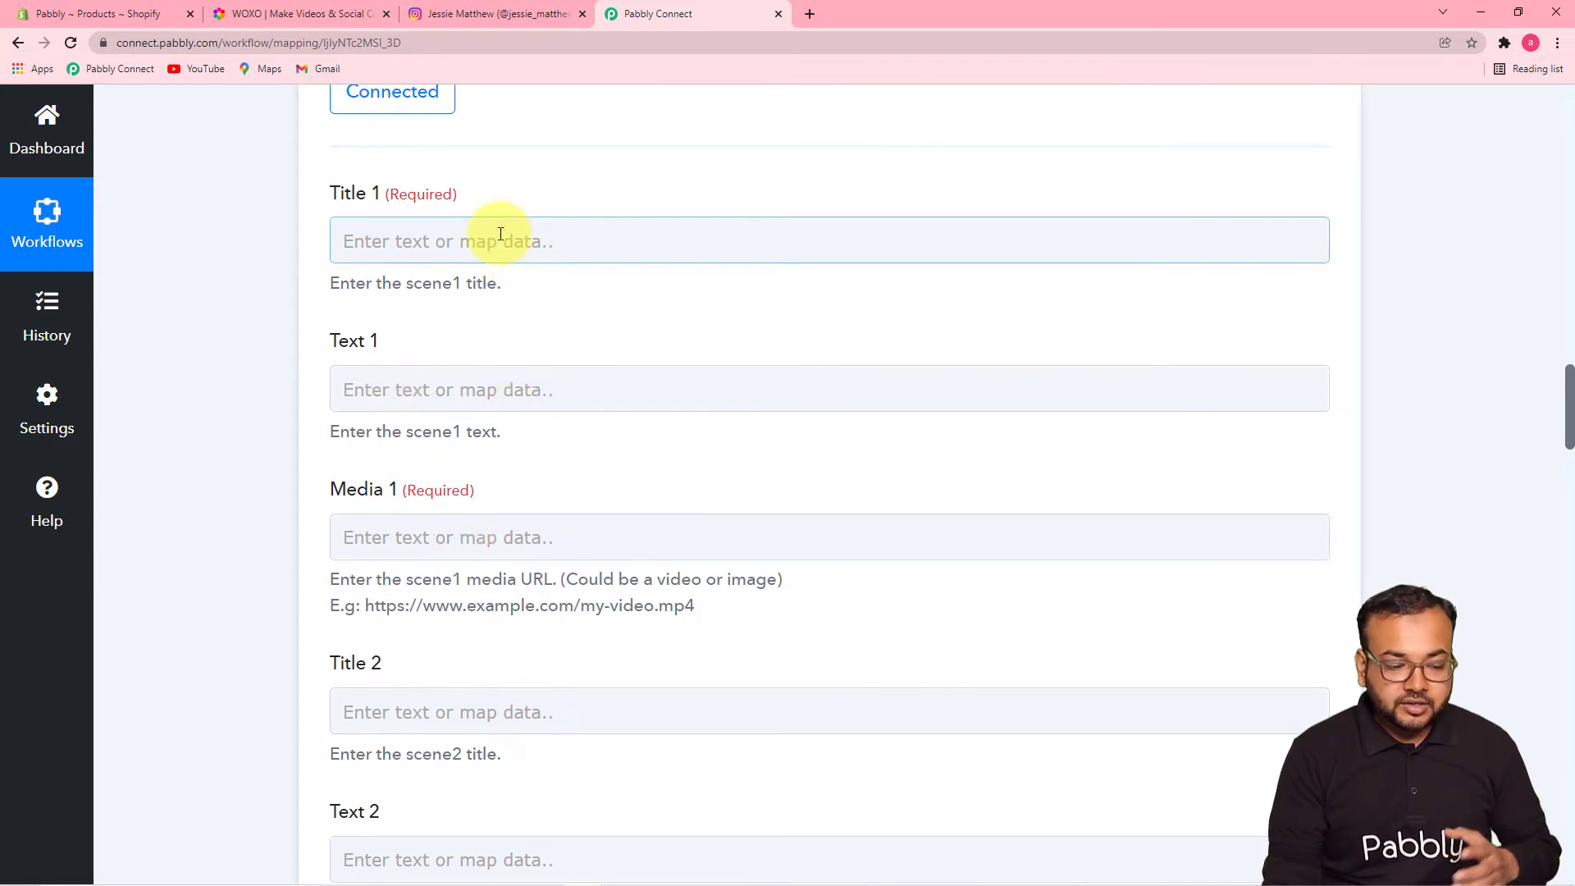
{"action": "scroll", "coordinate": [501, 234], "scroll_direction": "down", "scroll_amount": 3}
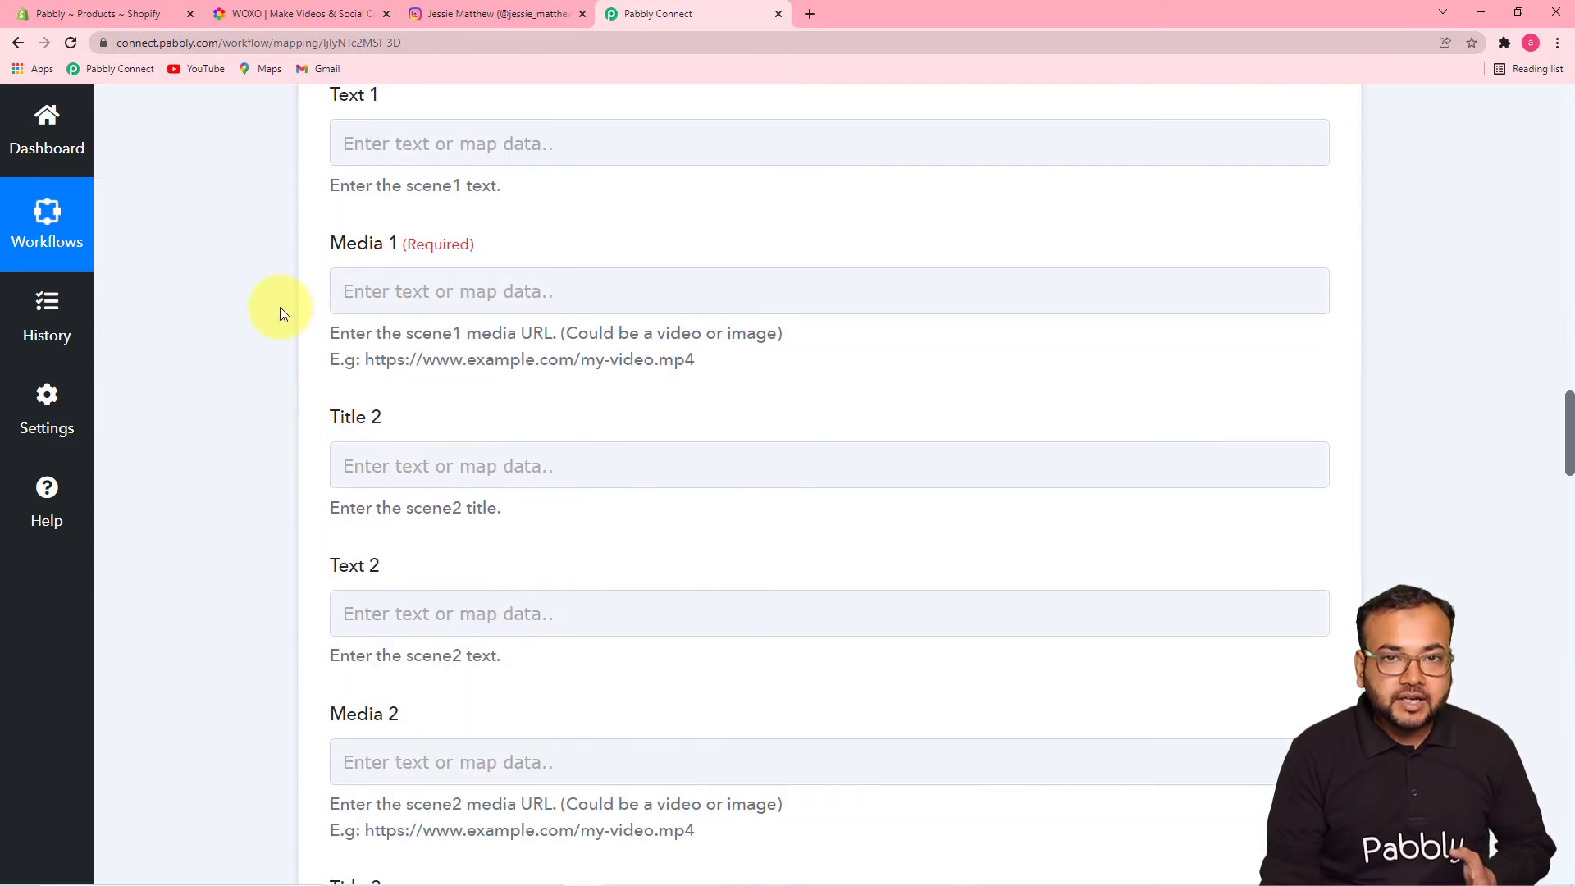
{"action": "scroll", "coordinate": [230, 321], "scroll_direction": "up", "scroll_amount": 2}
{"action": "left_click", "coordinate": [426, 154]}
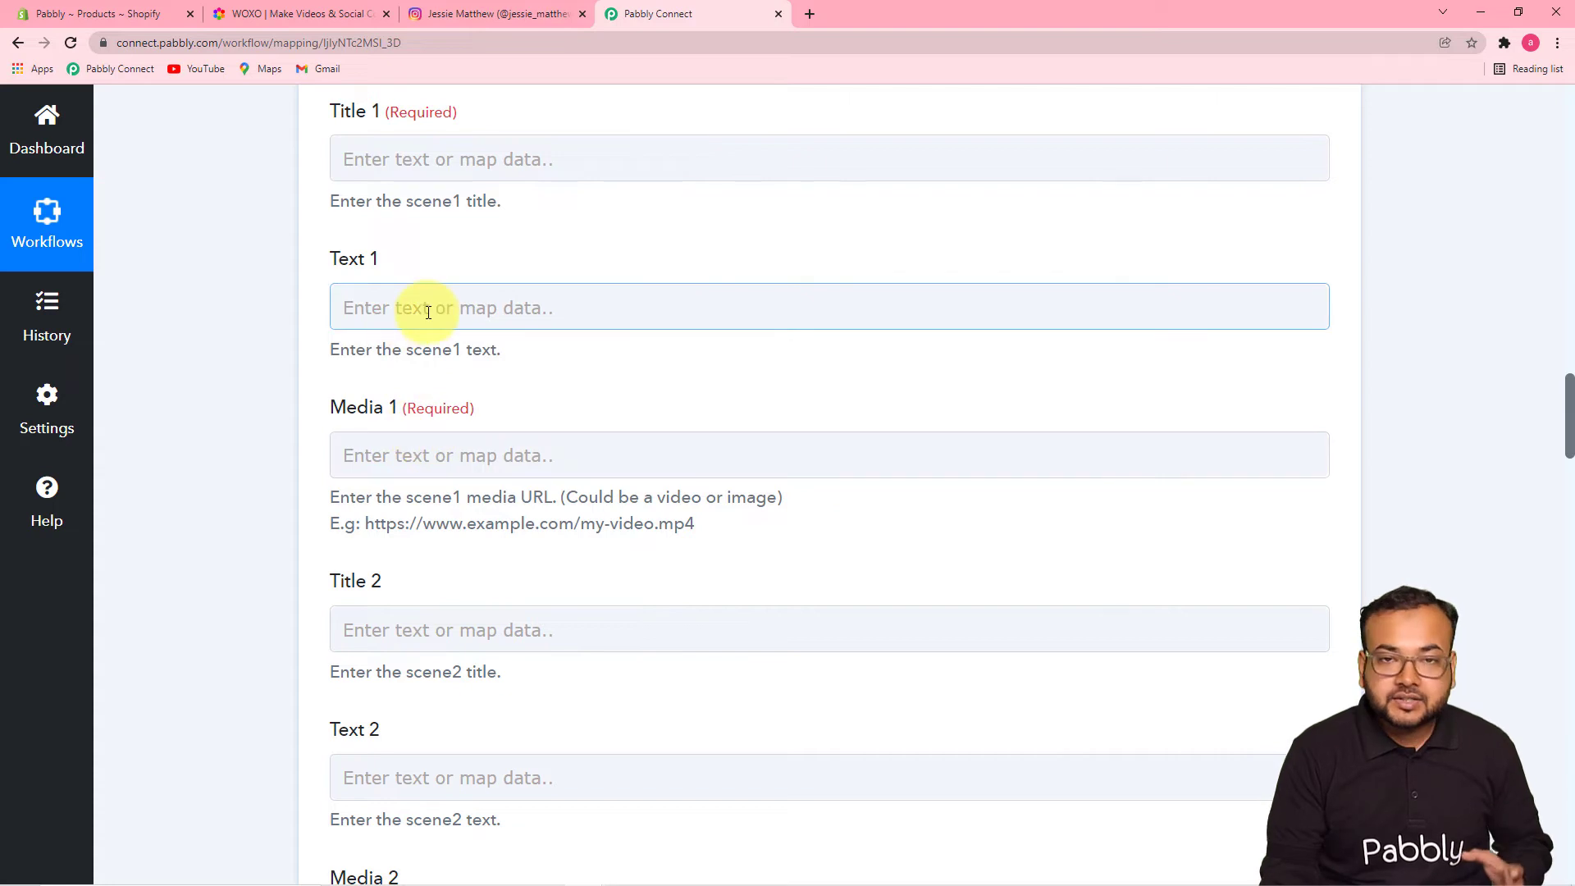
{"action": "scroll", "coordinate": [259, 351], "scroll_direction": "down", "scroll_amount": 4}
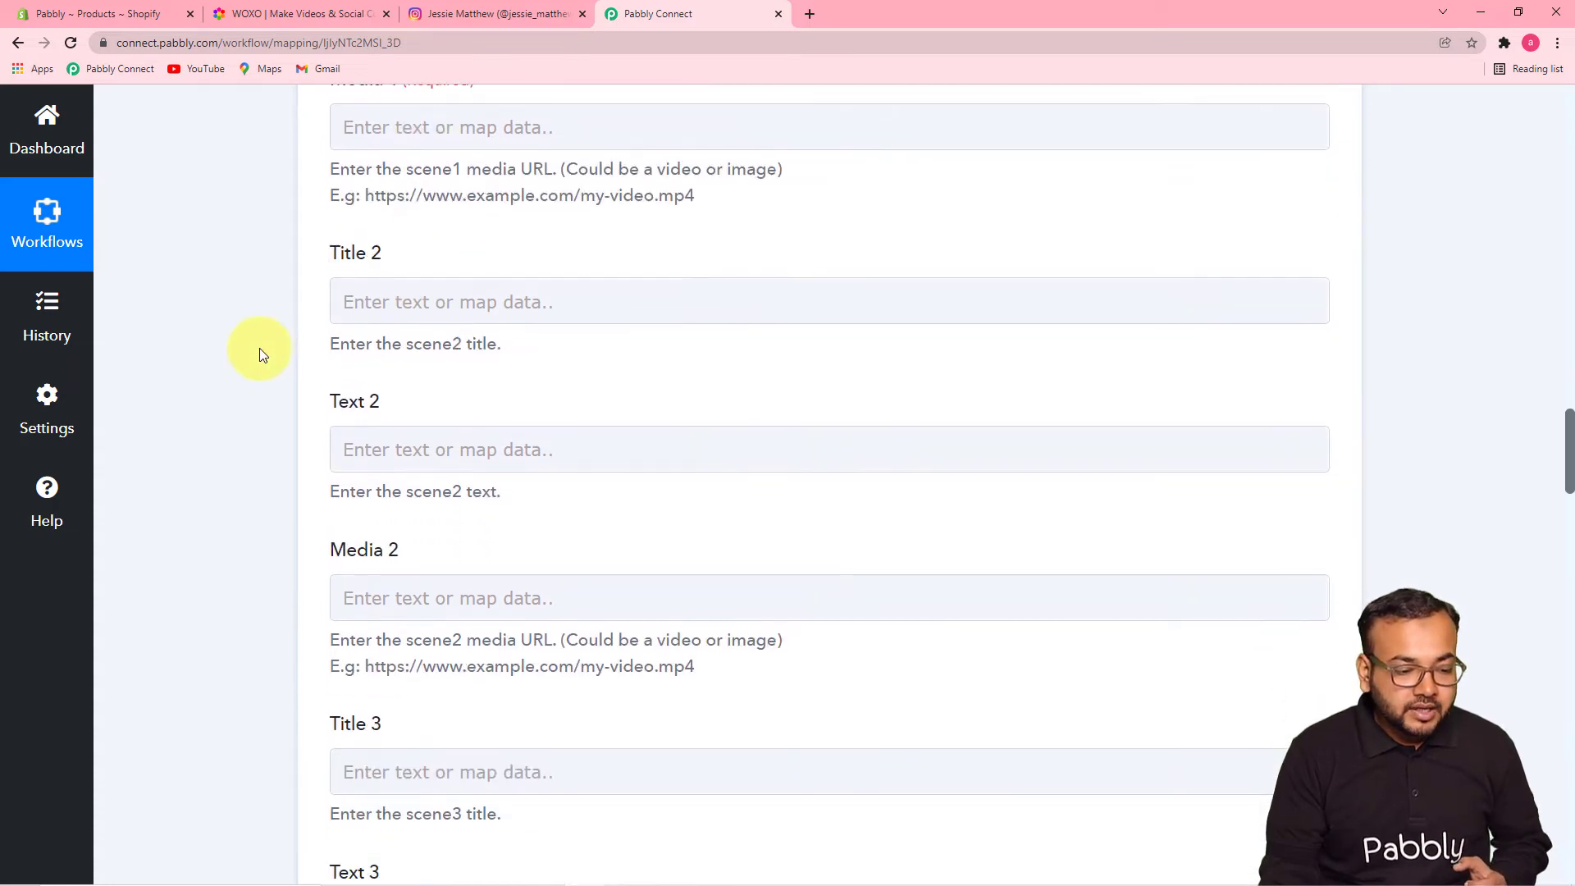
- Examine the WOXO action's scene fields through scene 5 and the media, title and text data captured from Google Sheets
{"action": "scroll", "coordinate": [260, 354], "scroll_direction": "down", "scroll_amount": 5}
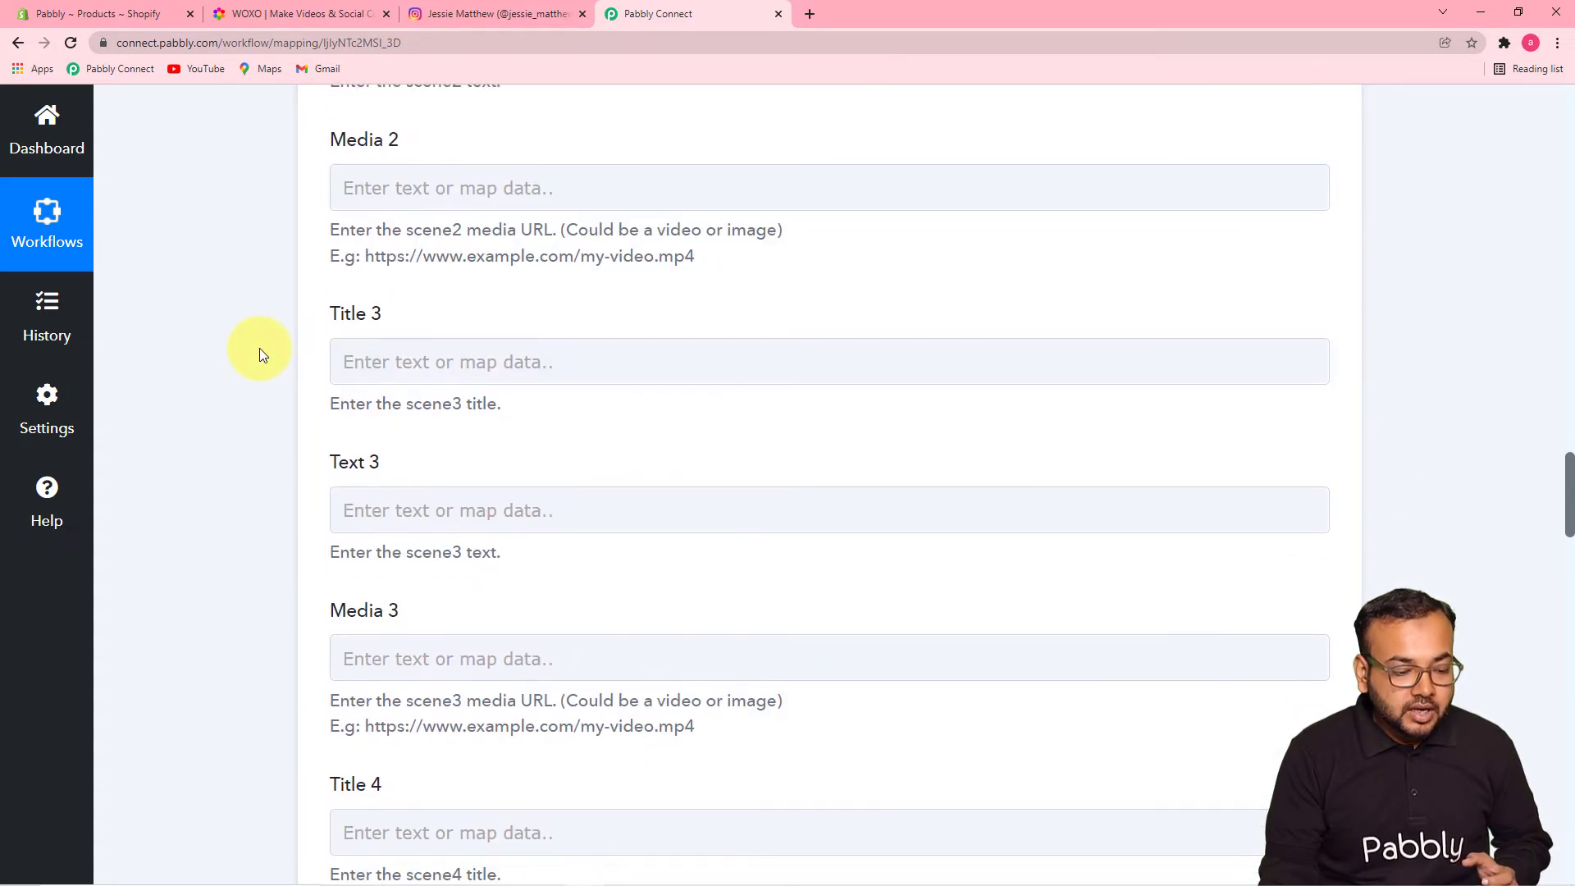
{"action": "scroll", "coordinate": [259, 353], "scroll_direction": "up", "scroll_amount": 1}
{"action": "scroll", "coordinate": [259, 352], "scroll_direction": "down", "scroll_amount": 8}
{"action": "scroll", "coordinate": [260, 352], "scroll_direction": "down", "scroll_amount": 5}
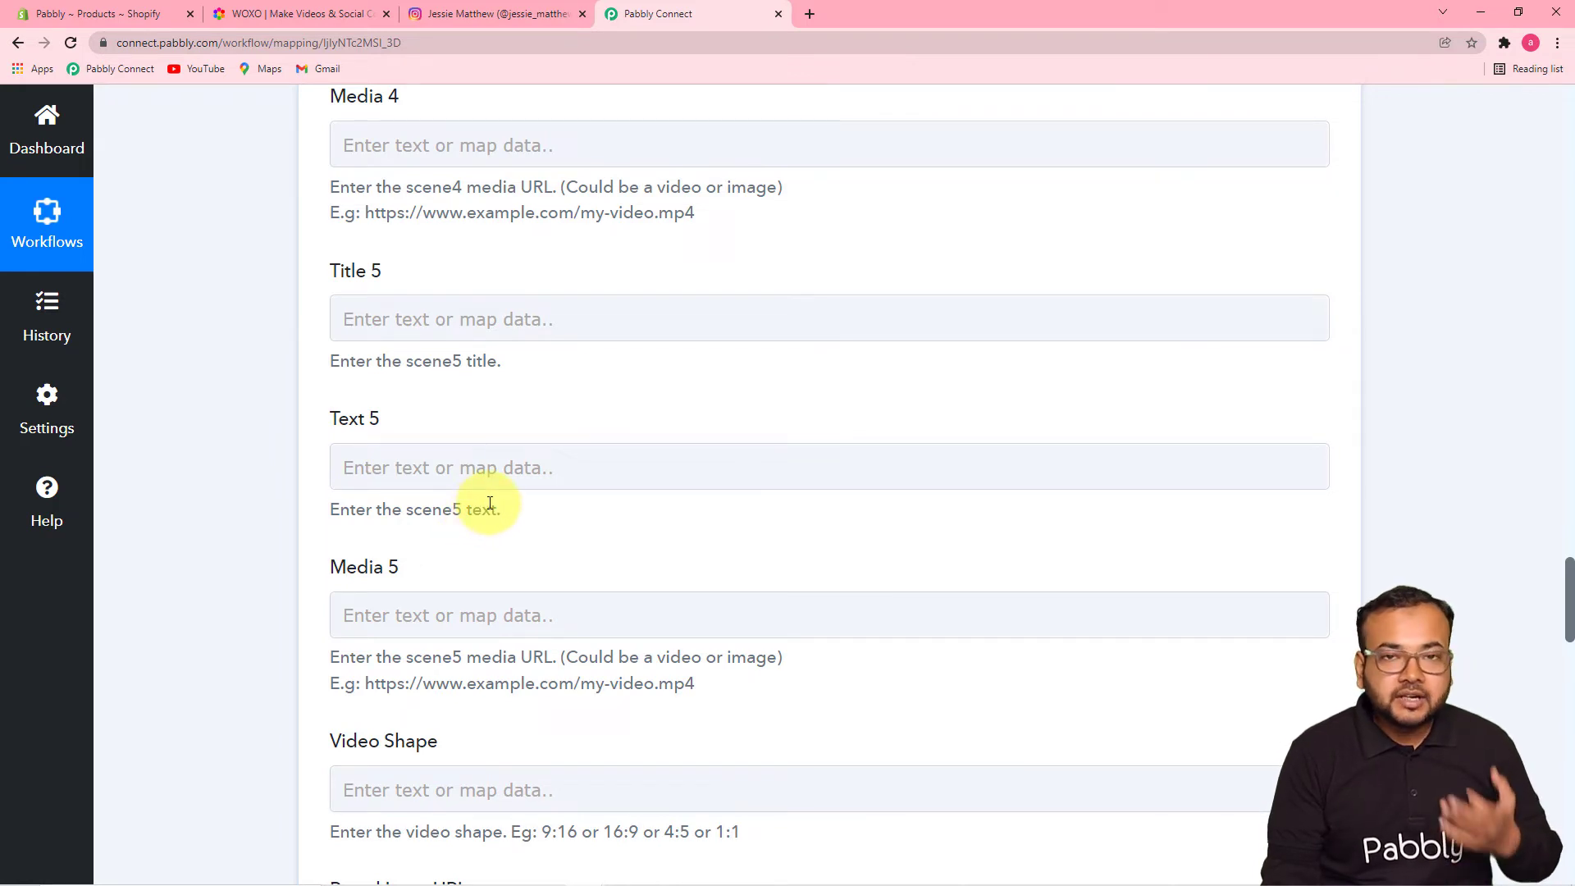
{"action": "scroll", "coordinate": [431, 421], "scroll_direction": "up", "scroll_amount": 10}
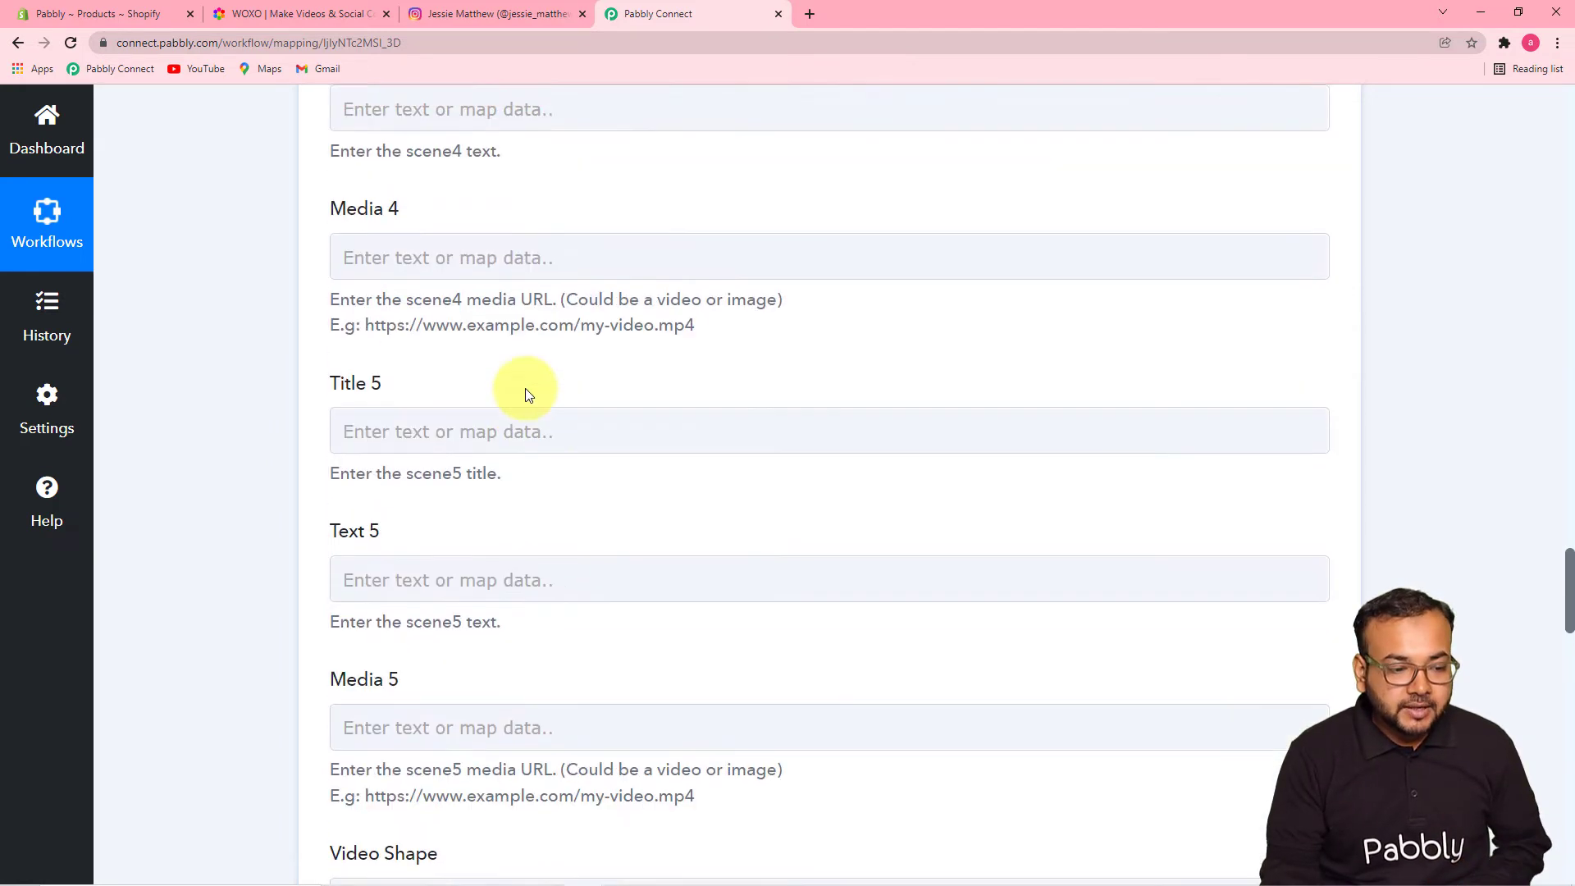
{"action": "scroll", "coordinate": [525, 387], "scroll_direction": "up", "scroll_amount": 1}
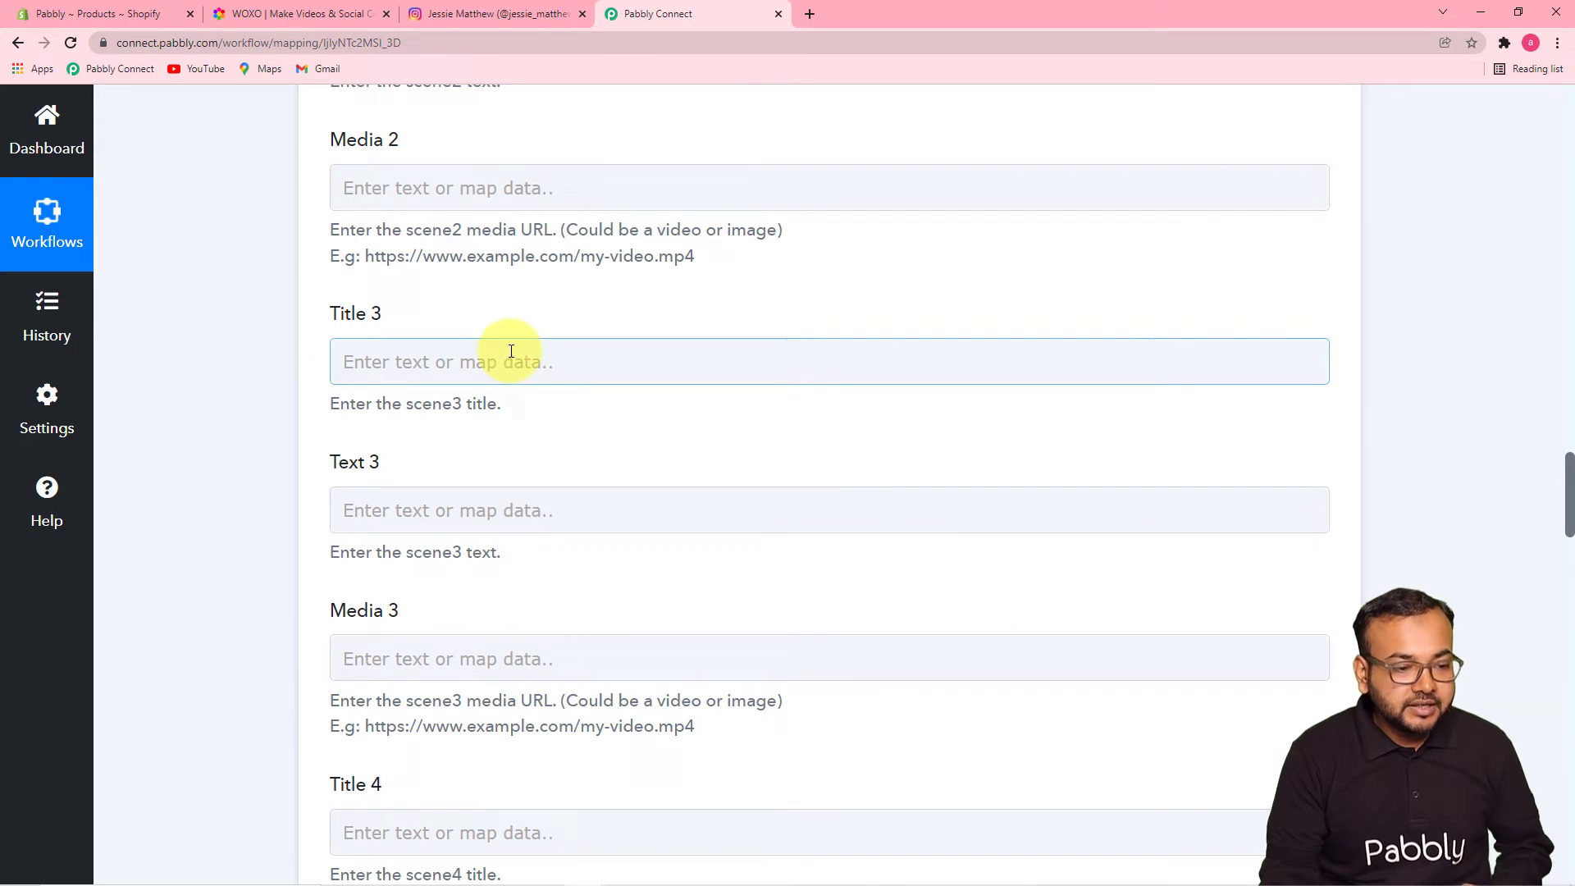
{"action": "scroll", "coordinate": [289, 251], "scroll_direction": "up", "scroll_amount": 5}
{"action": "scroll", "coordinate": [296, 249], "scroll_direction": "up", "scroll_amount": 5}
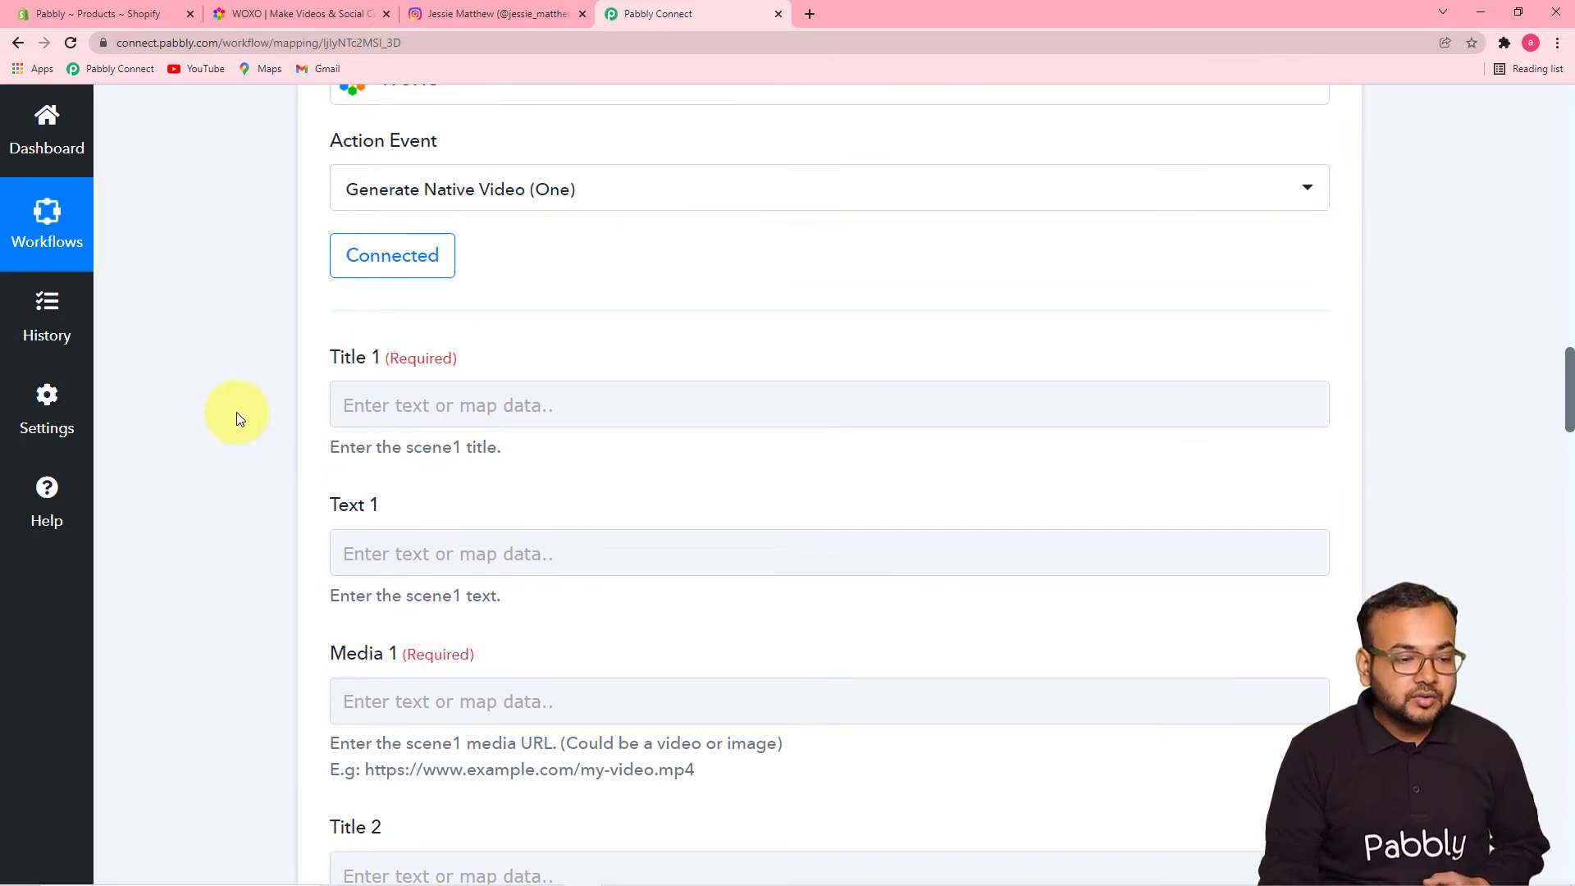
{"action": "scroll", "coordinate": [240, 418], "scroll_direction": "up", "scroll_amount": 10}
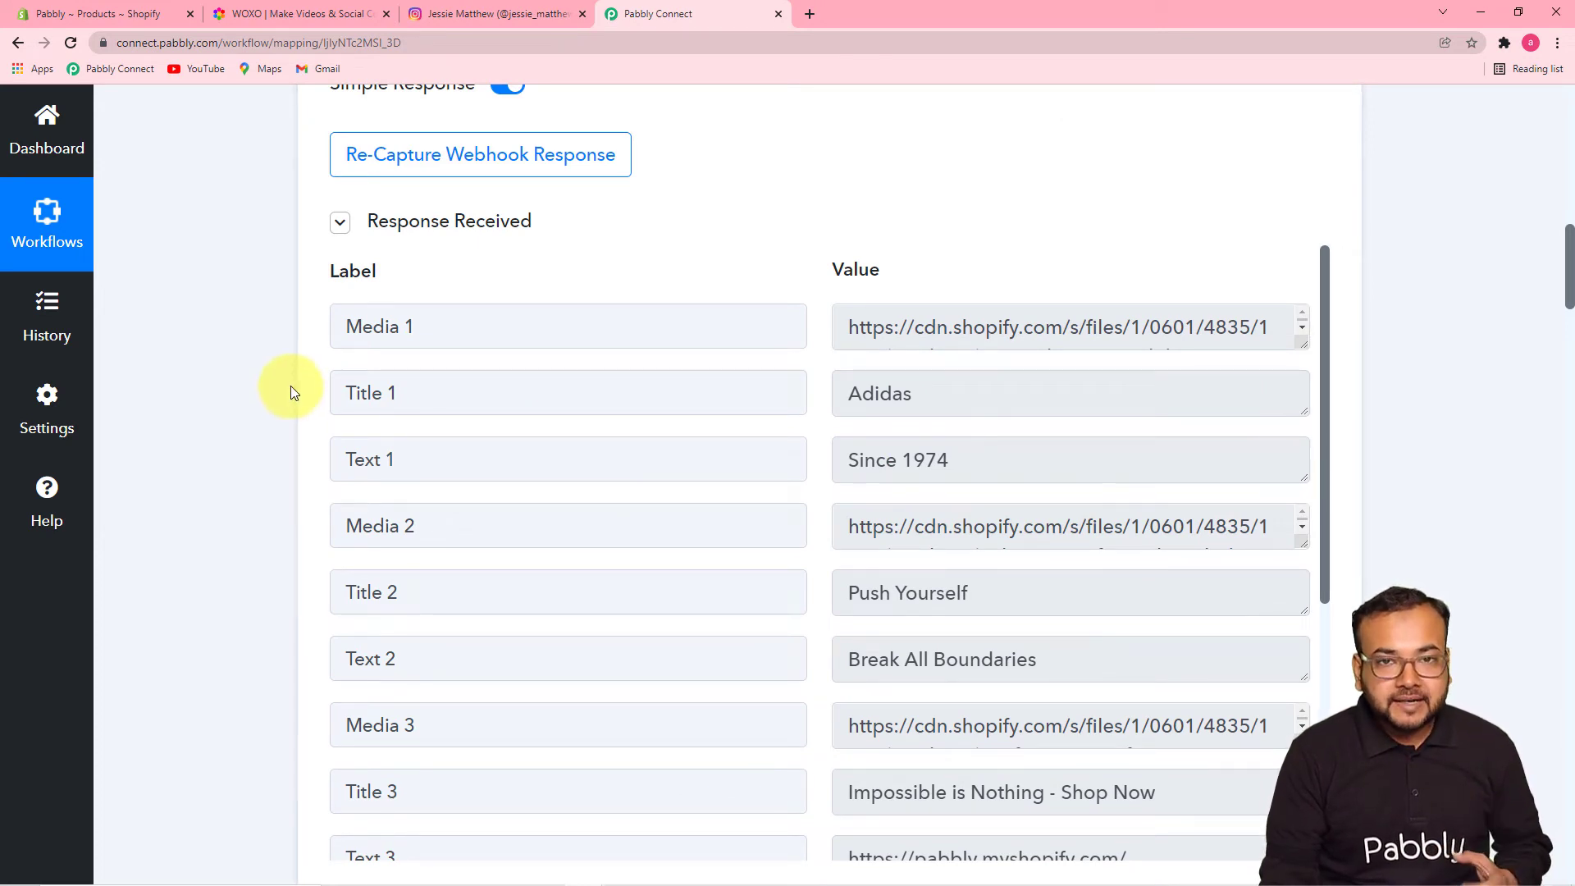
- Map the required Title 1 field of the WOXO action to the Google Sheets value "Title 1 : Adidas"
{"action": "scroll", "coordinate": [292, 392], "scroll_direction": "down", "scroll_amount": 6}
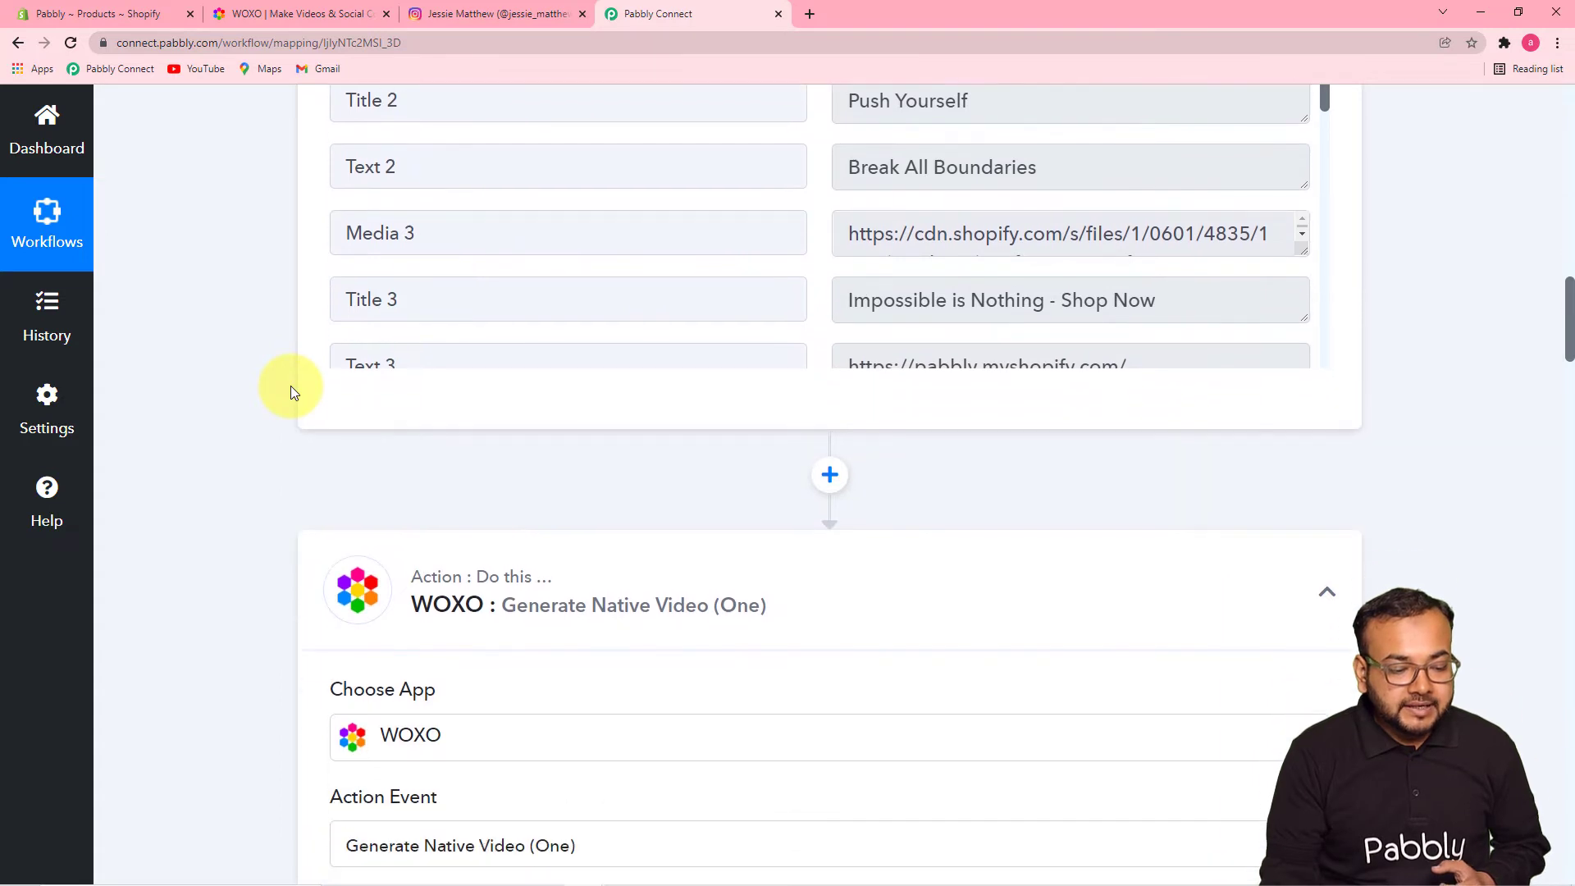
{"action": "scroll", "coordinate": [291, 386], "scroll_direction": "down", "scroll_amount": 12}
{"action": "scroll", "coordinate": [290, 386], "scroll_direction": "up", "scroll_amount": 3}
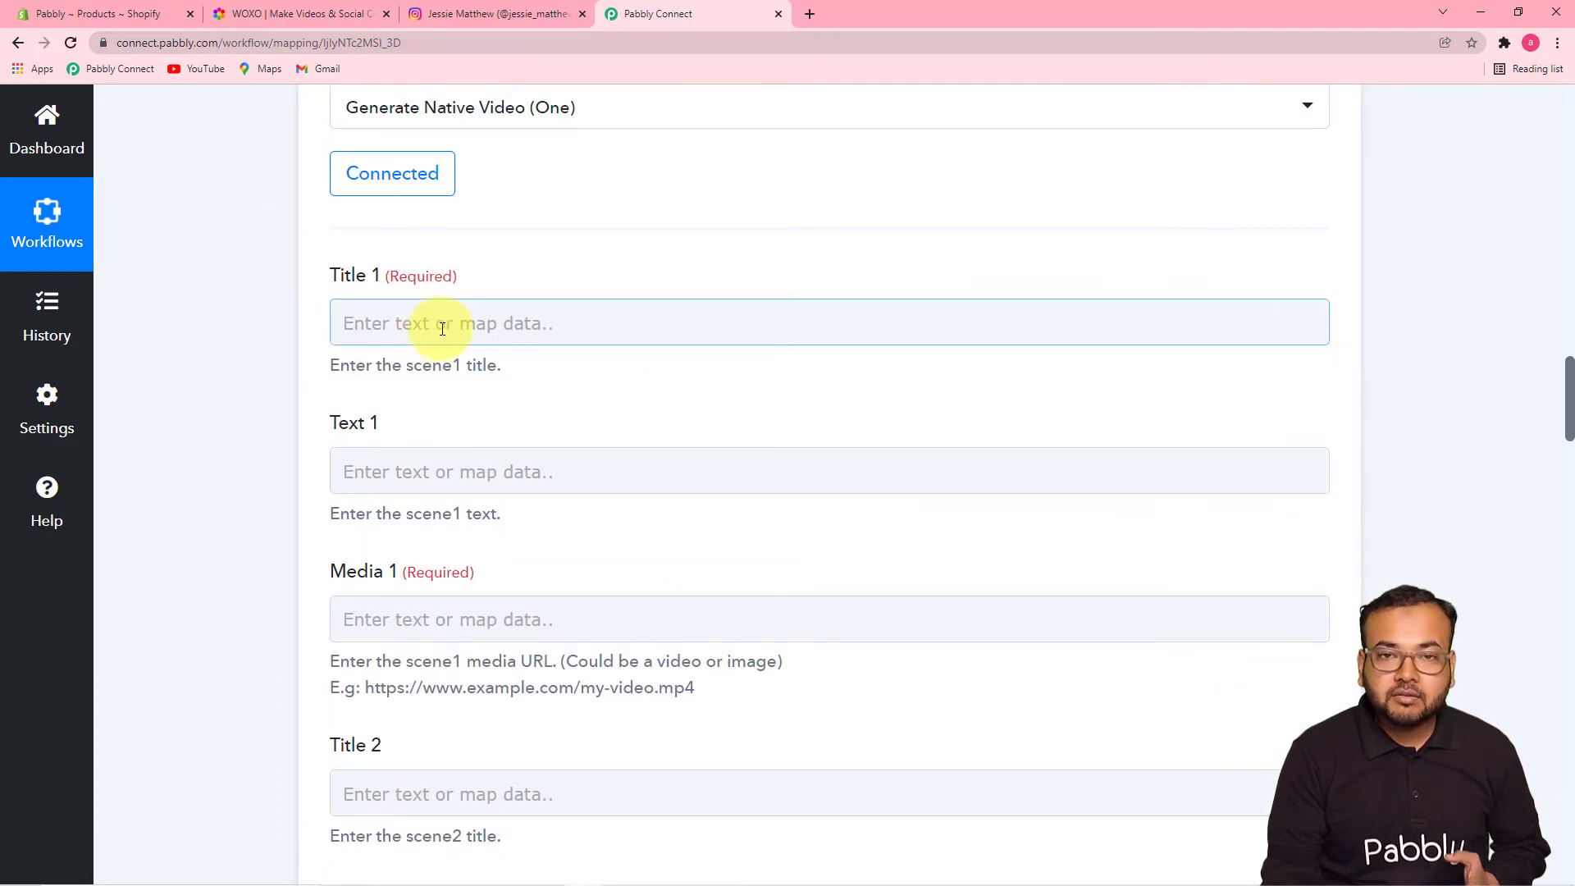
{"action": "left_click", "coordinate": [443, 327]}
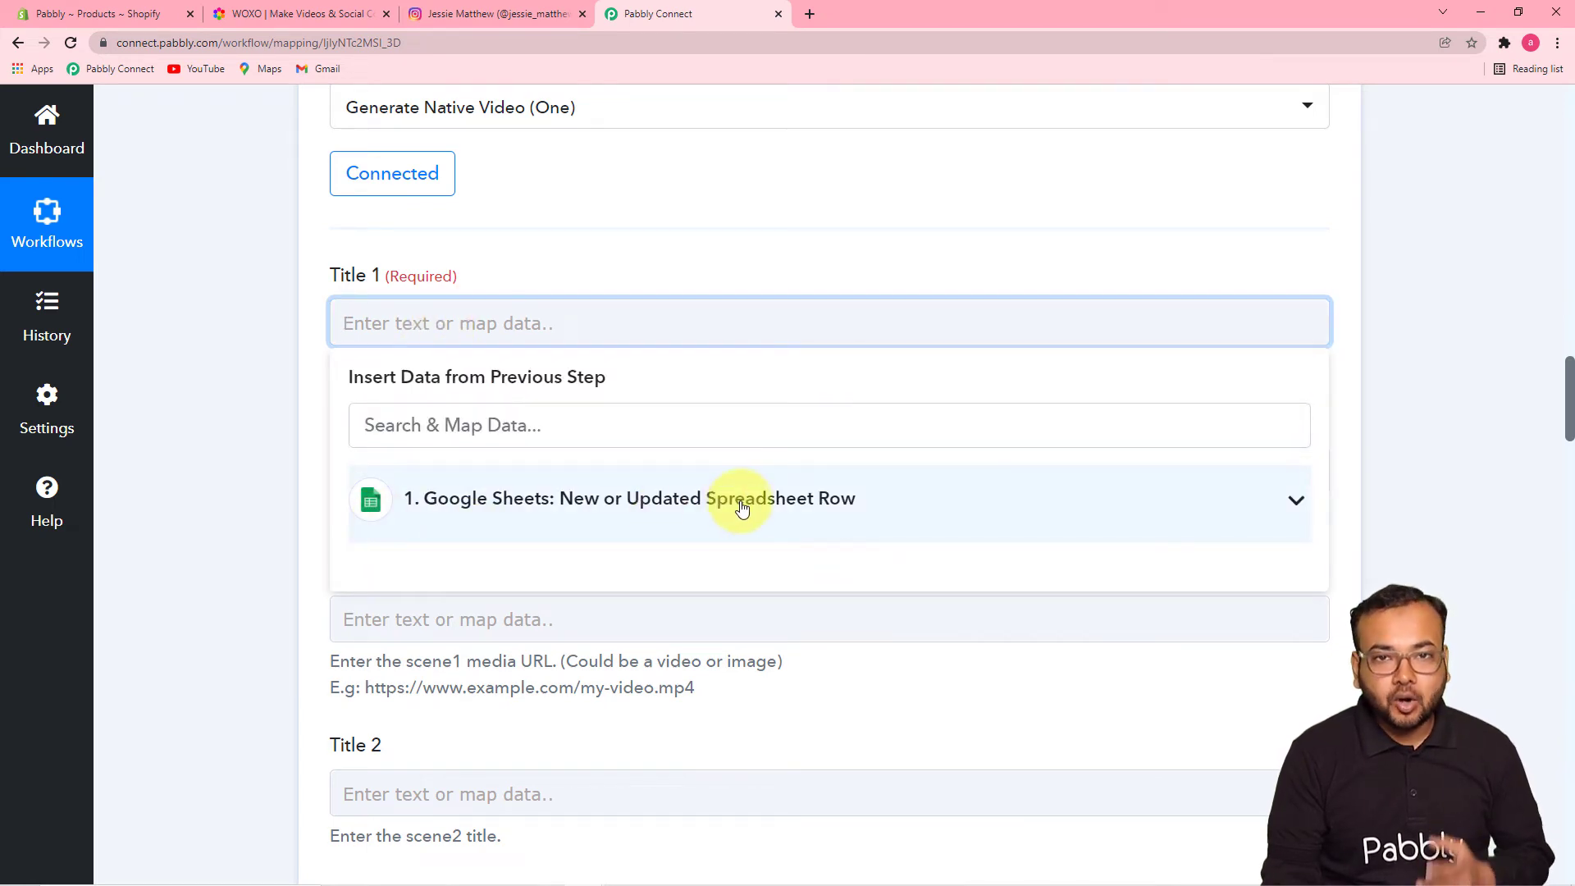
{"action": "left_click", "coordinate": [629, 497]}
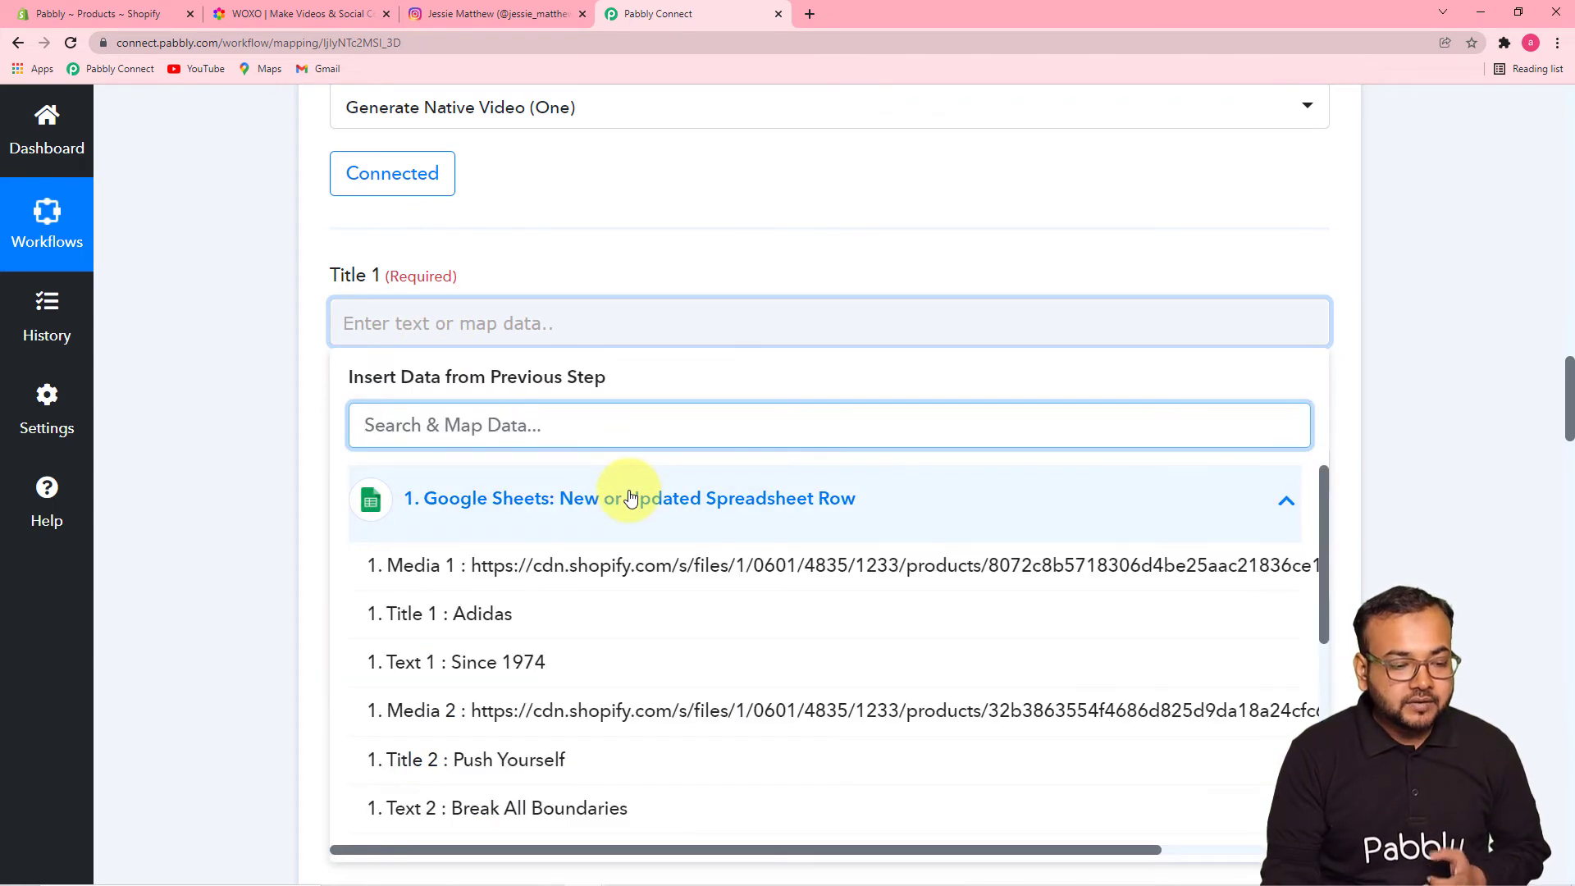
{"action": "scroll", "coordinate": [607, 579], "scroll_direction": "down", "scroll_amount": 2}
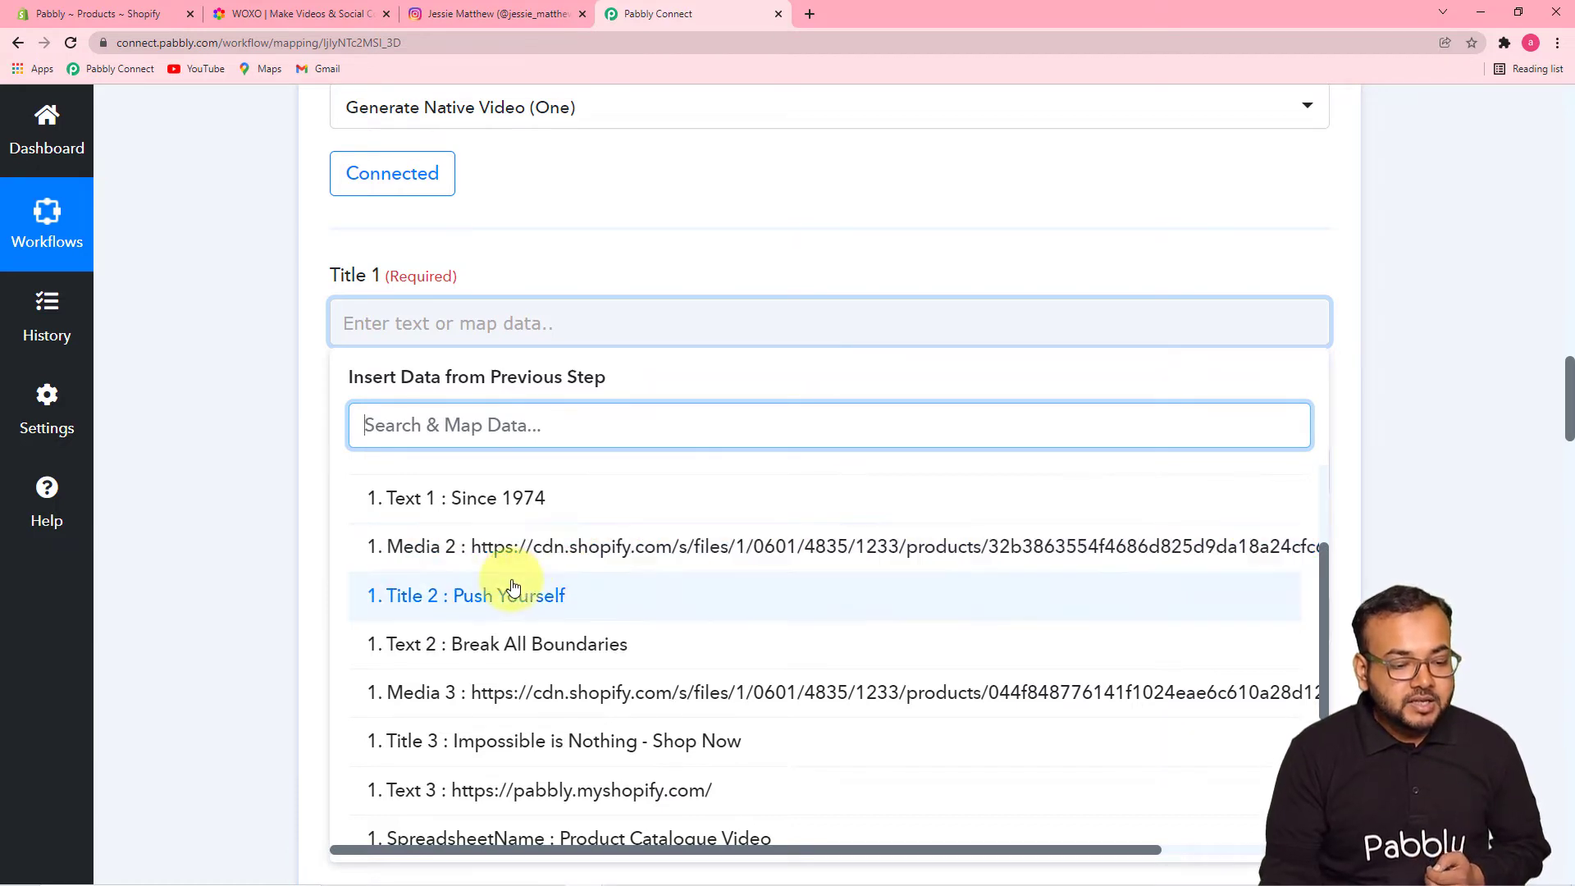
{"action": "scroll", "coordinate": [574, 585], "scroll_direction": "up", "scroll_amount": 2}
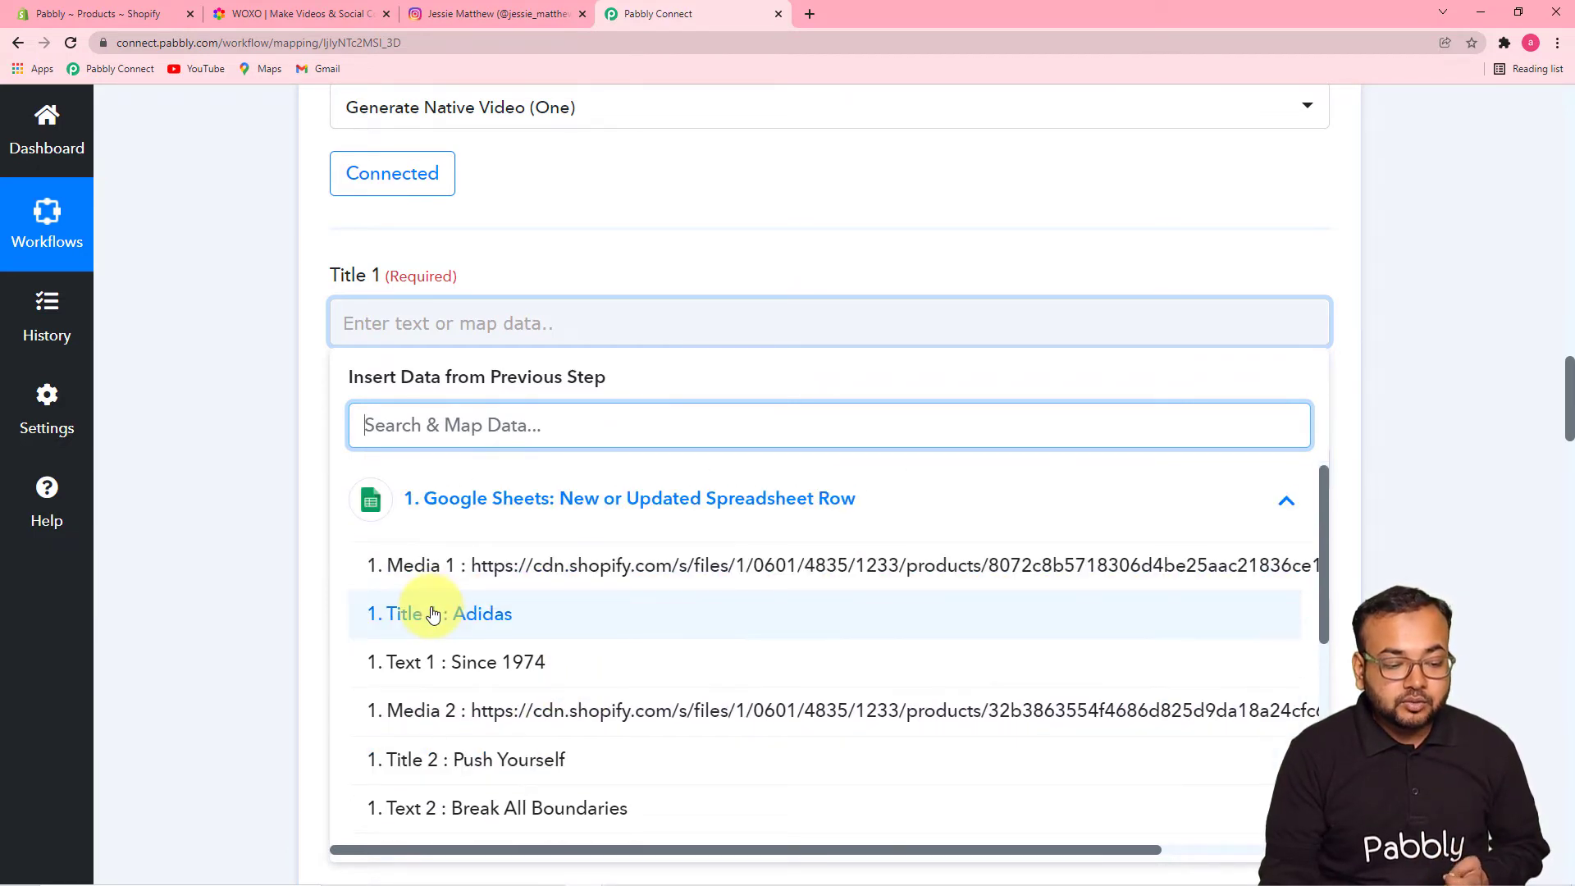
{"action": "left_click", "coordinate": [480, 615]}
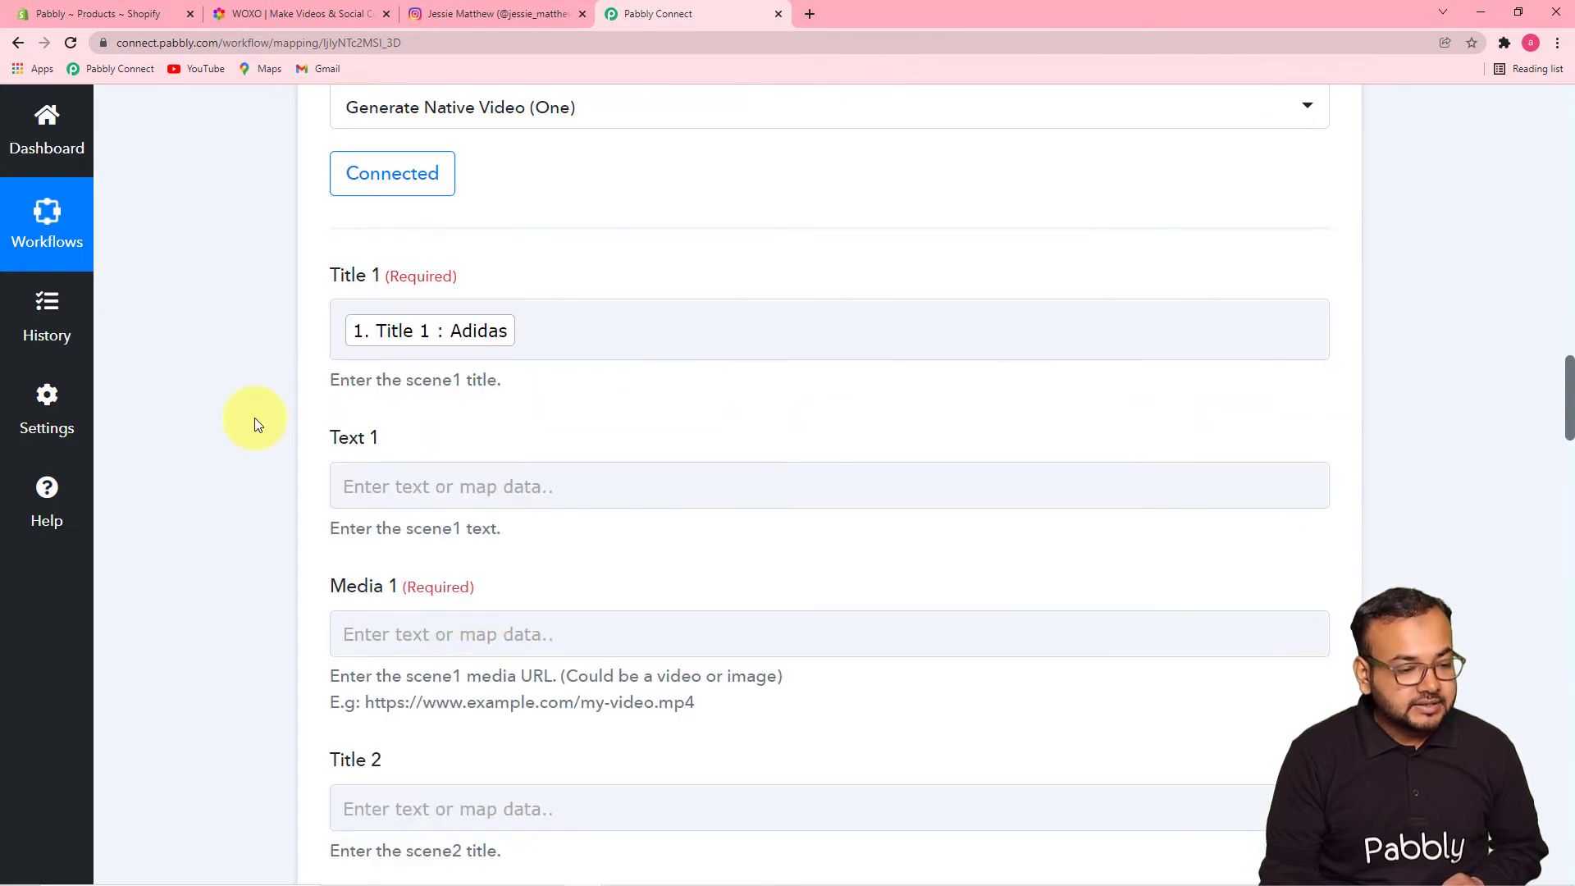
- Map the scene 1 Text 1 field to the Google Sheets value "Text 1 : Since 1974"
{"action": "scroll", "coordinate": [254, 417], "scroll_direction": "down", "scroll_amount": 3}
{"action": "left_click", "coordinate": [419, 261]}
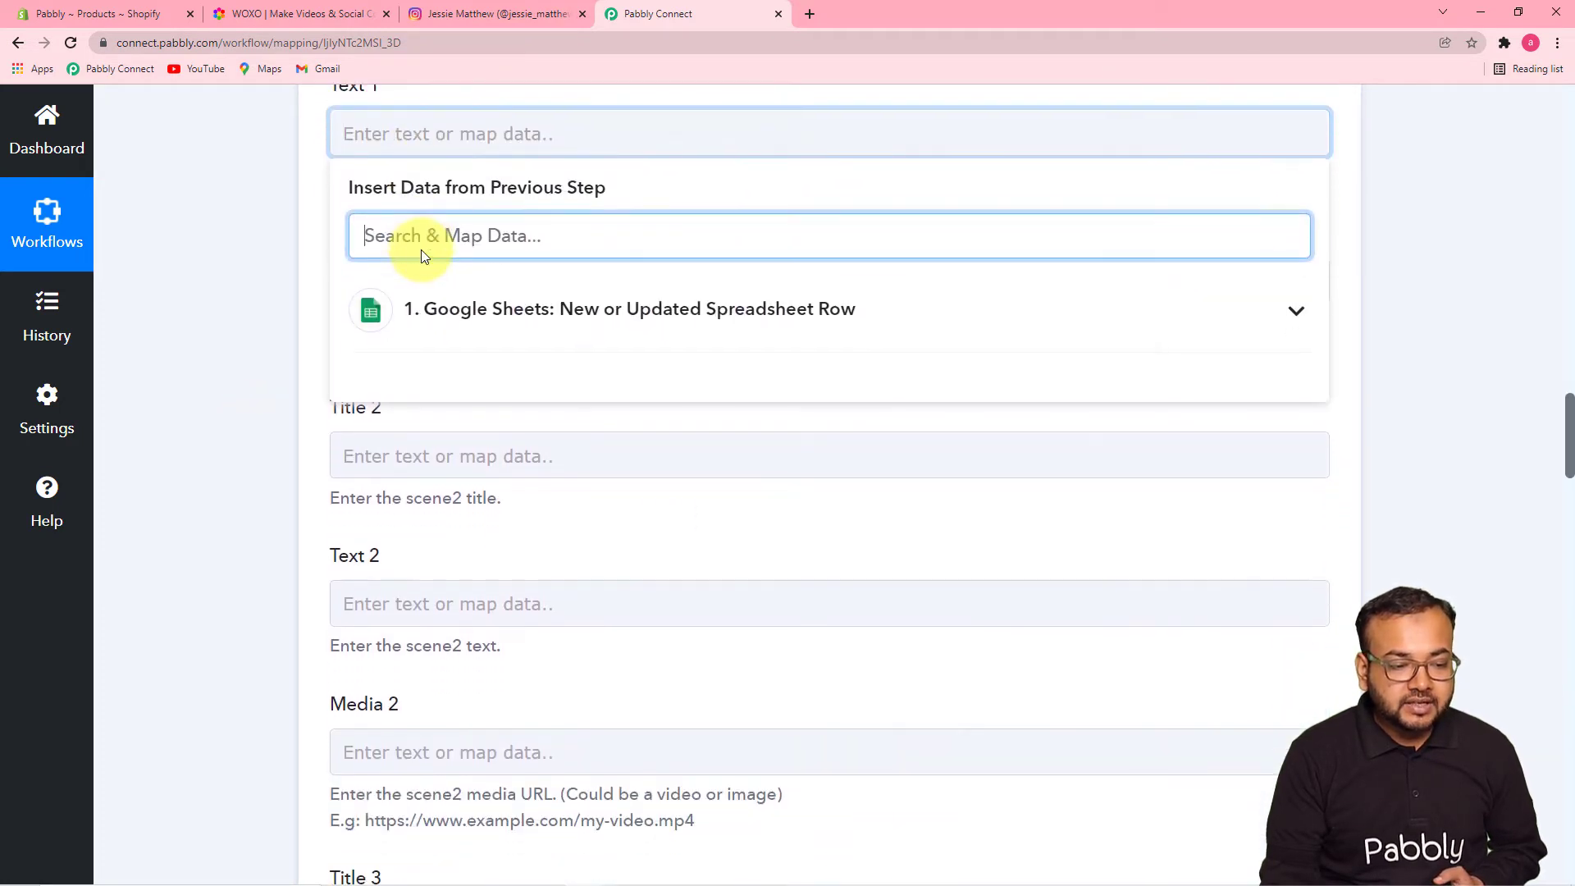
{"action": "left_click", "coordinate": [526, 335]}
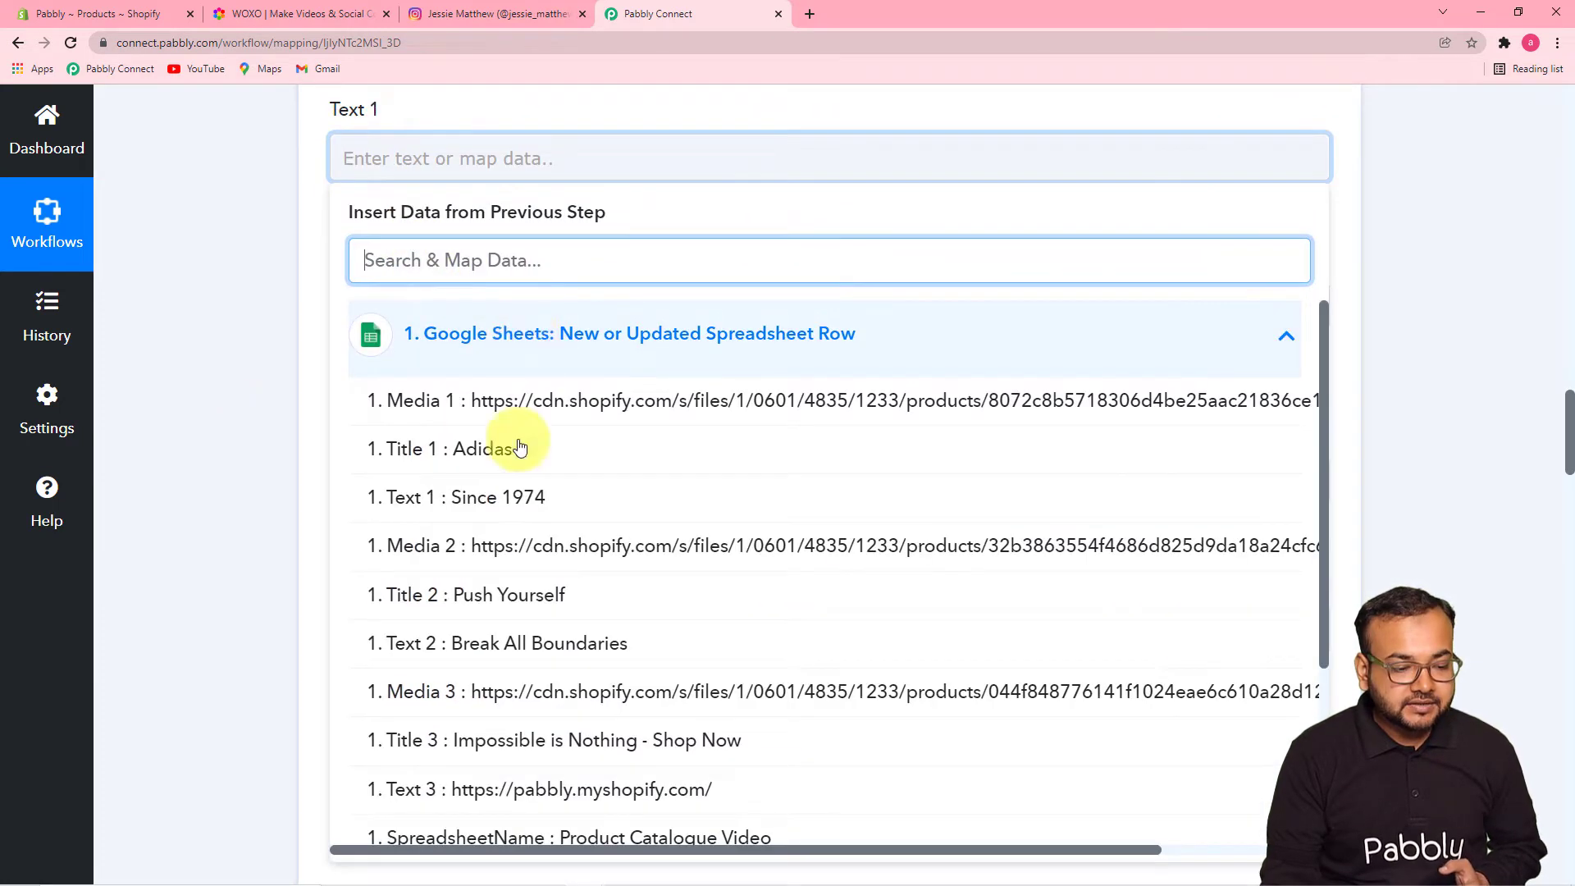
{"action": "left_click", "coordinate": [495, 507]}
{"action": "left_click", "coordinate": [294, 323]}
- Map the required Media 1 field to the Media 1 image URL from the Google Sheets row
{"action": "scroll", "coordinate": [296, 327], "scroll_direction": "down", "scroll_amount": 2}
{"action": "left_click", "coordinate": [421, 230]}
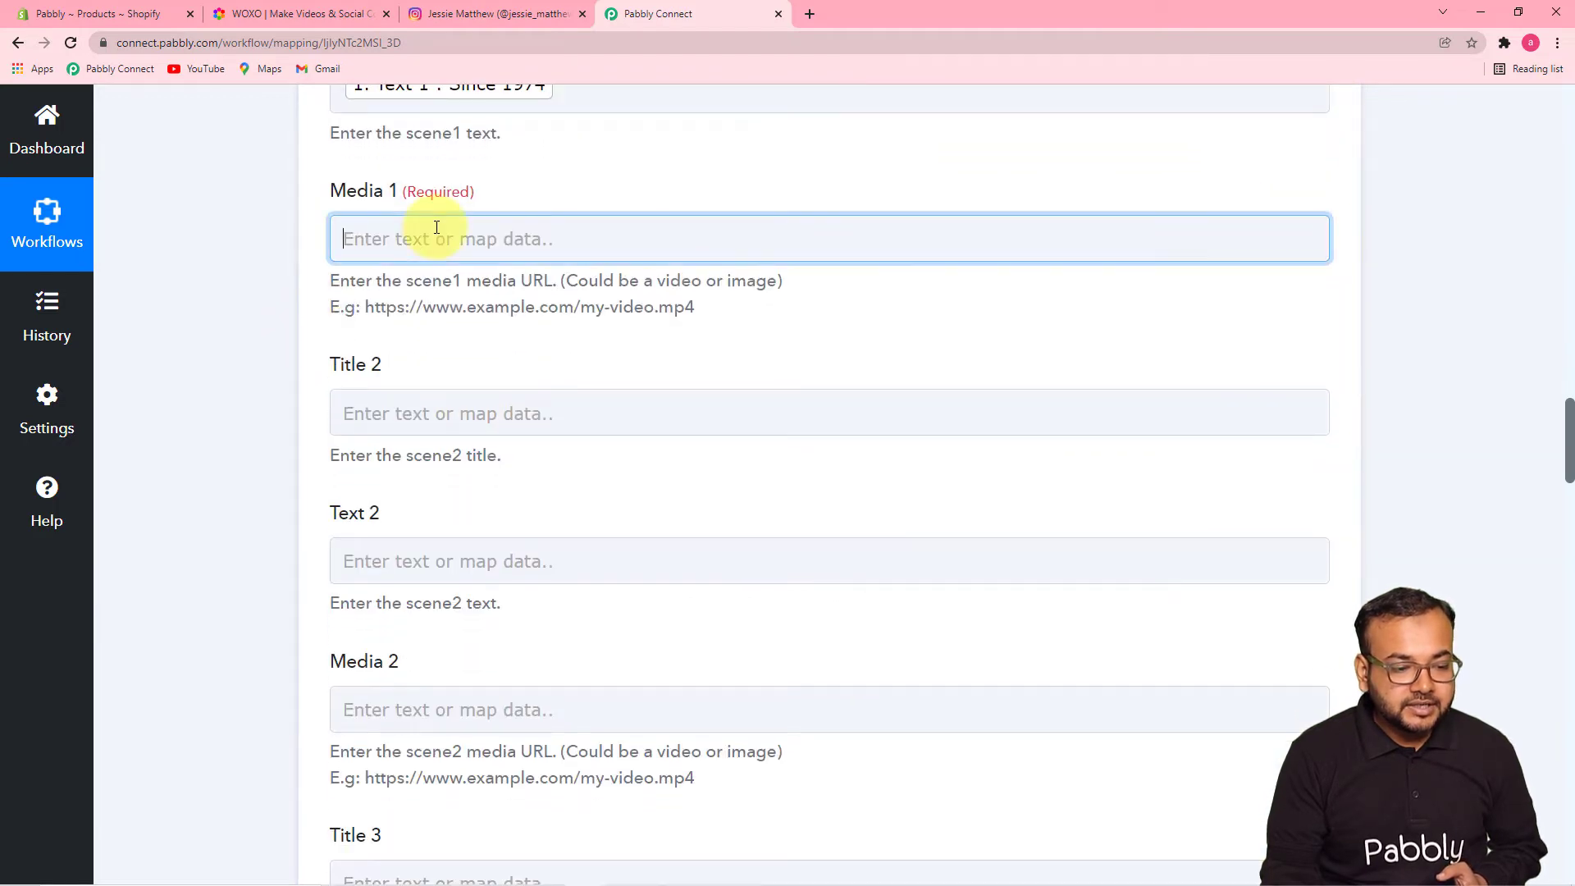
{"action": "left_click", "coordinate": [474, 362]}
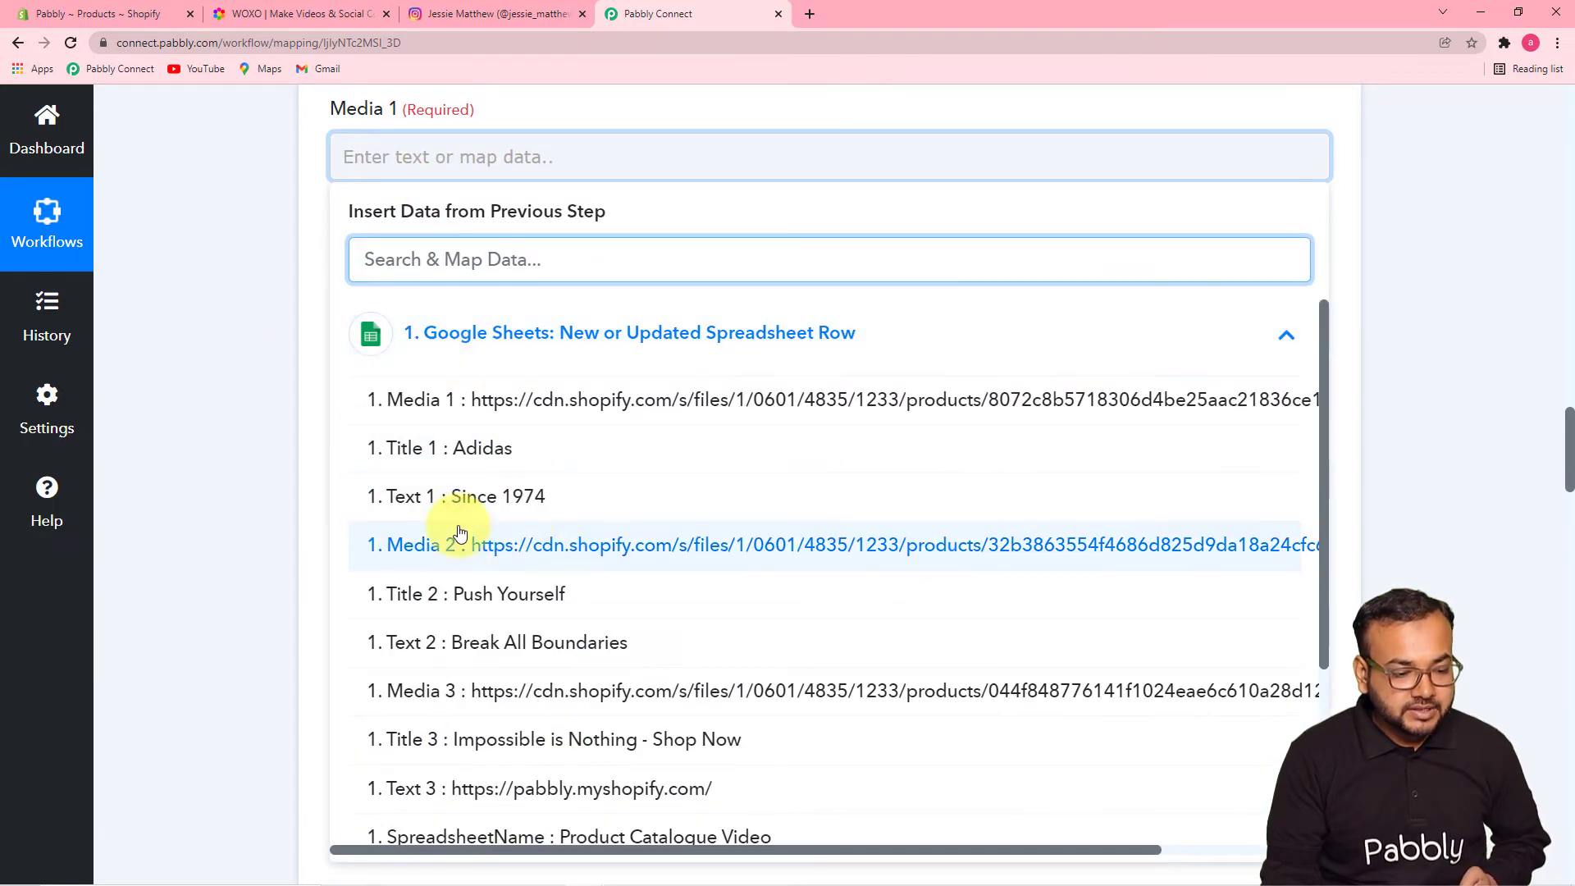
{"action": "left_click", "coordinate": [500, 408]}
{"action": "left_click", "coordinate": [275, 353]}
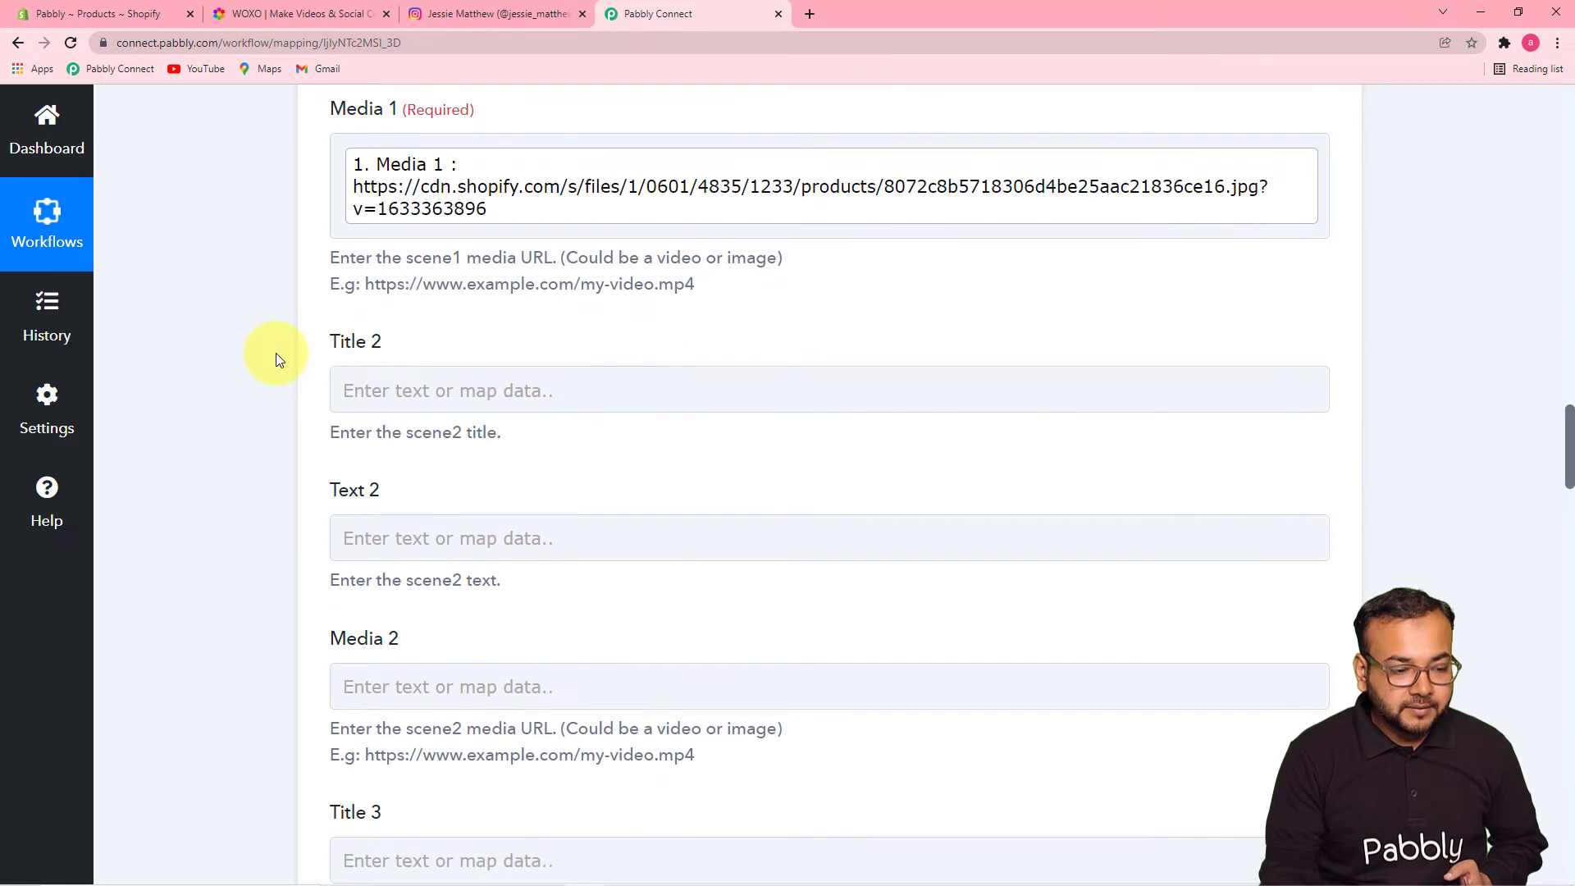
- Map the scene 2 Title 2 field to the Google Sheets value "Title 2 : Push Yourself"
{"action": "scroll", "coordinate": [275, 353], "scroll_direction": "down", "scroll_amount": 2}
{"action": "left_click", "coordinate": [575, 218]}
{"action": "scroll", "coordinate": [573, 179], "scroll_direction": "down", "scroll_amount": 4}
{"action": "scroll", "coordinate": [572, 188], "scroll_direction": "up", "scroll_amount": 2}
{"action": "left_click", "coordinate": [562, 229]}
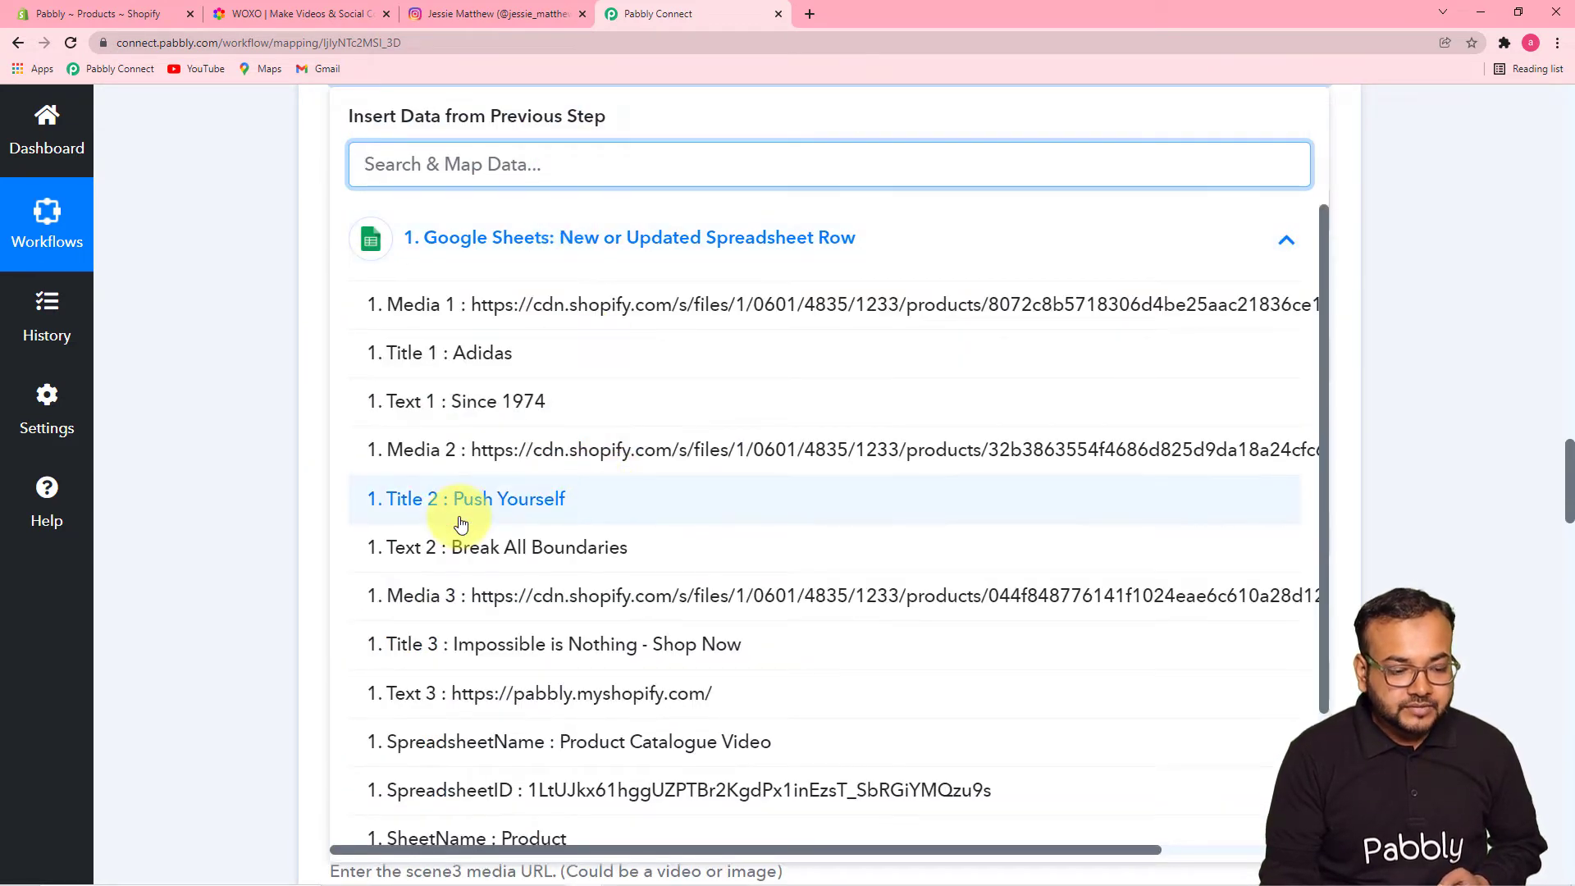
{"action": "left_click", "coordinate": [496, 524]}
{"action": "left_click", "coordinate": [239, 310]}
- Map the scene 2 Text 2 field to the Google Sheets value "Text 2 : Break All Boundaries"
{"action": "left_click", "coordinate": [465, 223]}
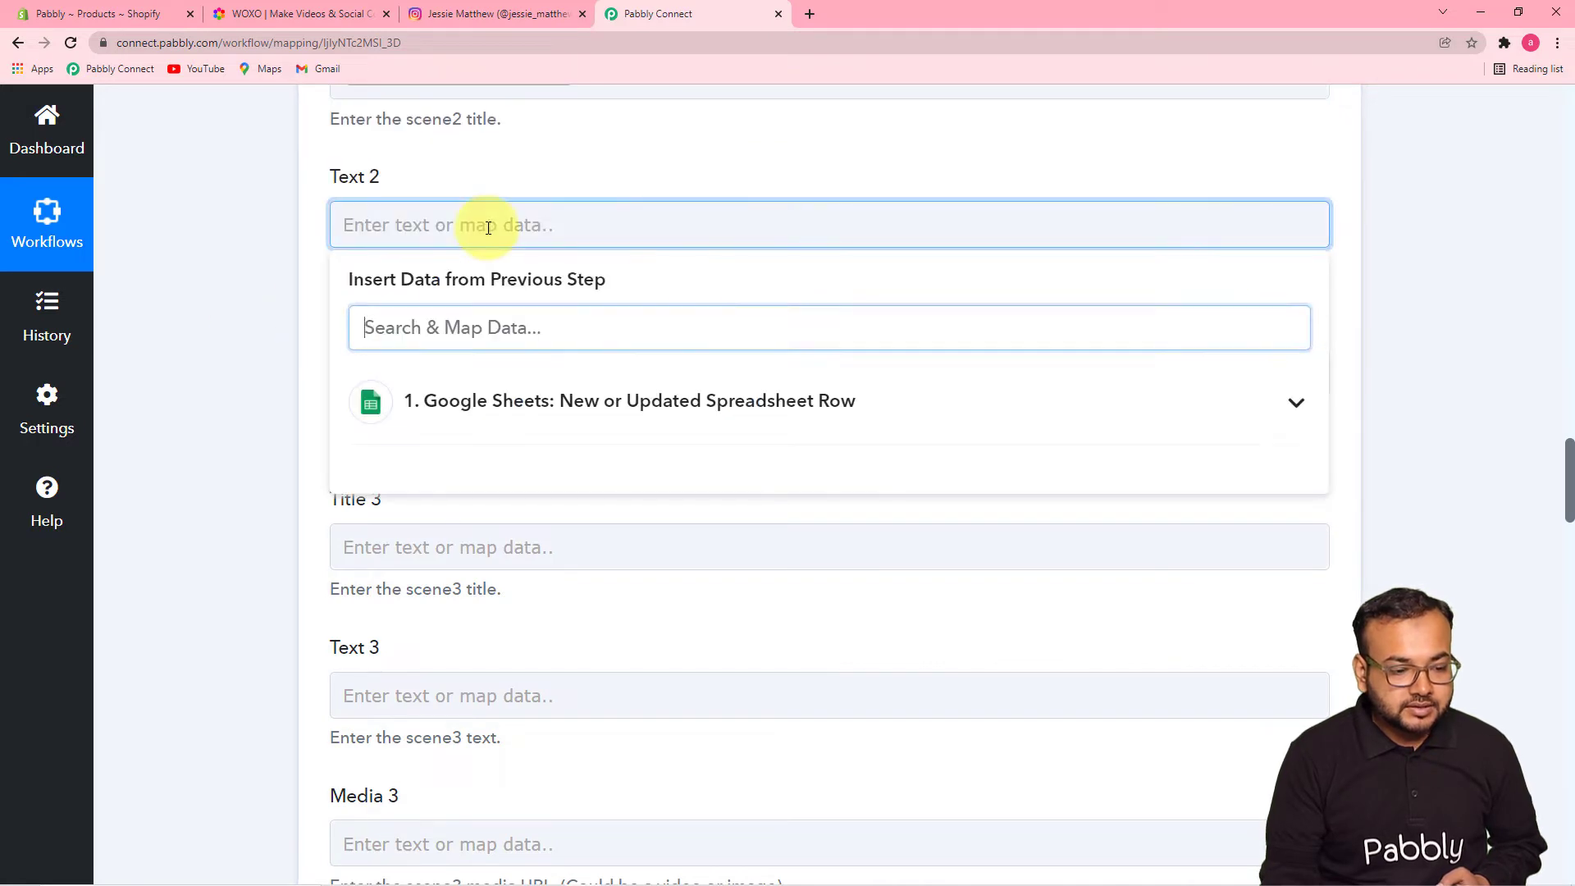
{"action": "scroll", "coordinate": [485, 228], "scroll_direction": "down", "scroll_amount": 3}
{"action": "left_click", "coordinate": [509, 164]}
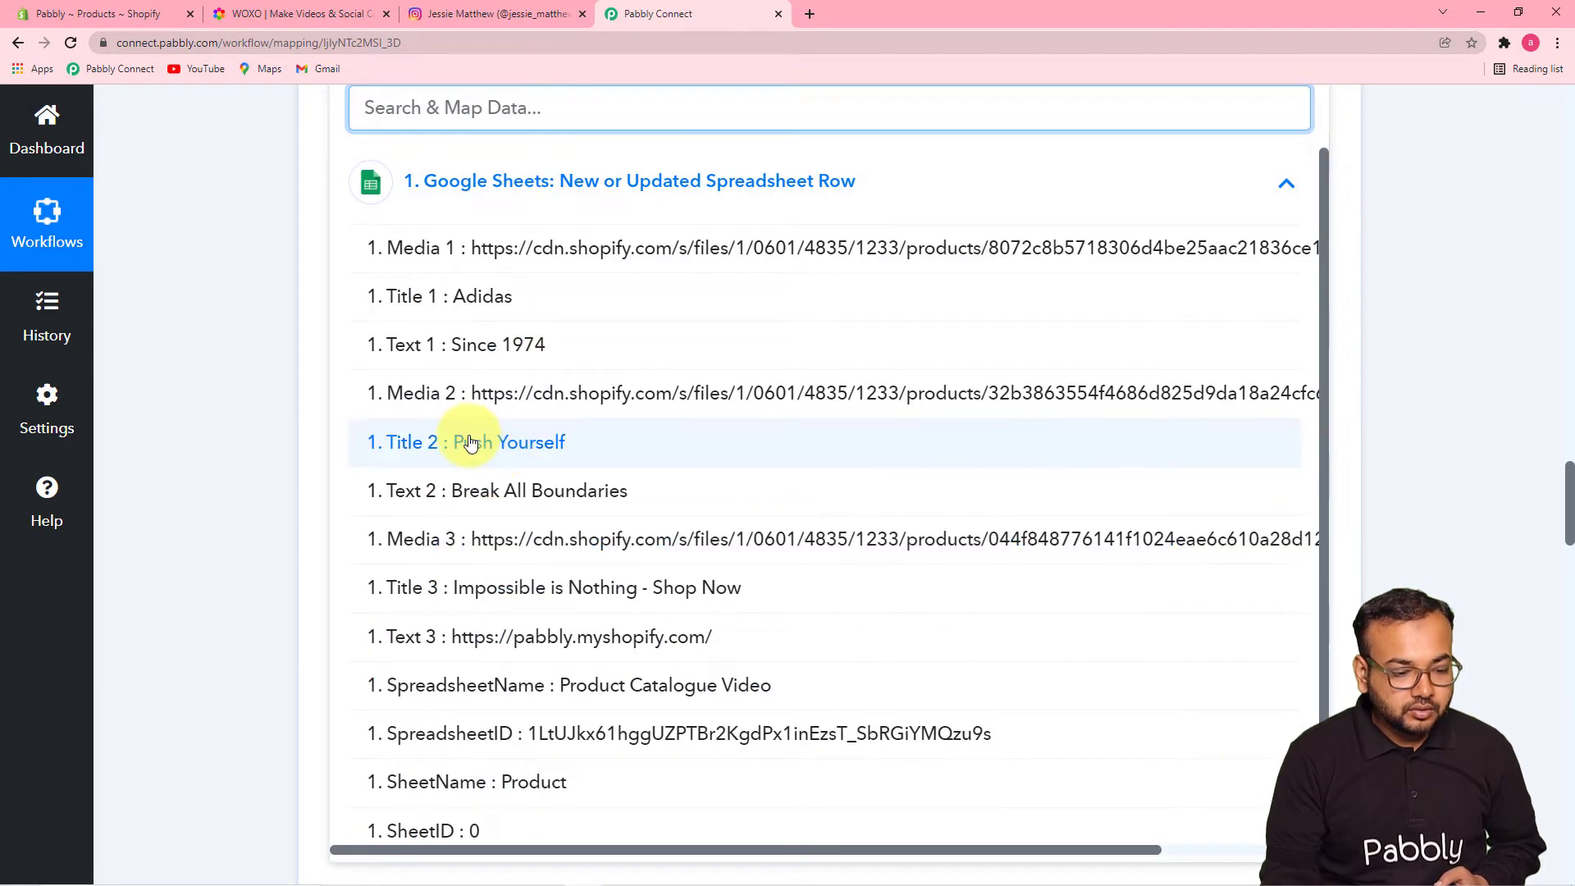
{"action": "left_click", "coordinate": [430, 490]}
{"action": "left_click", "coordinate": [257, 362]}
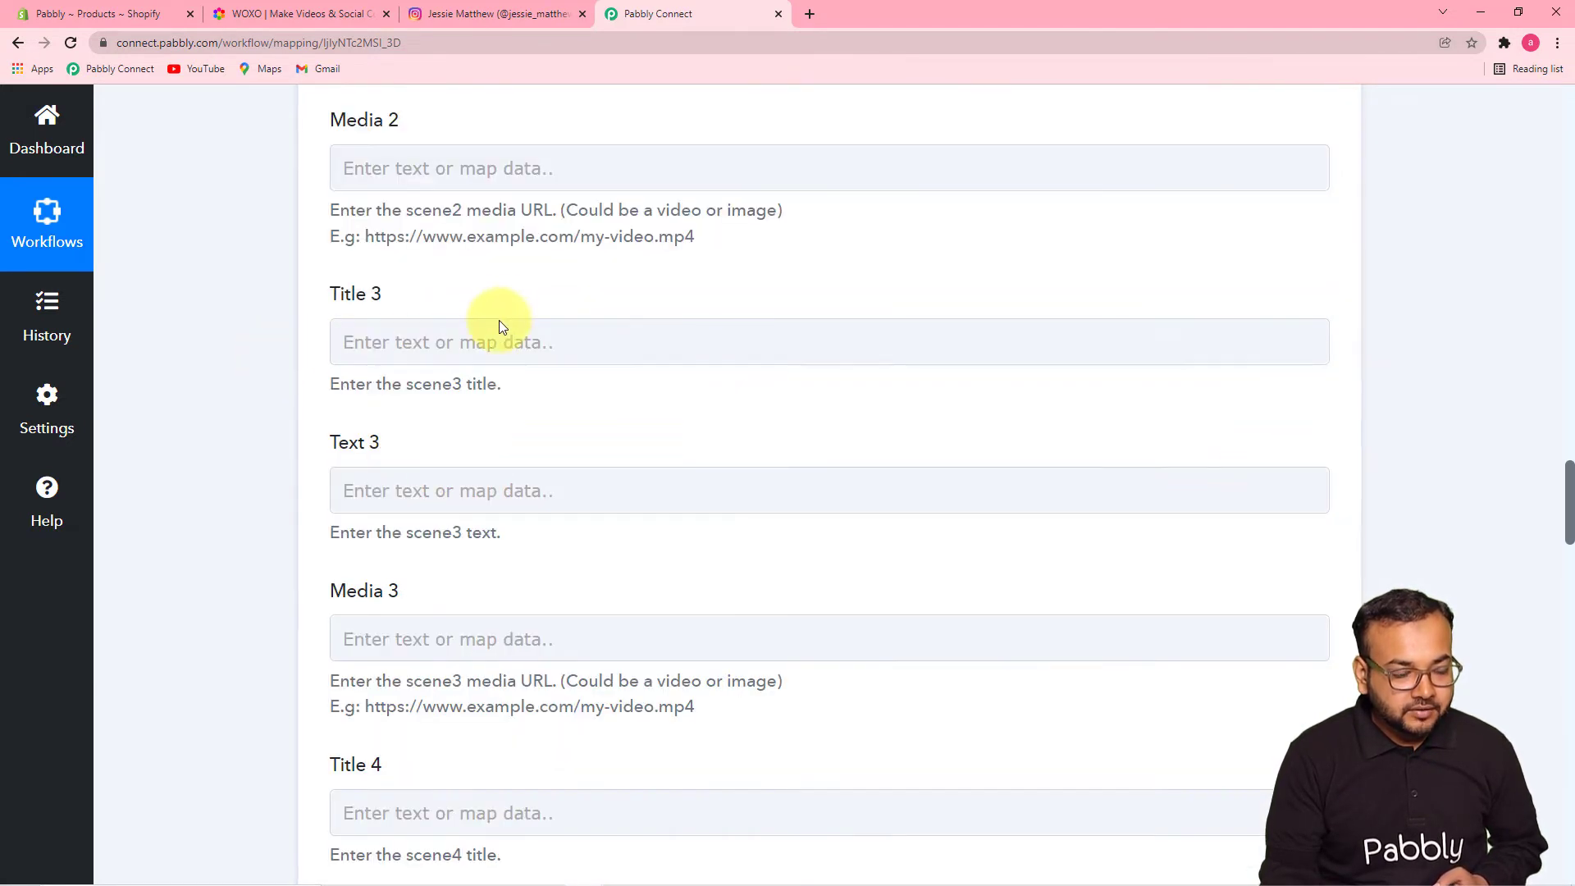
- Map the scene 2 Media 2 field to the Media 2 image URL from the Google Sheets row
{"action": "left_click", "coordinate": [528, 167]}
{"action": "scroll", "coordinate": [538, 209], "scroll_direction": "down", "scroll_amount": 2}
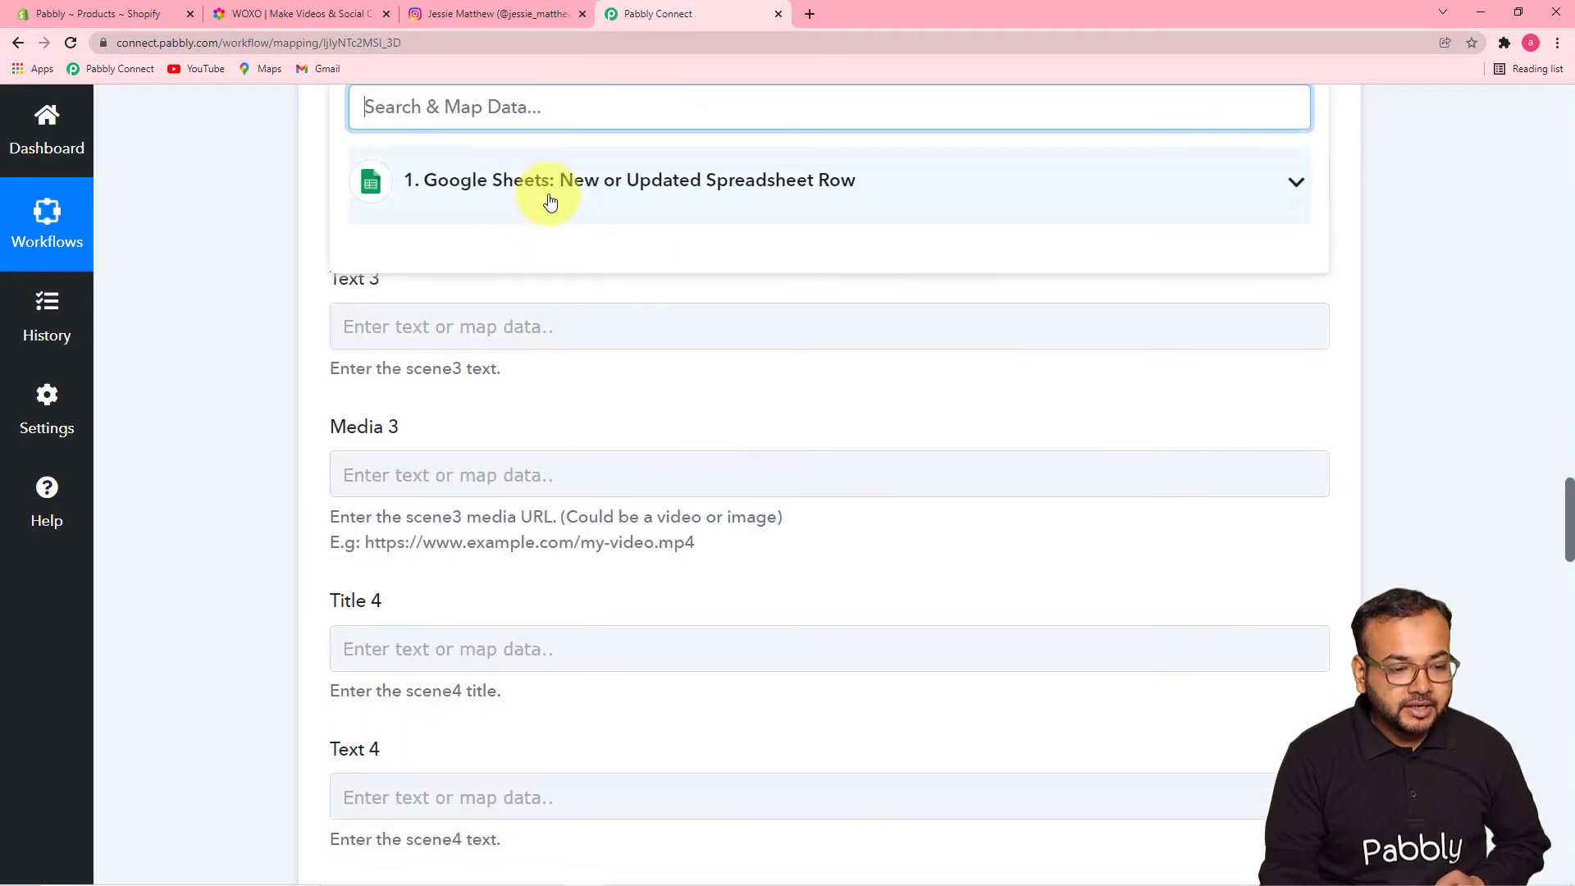
{"action": "left_click", "coordinate": [551, 205]}
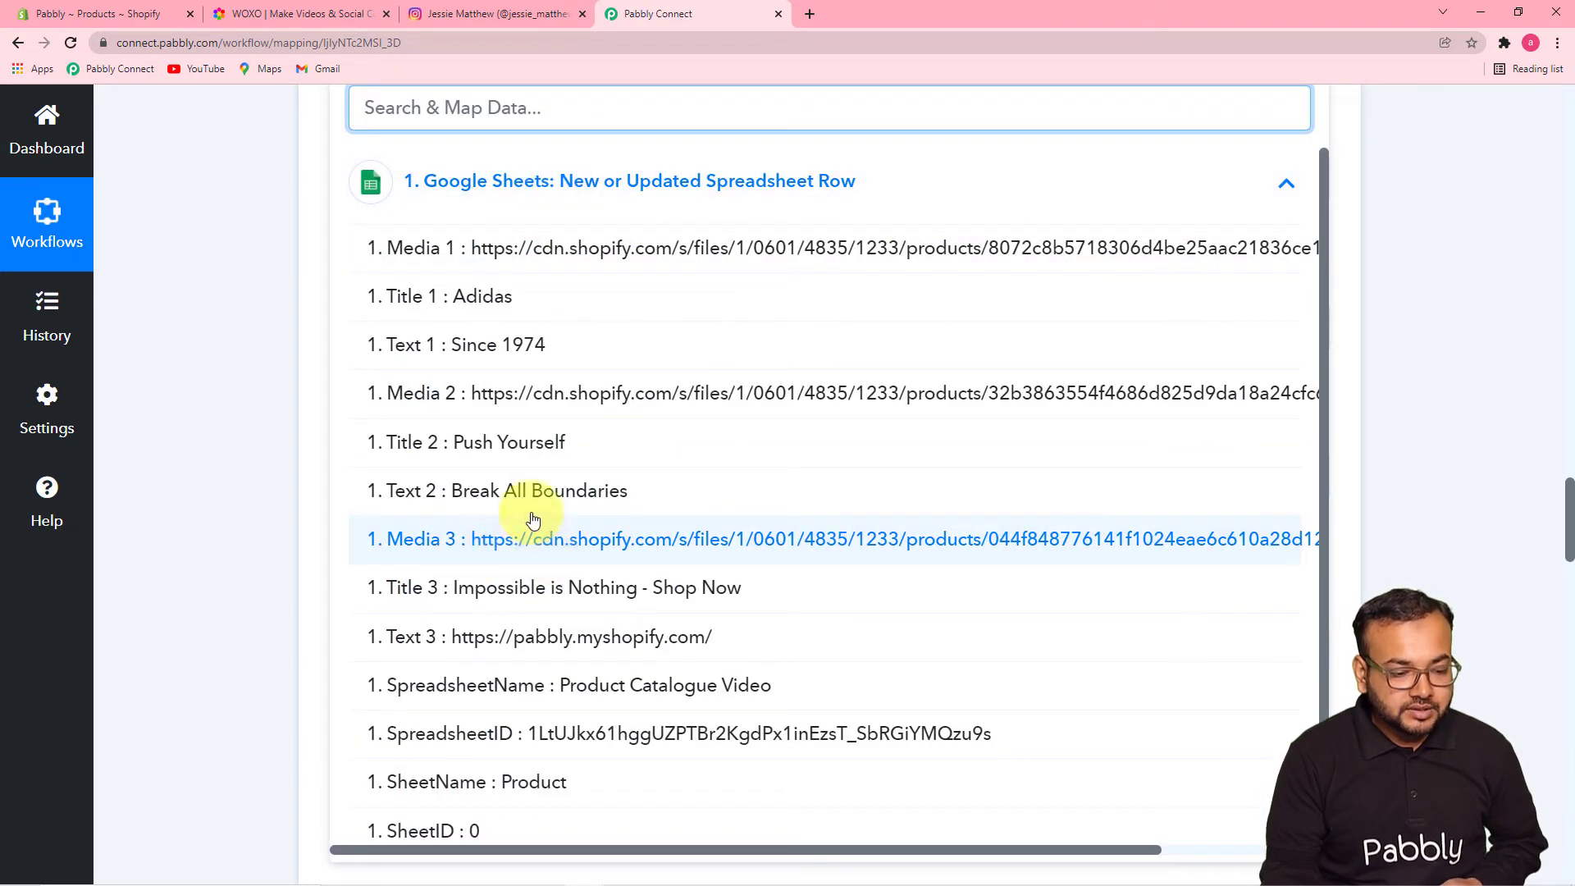
{"action": "left_click", "coordinate": [499, 397]}
{"action": "left_click", "coordinate": [243, 335]}
- Map the scene 3 Title 3 field to the Google Sheets value "Title 3 : Impossible is Nothing - Shop Now"
{"action": "left_click", "coordinate": [424, 238]}
{"action": "scroll", "coordinate": [418, 226], "scroll_direction": "down", "scroll_amount": 4}
{"action": "scroll", "coordinate": [459, 312], "scroll_direction": "up", "scroll_amount": 3}
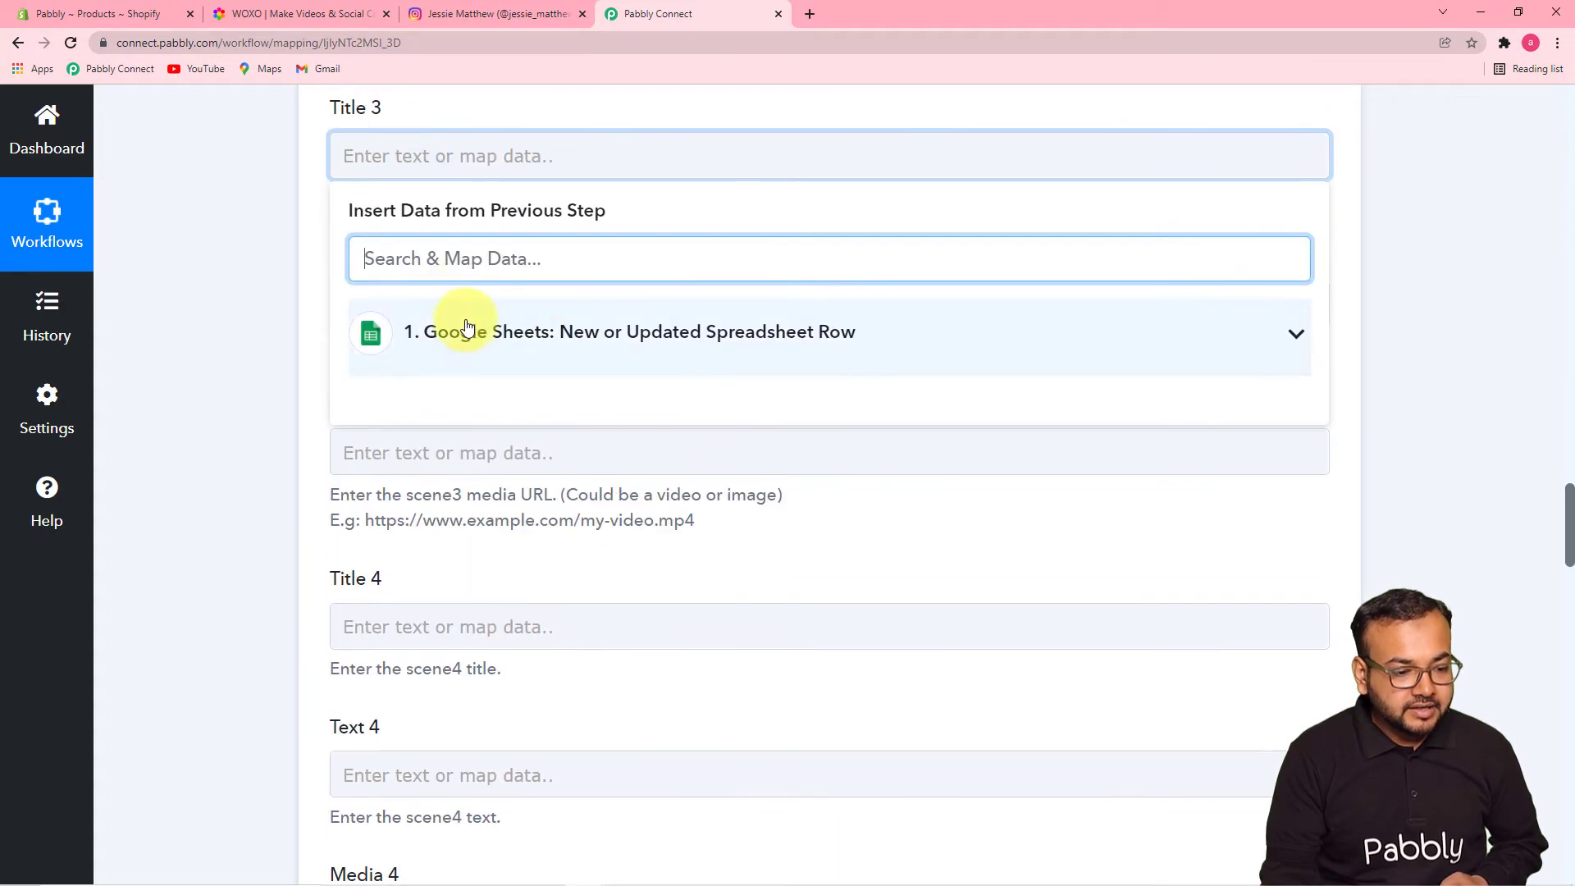
{"action": "left_click", "coordinate": [467, 328]}
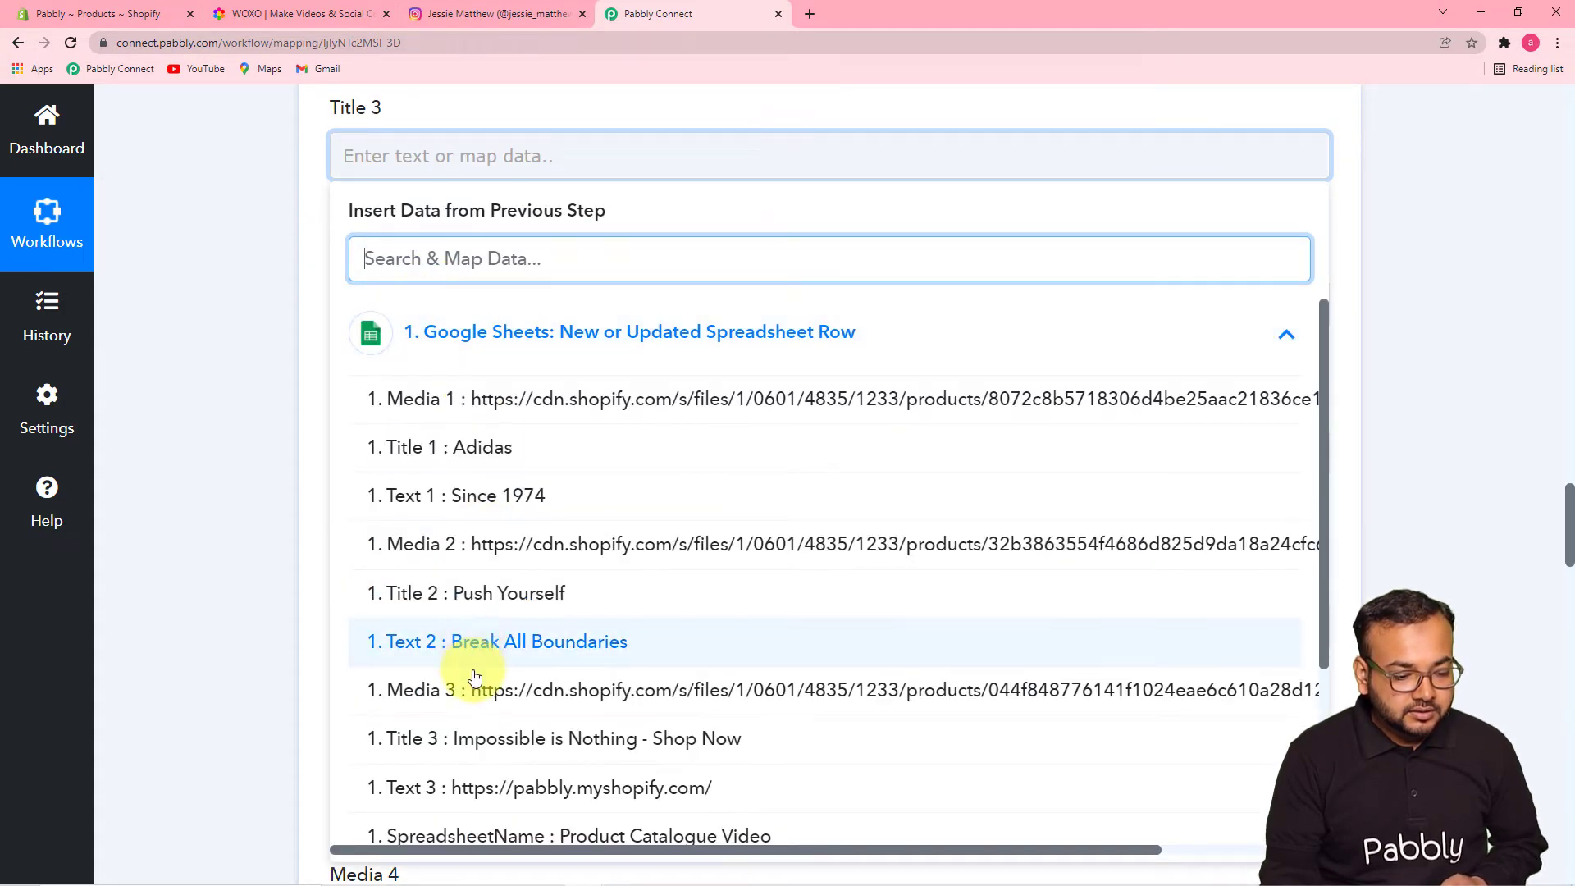
{"action": "scroll", "coordinate": [394, 722], "scroll_direction": "down", "scroll_amount": 1}
{"action": "left_click", "coordinate": [509, 662]}
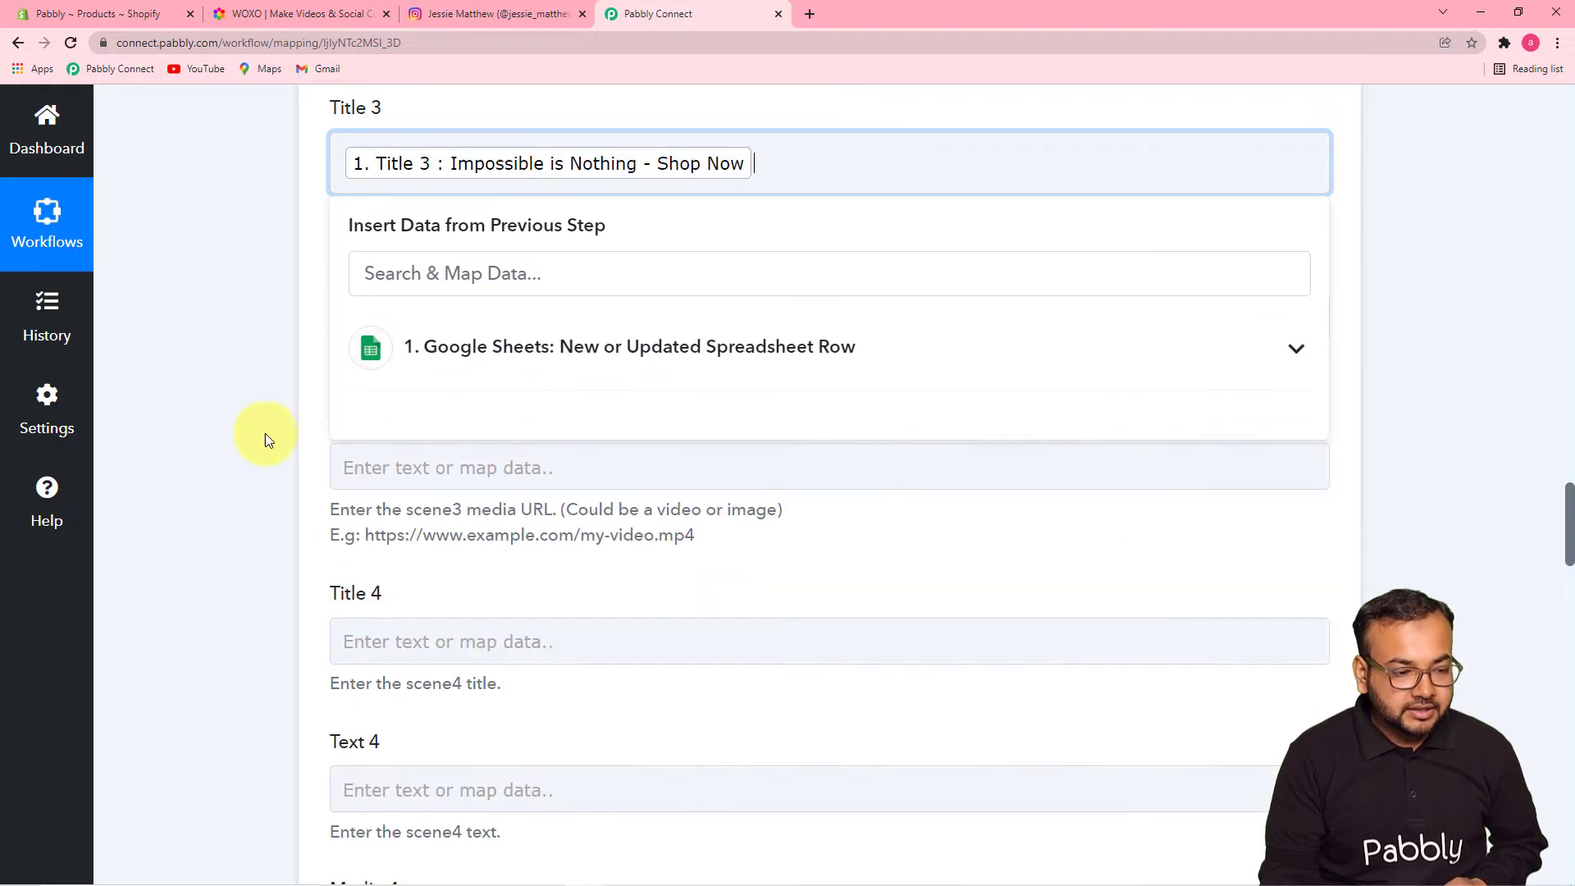
{"action": "left_click", "coordinate": [253, 407]}
{"action": "left_click", "coordinate": [460, 312]}
{"action": "scroll", "coordinate": [484, 246], "scroll_direction": "down", "scroll_amount": 4}
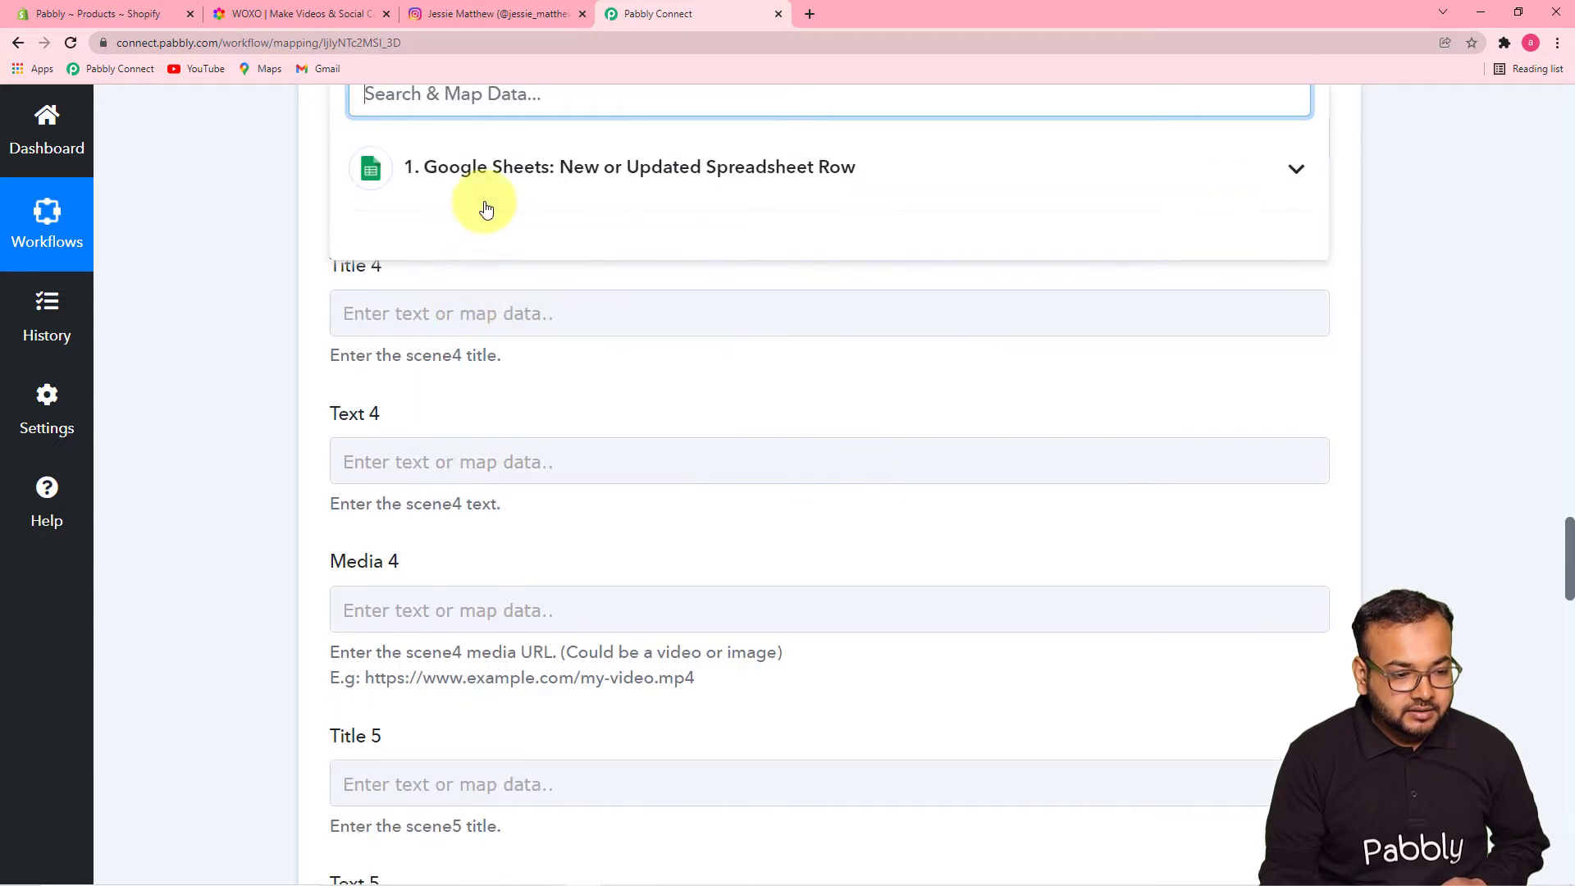
{"action": "left_click", "coordinate": [487, 212]}
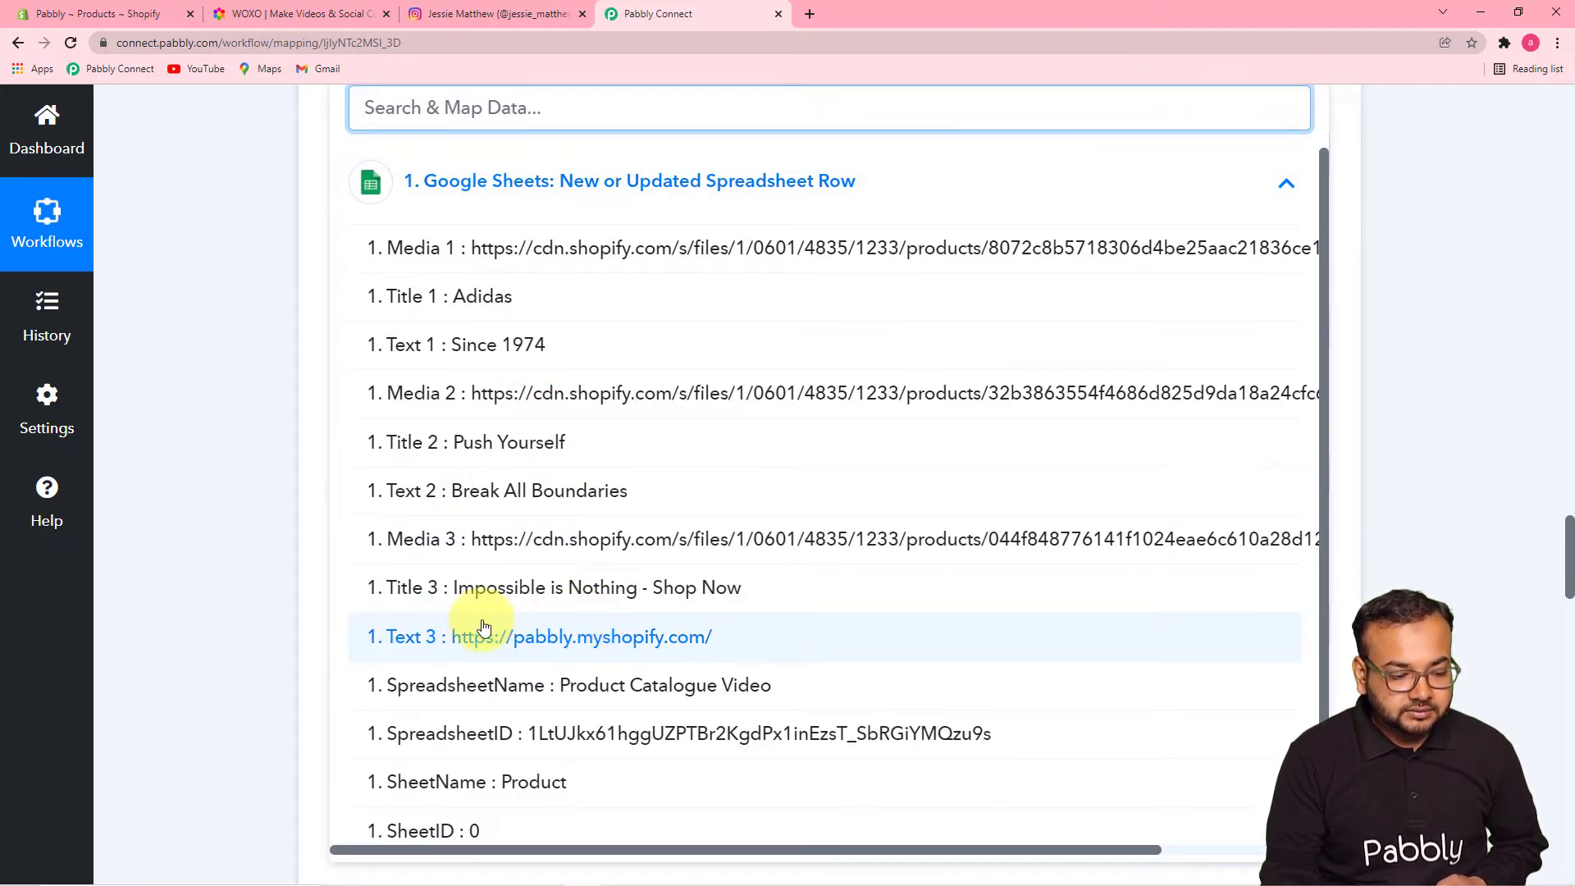
{"action": "left_click", "coordinate": [527, 647]}
{"action": "left_click", "coordinate": [228, 483]}
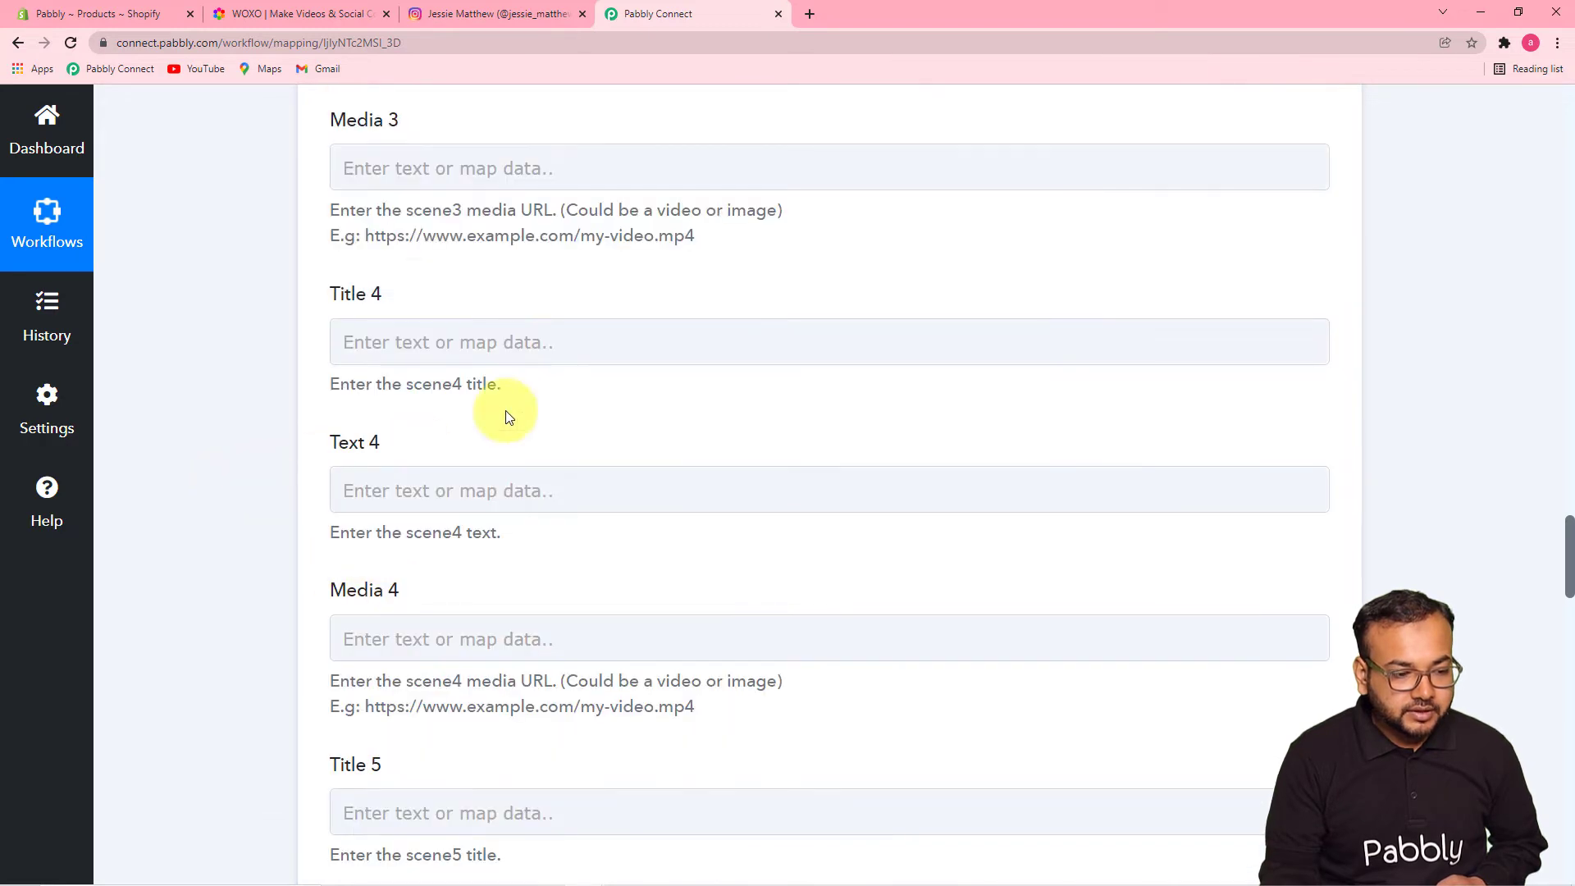
- Map the scene 3 Media 3 field to the Media 3 image URL from the Google Sheets row
{"action": "left_click", "coordinate": [521, 168]}
{"action": "left_click", "coordinate": [545, 359]}
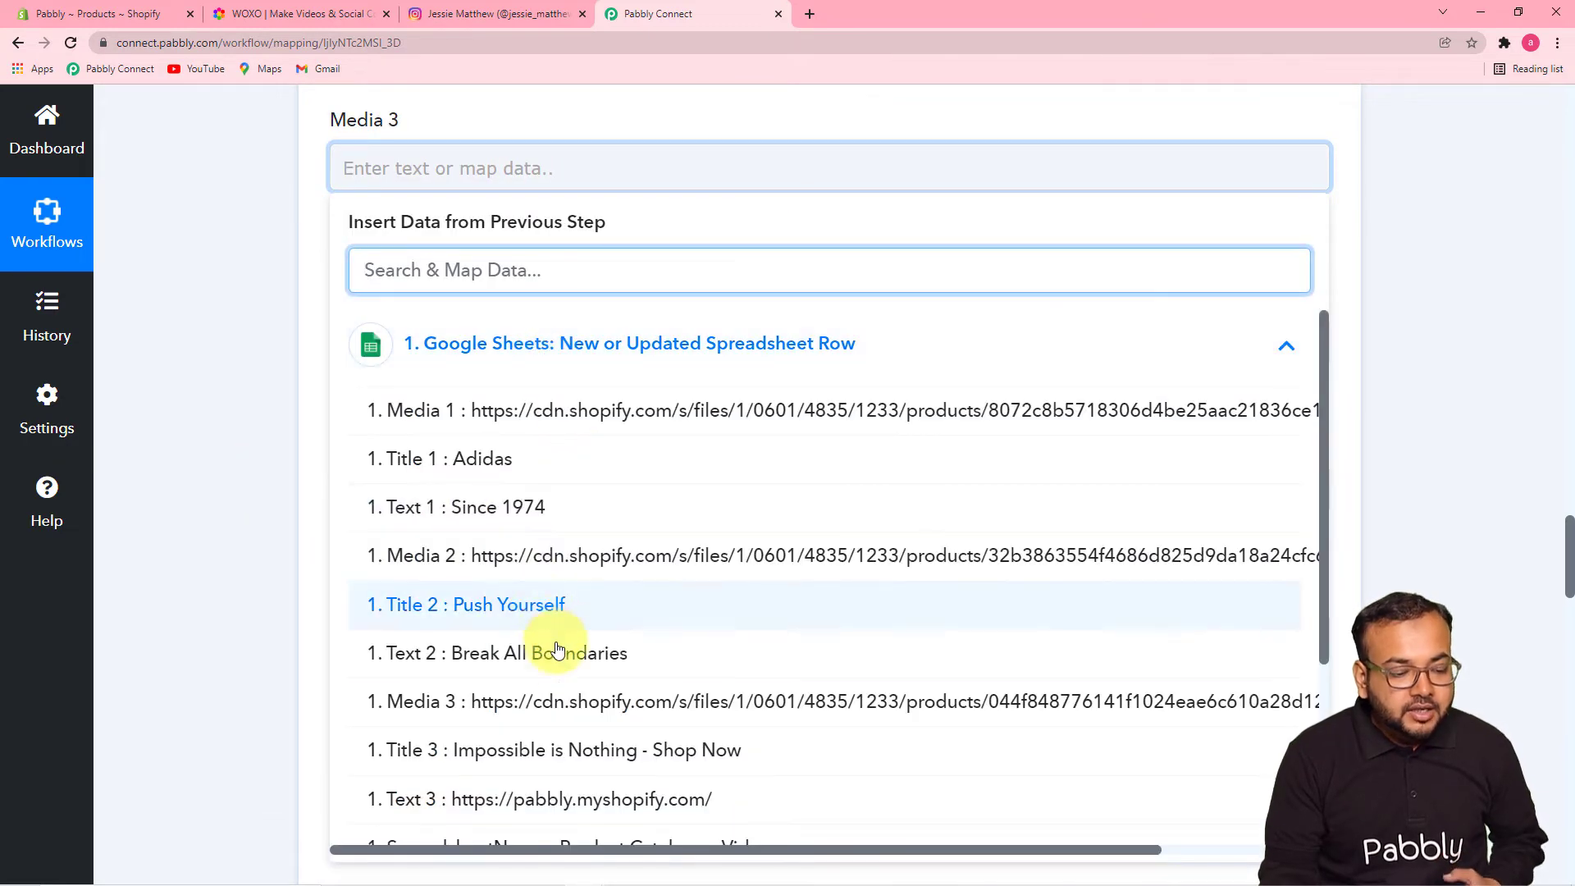
{"action": "left_click", "coordinate": [557, 689]}
{"action": "left_click", "coordinate": [268, 425]}
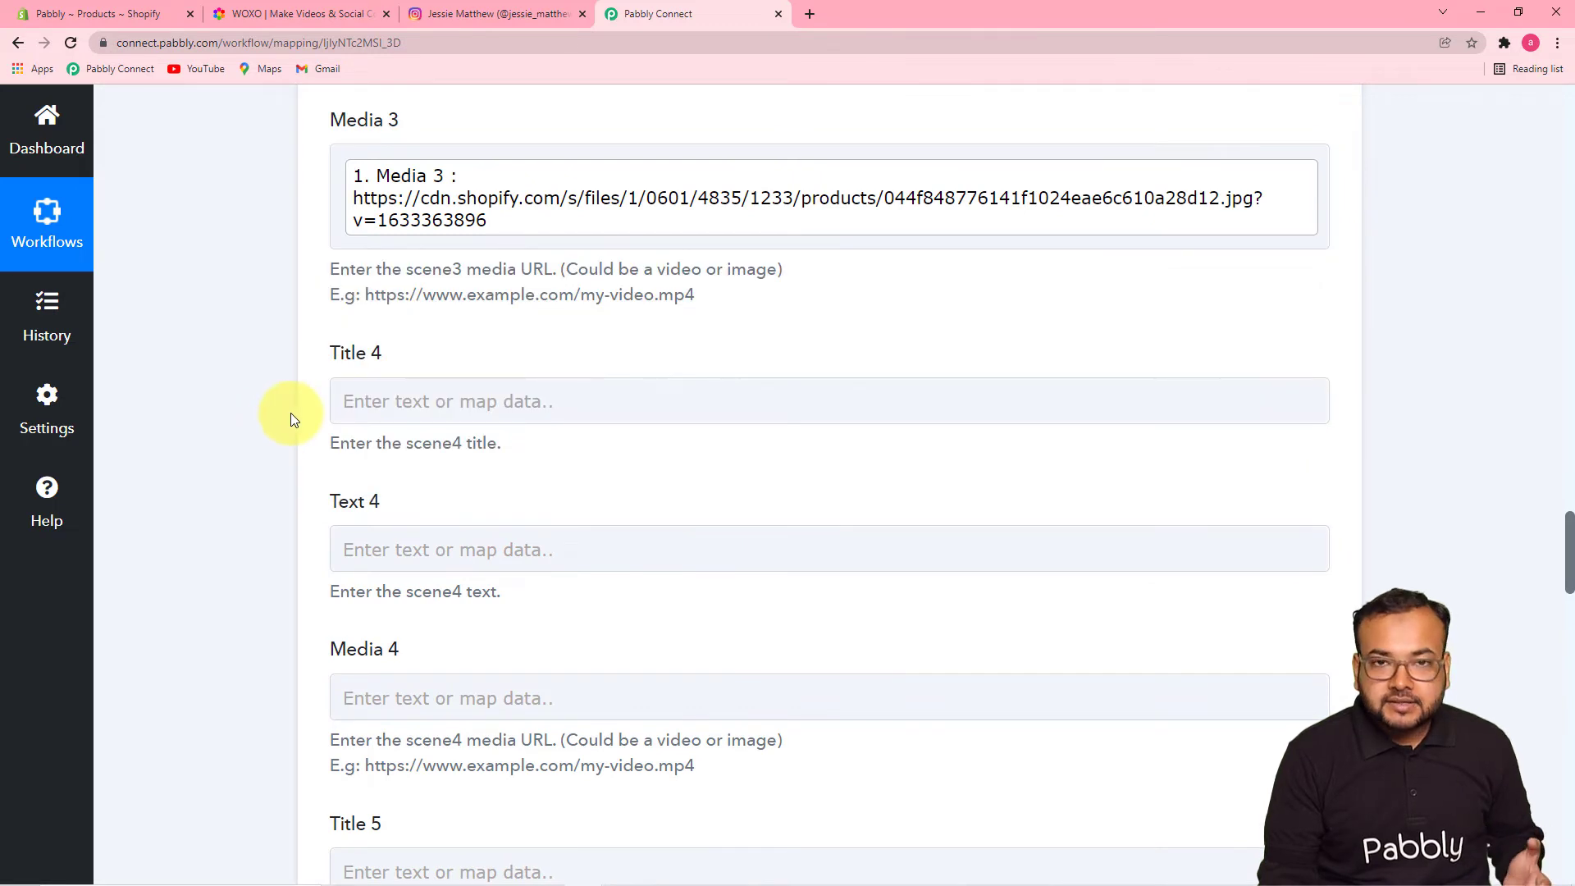
- Set the Video Shape of the WOXO video to 1:1, leaving the scene 4 and scene 5 fields empty
{"action": "scroll", "coordinate": [292, 419], "scroll_direction": "down", "scroll_amount": 1}
{"action": "scroll", "coordinate": [292, 420], "scroll_direction": "down", "scroll_amount": 8}
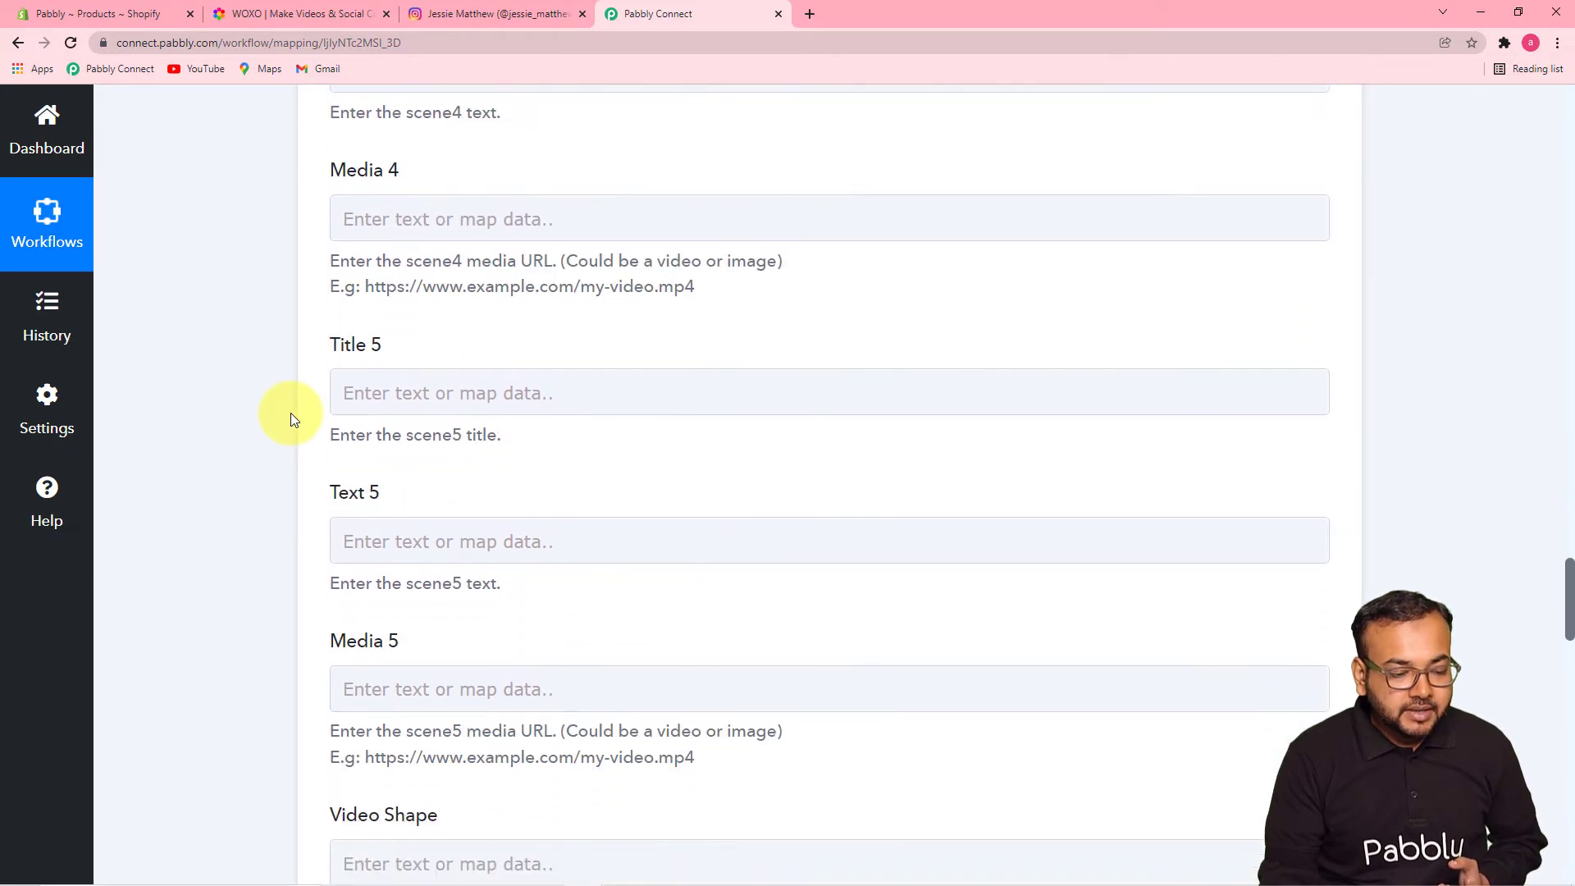
{"action": "scroll", "coordinate": [292, 420], "scroll_direction": "down", "scroll_amount": 3}
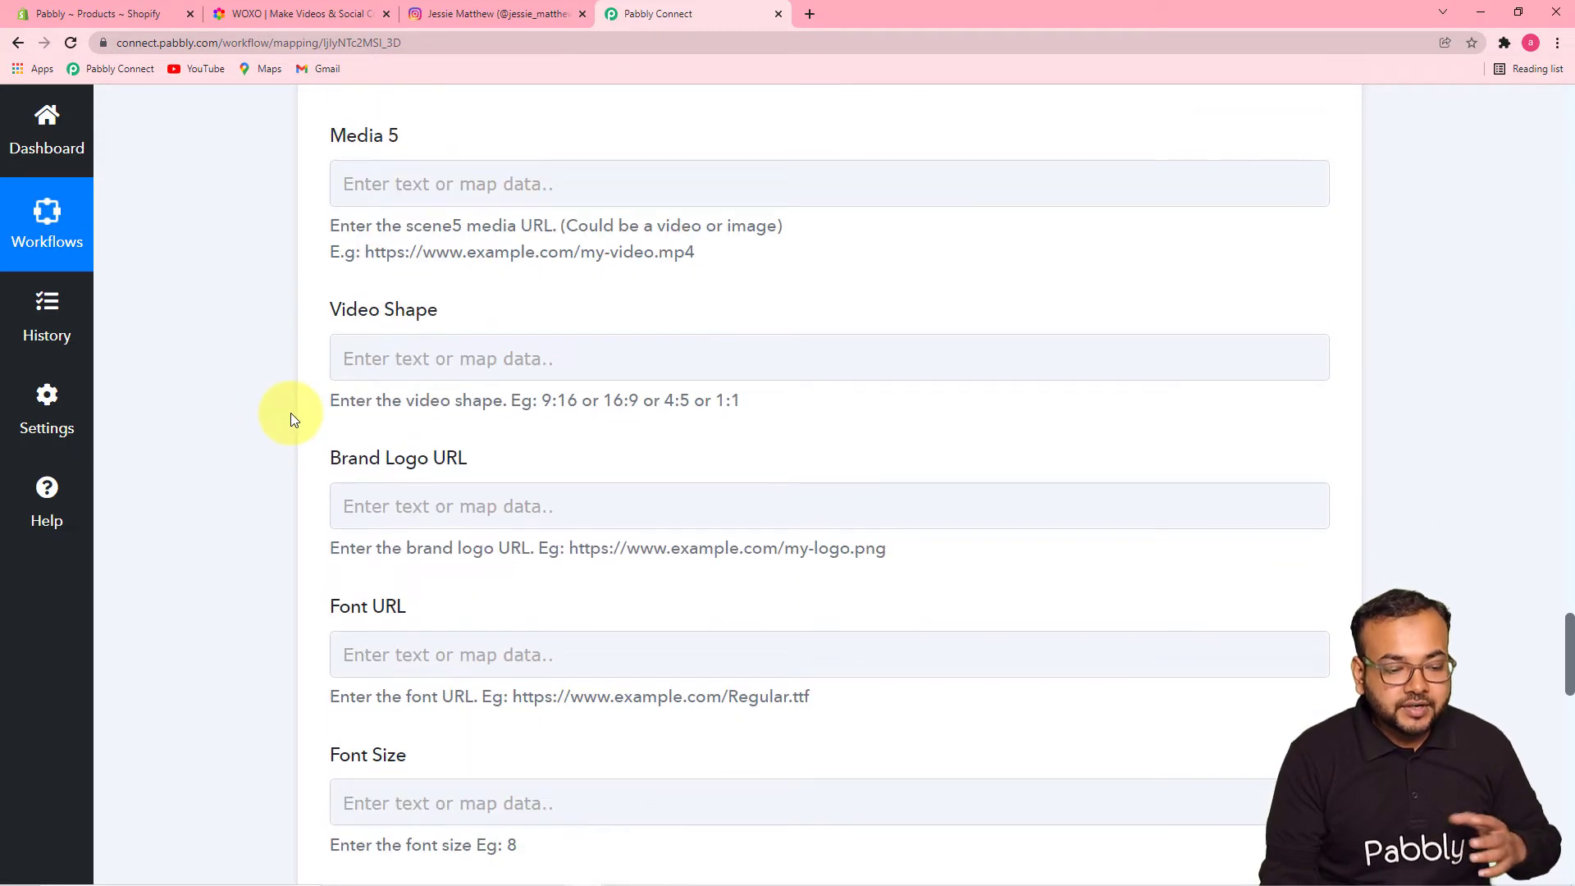
{"action": "left_click", "coordinate": [345, 365]}
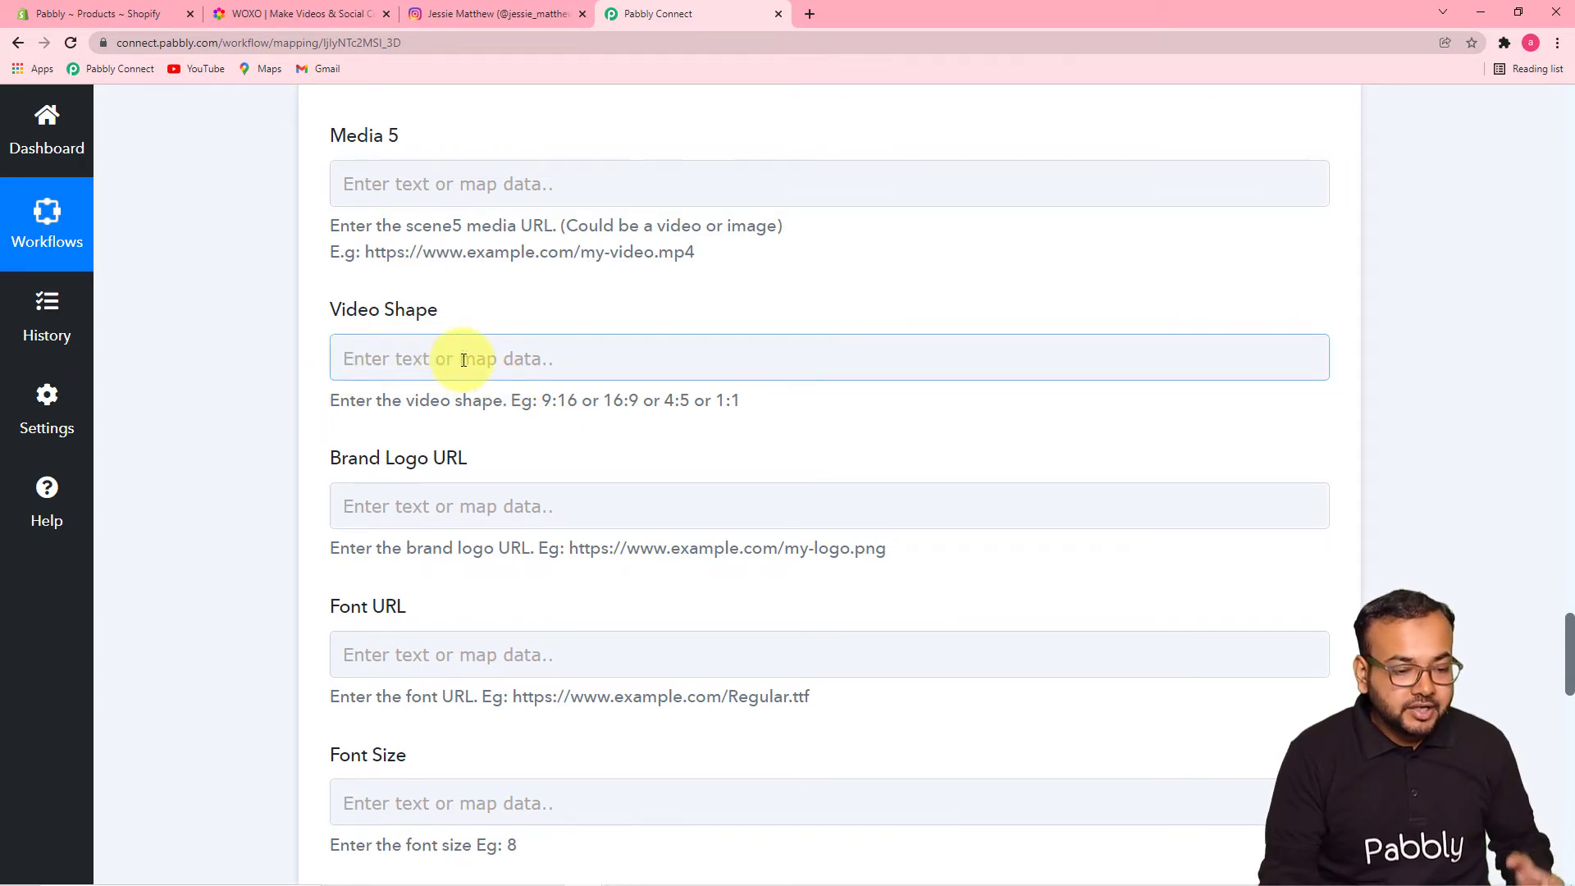
{"action": "left_click", "coordinate": [543, 443]}
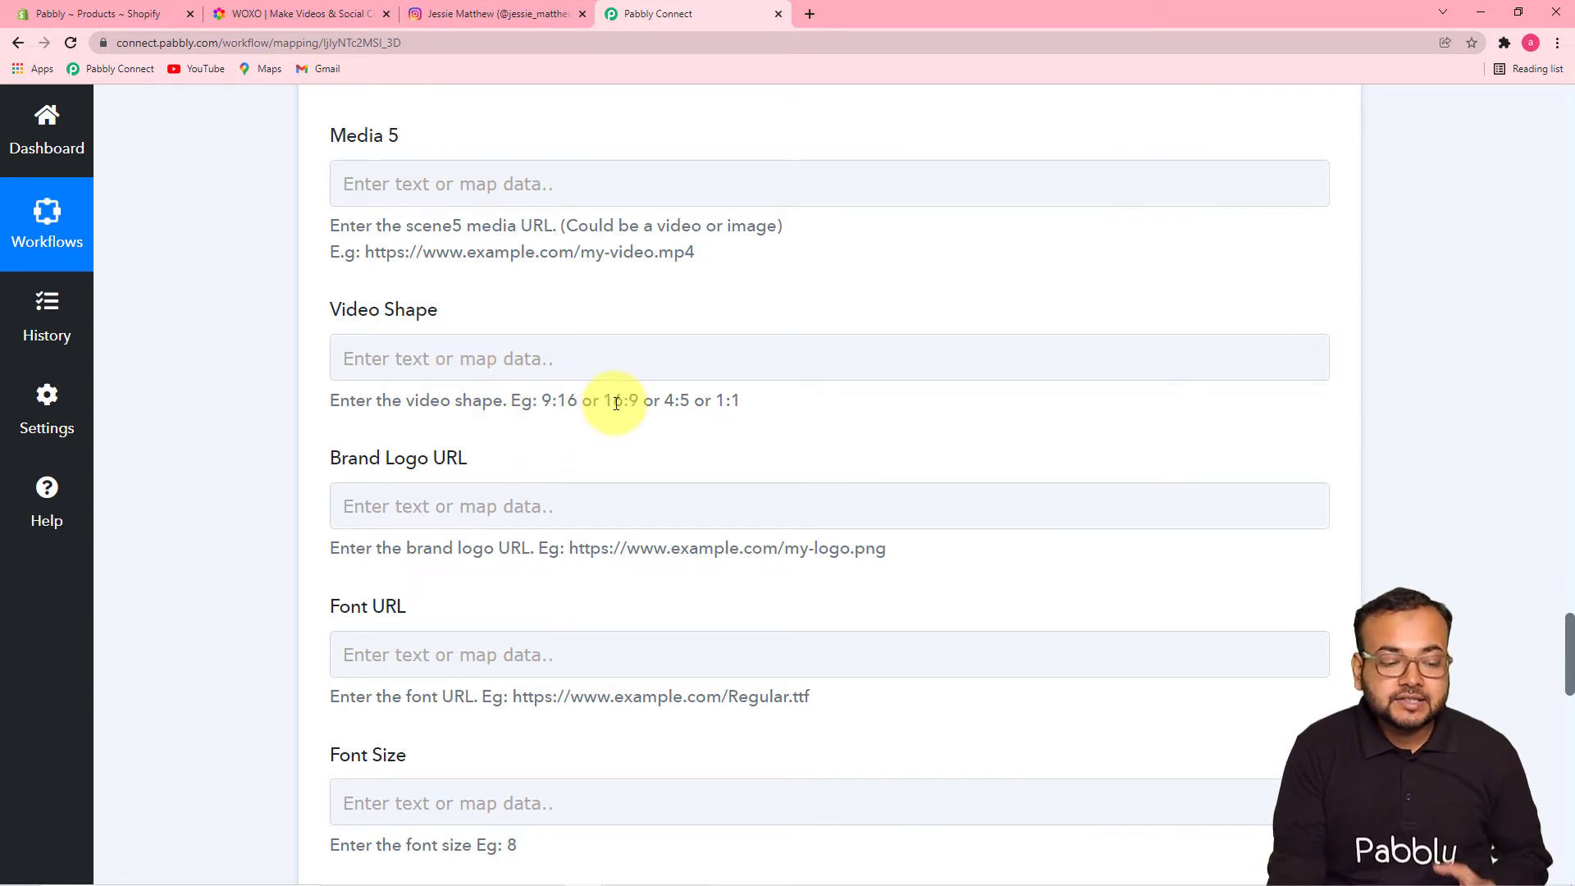
{"action": "left_click", "coordinate": [688, 371]}
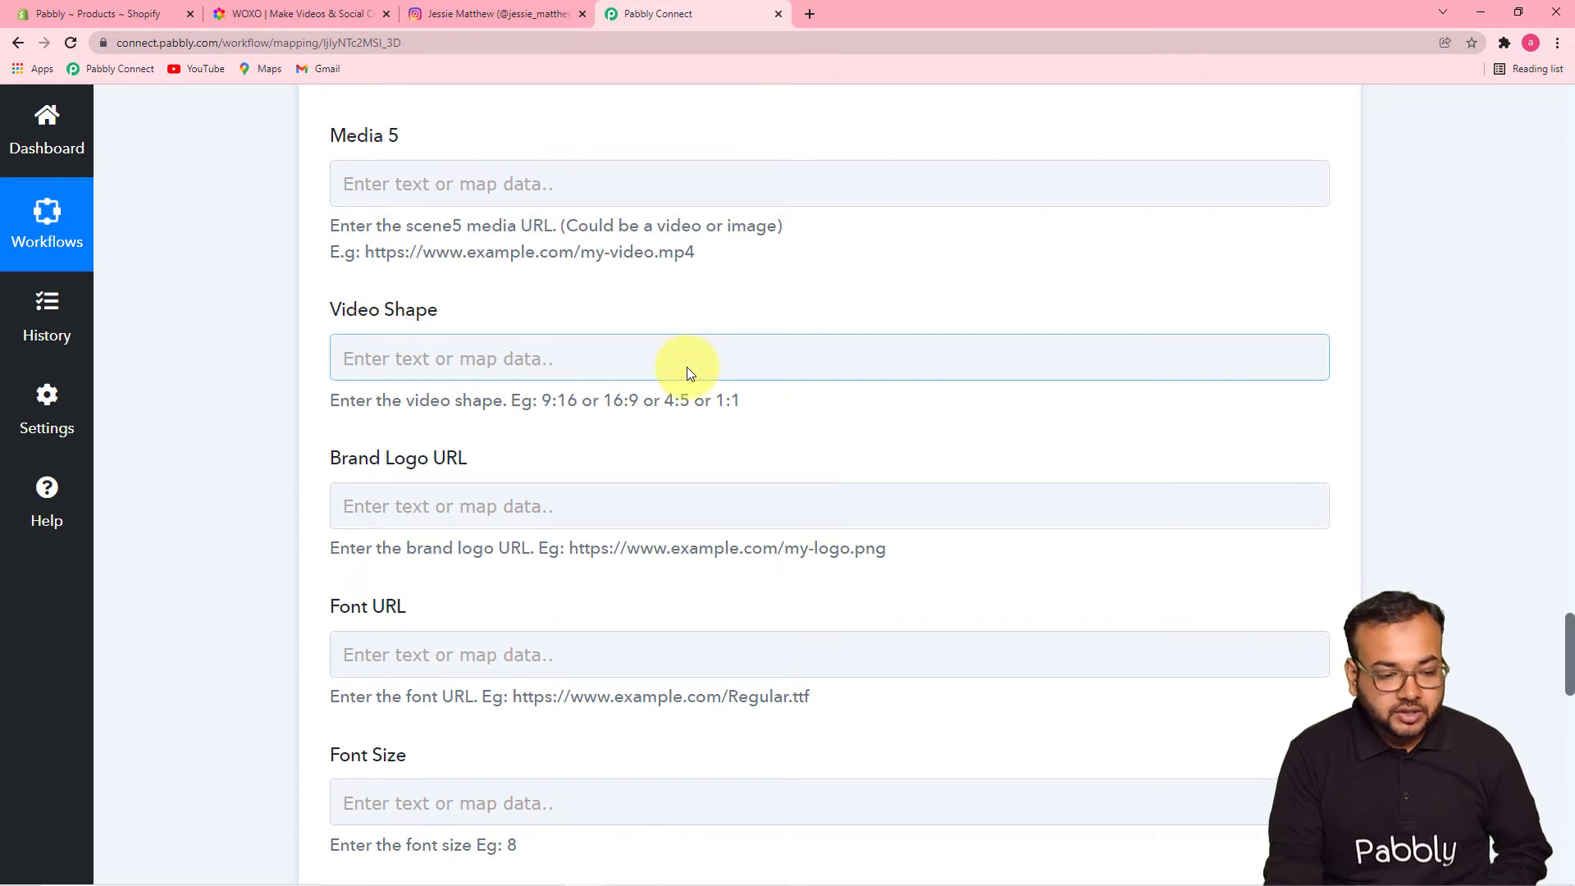
{"action": "left_click", "coordinate": [688, 363]}
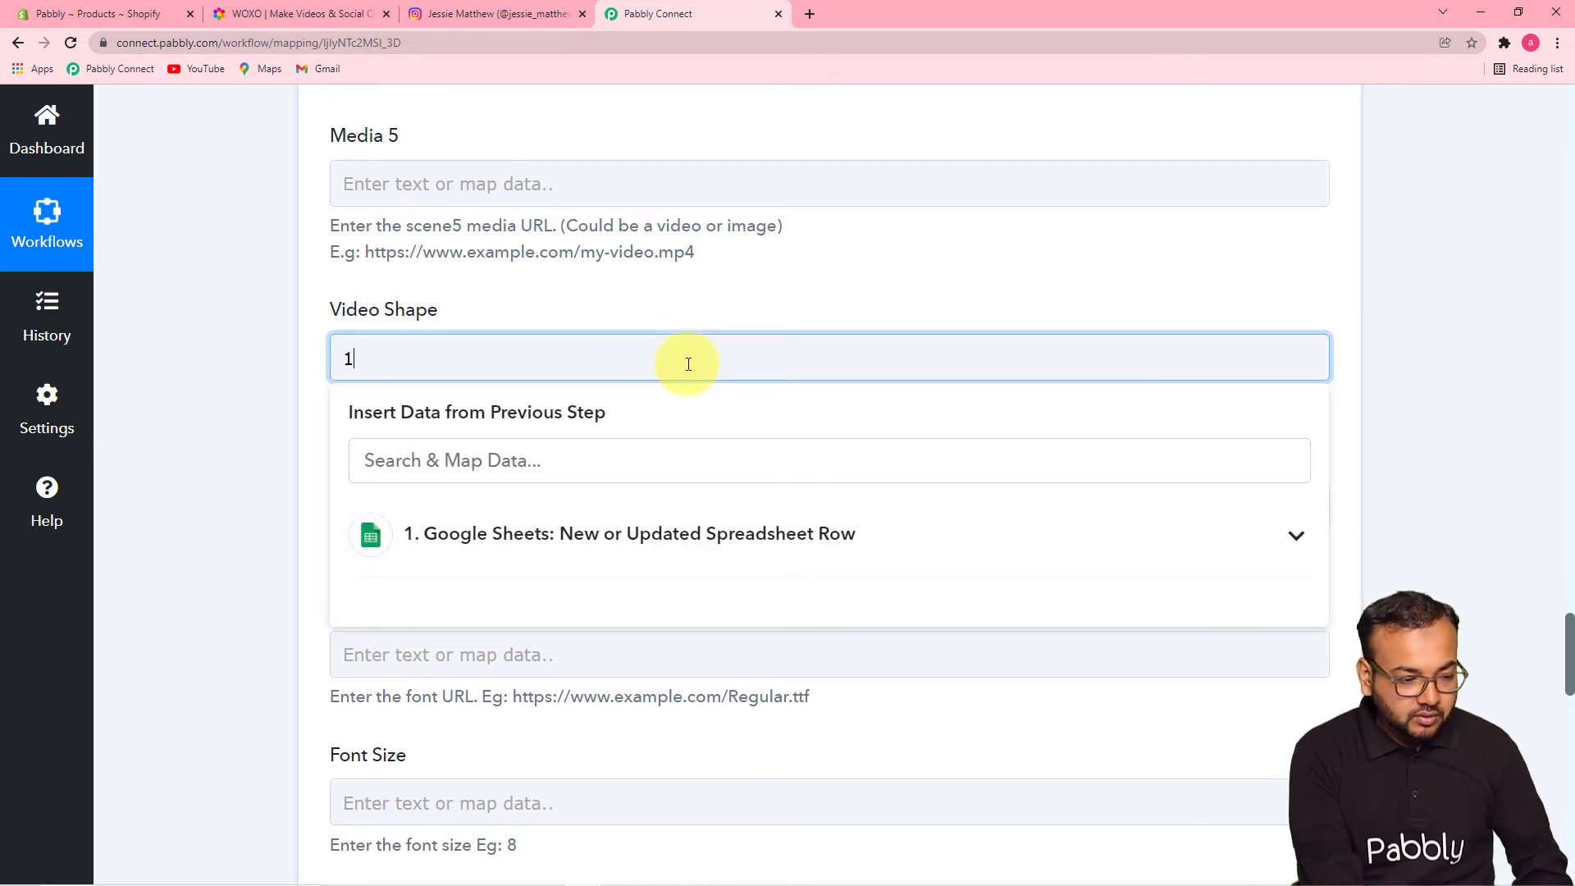
{"action": "left_click", "coordinate": [294, 364]}
- Review the optional brand logo, font, color, text style, text position, transition and music fields of the WOXO video
{"action": "scroll", "coordinate": [294, 364], "scroll_direction": "down", "scroll_amount": 3}
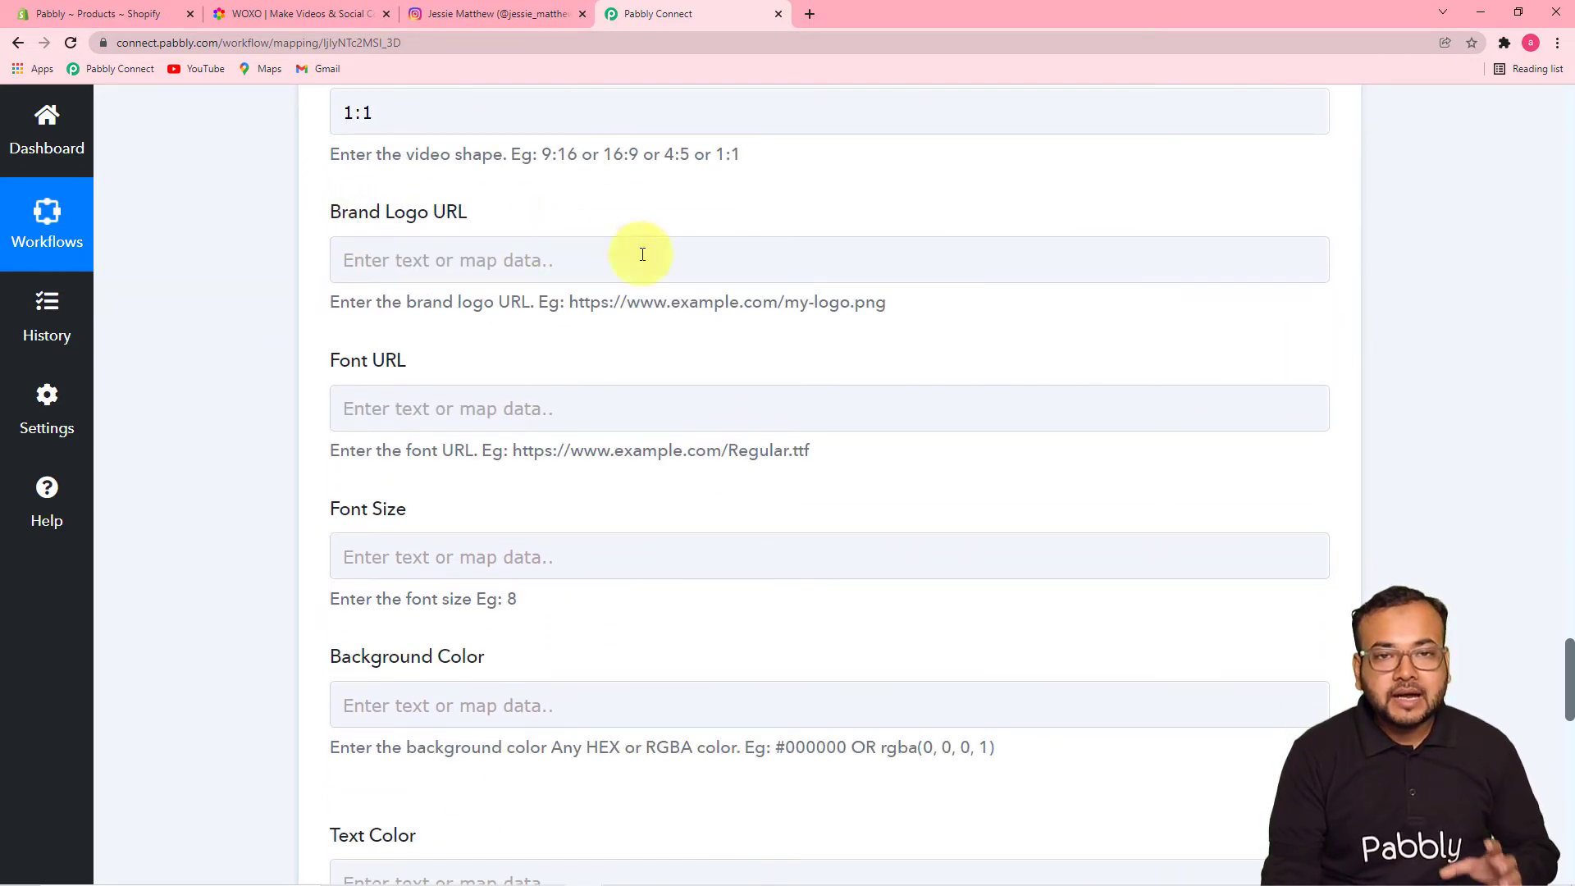
{"action": "scroll", "coordinate": [352, 433], "scroll_direction": "up", "scroll_amount": 1}
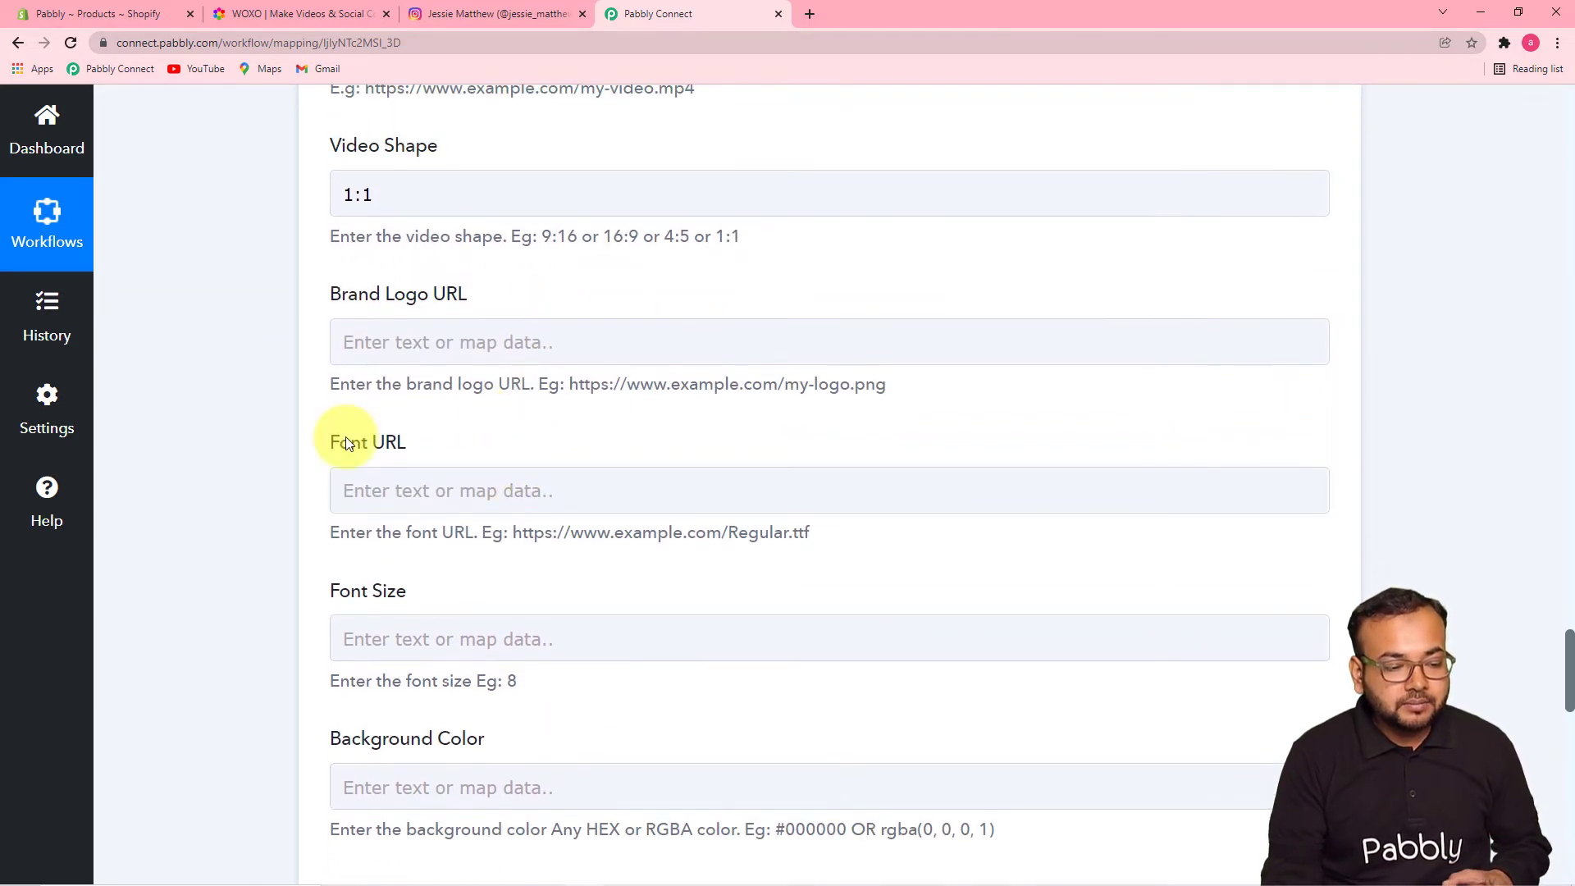
{"action": "scroll", "coordinate": [349, 439], "scroll_direction": "down", "scroll_amount": 4}
{"action": "scroll", "coordinate": [686, 246], "scroll_direction": "down", "scroll_amount": 4}
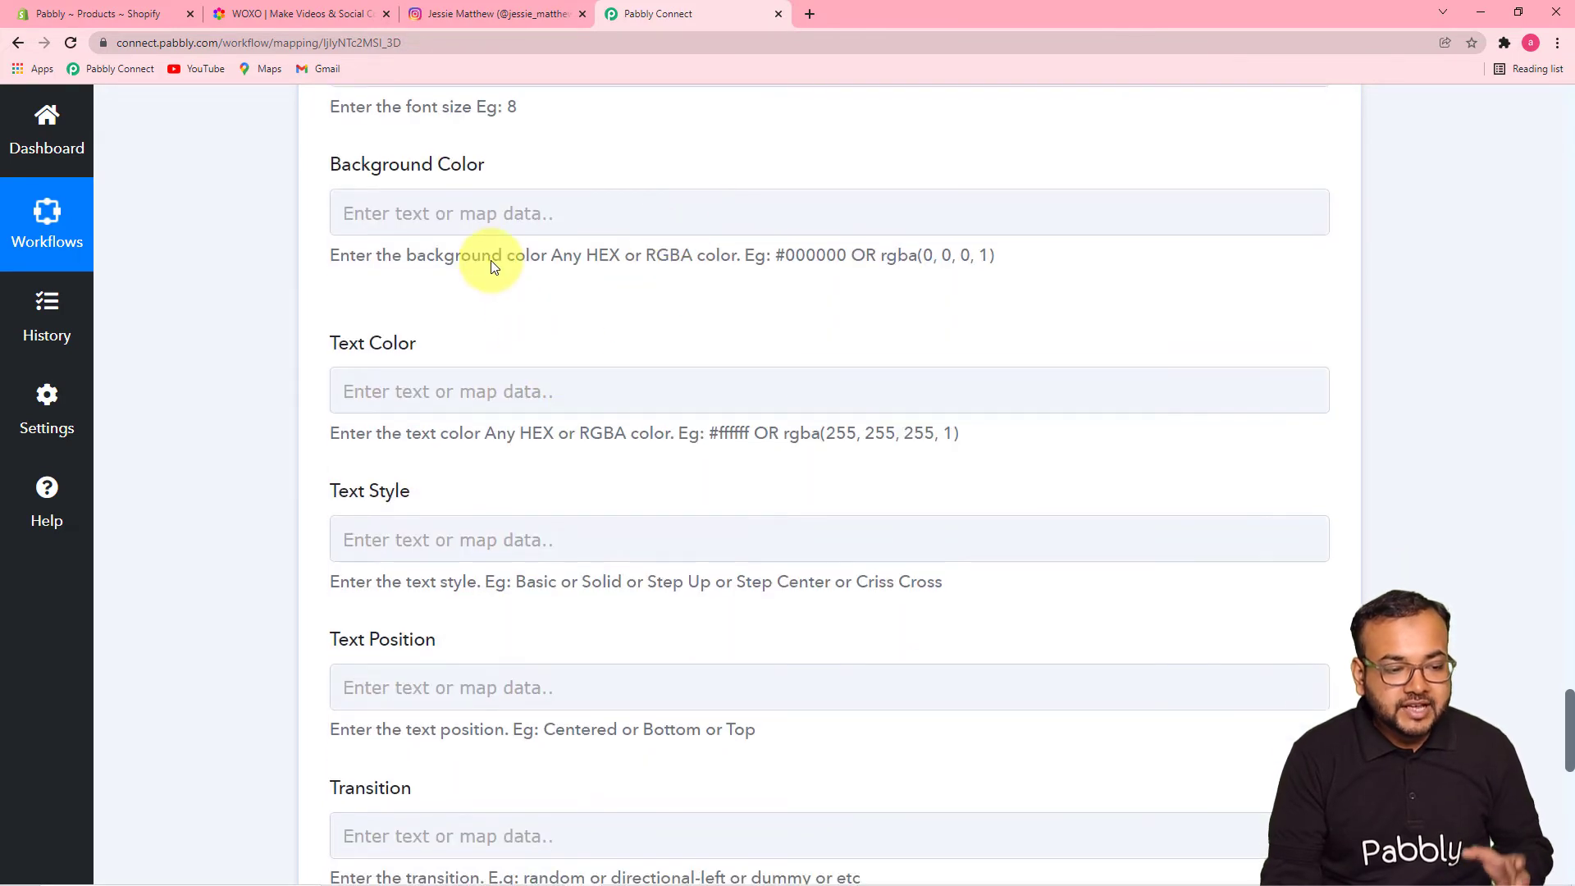
{"action": "scroll", "coordinate": [591, 279], "scroll_direction": "down", "scroll_amount": 1}
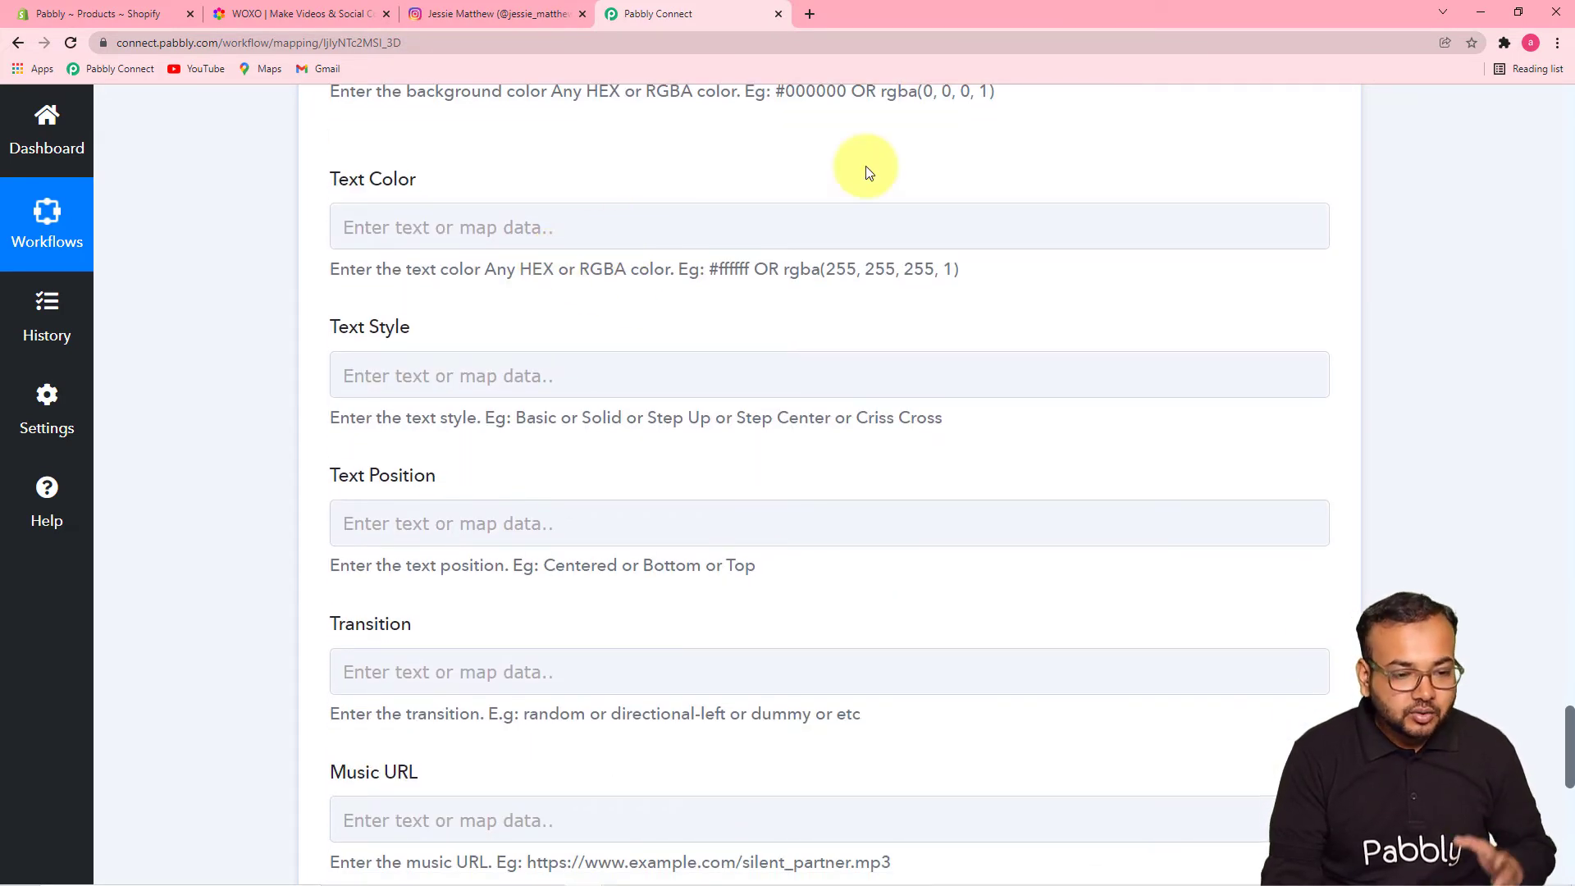
{"action": "scroll", "coordinate": [580, 211], "scroll_direction": "up", "scroll_amount": 2}
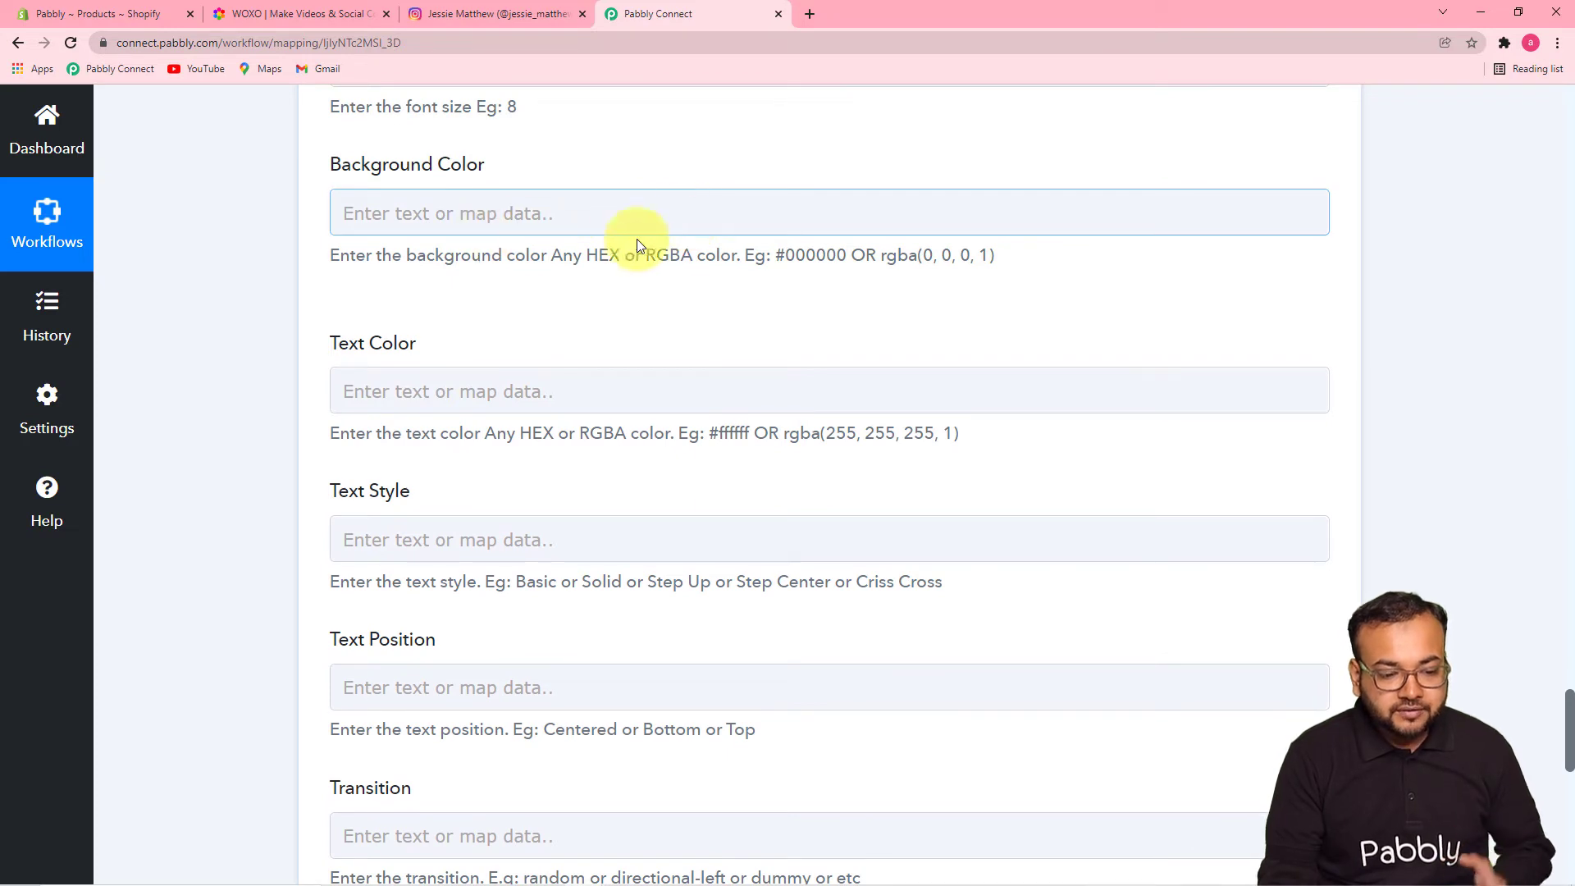
{"action": "scroll", "coordinate": [626, 355], "scroll_direction": "down", "scroll_amount": 2}
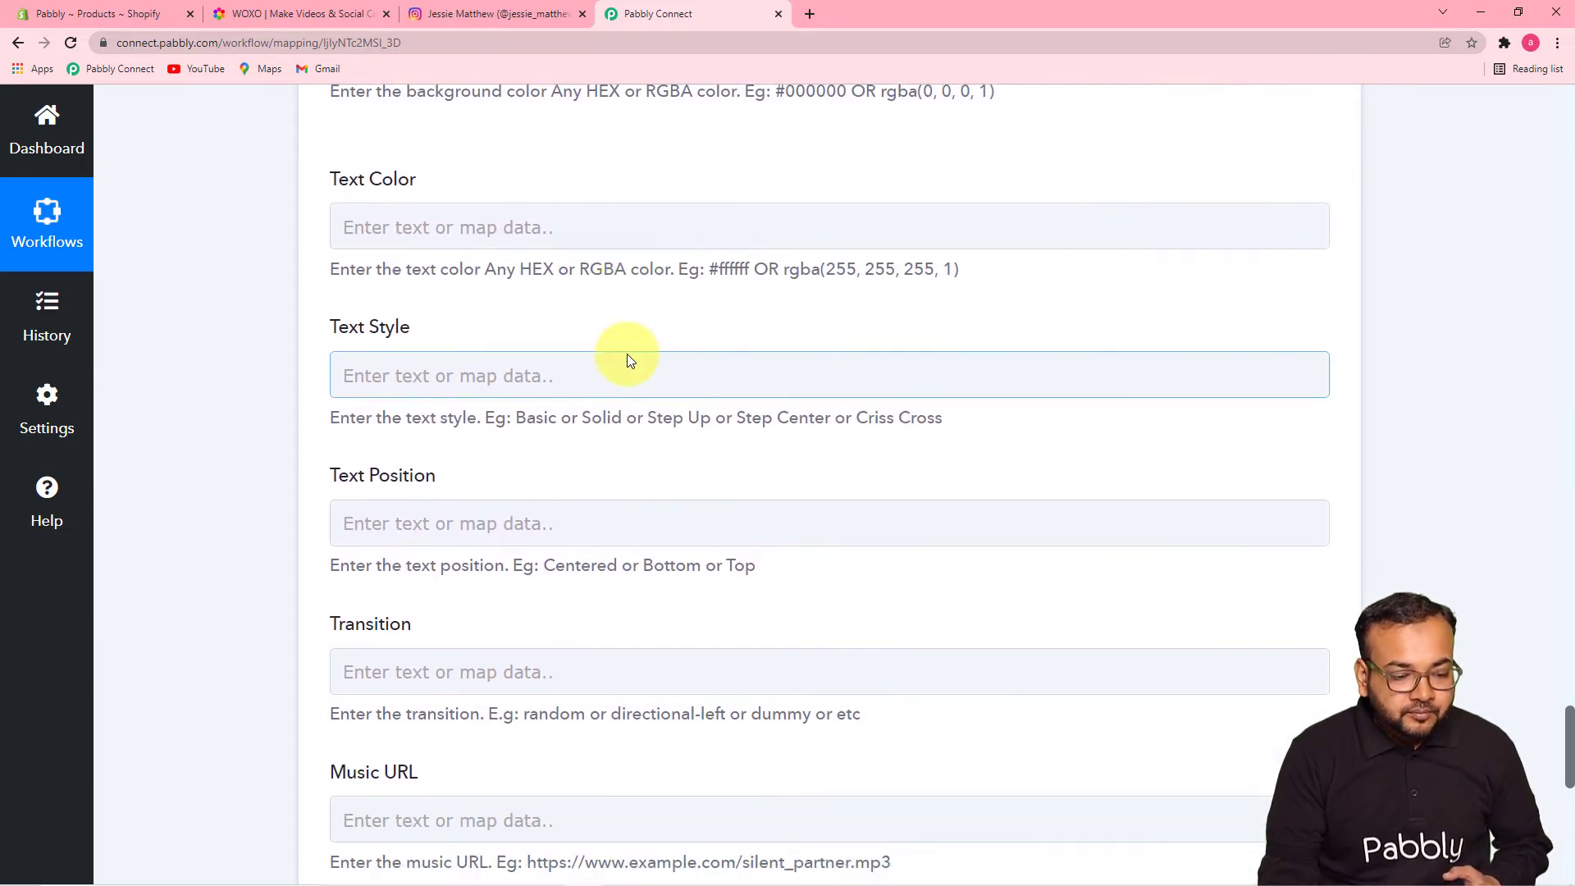
{"action": "scroll", "coordinate": [627, 361], "scroll_direction": "up", "scroll_amount": 1}
{"action": "scroll", "coordinate": [627, 357], "scroll_direction": "down", "scroll_amount": 6}
{"action": "left_click", "coordinate": [390, 317]}
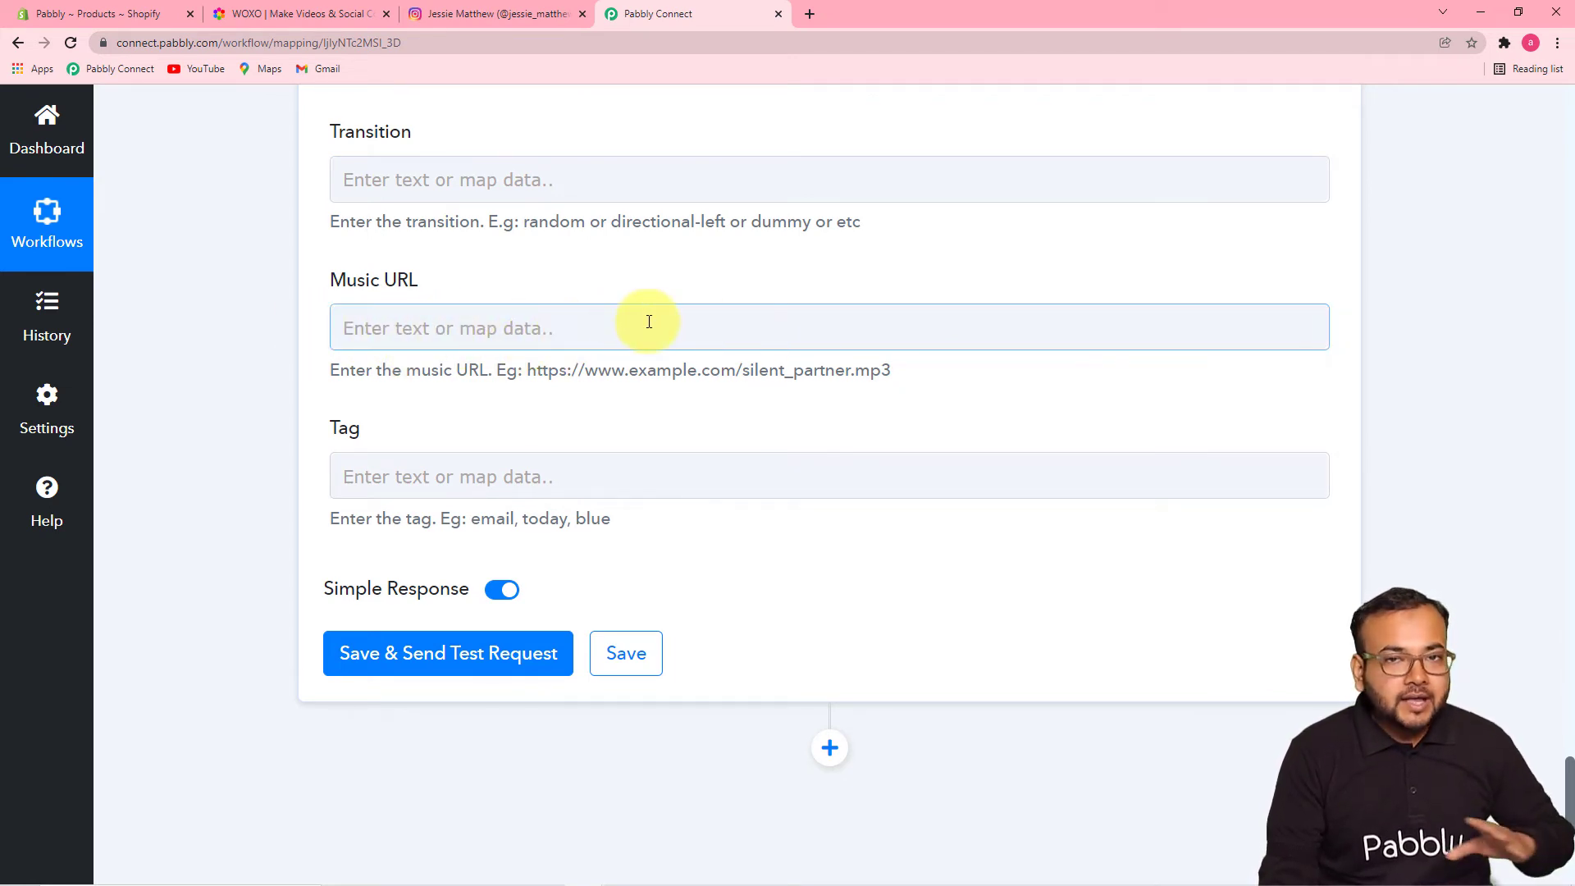
- Save the WOXO video action with a test request and review the response received
{"action": "scroll", "coordinate": [278, 325], "scroll_direction": "down", "scroll_amount": 4}
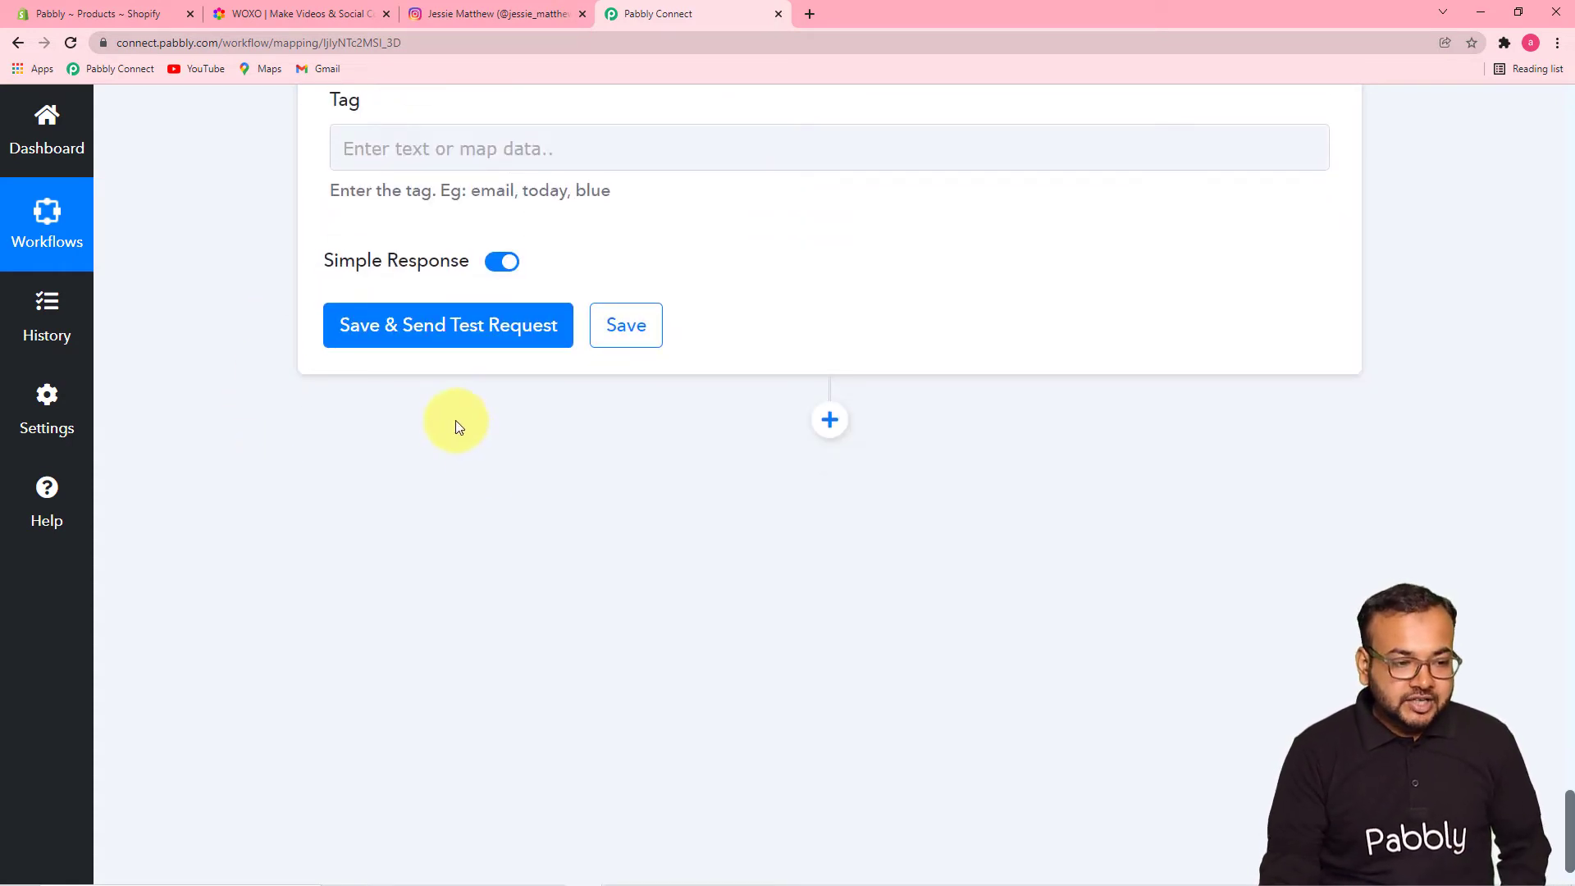
{"action": "left_click", "coordinate": [389, 334]}
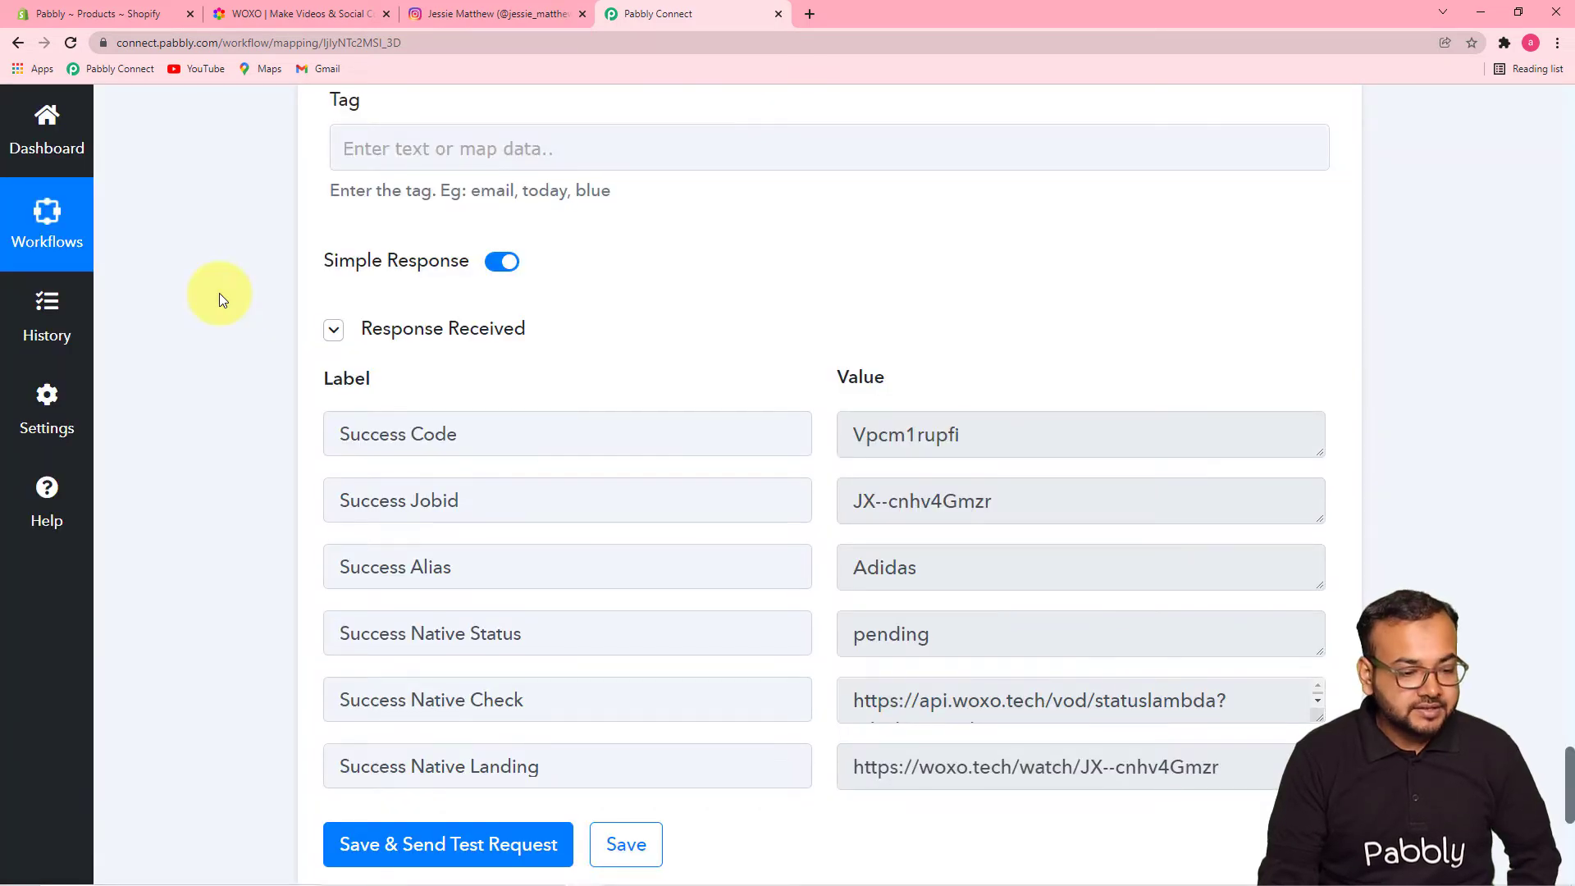
{"action": "scroll", "coordinate": [219, 298], "scroll_direction": "down", "scroll_amount": 2}
{"action": "scroll", "coordinate": [219, 298], "scroll_direction": "down", "scroll_amount": 2}
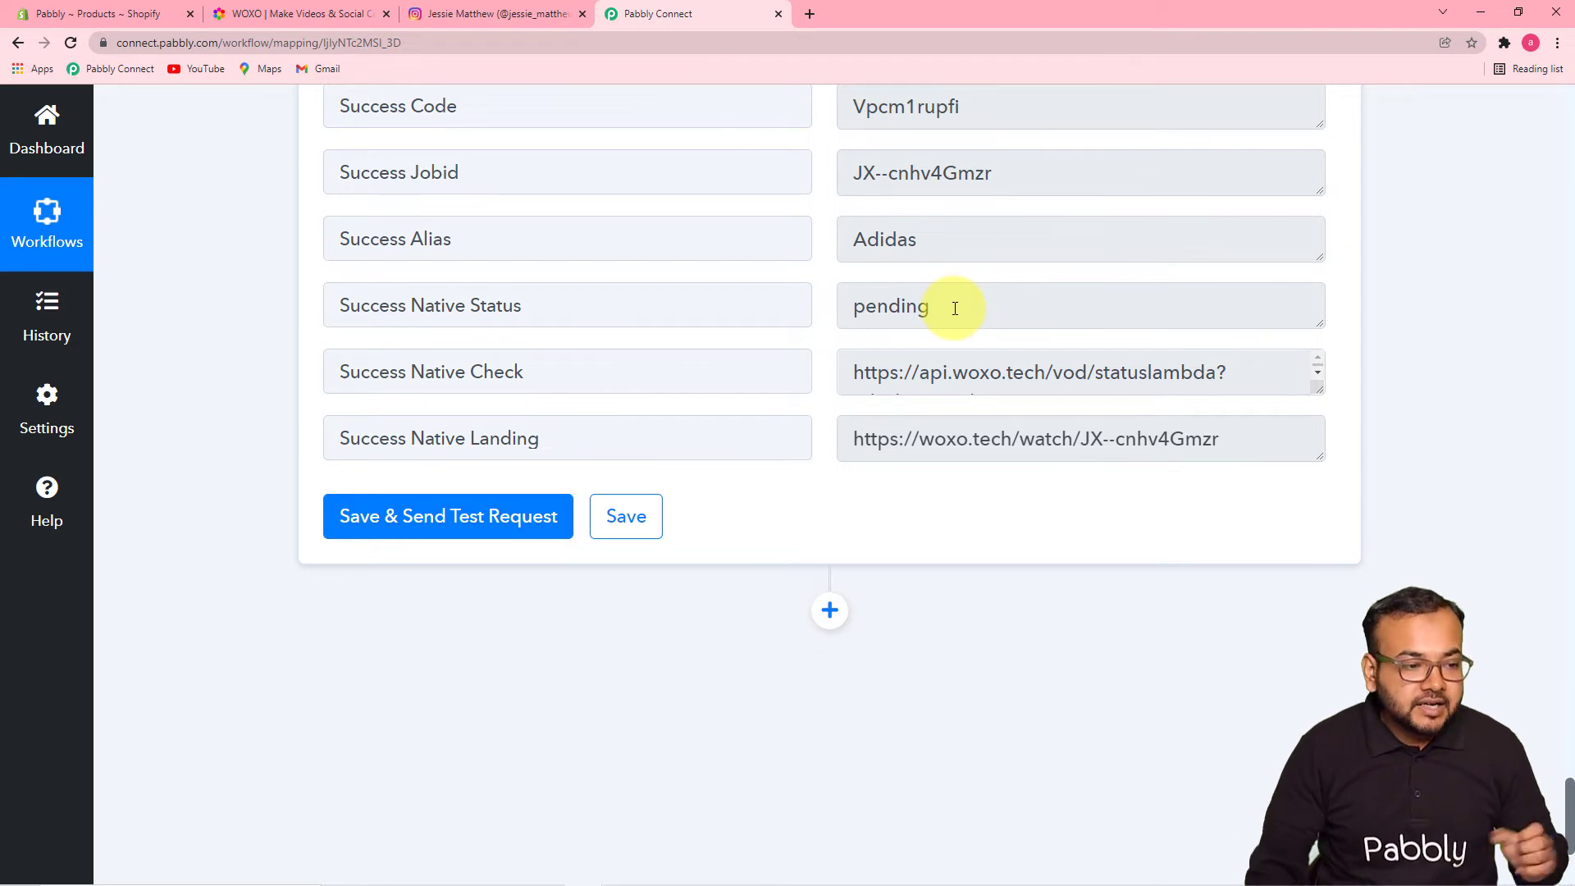
- Switch to WOXO, check its list of video projects for the newly generated Adidas video, and return to Pabbly Connect
{"action": "left_click", "coordinate": [297, 13]}
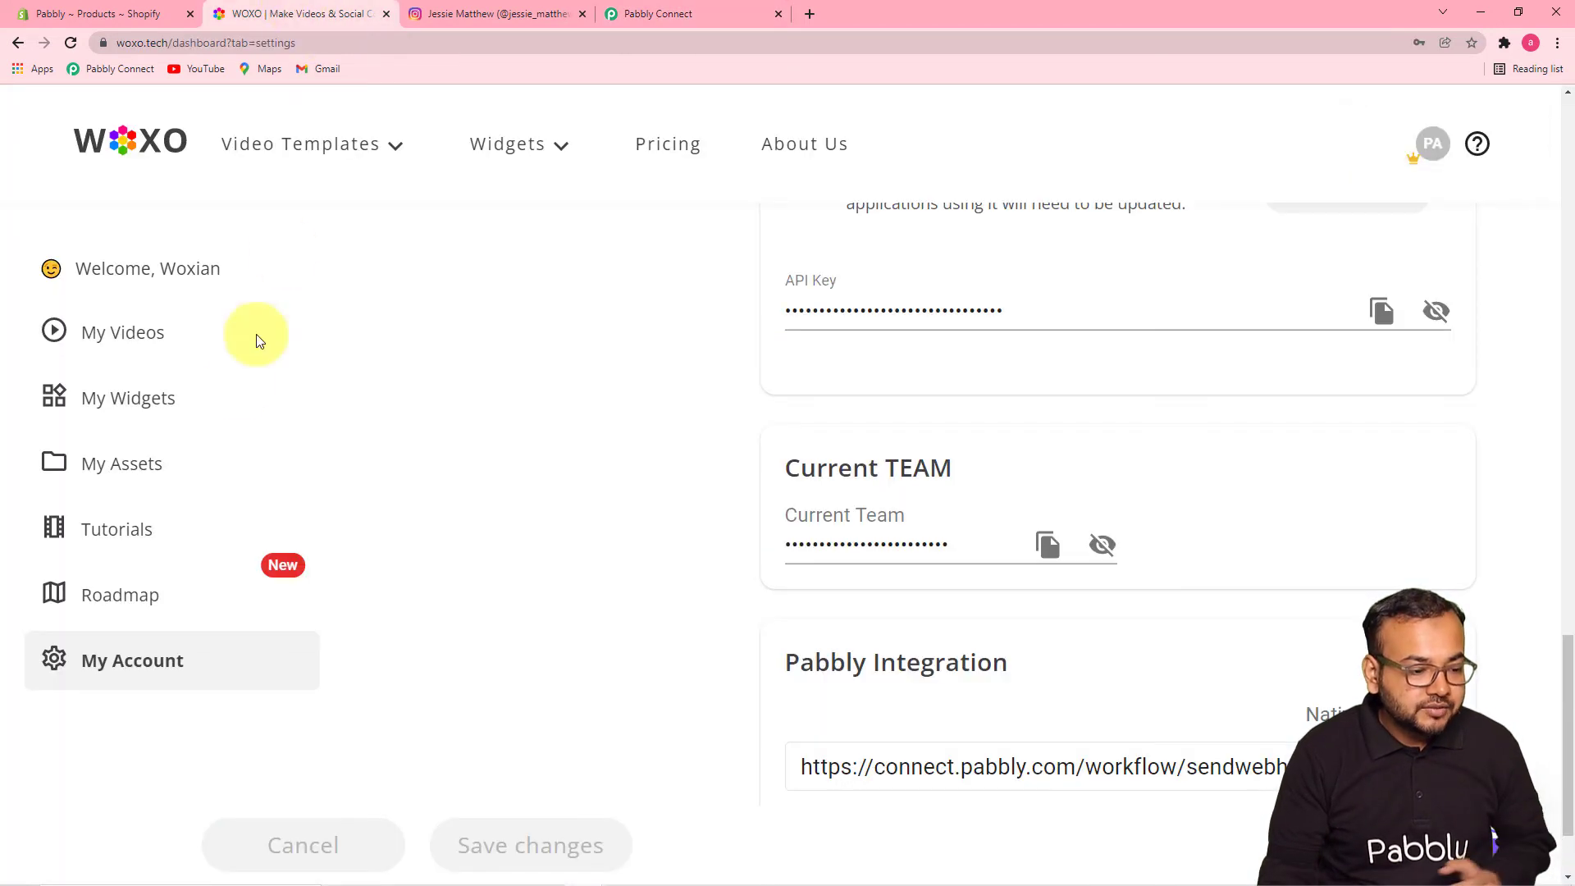
{"action": "left_click", "coordinate": [123, 332]}
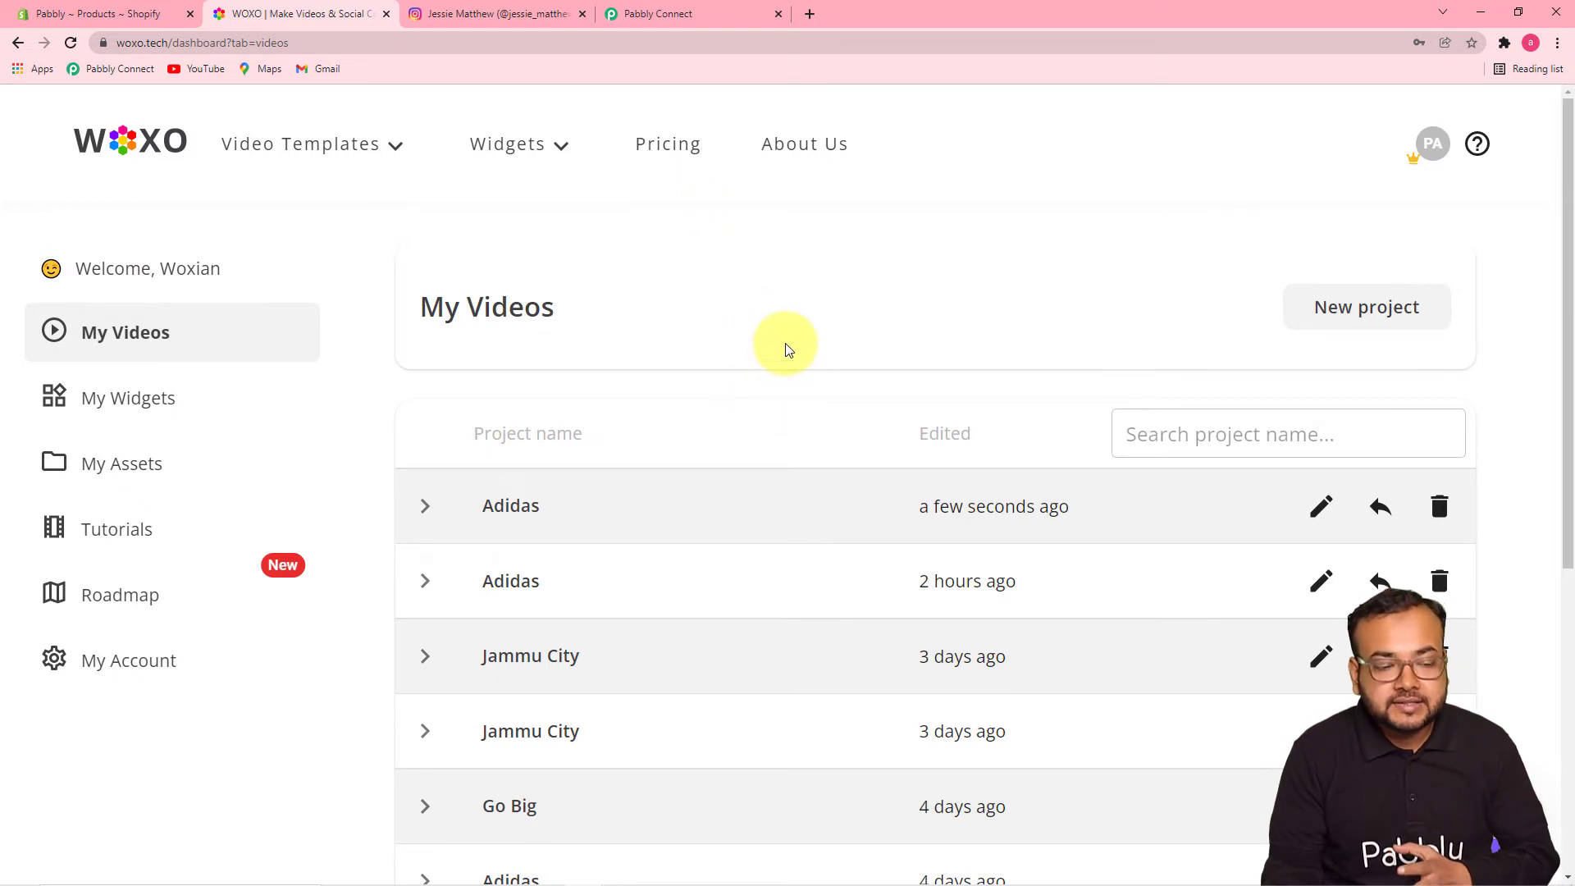
{"action": "left_click", "coordinate": [652, 14]}
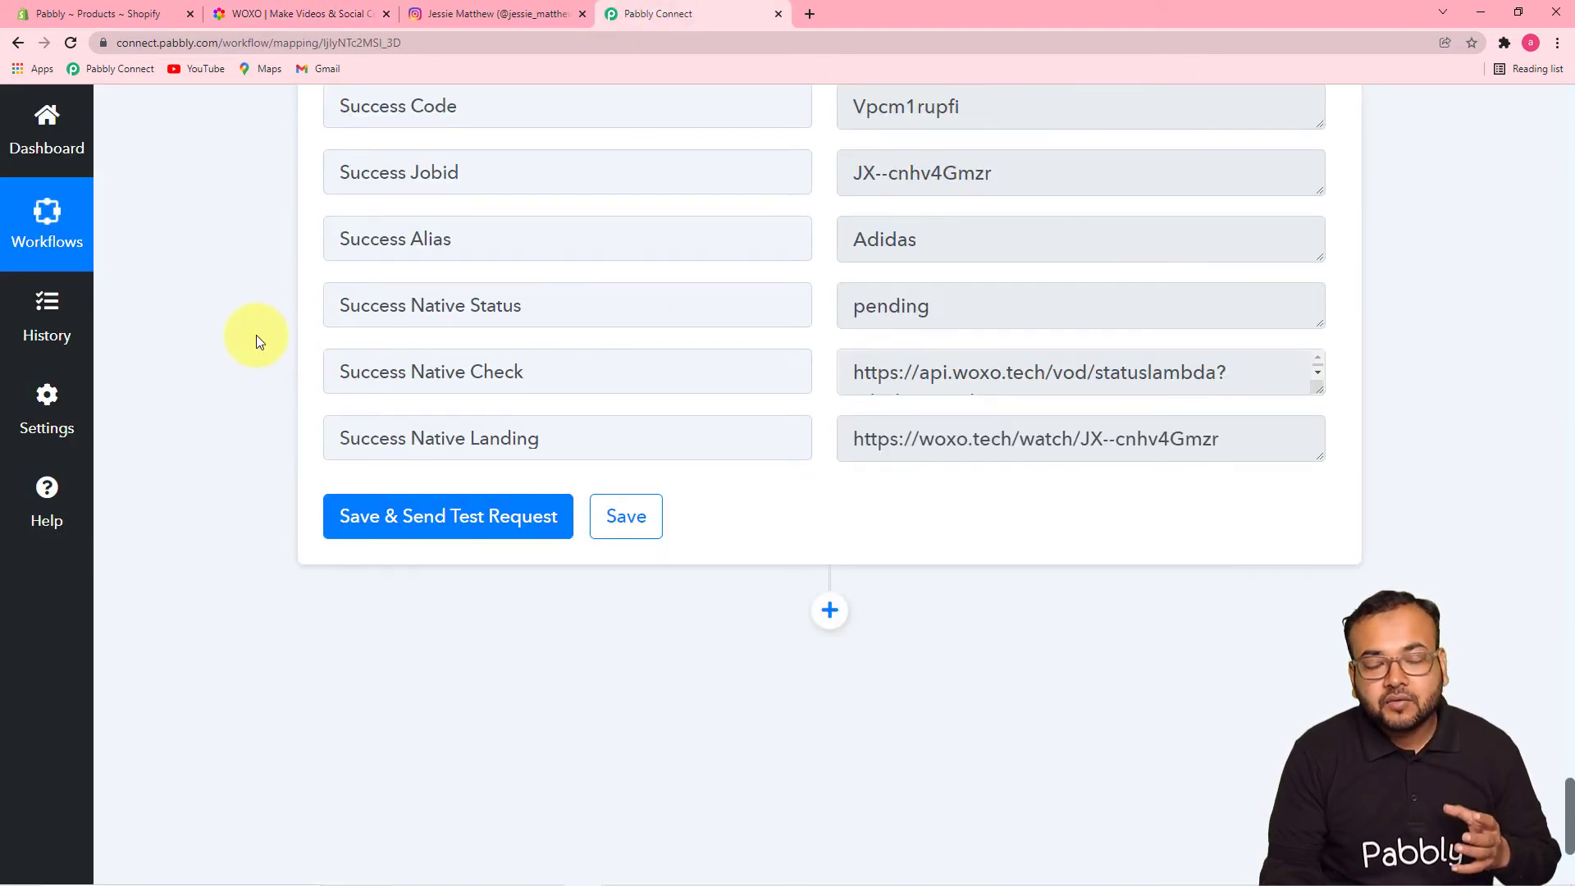
- Add a new action after the WOXO video action and choose Delay as its app
{"action": "scroll", "coordinate": [258, 334], "scroll_direction": "down", "scroll_amount": 3}
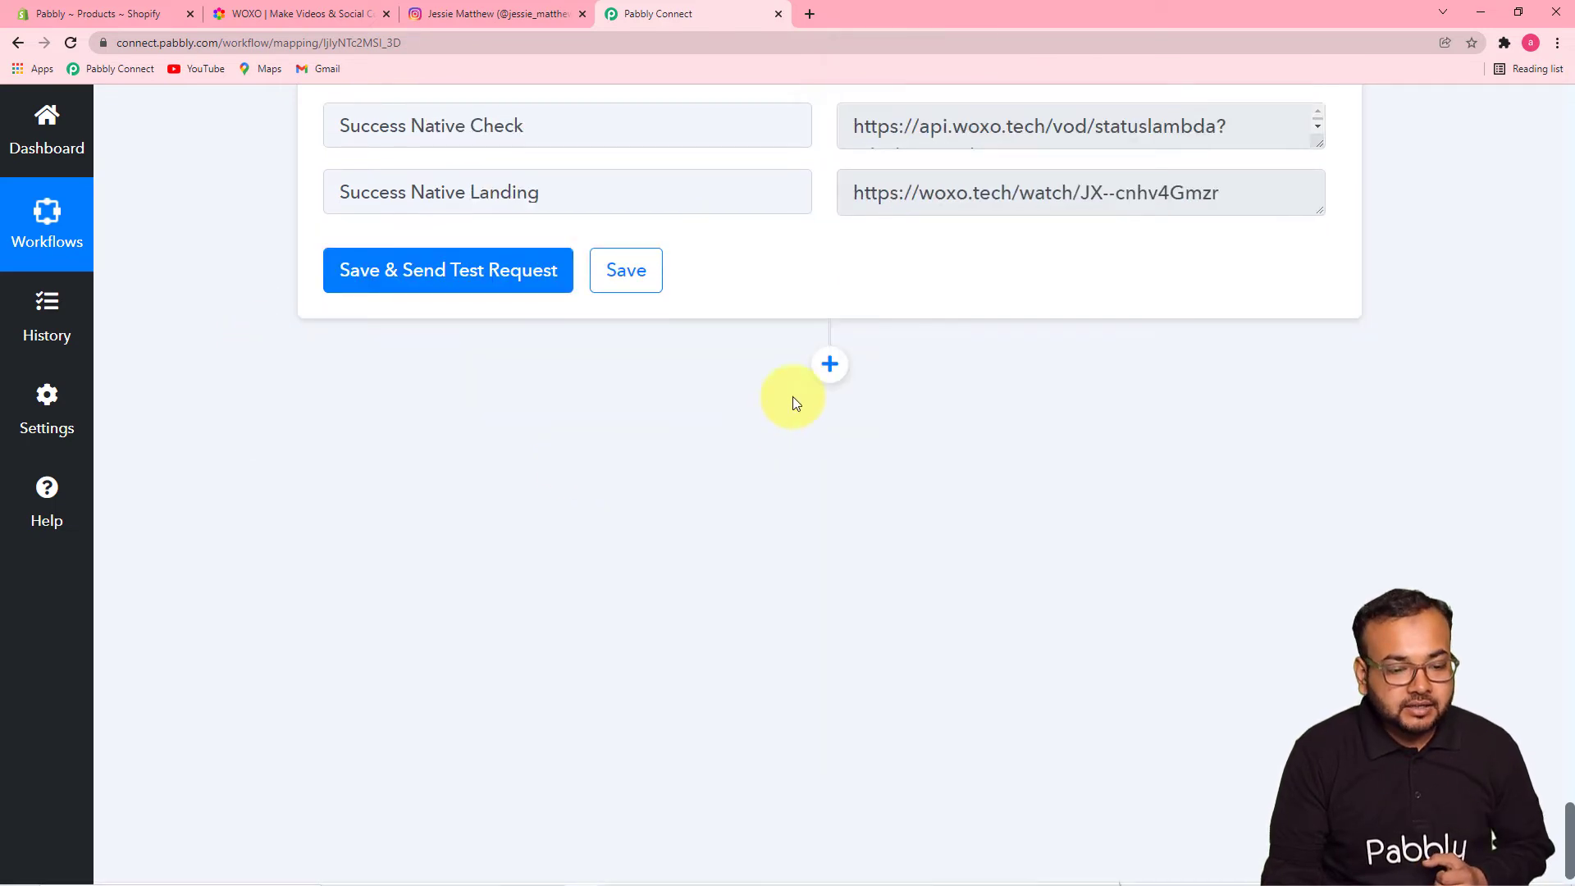
{"action": "left_click", "coordinate": [829, 364]}
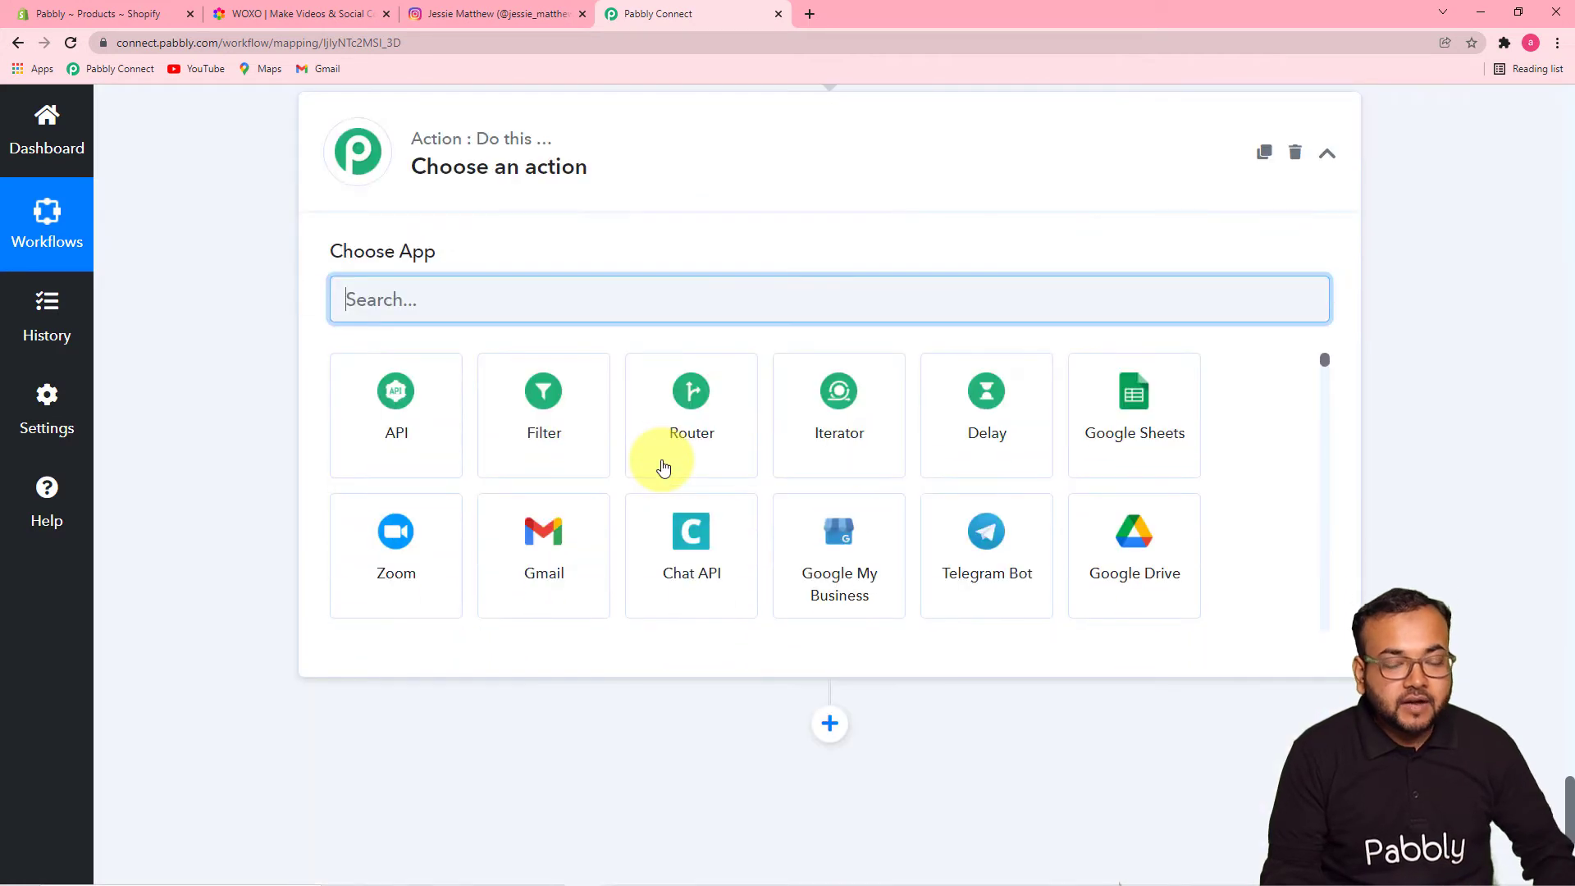
{"action": "left_click", "coordinate": [664, 467]}
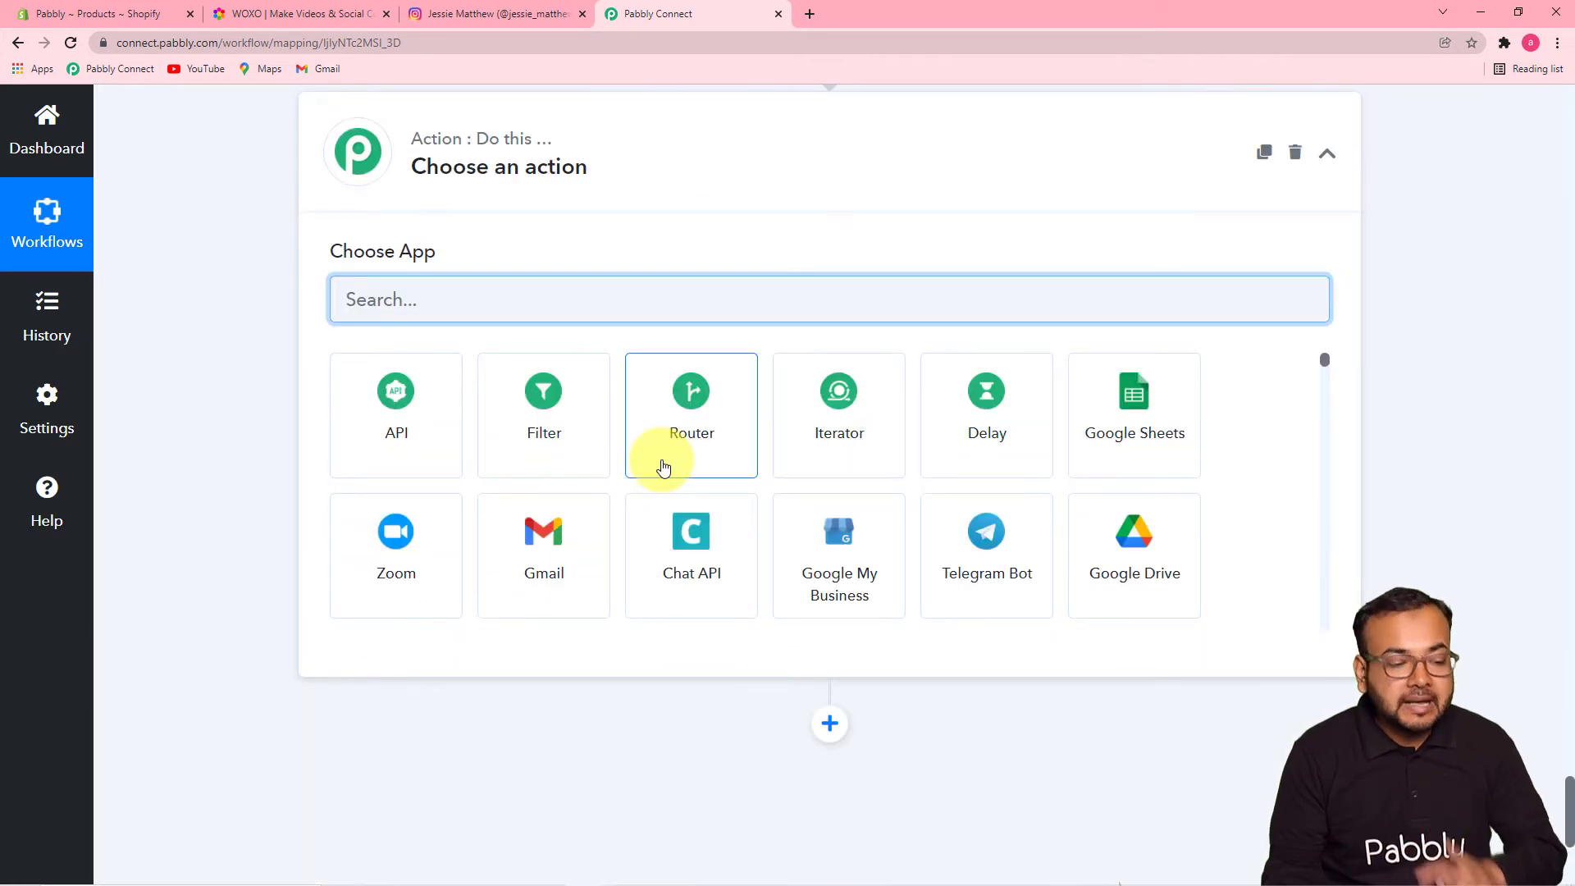
{"action": "type", "text": "de"}
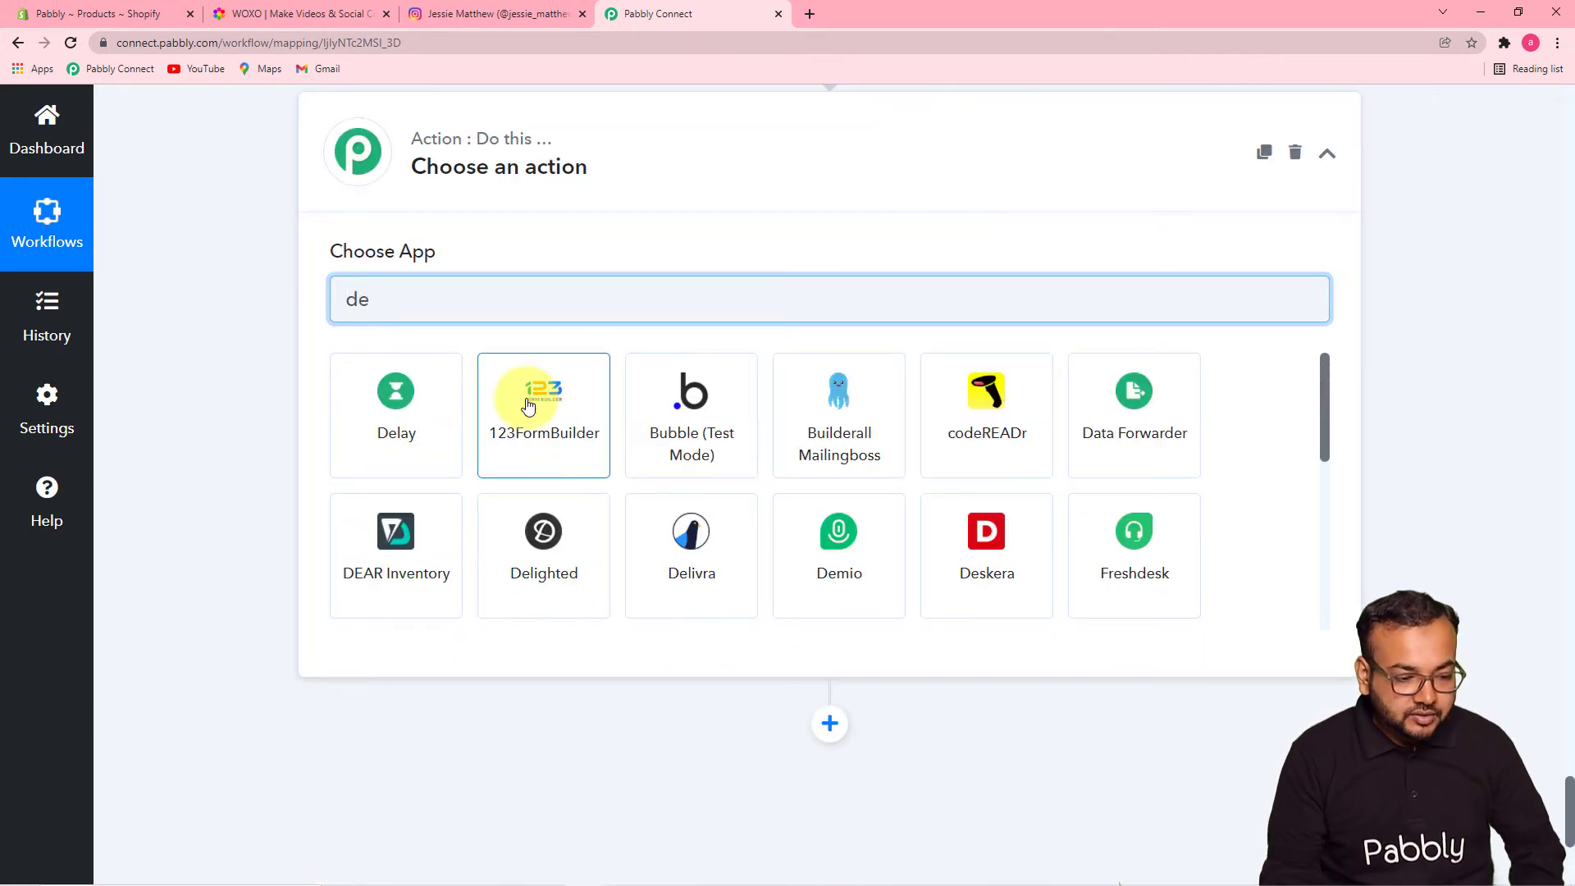
{"action": "left_click", "coordinate": [398, 457]}
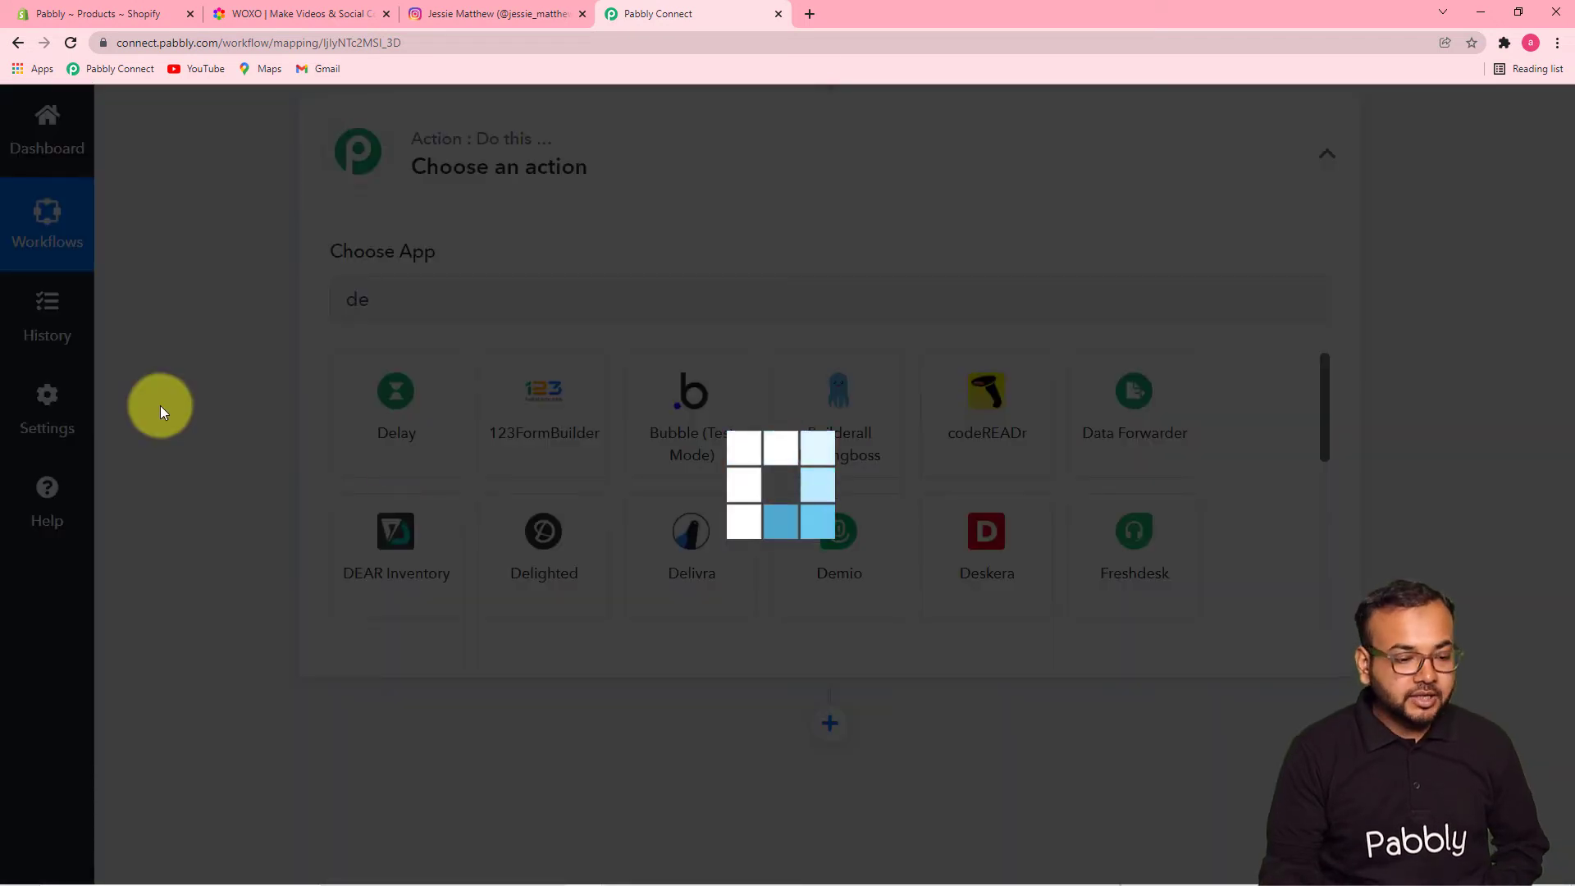
- Set the delay type to Delay For and the delay unit to Minutes
{"action": "scroll", "coordinate": [160, 406], "scroll_direction": "down", "scroll_amount": 3}
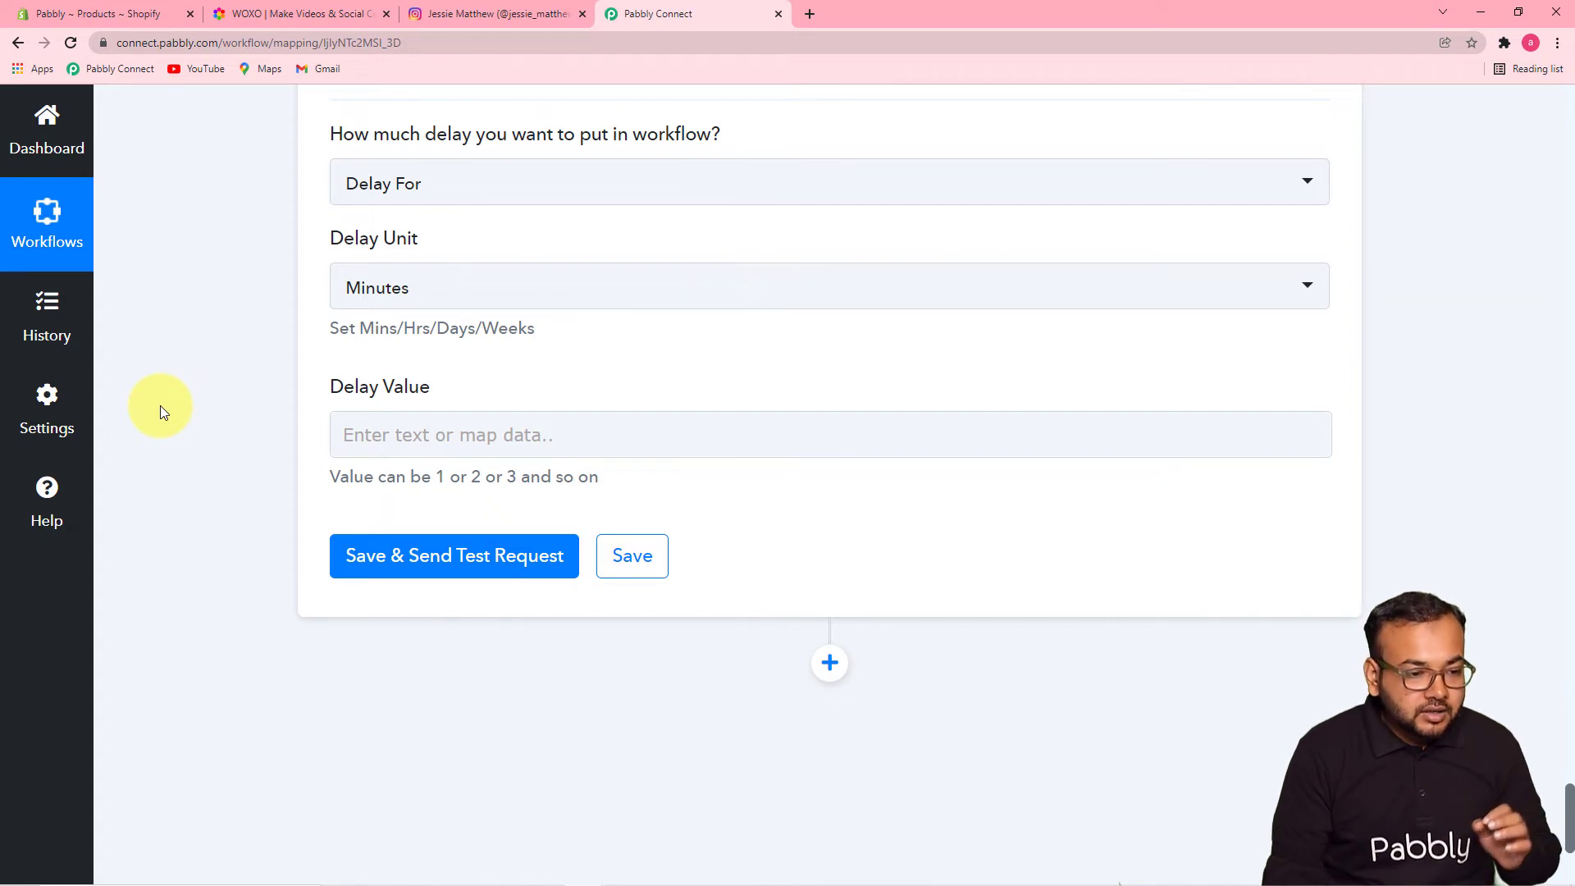
{"action": "scroll", "coordinate": [160, 405], "scroll_direction": "up", "scroll_amount": 8}
{"action": "scroll", "coordinate": [195, 351], "scroll_direction": "up", "scroll_amount": 4}
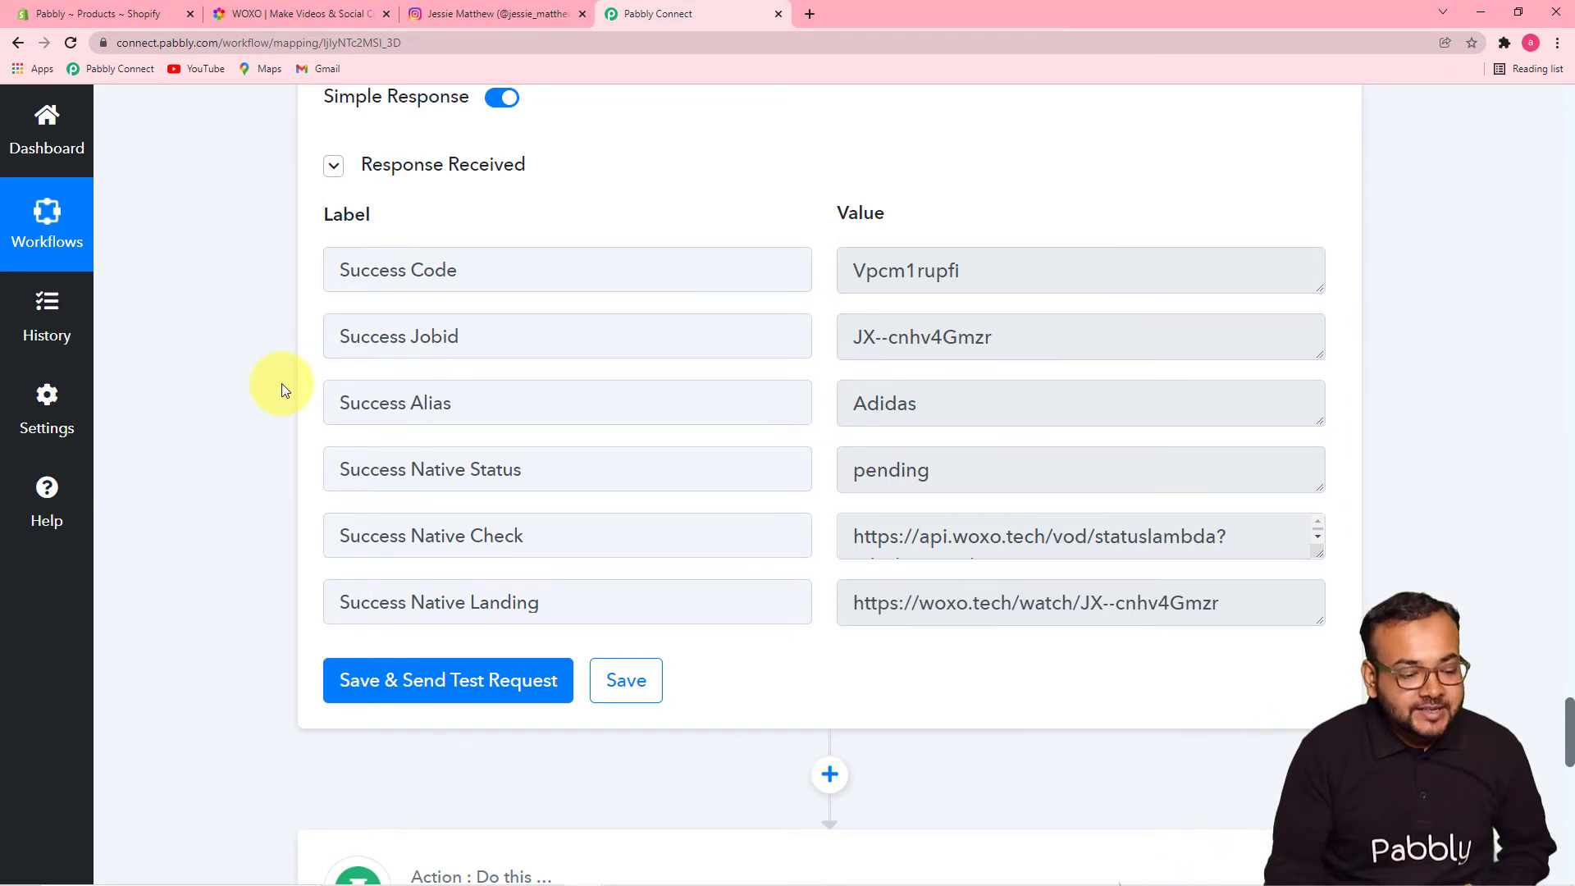
{"action": "scroll", "coordinate": [255, 421], "scroll_direction": "down", "scroll_amount": 10}
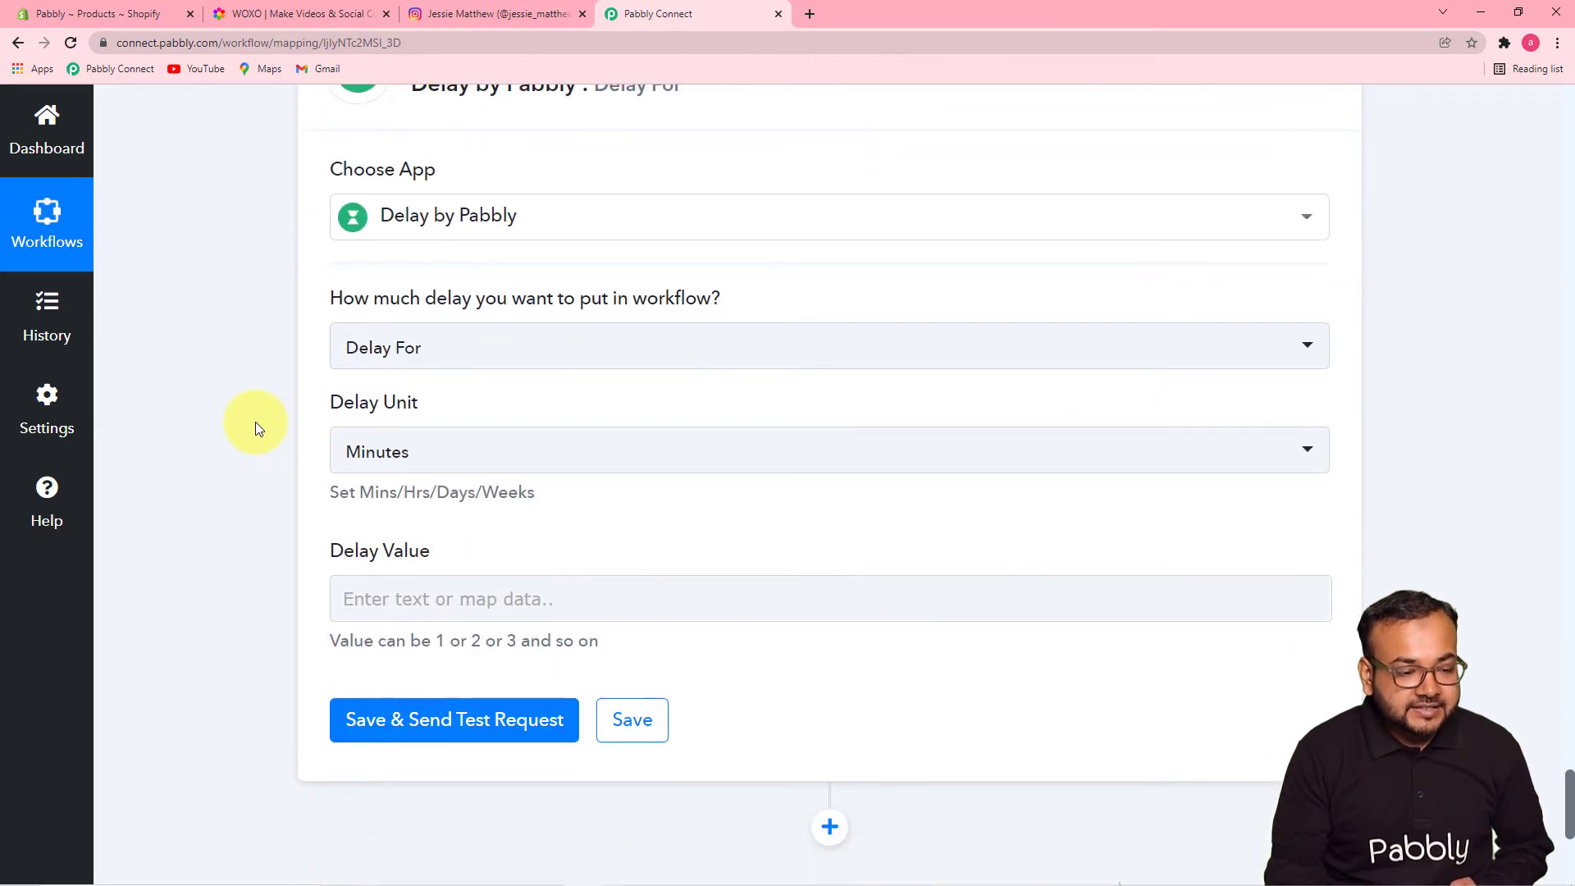
{"action": "left_click", "coordinate": [457, 362]}
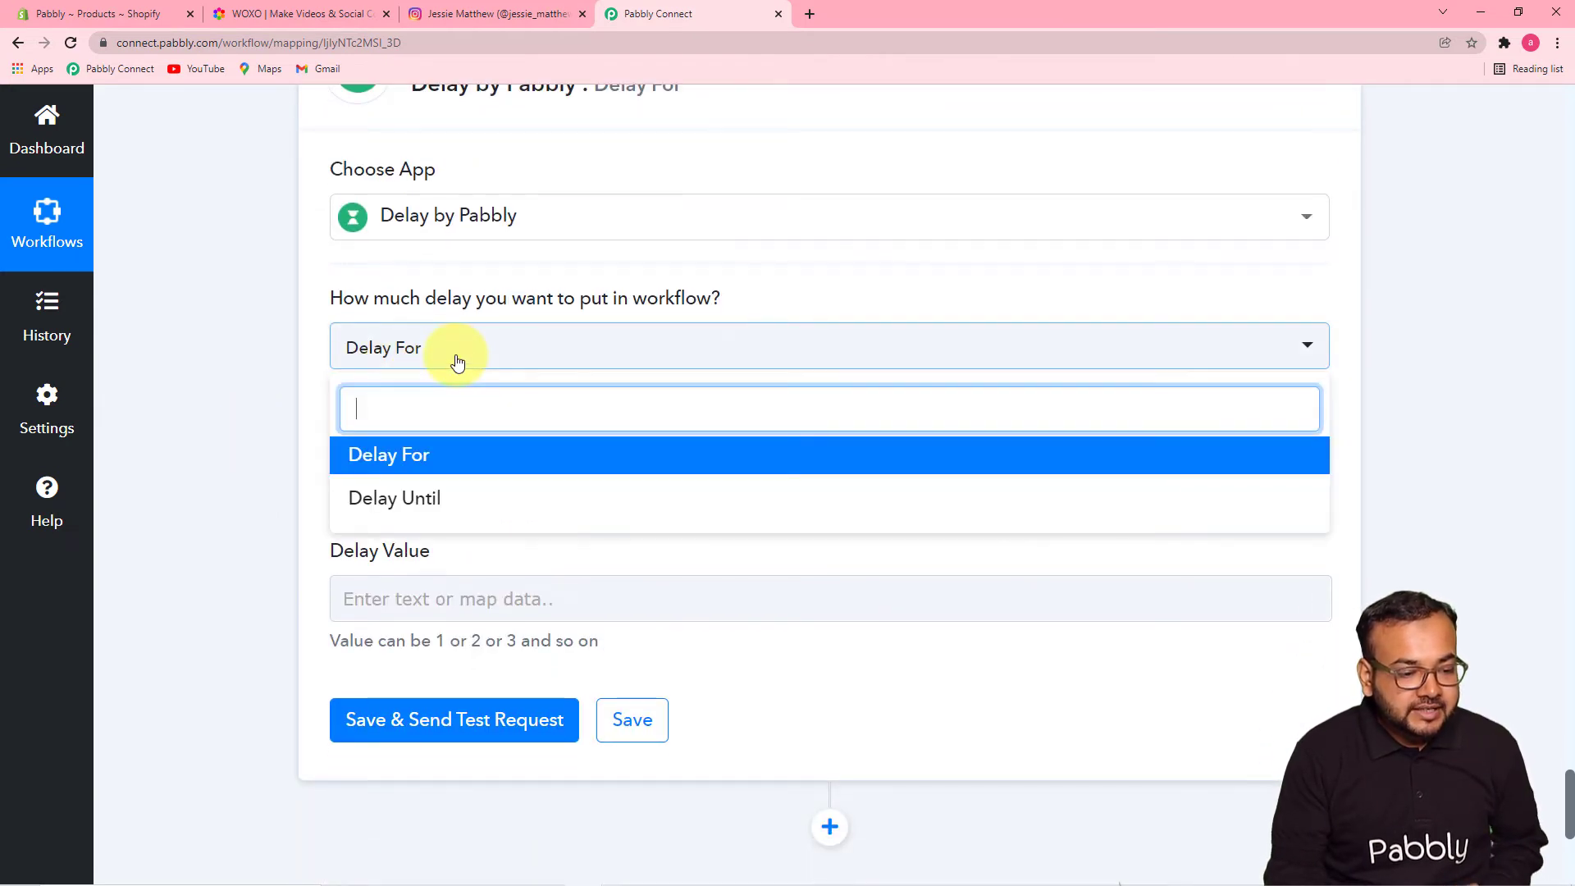
{"action": "left_click", "coordinate": [449, 457]}
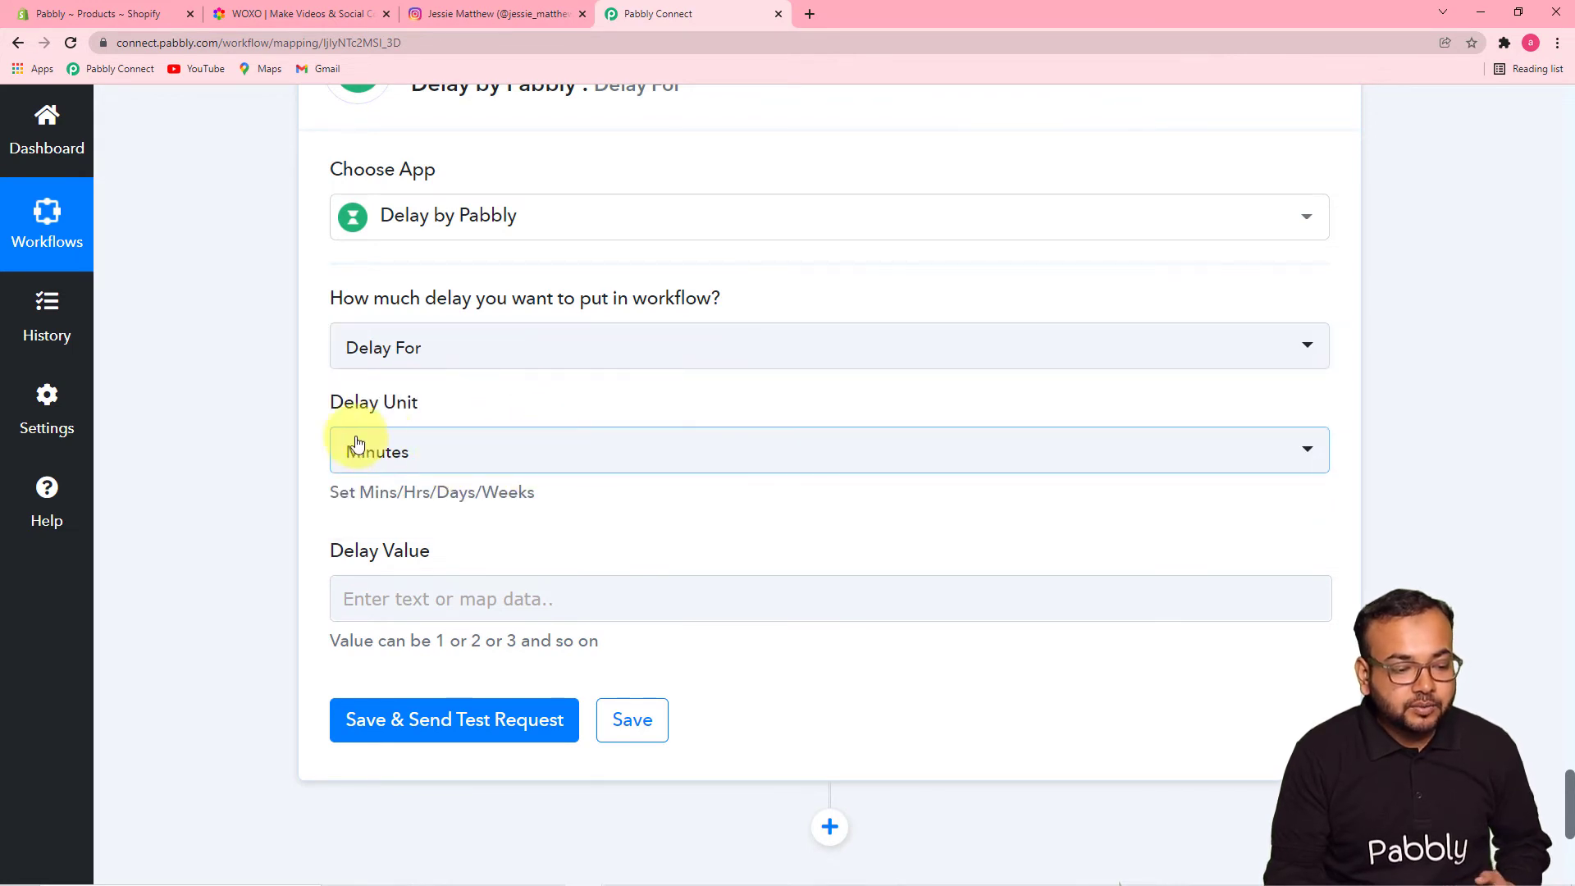
{"action": "left_click", "coordinate": [450, 473]}
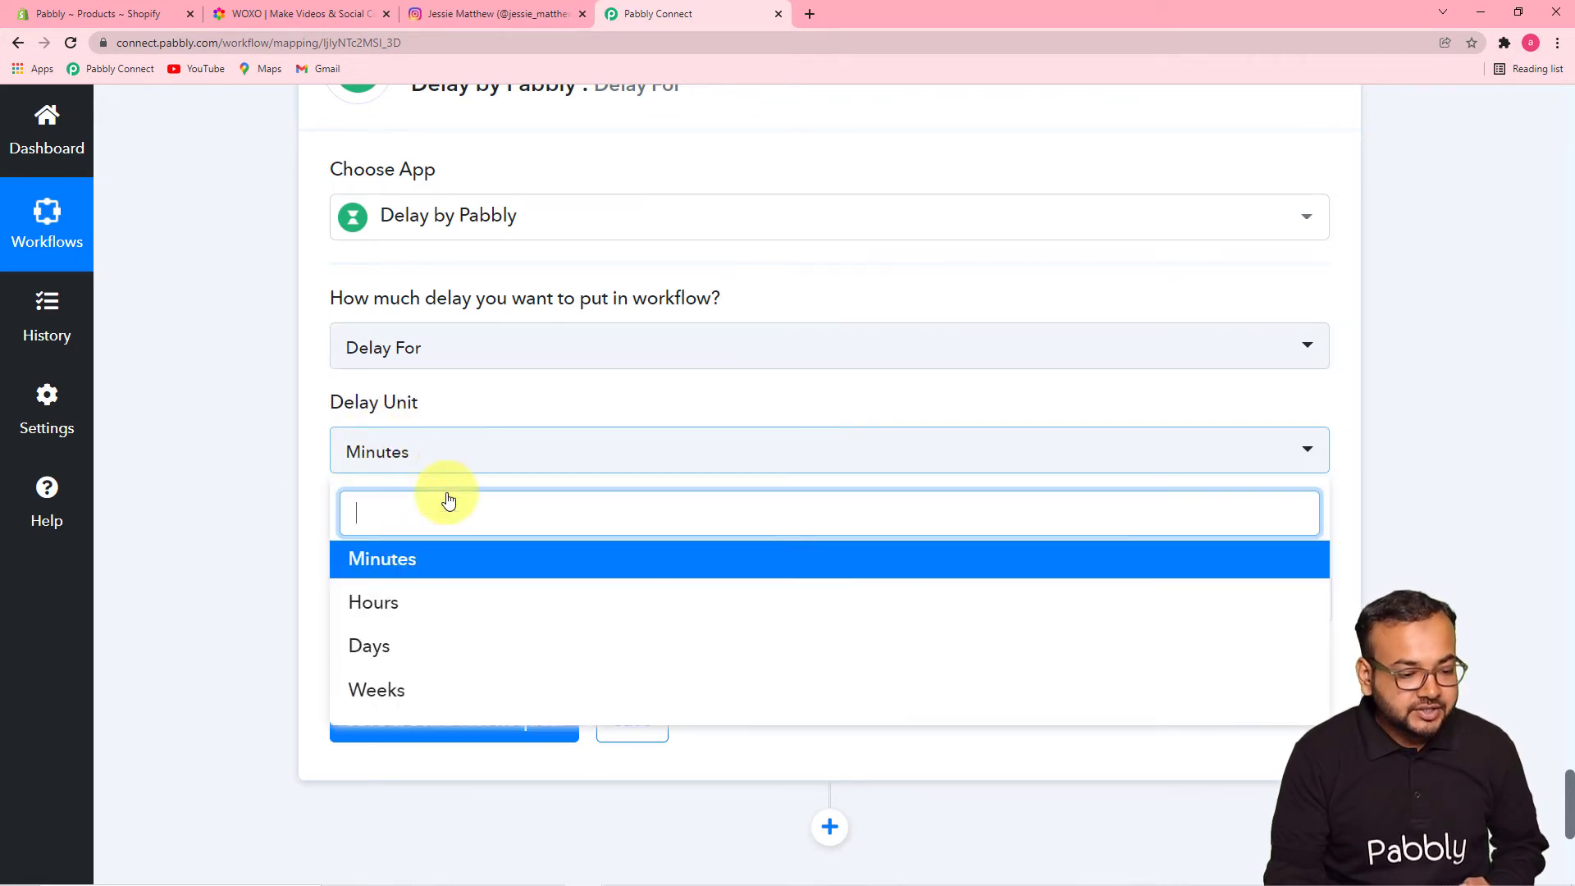
{"action": "left_click", "coordinate": [415, 564]}
- Set the delay value to 10, then save the delay action with a test request and review its response
{"action": "scroll", "coordinate": [281, 520], "scroll_direction": "down", "scroll_amount": 1}
{"action": "left_click", "coordinate": [457, 508]}
{"action": "type", "text": "5"}
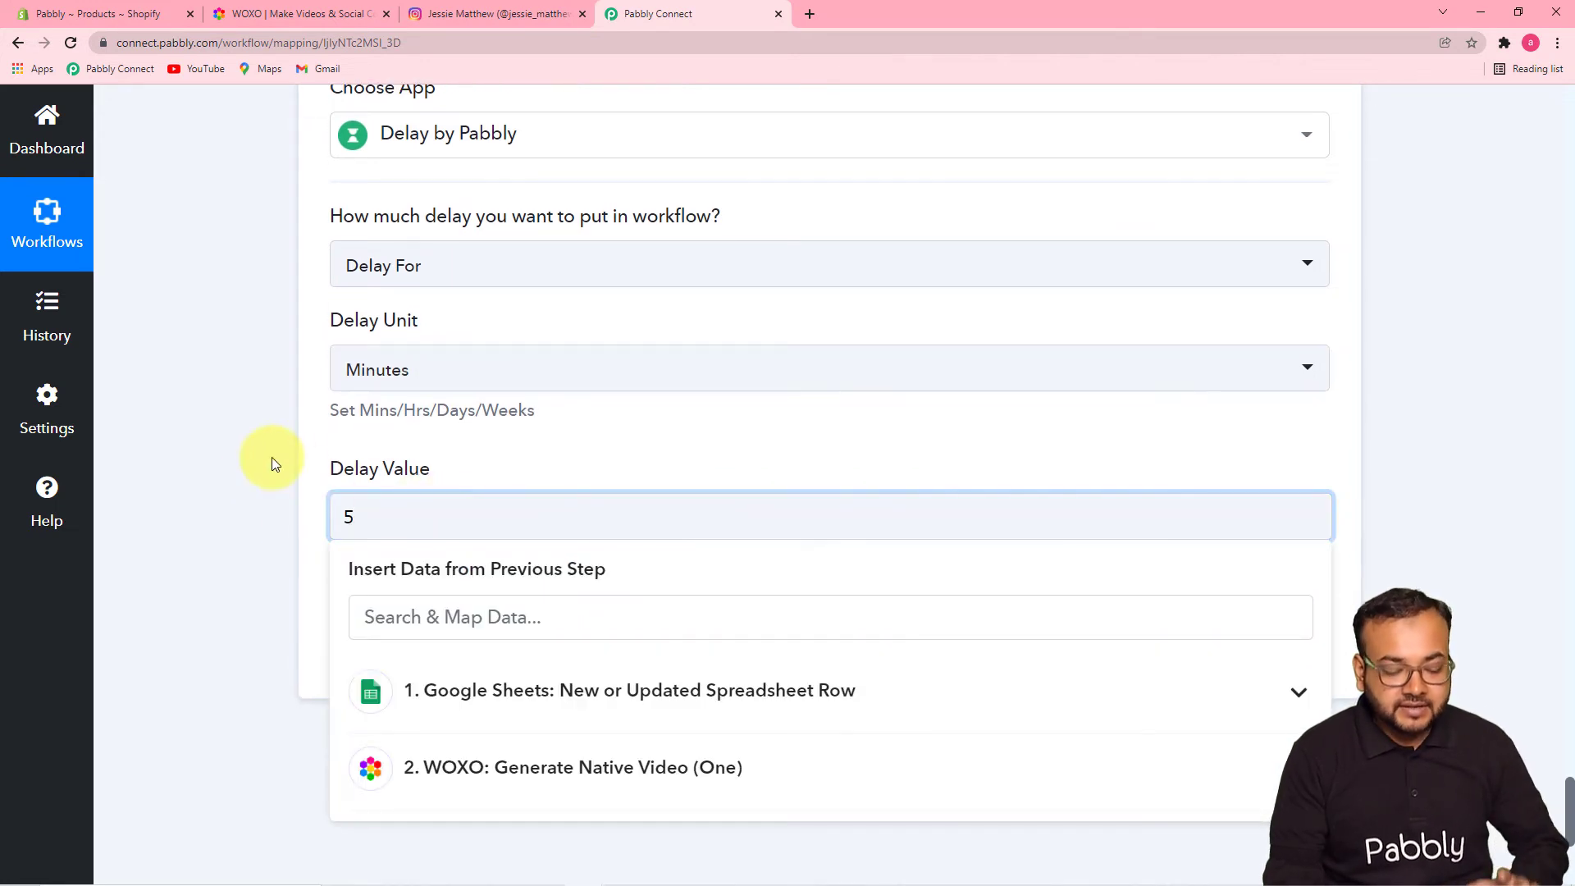
{"action": "key", "text": "BackSpace"}
{"action": "type", "text": "10"}
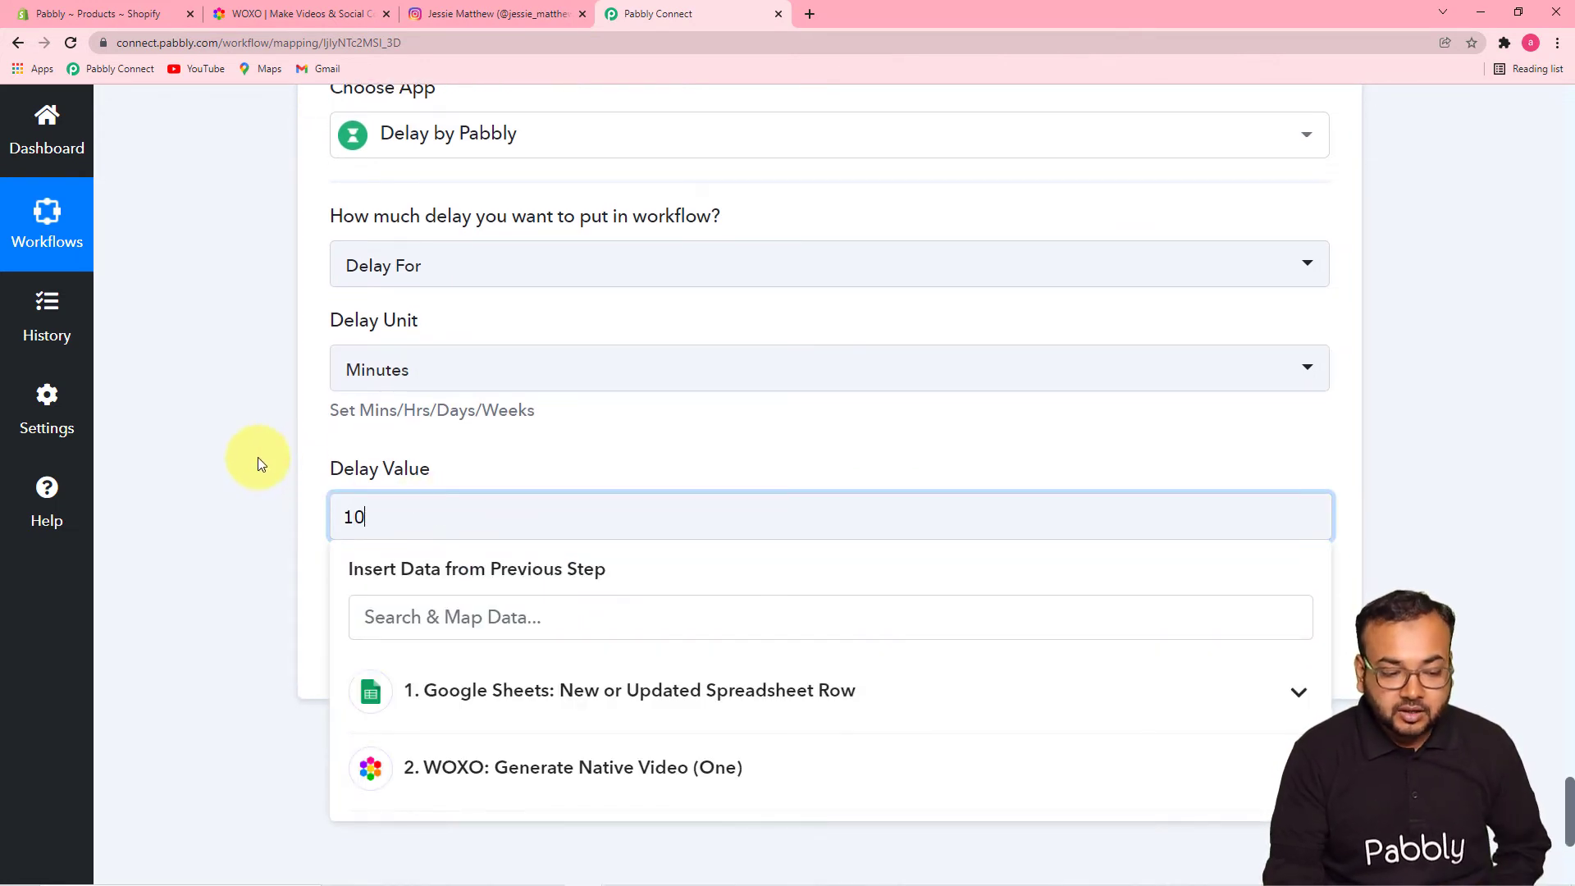
{"action": "left_click", "coordinate": [258, 459]}
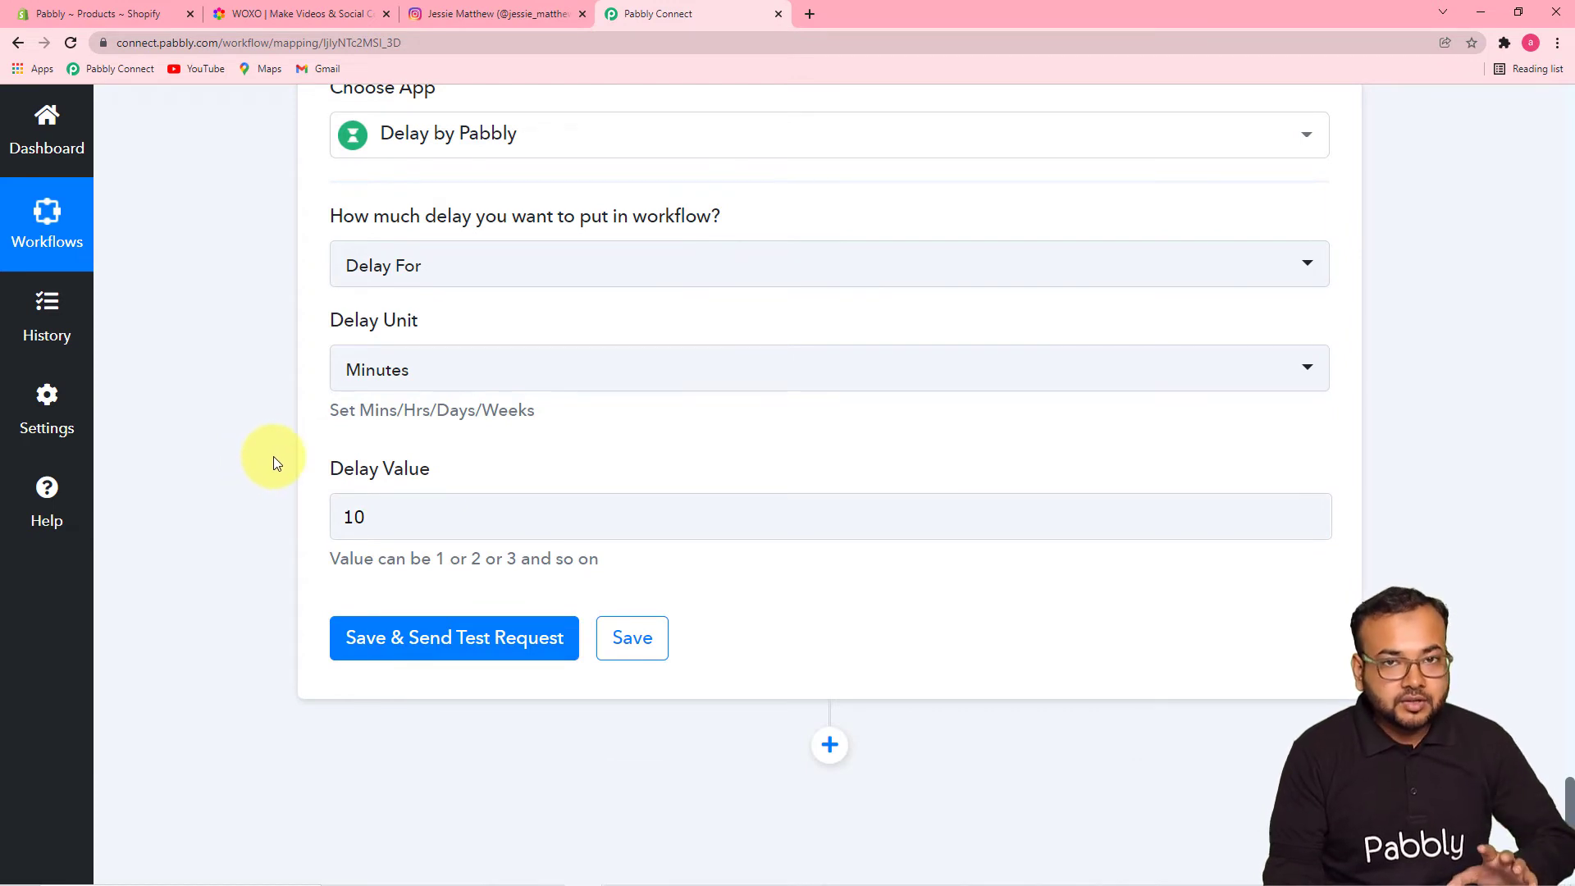
{"action": "left_click", "coordinate": [430, 660]}
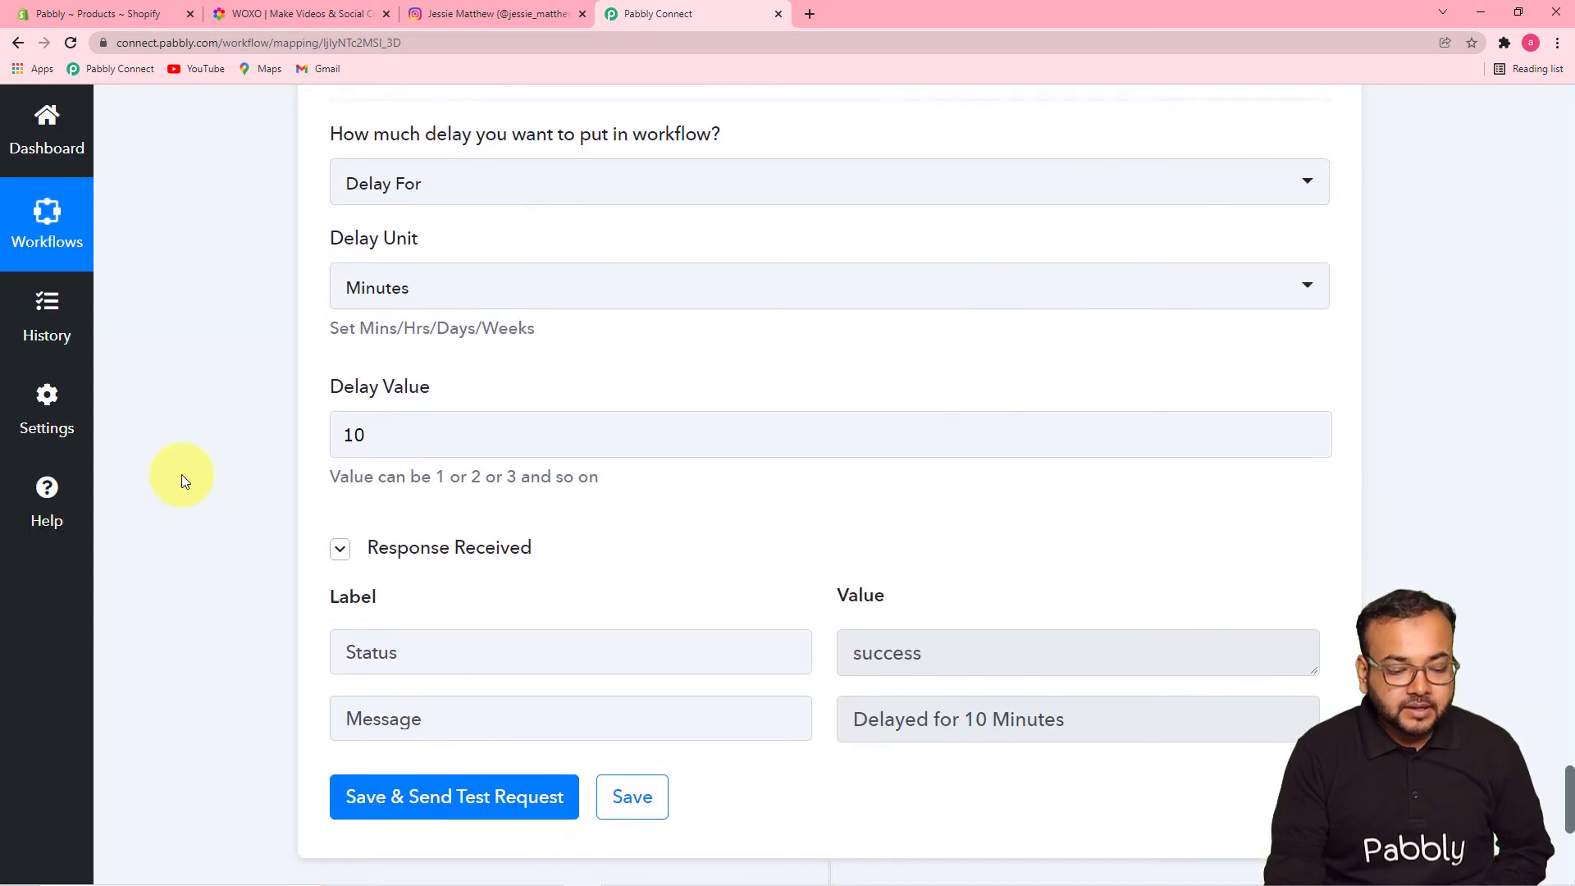
{"action": "scroll", "coordinate": [182, 480], "scroll_direction": "down", "scroll_amount": 4}
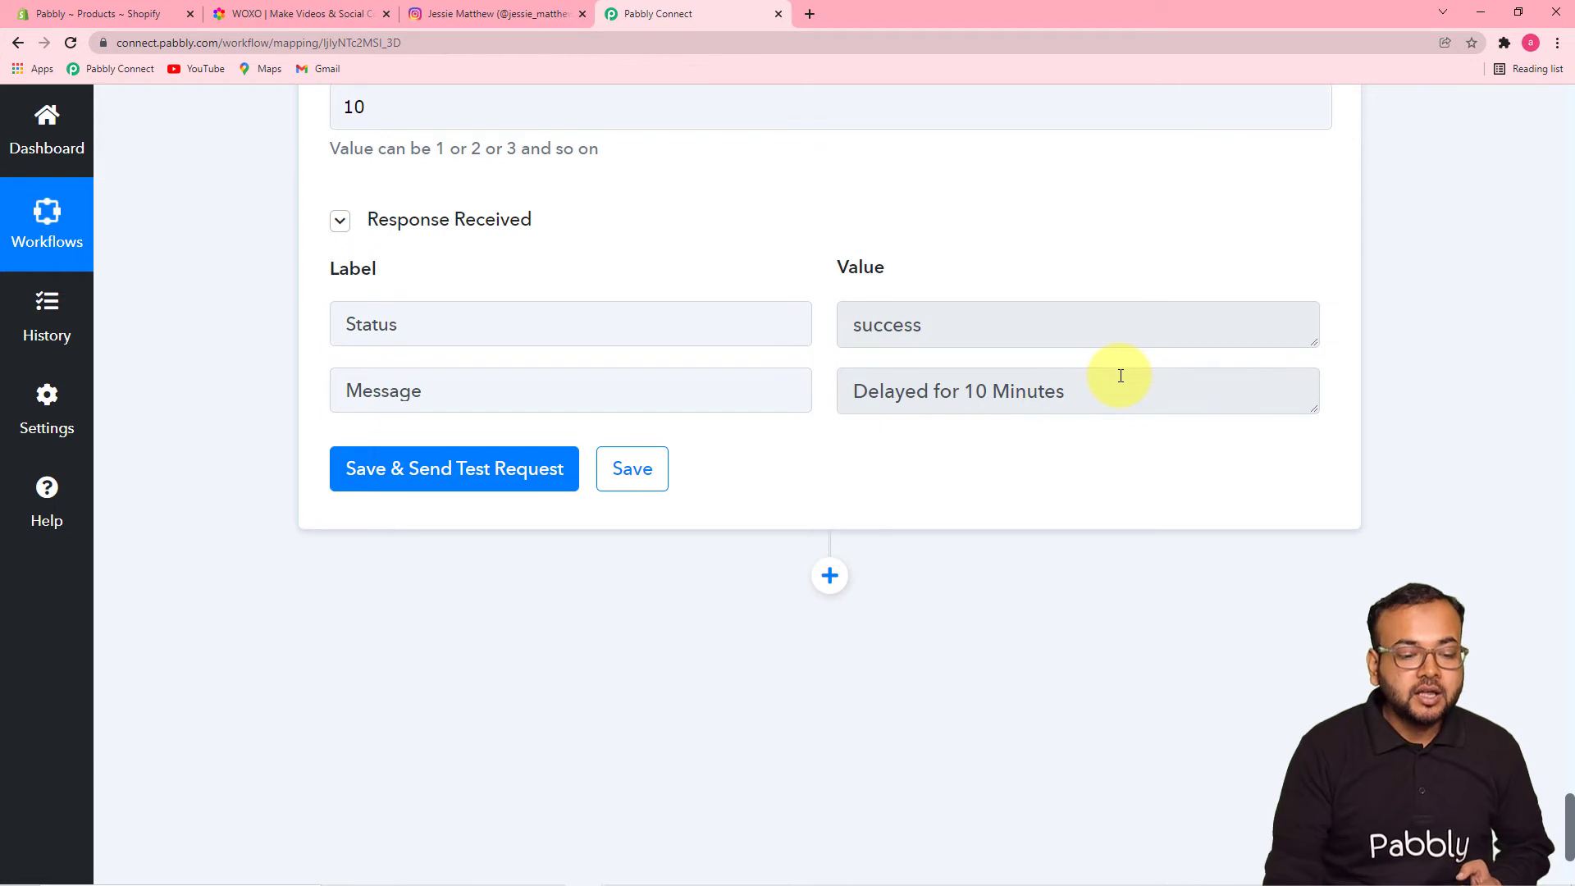
- Add a new action after the Delay action and choose WOXO as its app
{"action": "scroll", "coordinate": [1121, 375], "scroll_direction": "down", "scroll_amount": 3}
{"action": "scroll", "coordinate": [1086, 382], "scroll_direction": "up", "scroll_amount": 1}
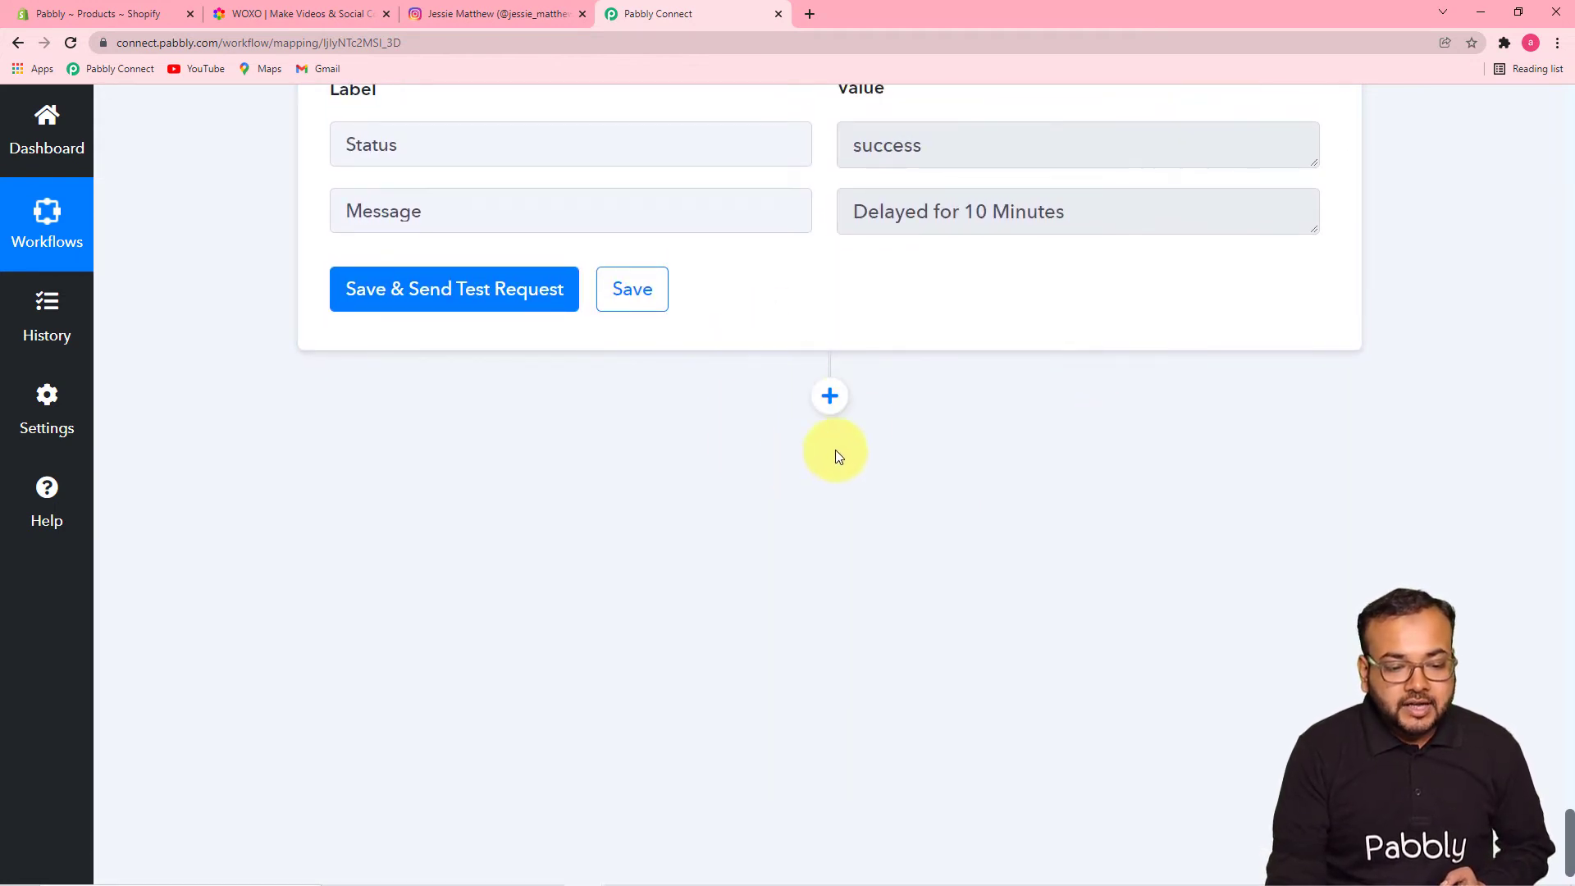
{"action": "left_click", "coordinate": [830, 396]}
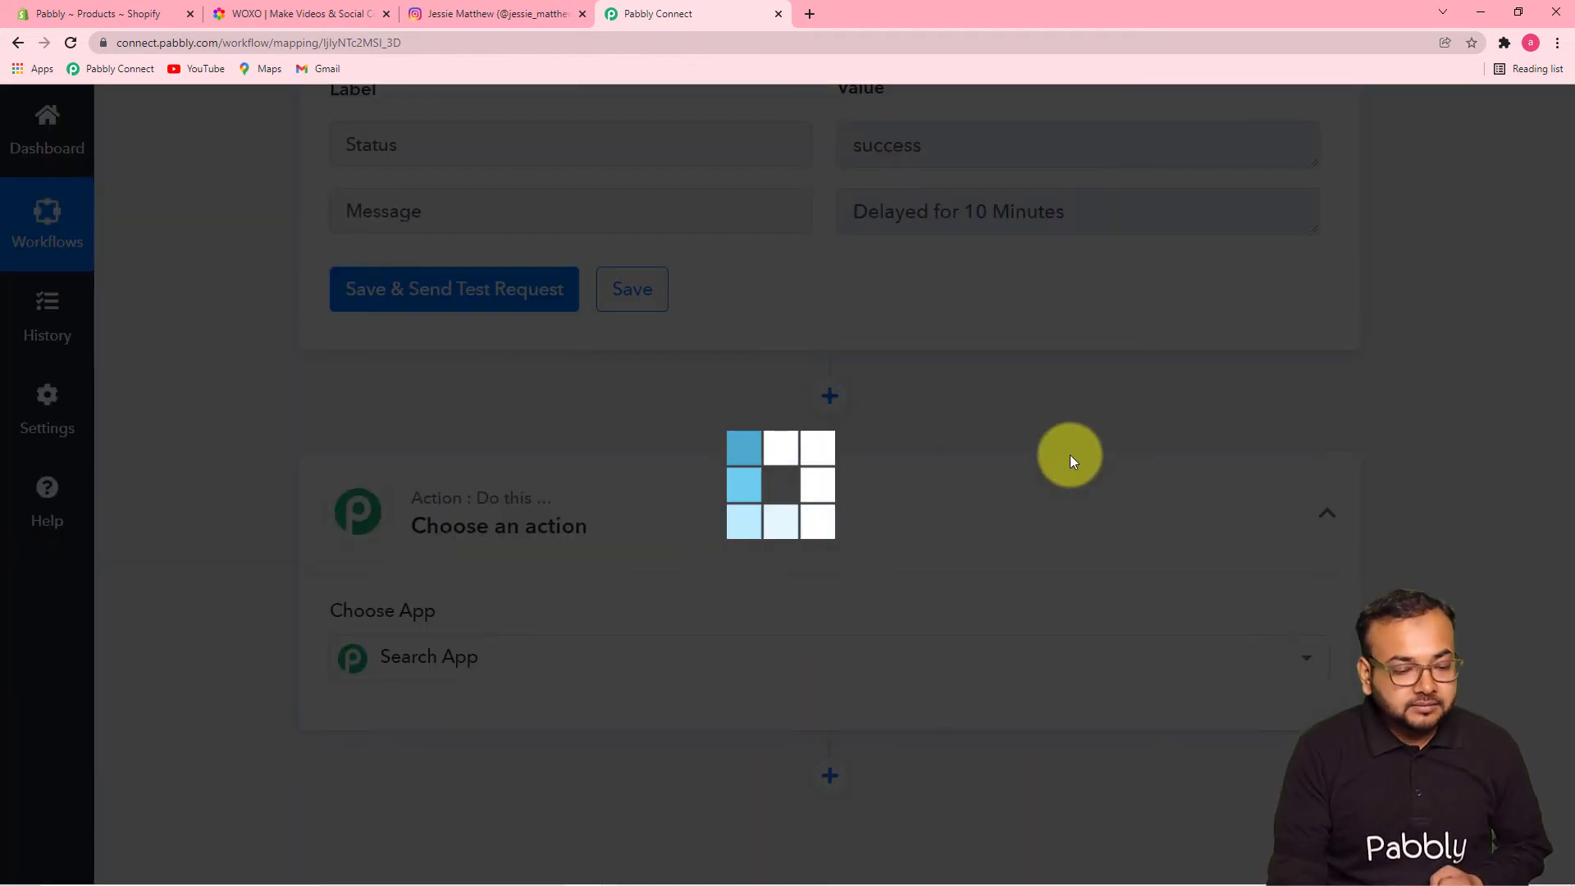
{"action": "scroll", "coordinate": [1070, 459], "scroll_direction": "down", "scroll_amount": 4}
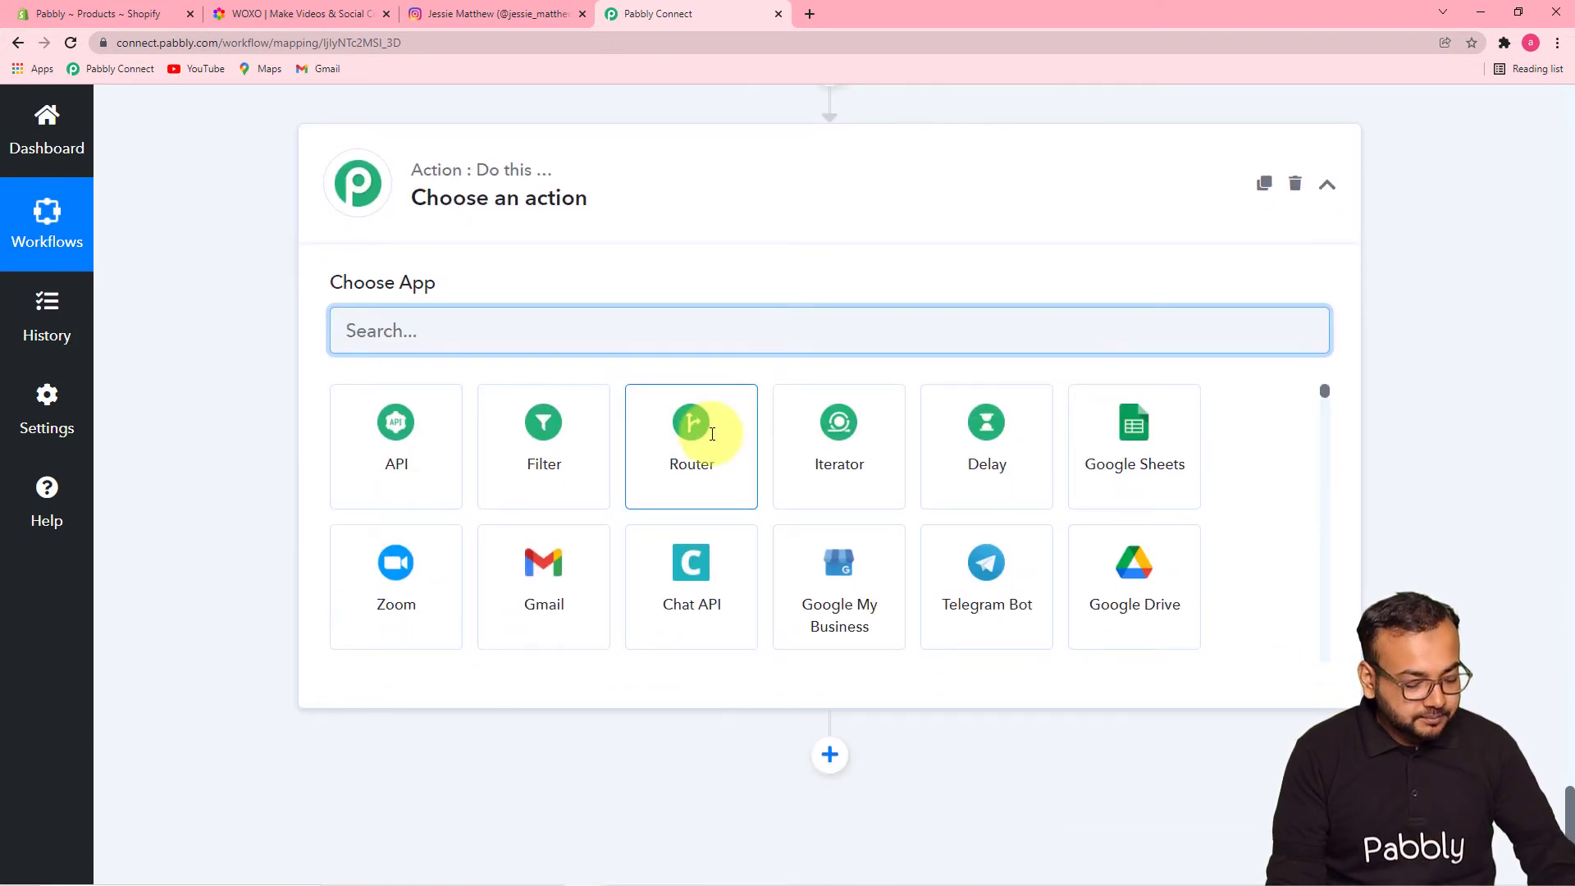
{"action": "type", "text": "woc"}
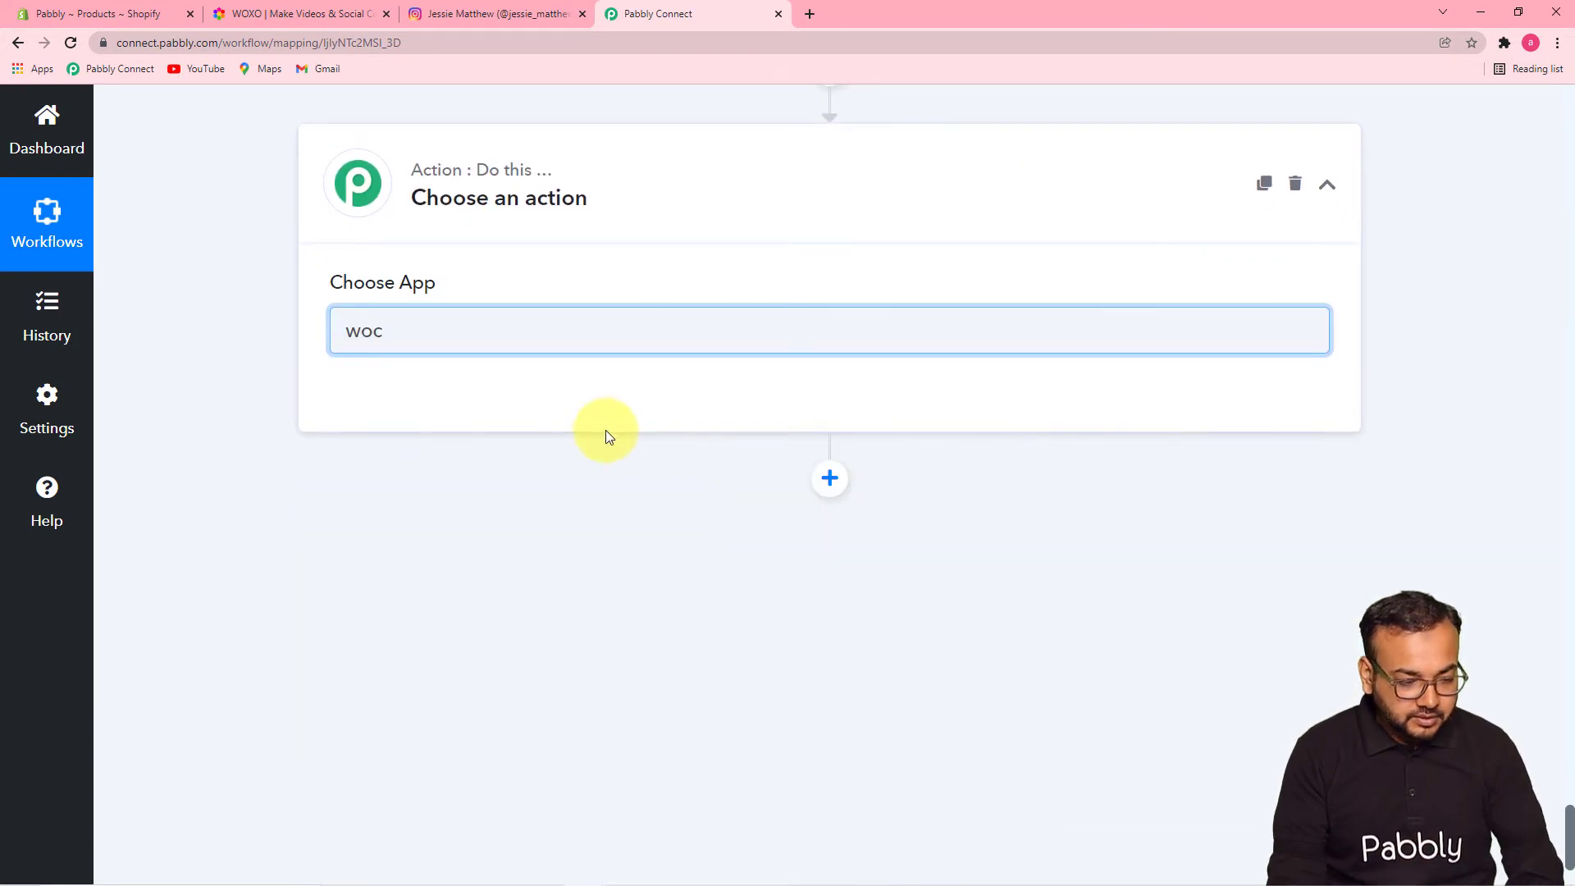
{"action": "key", "text": "BackSpace"}
{"action": "type", "text": "x"}
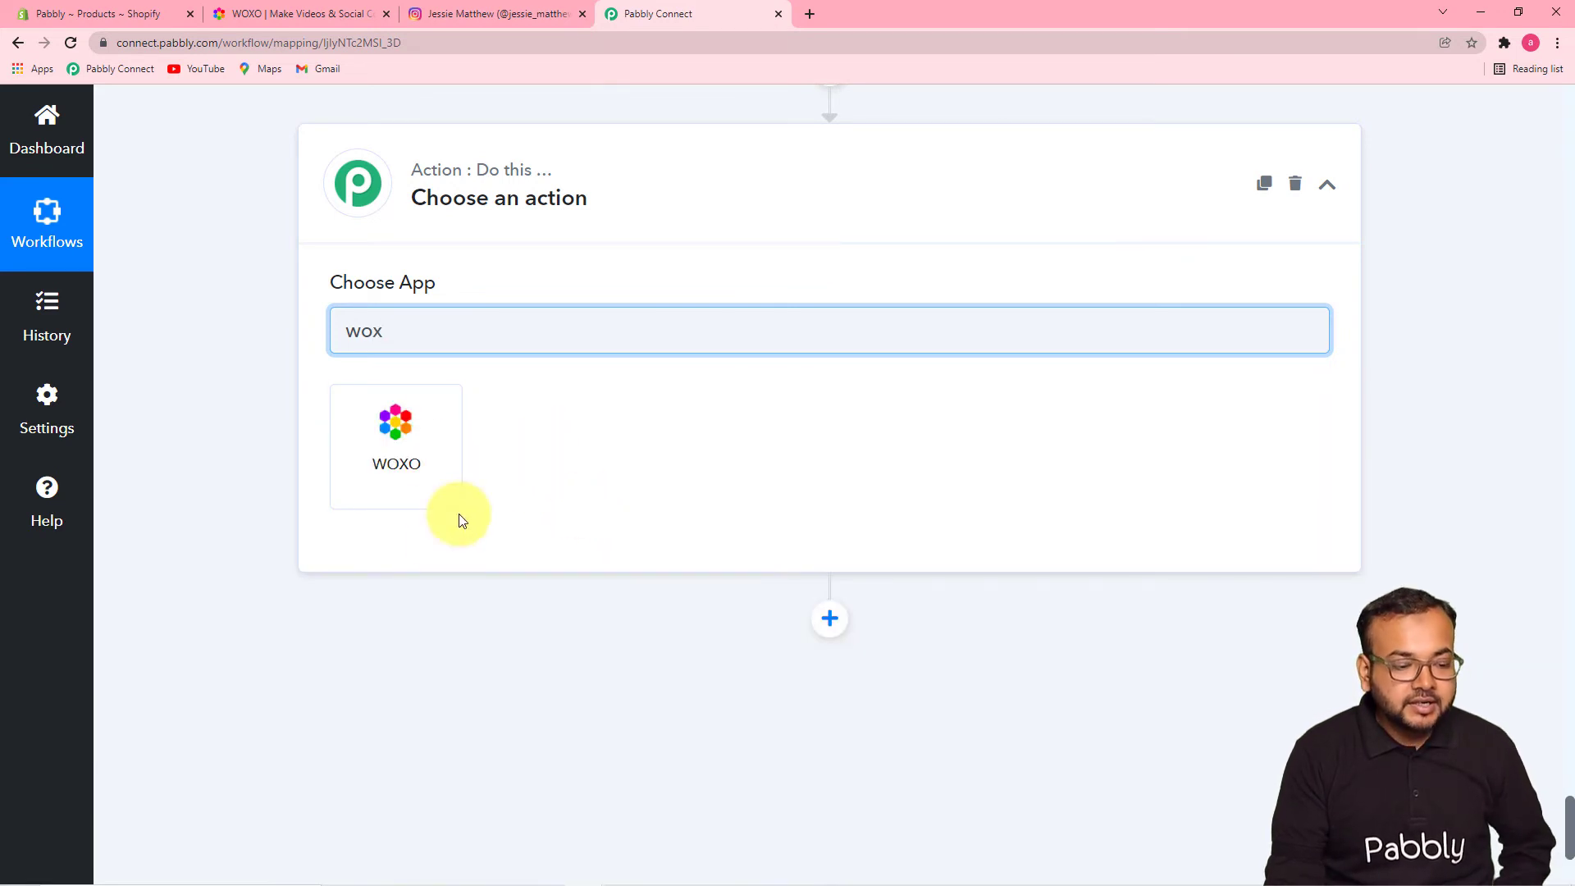
{"action": "left_click", "coordinate": [420, 453]}
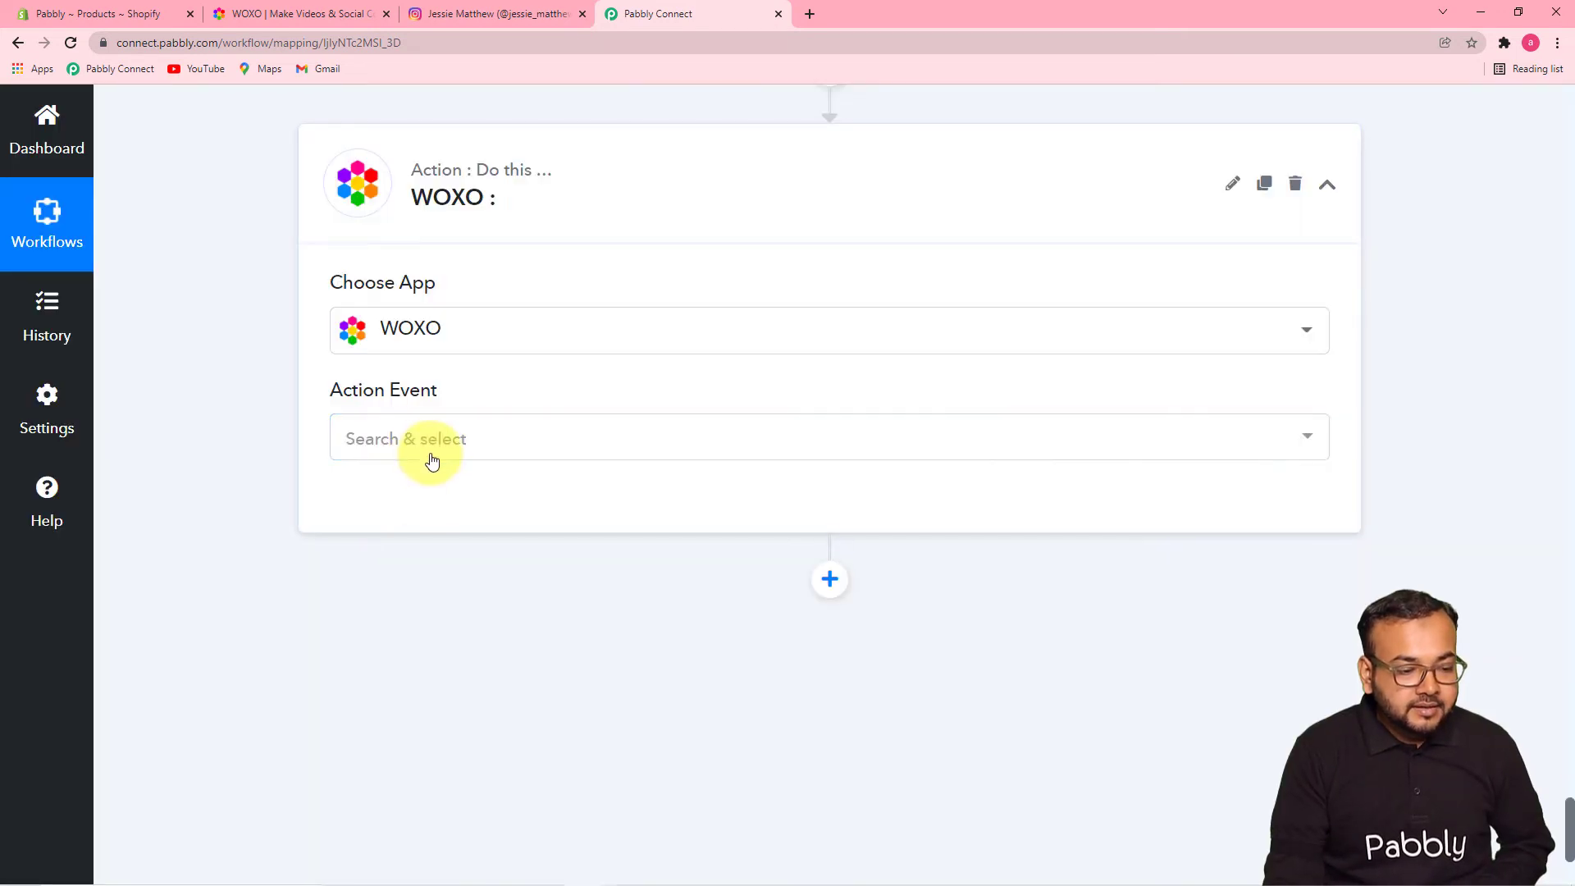
- Set the WOXO action event to Get Video and connect it with the existing WOXO #2 connection
{"action": "left_click", "coordinate": [428, 443]}
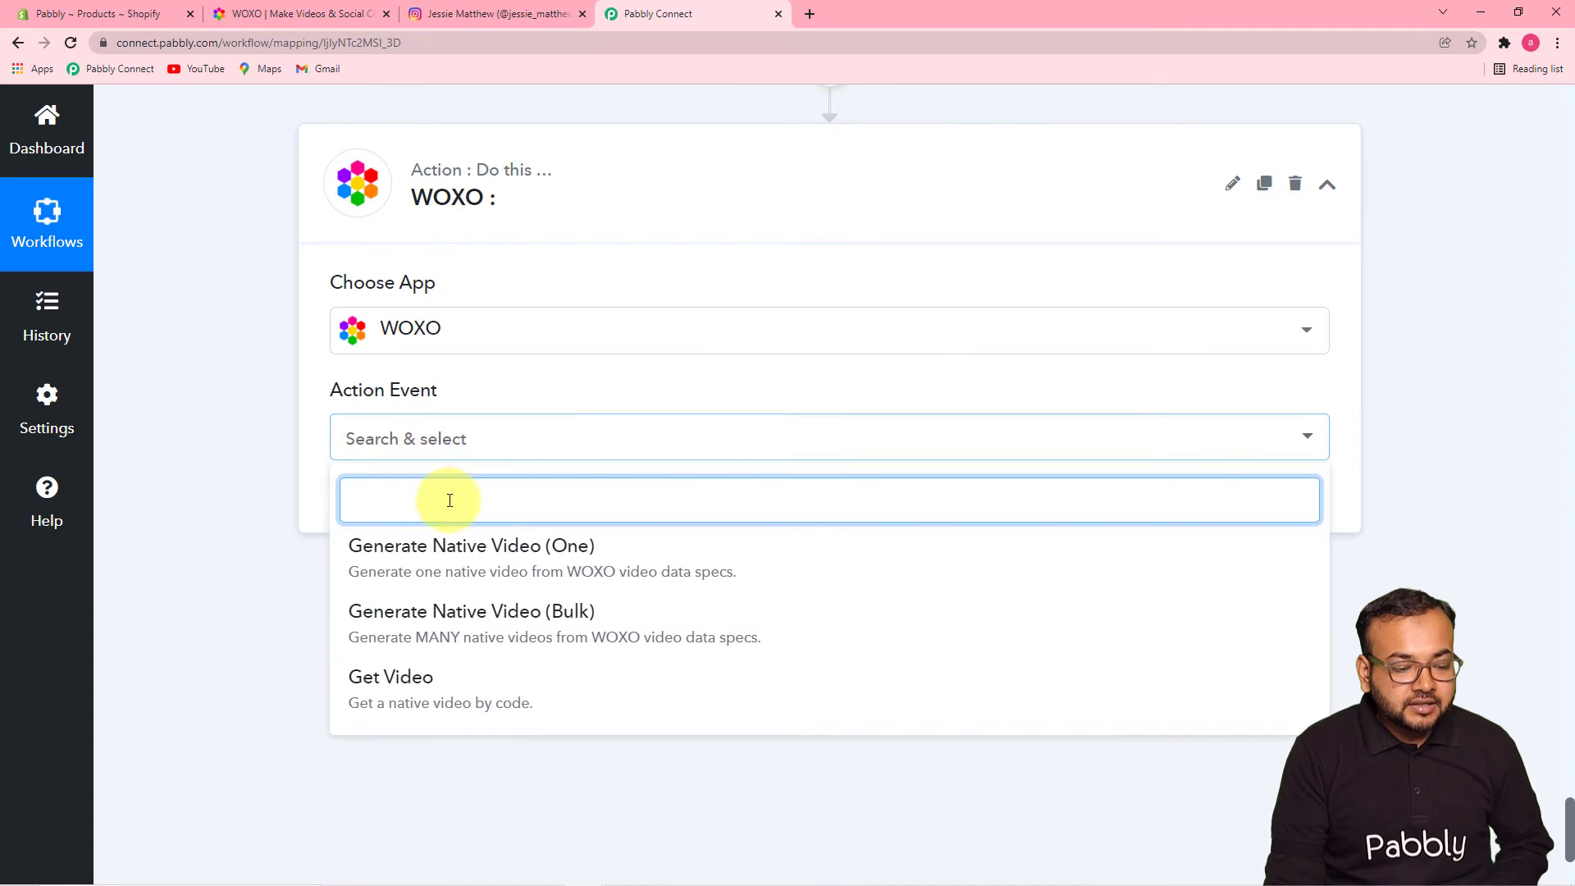
{"action": "left_click", "coordinate": [407, 690]}
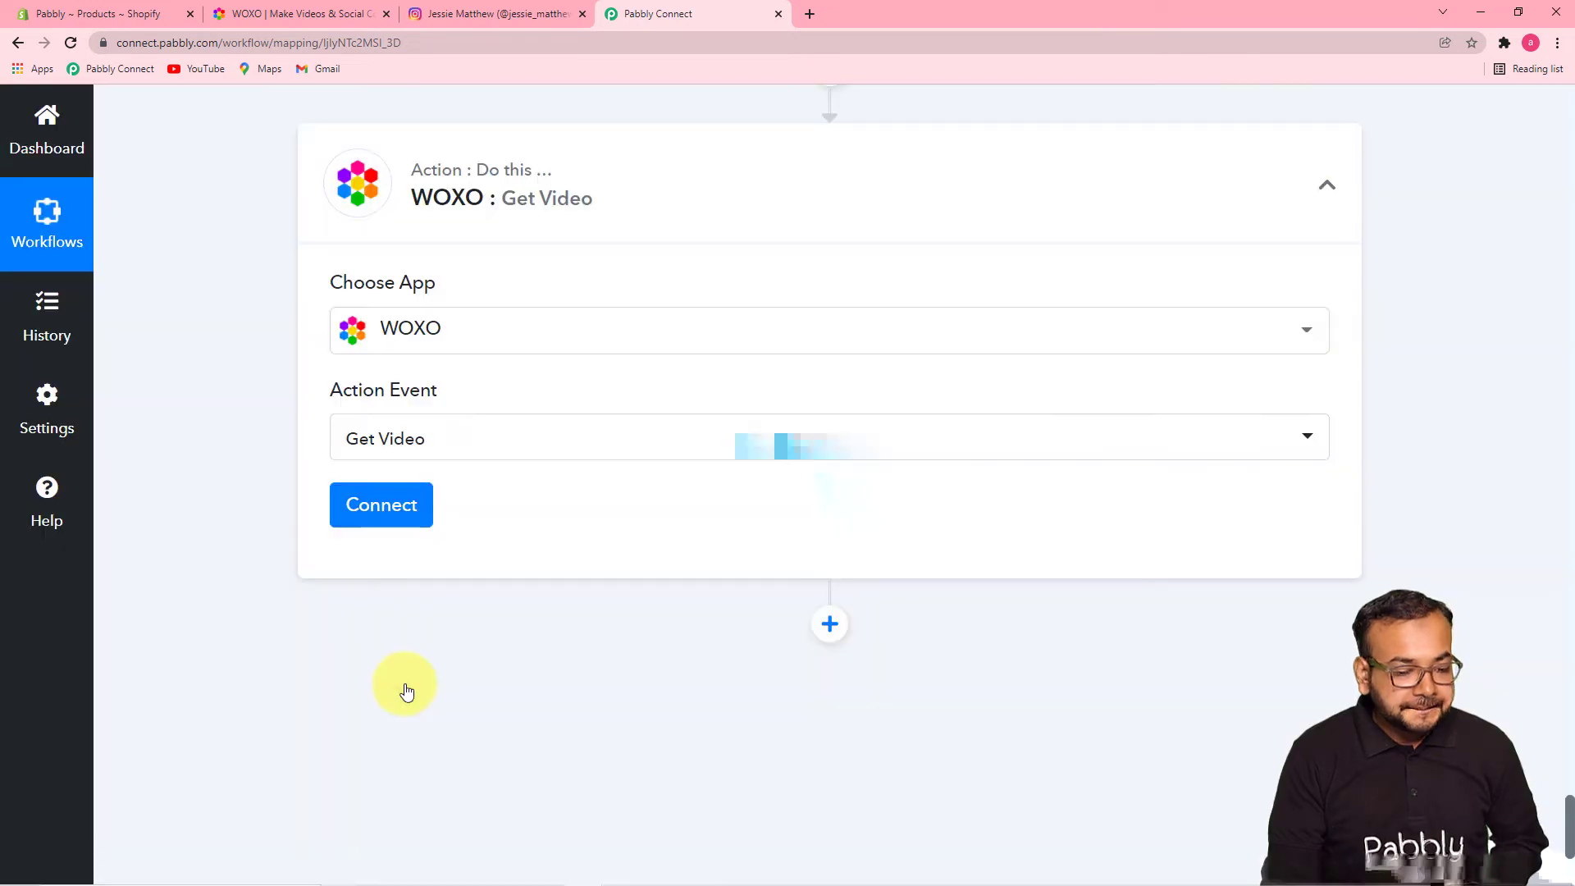
{"action": "left_click", "coordinate": [362, 517]}
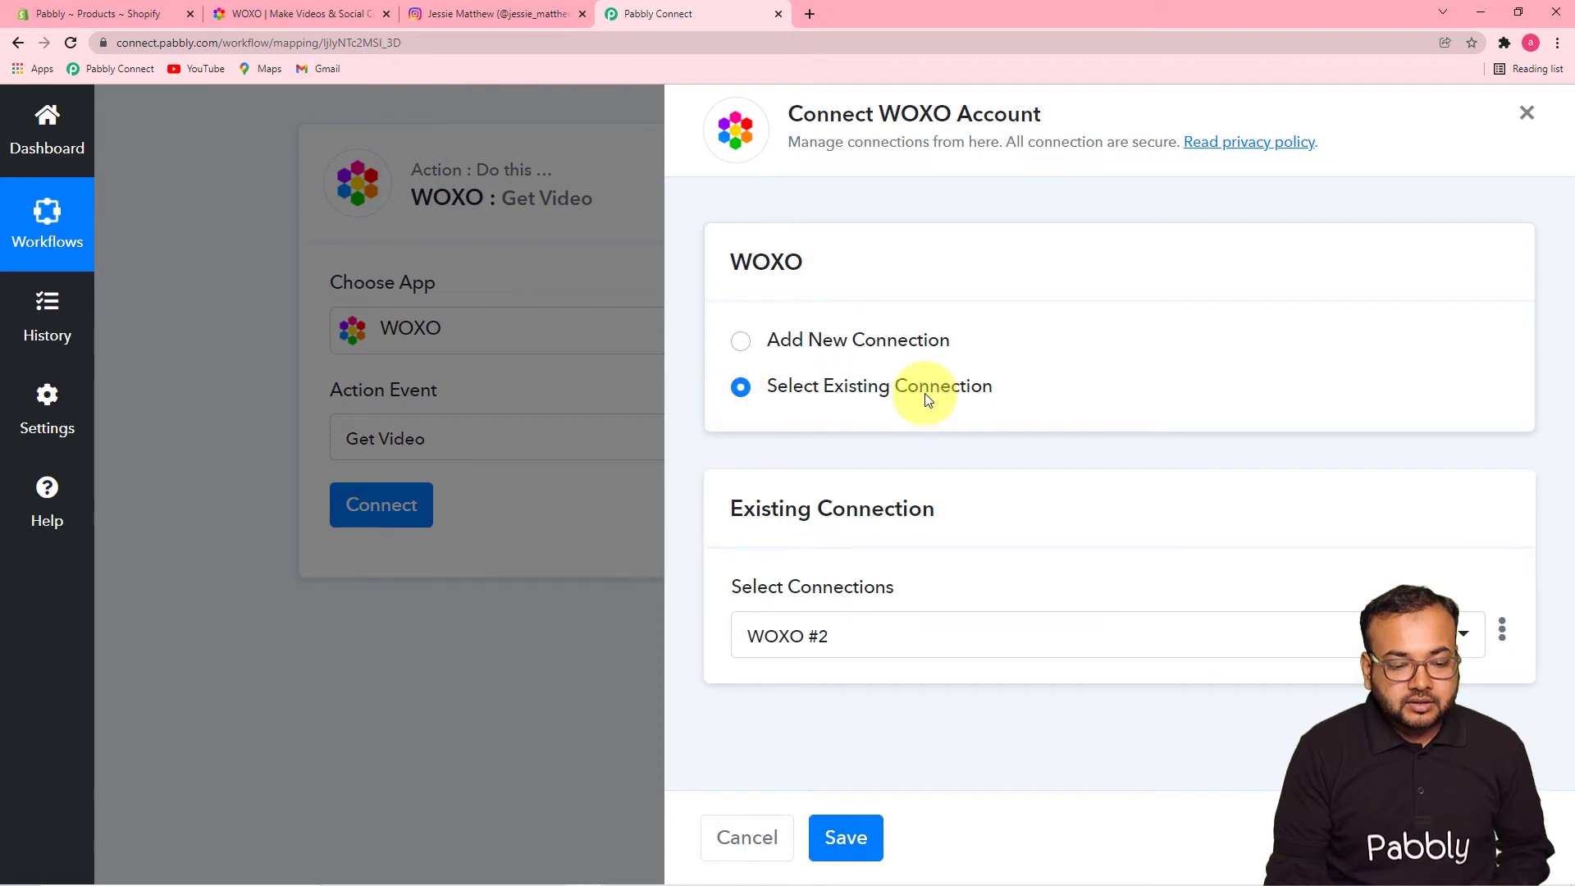
{"action": "left_click", "coordinate": [831, 841]}
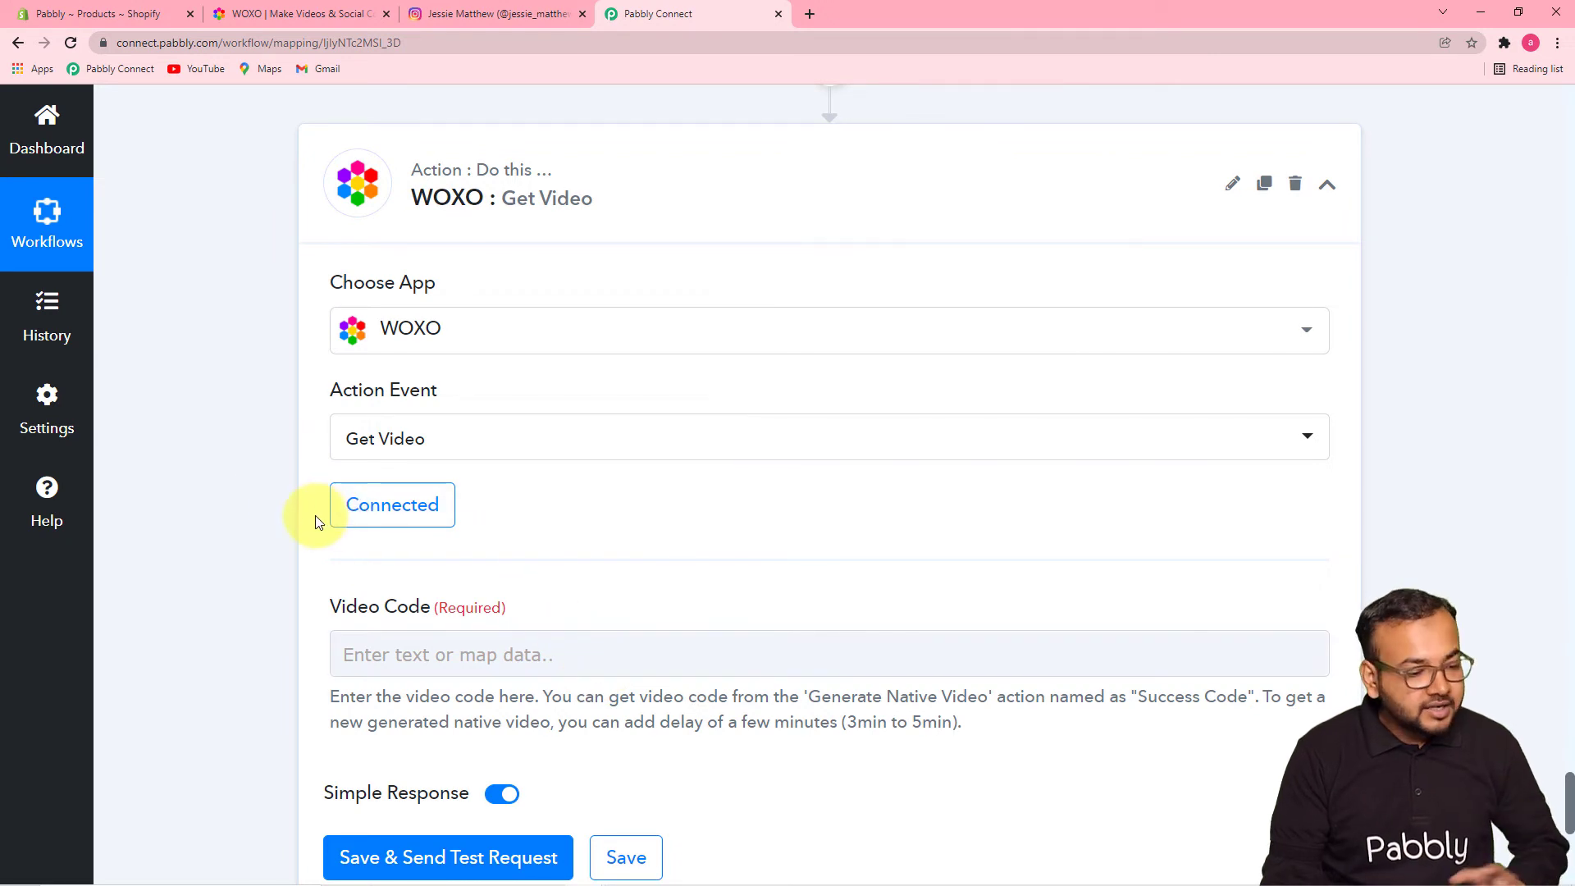
- Map the Get Video action's Video Code to the Success Code from the WOXO Generate Native Video (One) response
{"action": "scroll", "coordinate": [263, 506], "scroll_direction": "down", "scroll_amount": 1}
{"action": "scroll", "coordinate": [261, 506], "scroll_direction": "down", "scroll_amount": 2}
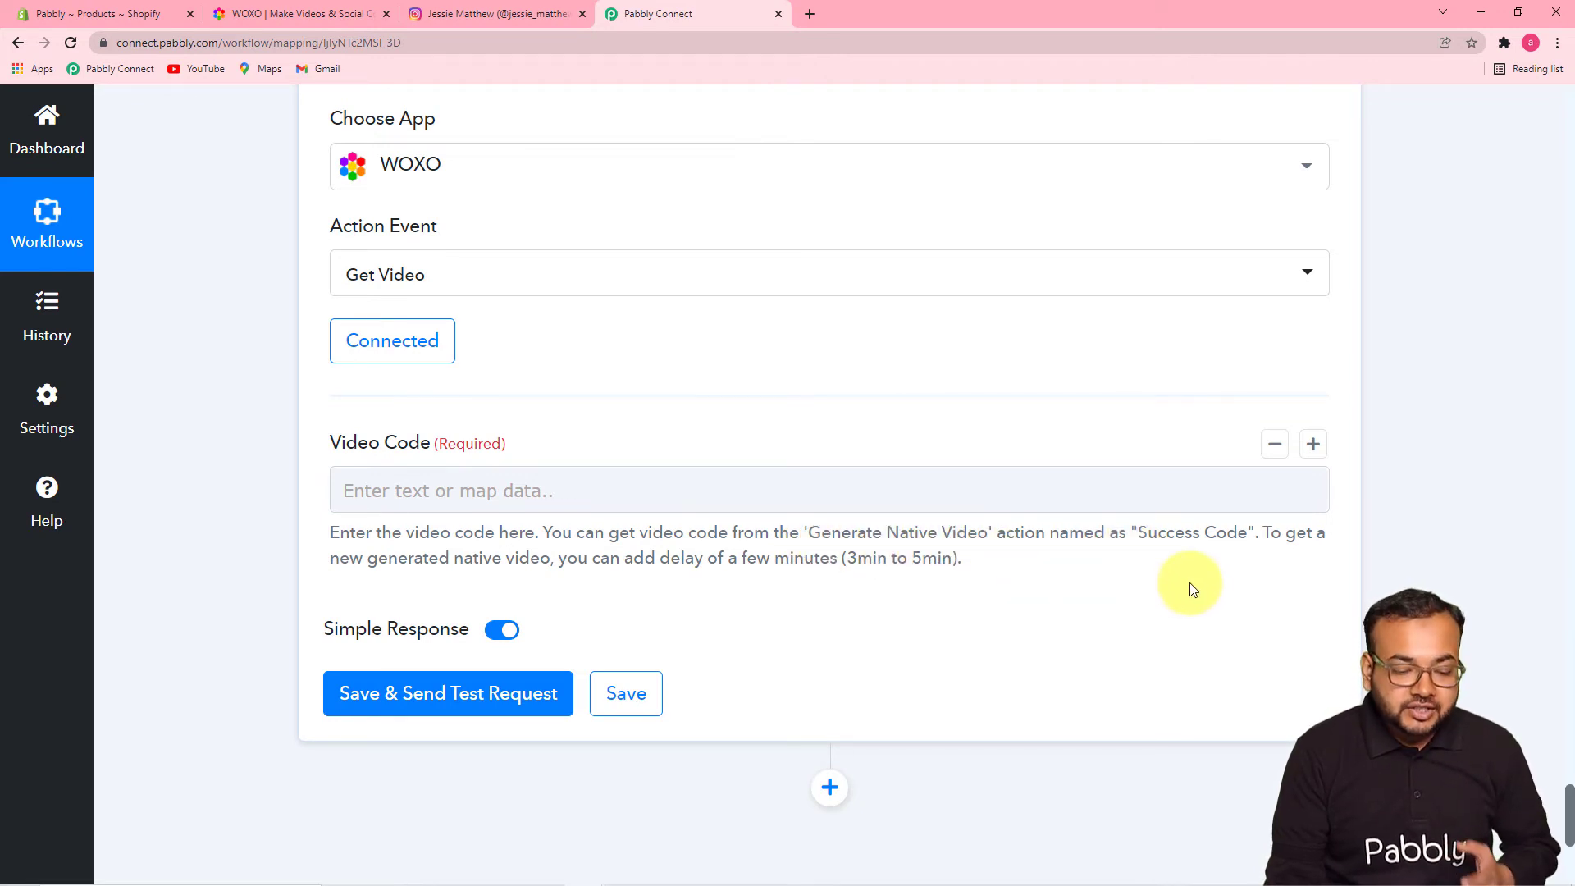
{"action": "scroll", "coordinate": [1192, 589], "scroll_direction": "up", "scroll_amount": 10}
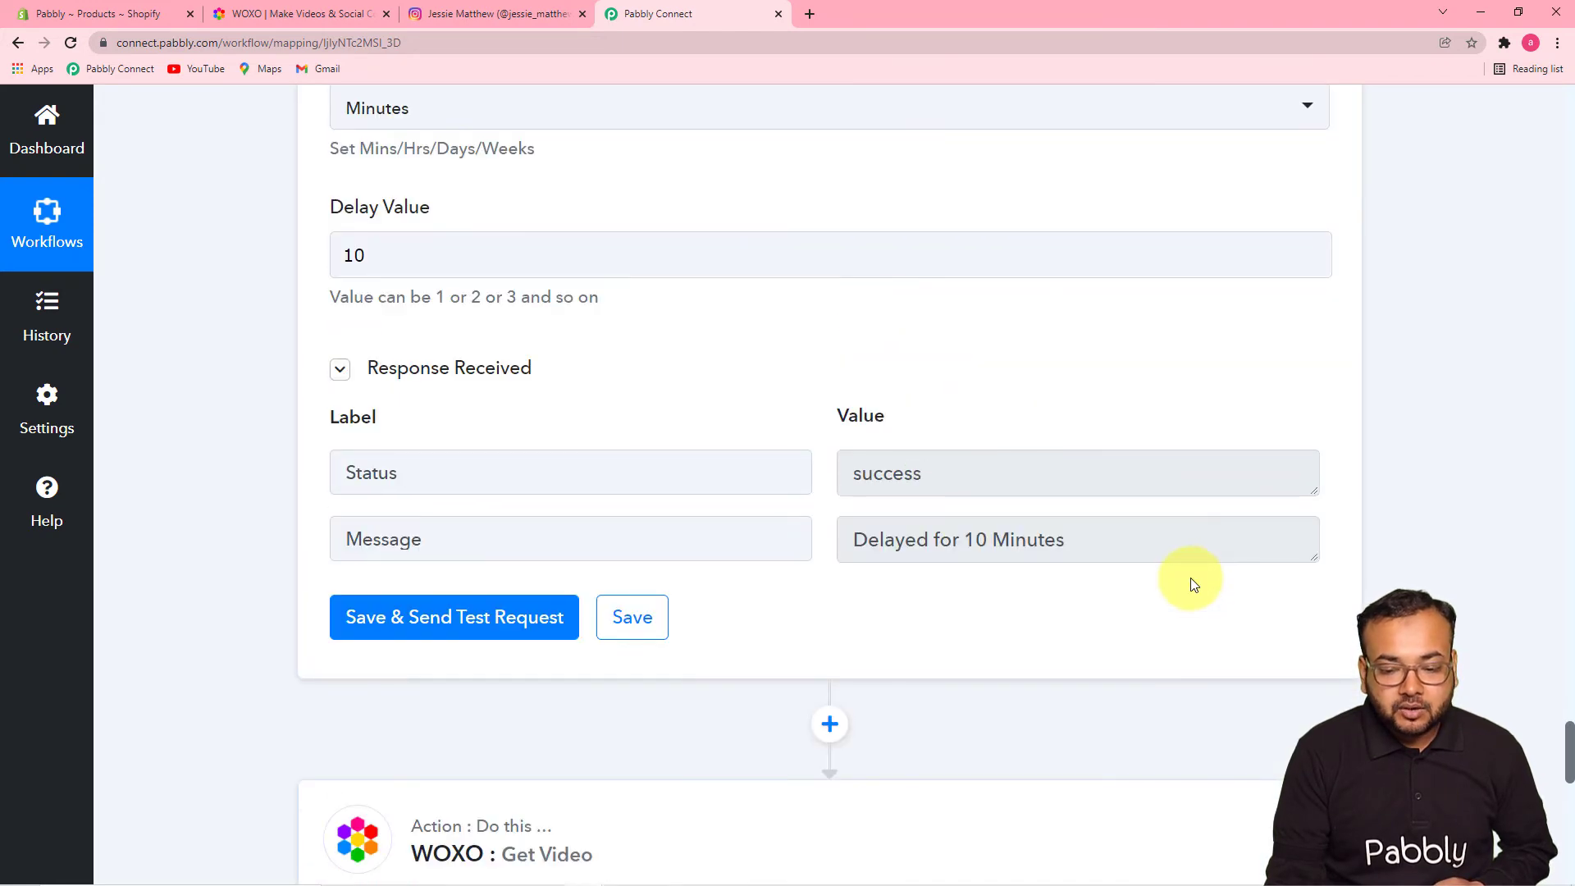
{"action": "scroll", "coordinate": [1558, 454], "scroll_direction": "up", "scroll_amount": 9}
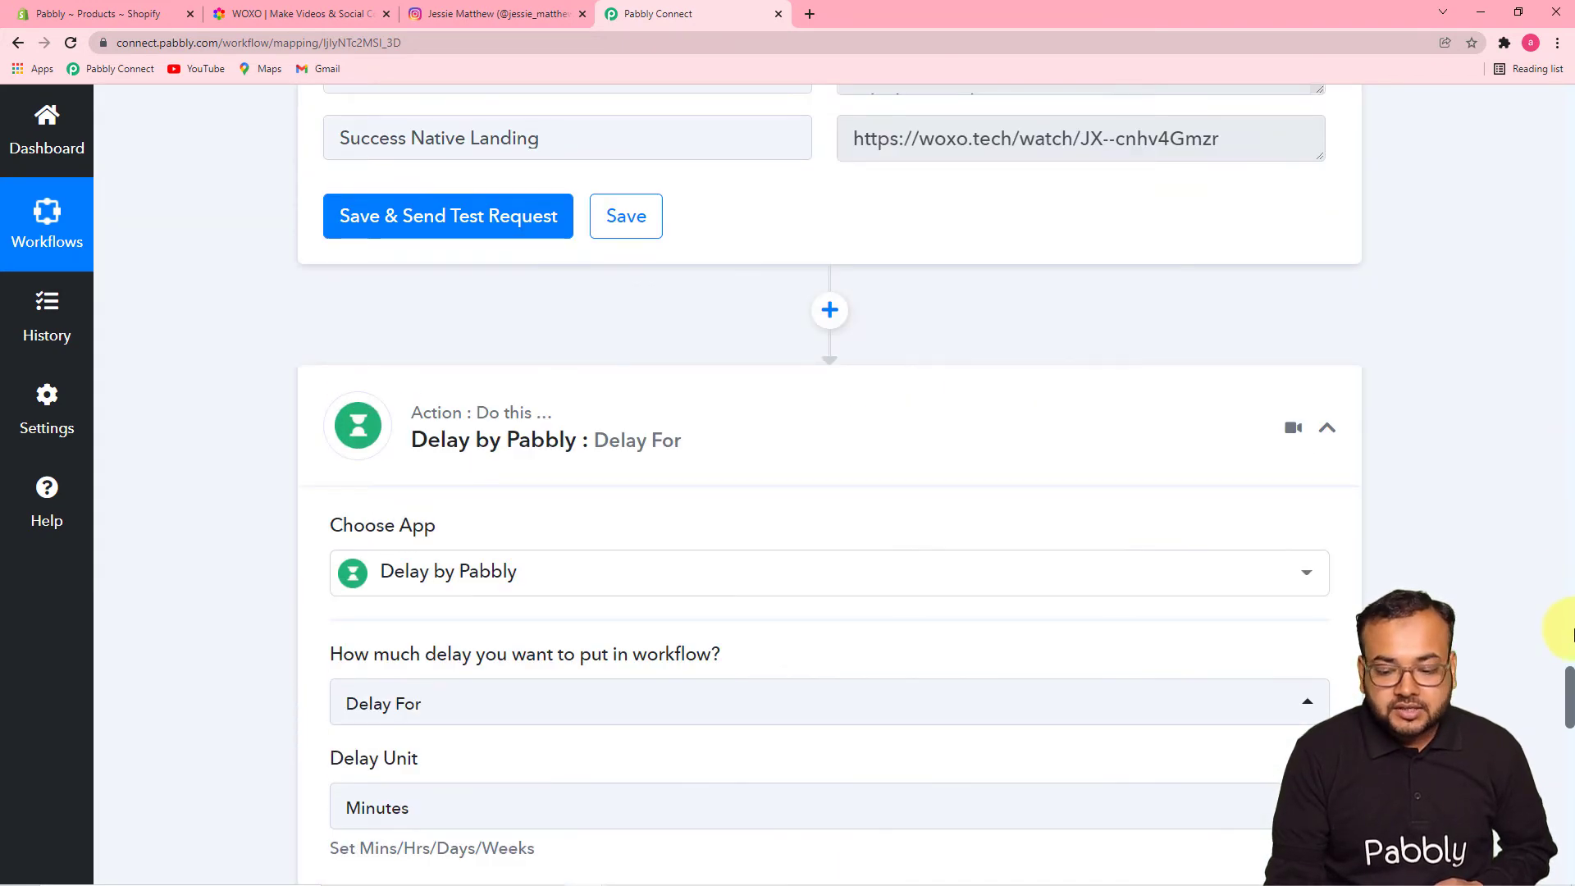
{"action": "left_click_drag", "start_coordinate": [1570, 694], "coordinate": [1569, 656]}
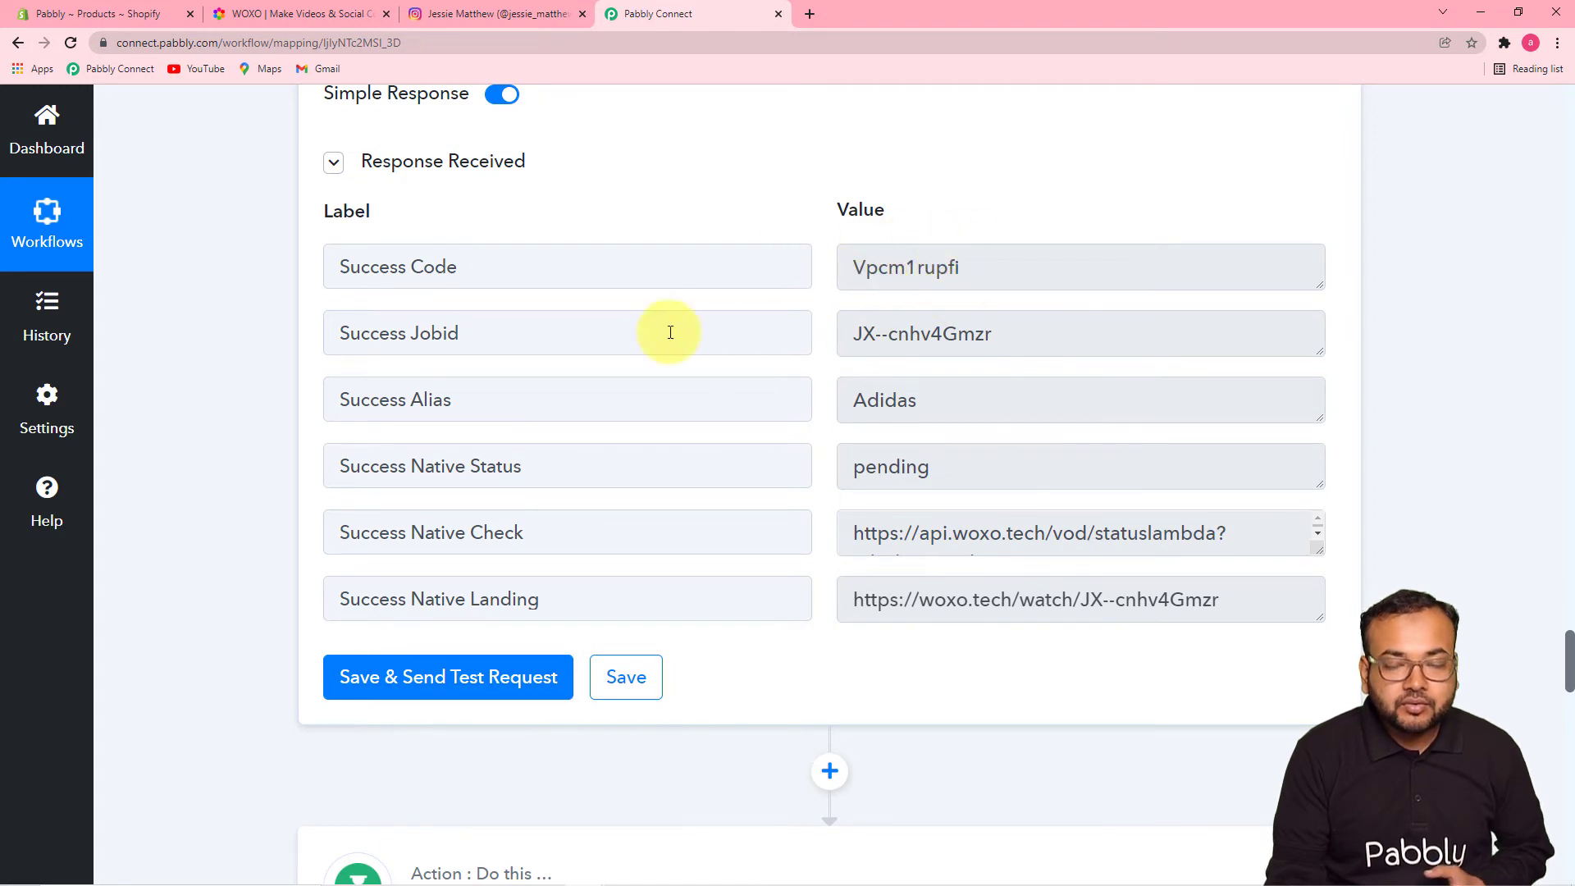
{"action": "scroll", "coordinate": [292, 455], "scroll_direction": "down", "scroll_amount": 10}
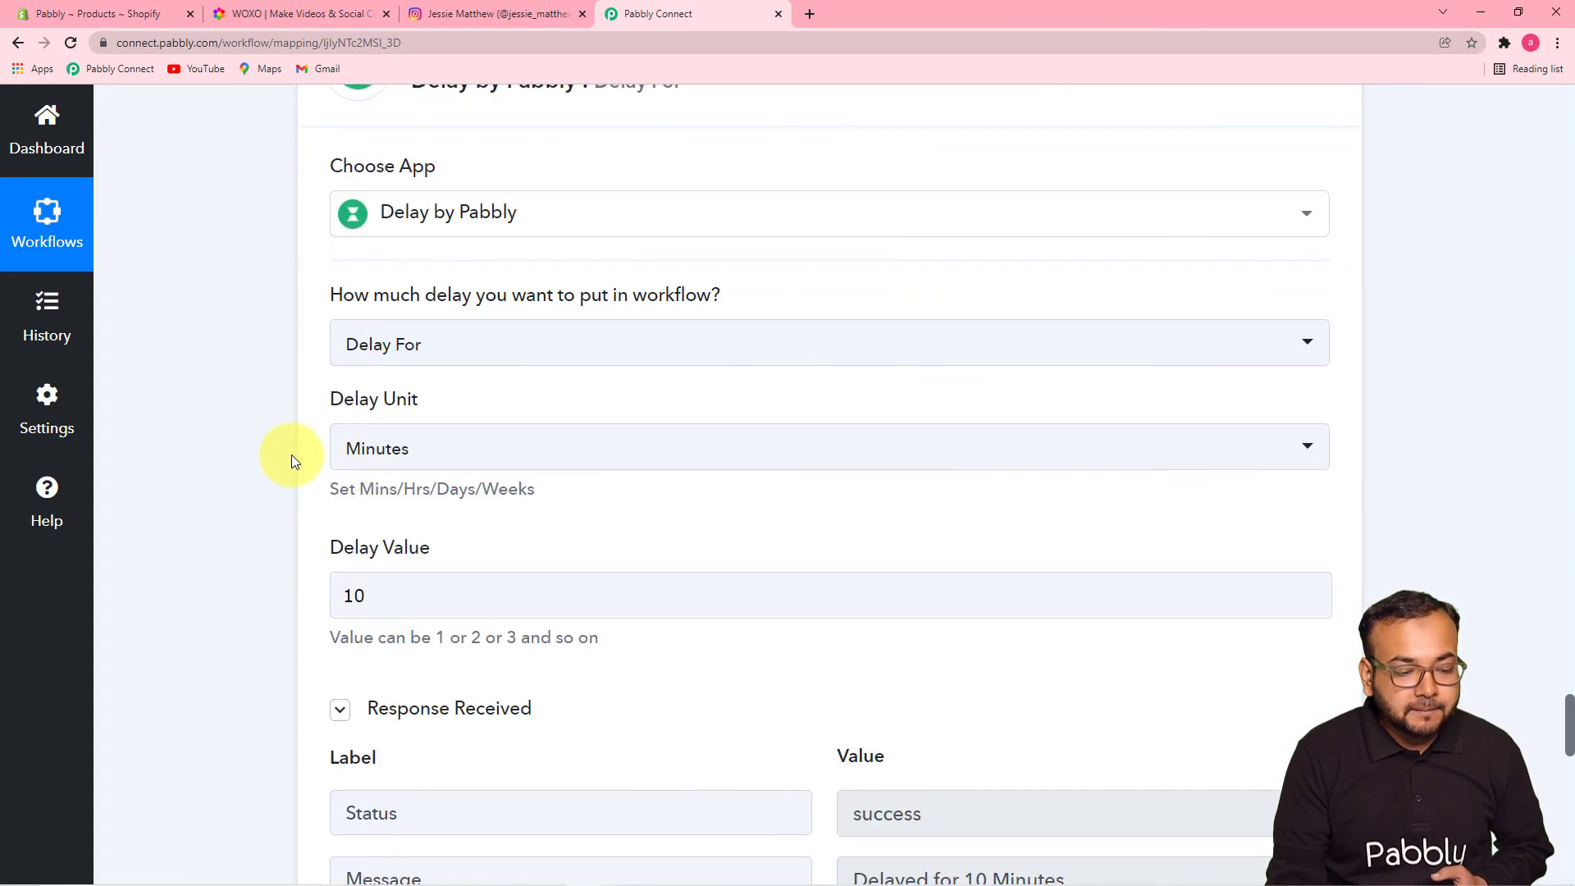
{"action": "scroll", "coordinate": [294, 461], "scroll_direction": "down", "scroll_amount": 10}
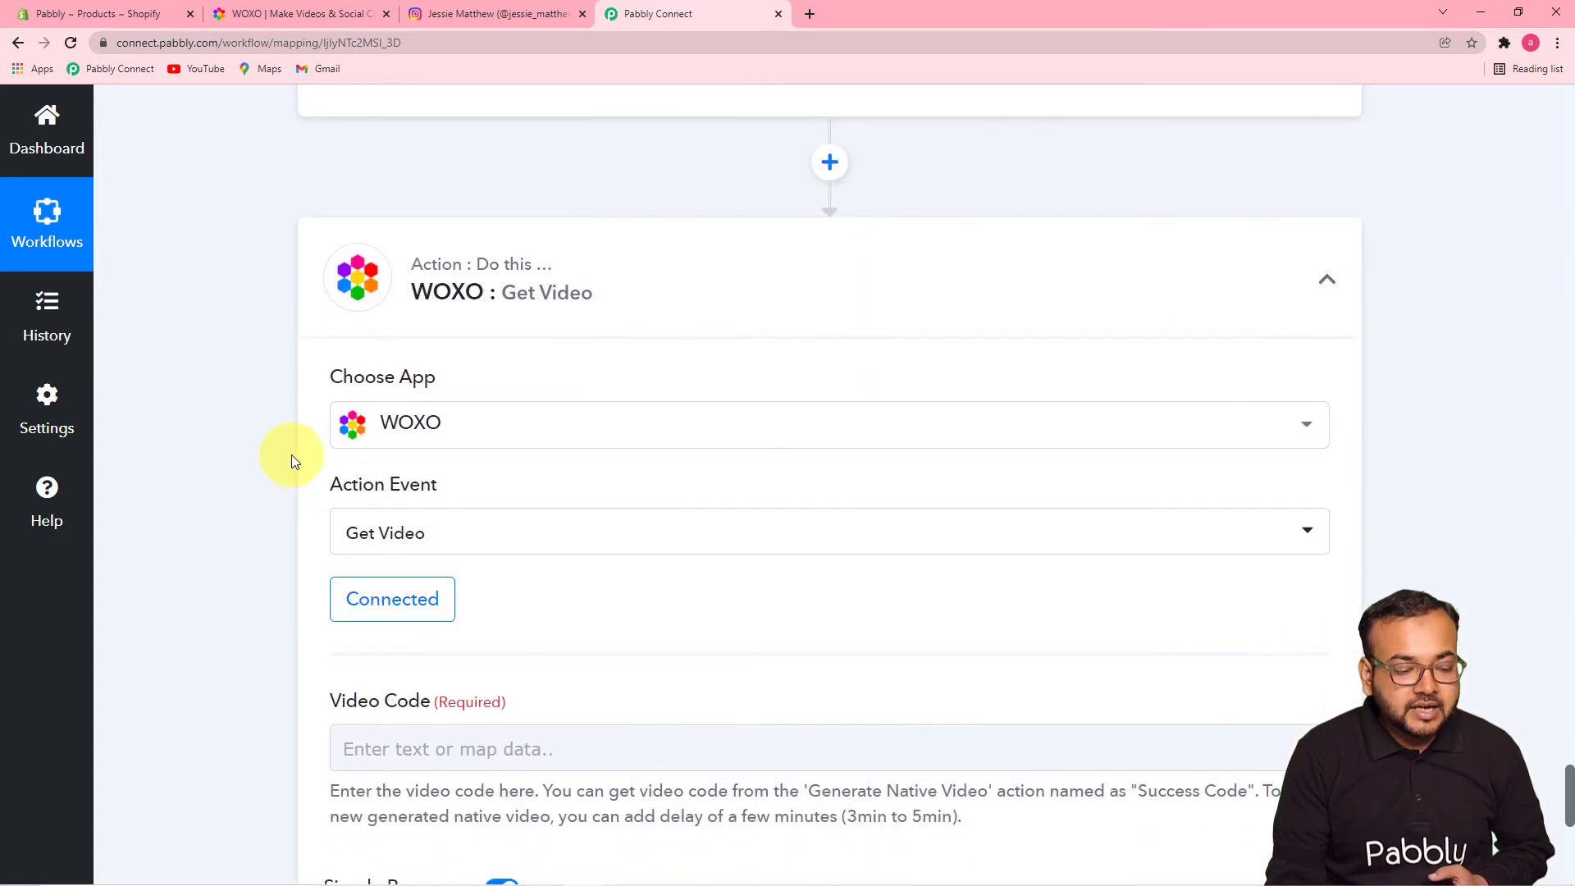
{"action": "scroll", "coordinate": [292, 461], "scroll_direction": "down", "scroll_amount": 1}
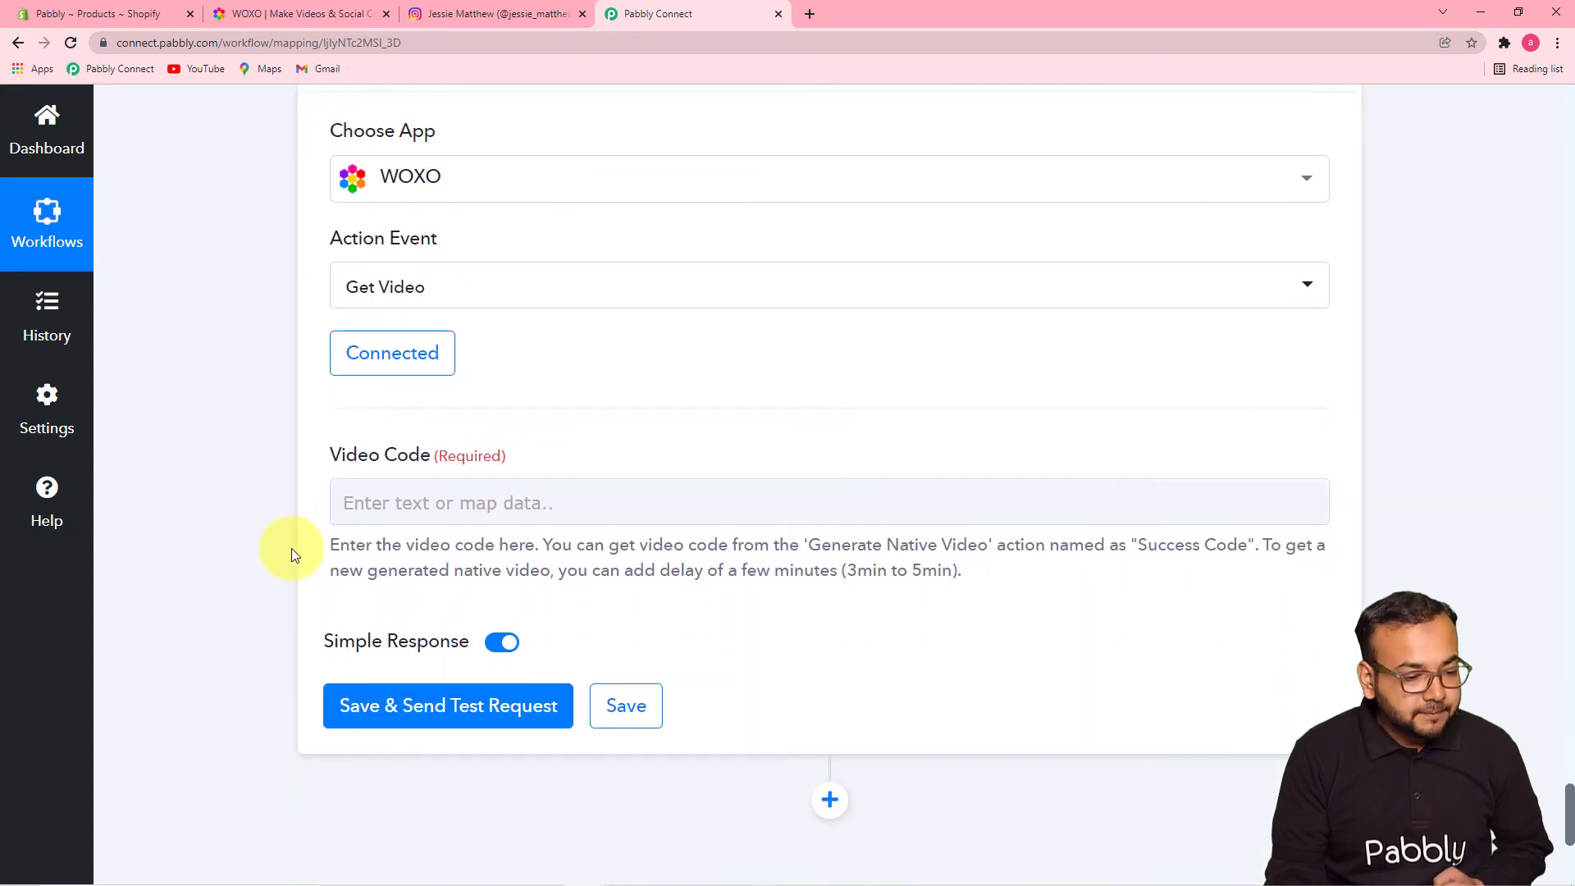
{"action": "left_click", "coordinate": [496, 501]}
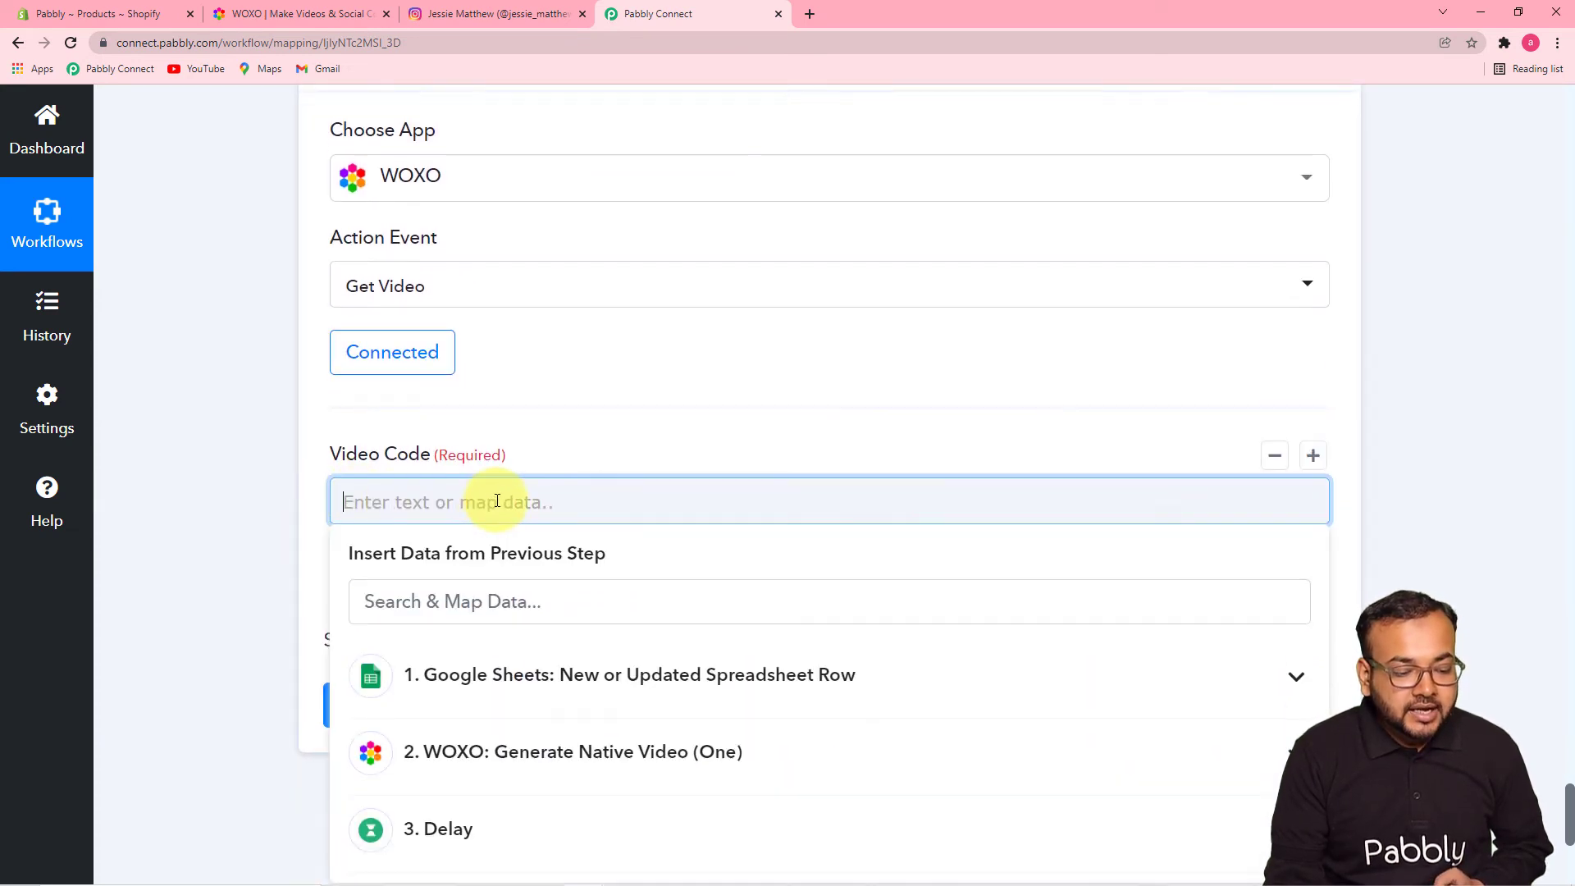
{"action": "scroll", "coordinate": [497, 500], "scroll_direction": "down", "scroll_amount": 4}
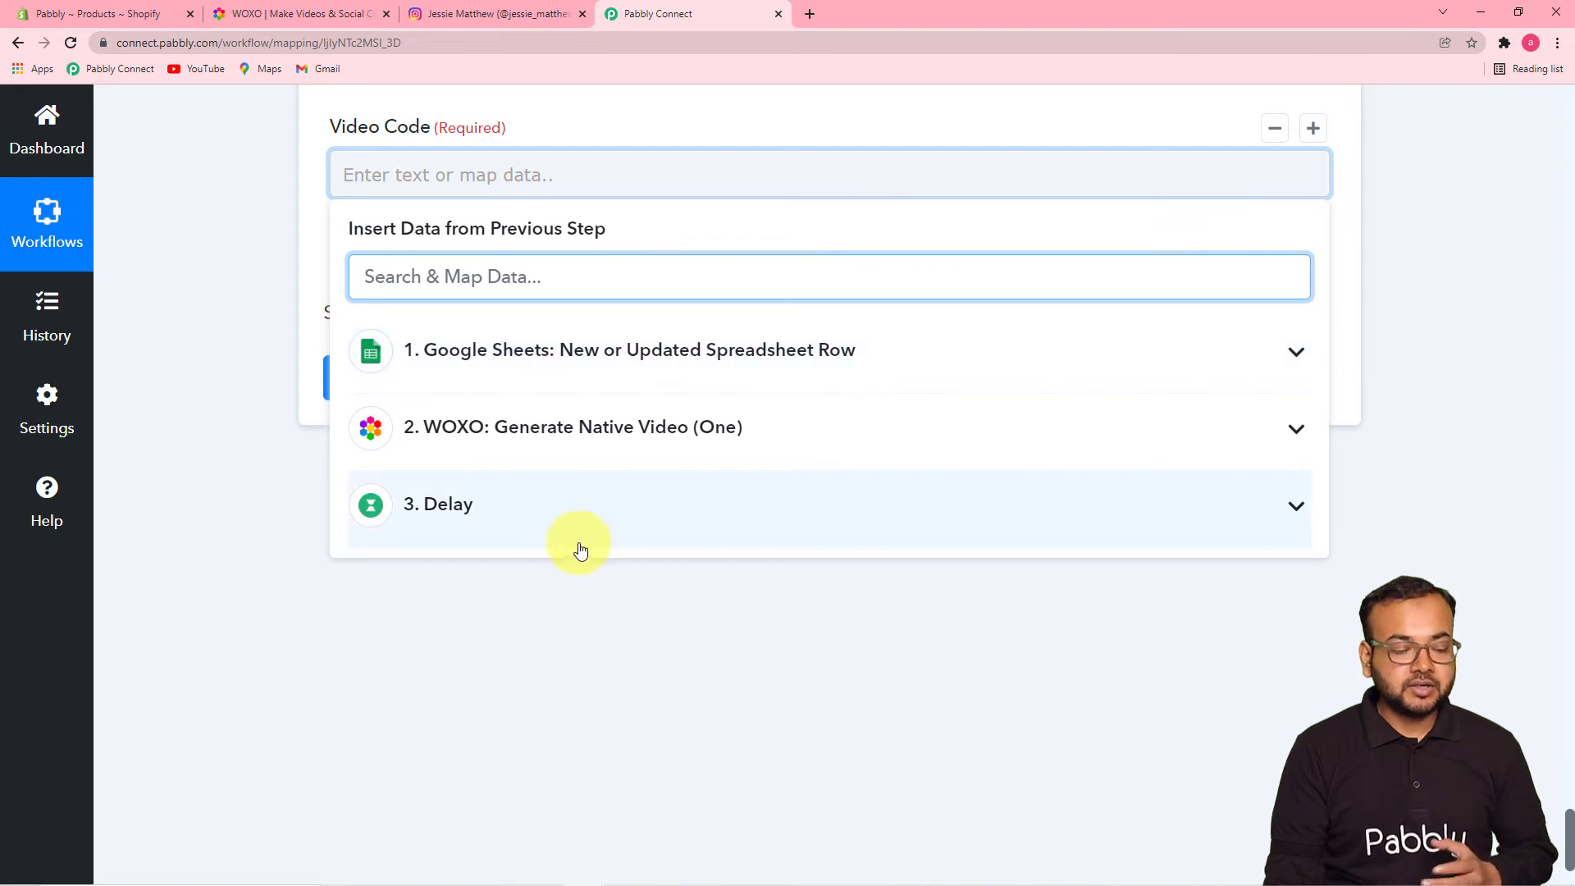
{"action": "left_click", "coordinate": [556, 446]}
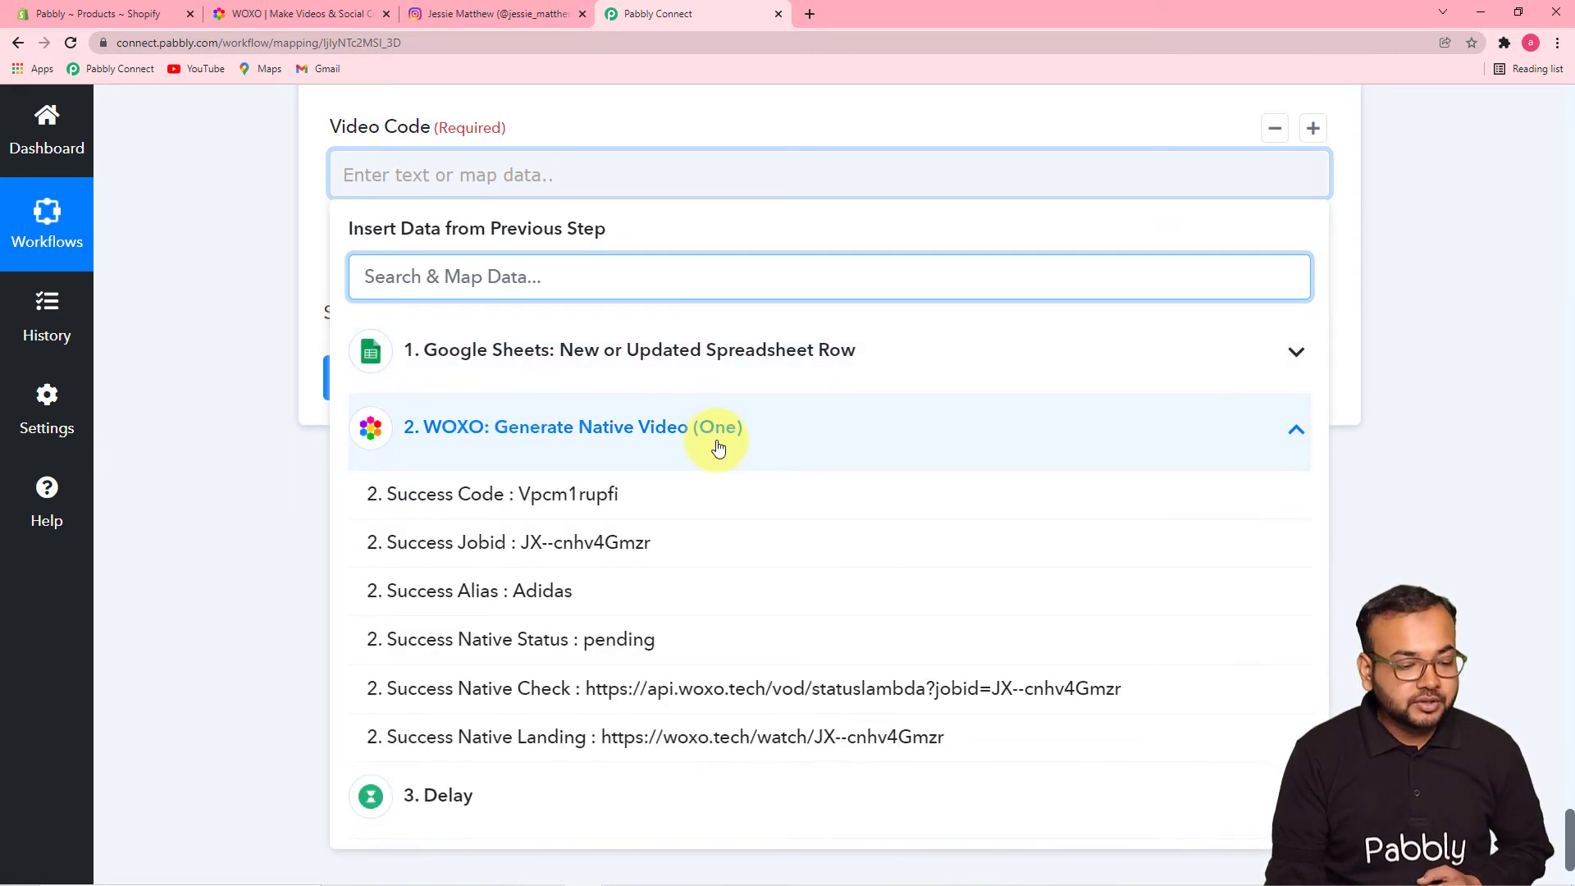
{"action": "left_click", "coordinate": [560, 509]}
{"action": "left_click", "coordinate": [234, 358]}
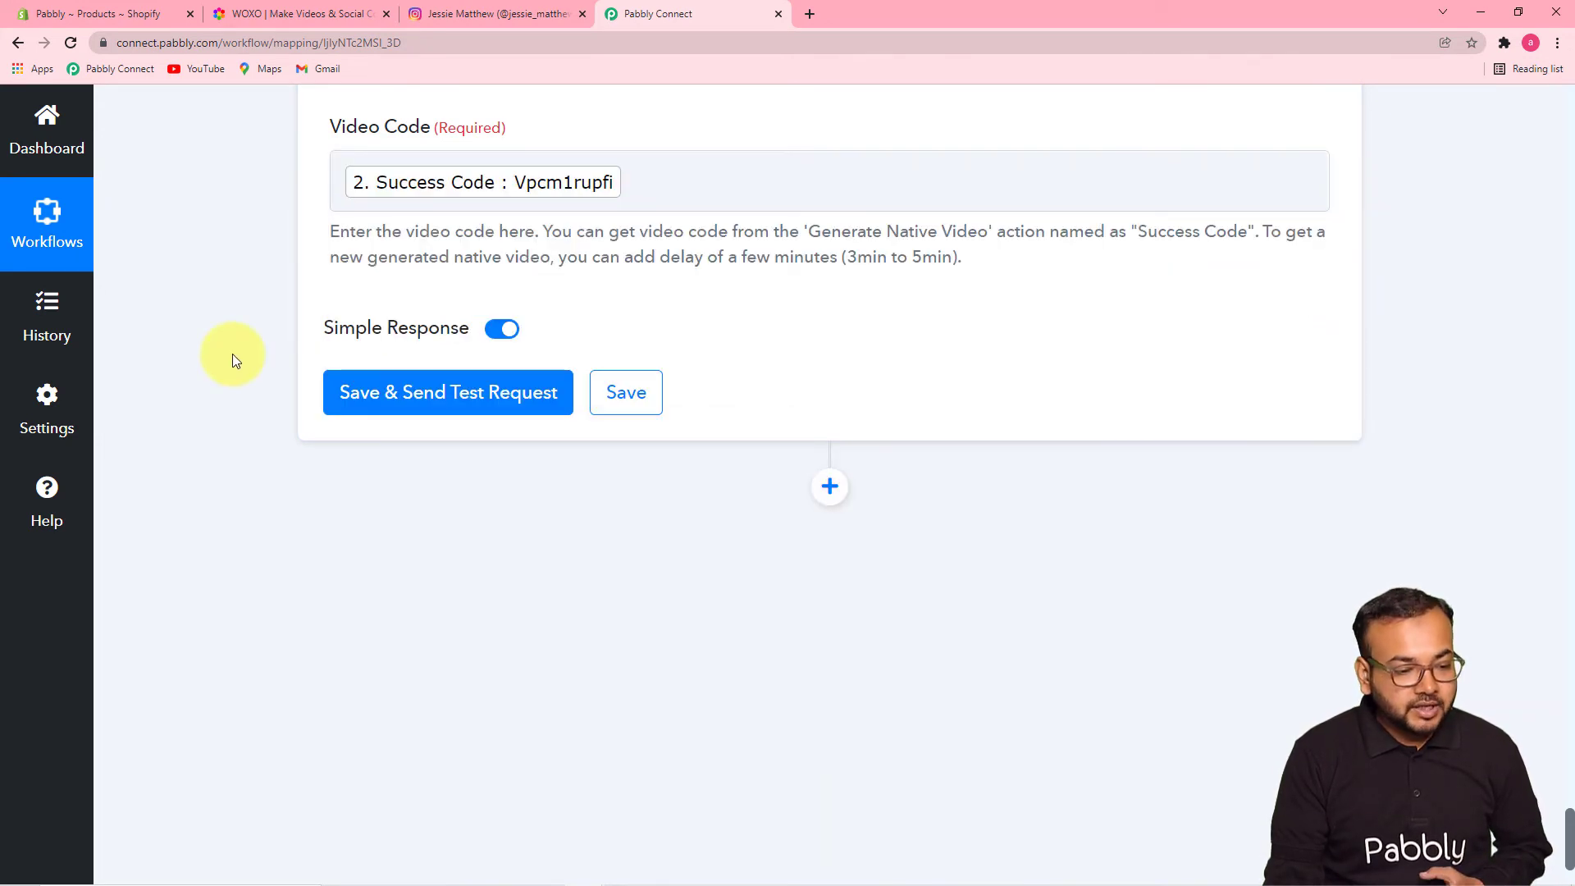
- Save the Get Video action with a test request and enlarge the Data 0 DownloadLink value in its response
{"action": "left_click", "coordinate": [422, 394]}
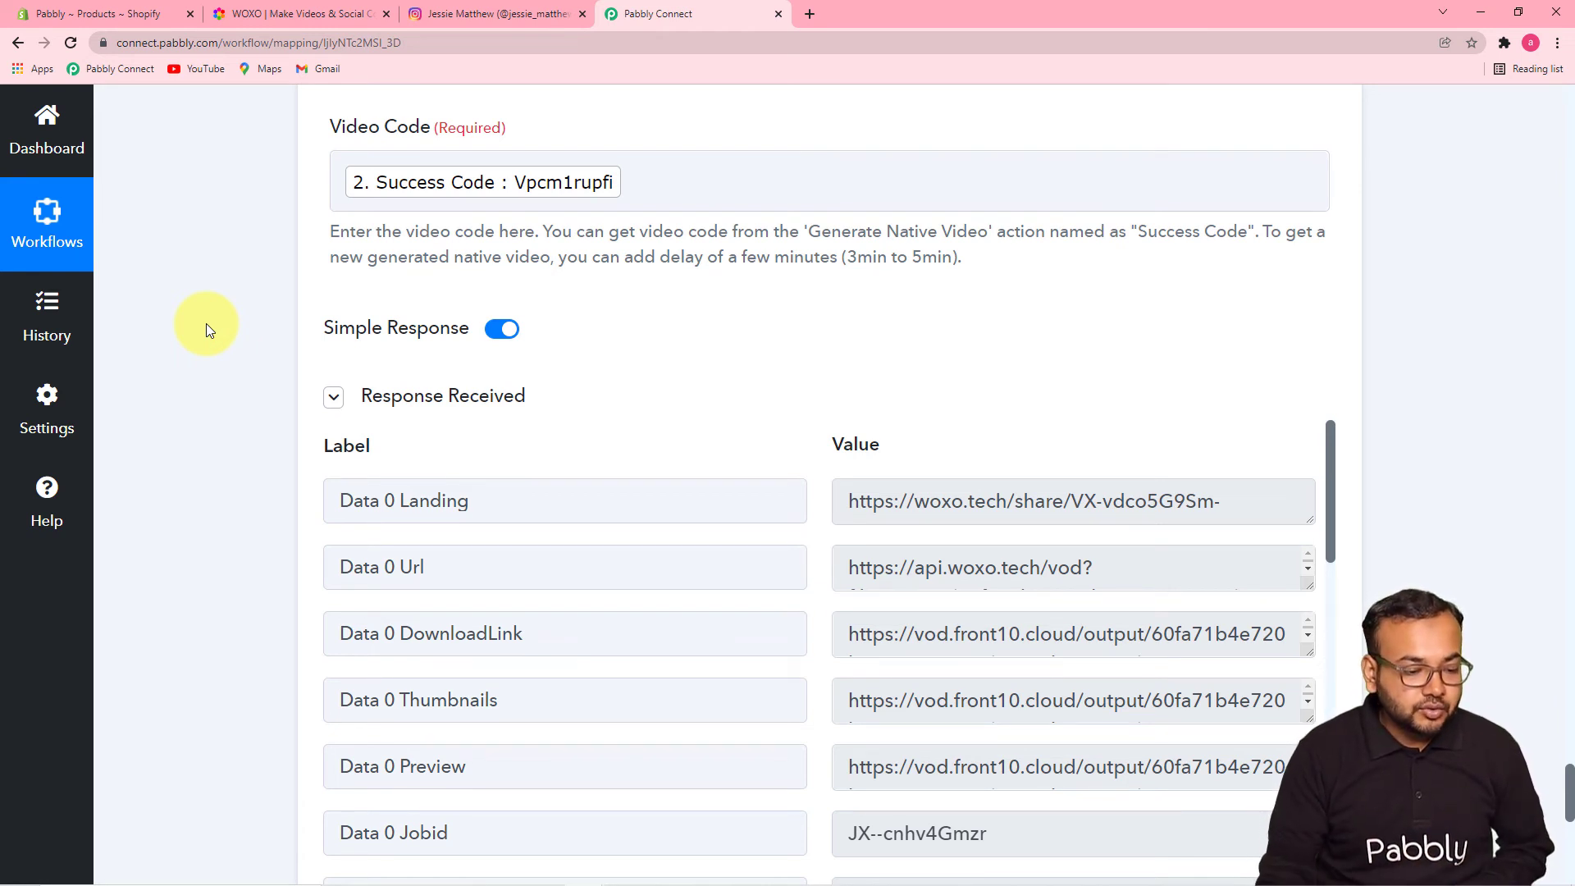
{"action": "scroll", "coordinate": [205, 323], "scroll_direction": "down", "scroll_amount": 4}
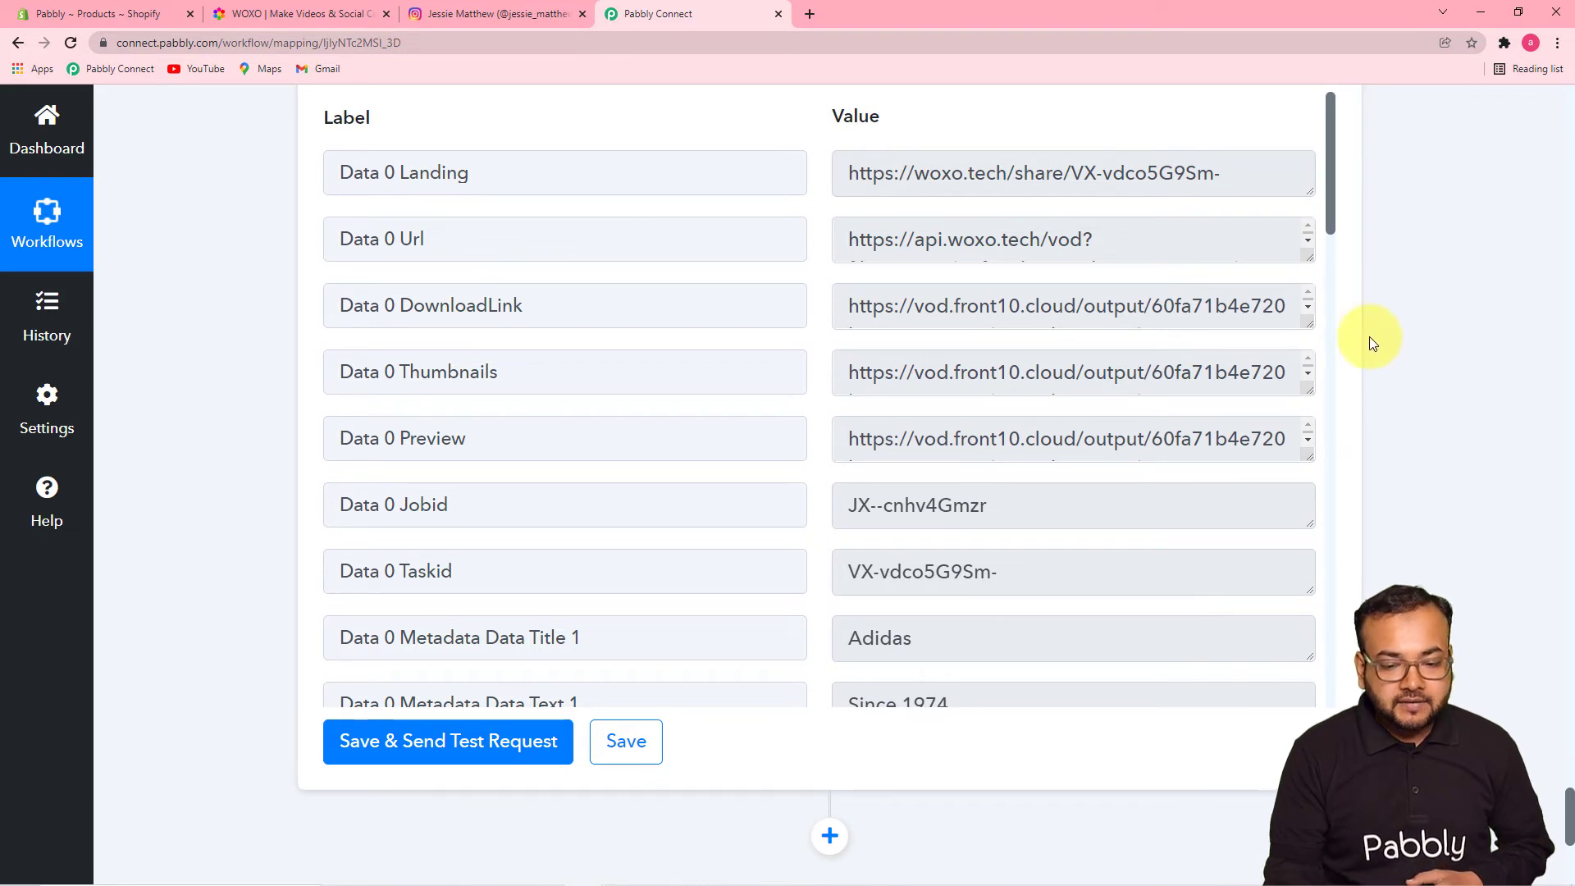
{"action": "left_click_drag", "start_coordinate": [1309, 325], "coordinate": [1317, 423]}
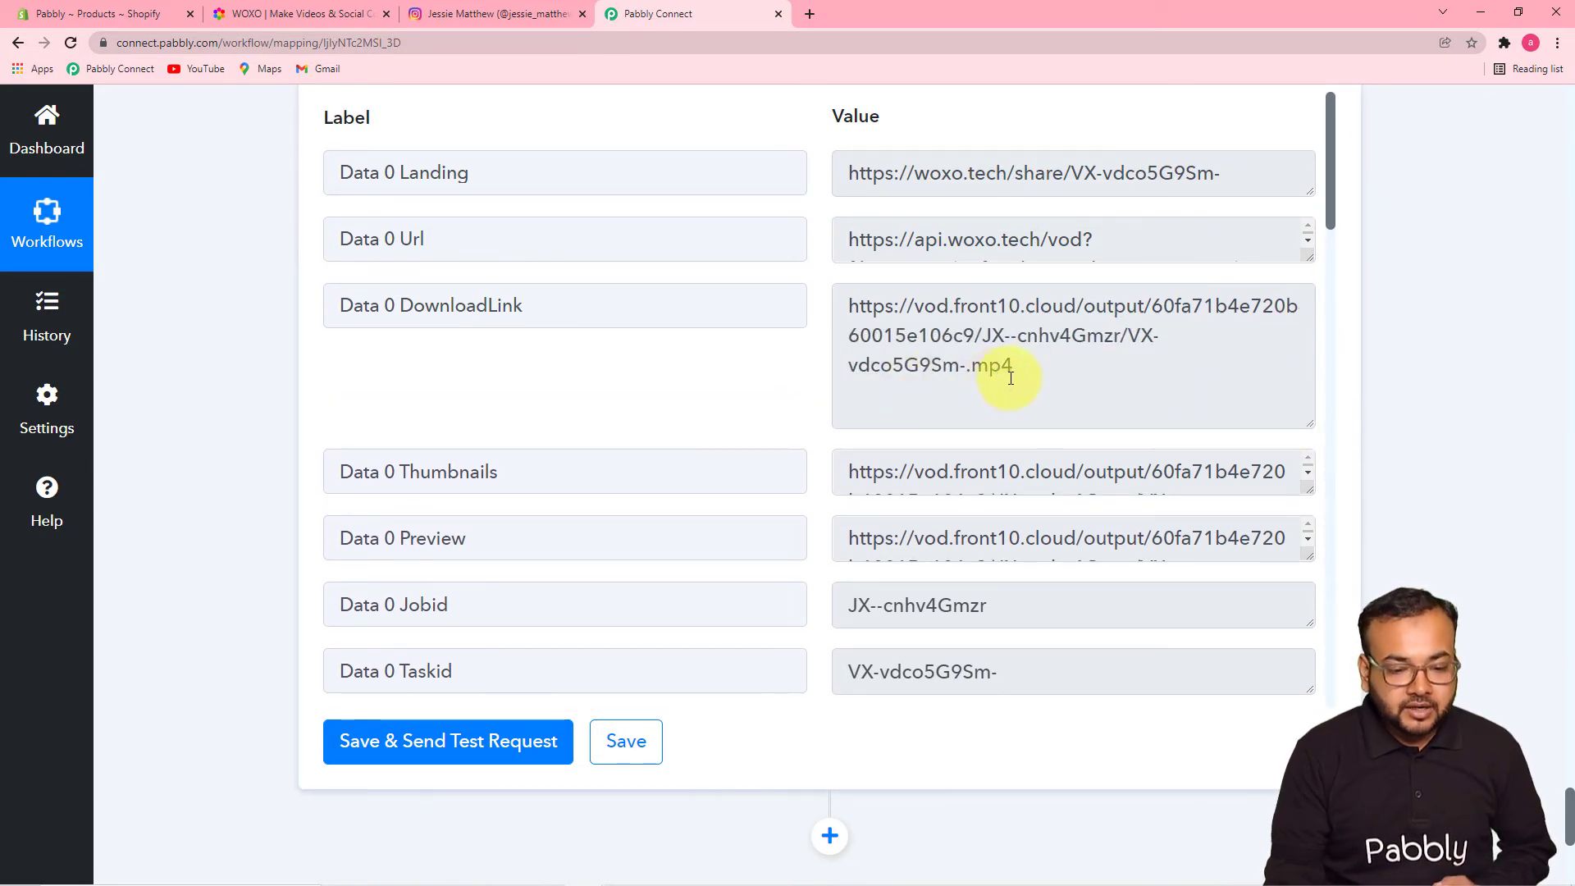
- Open the Data 0 DownloadLink address to watch the rendered Adidas video, and close the video player
{"action": "left_click_drag", "start_coordinate": [1016, 374], "coordinate": [852, 318]}
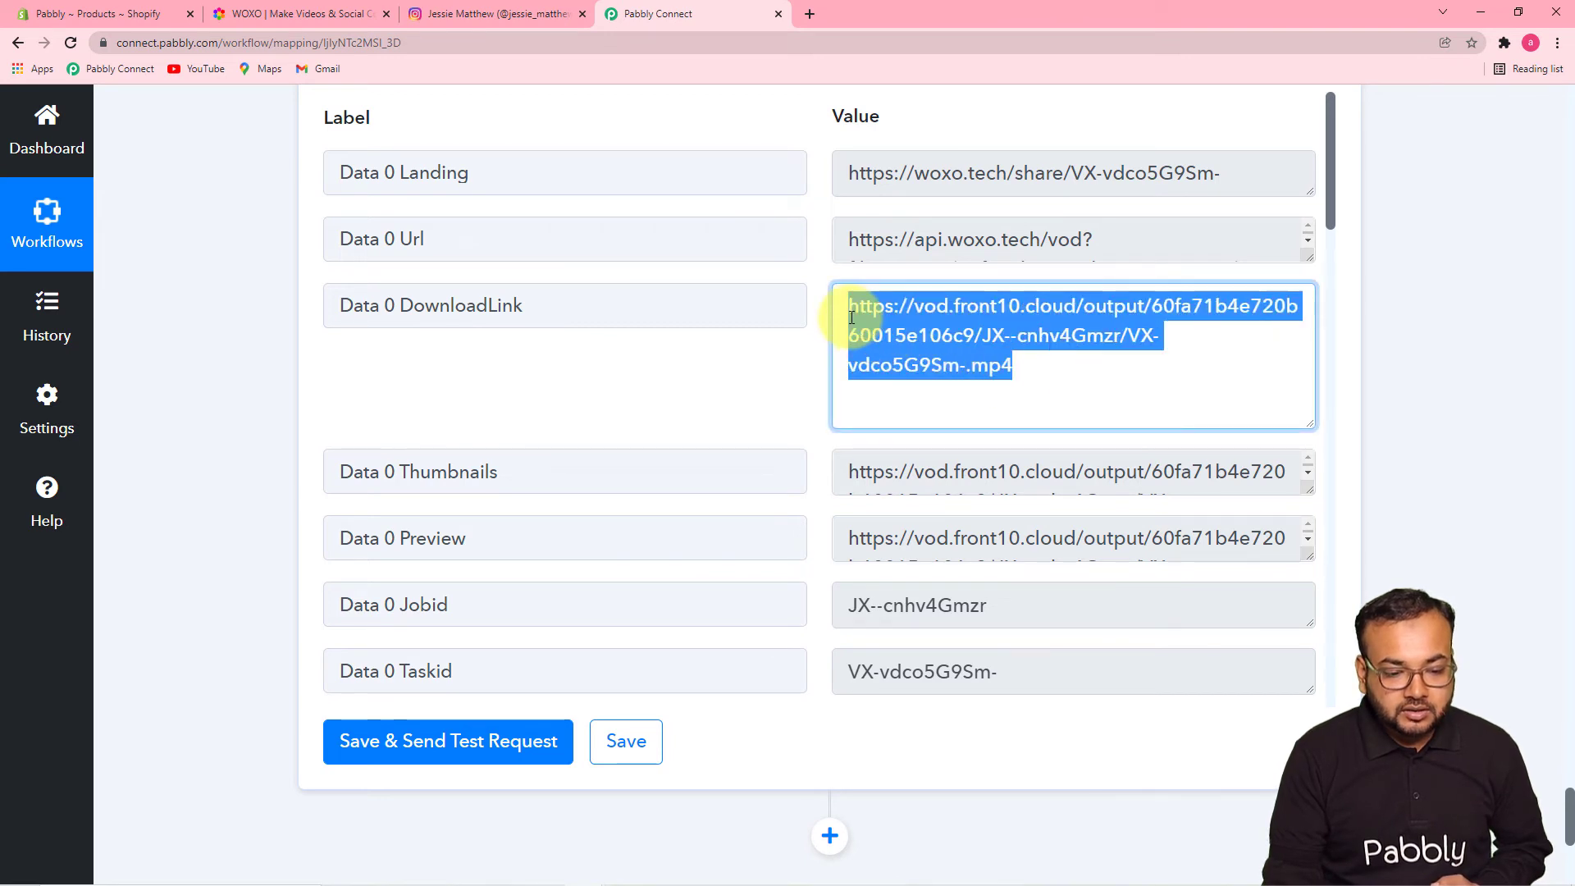
{"action": "right_click", "coordinate": [868, 319]}
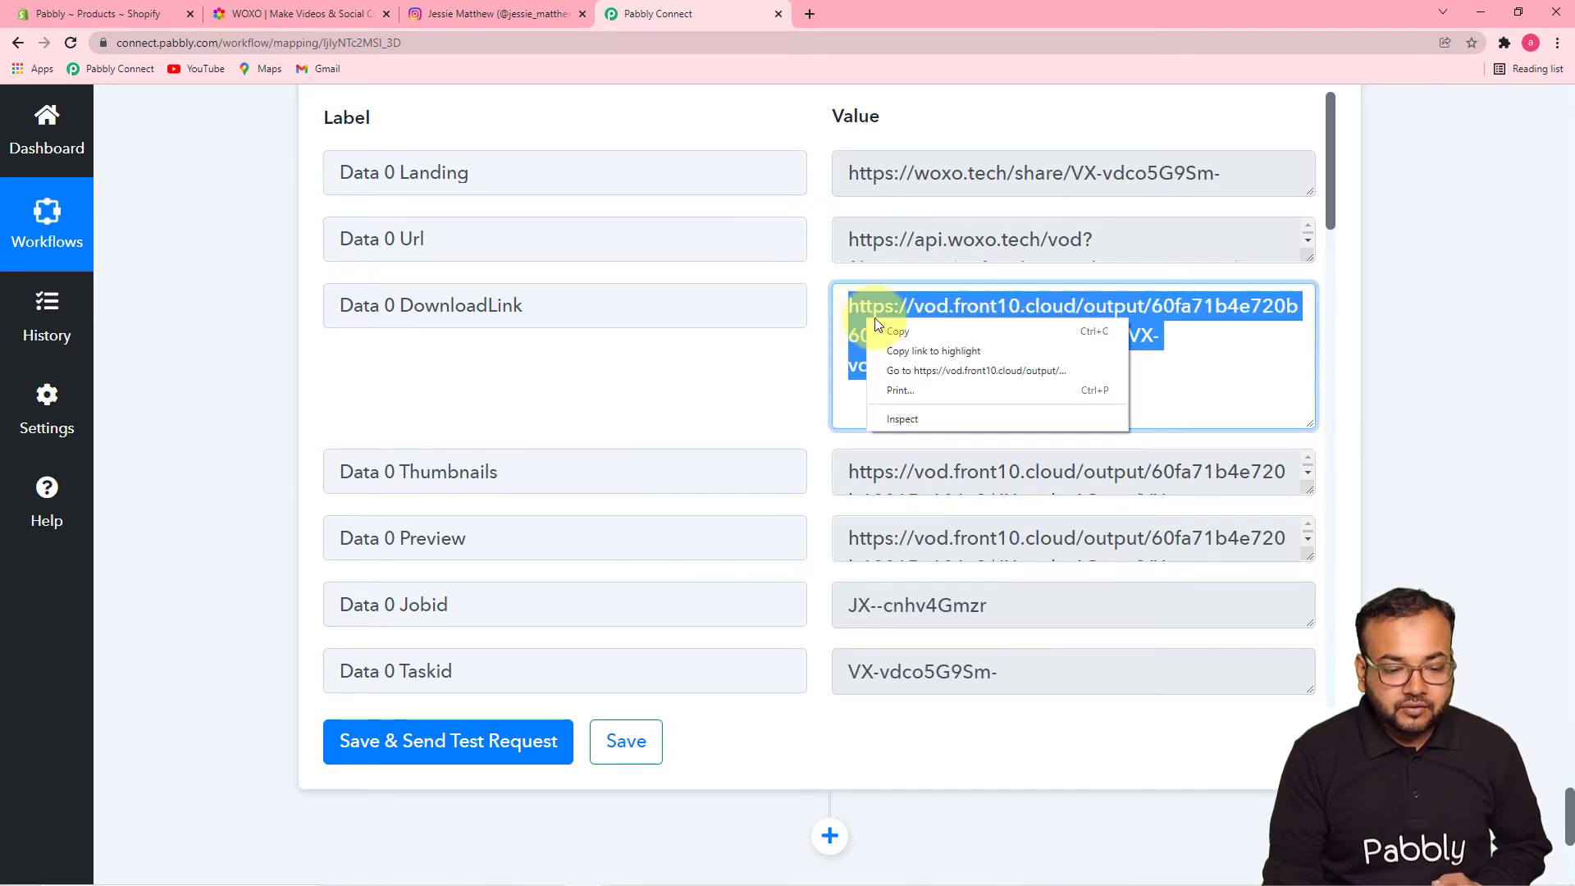
{"action": "left_click", "coordinate": [893, 374]}
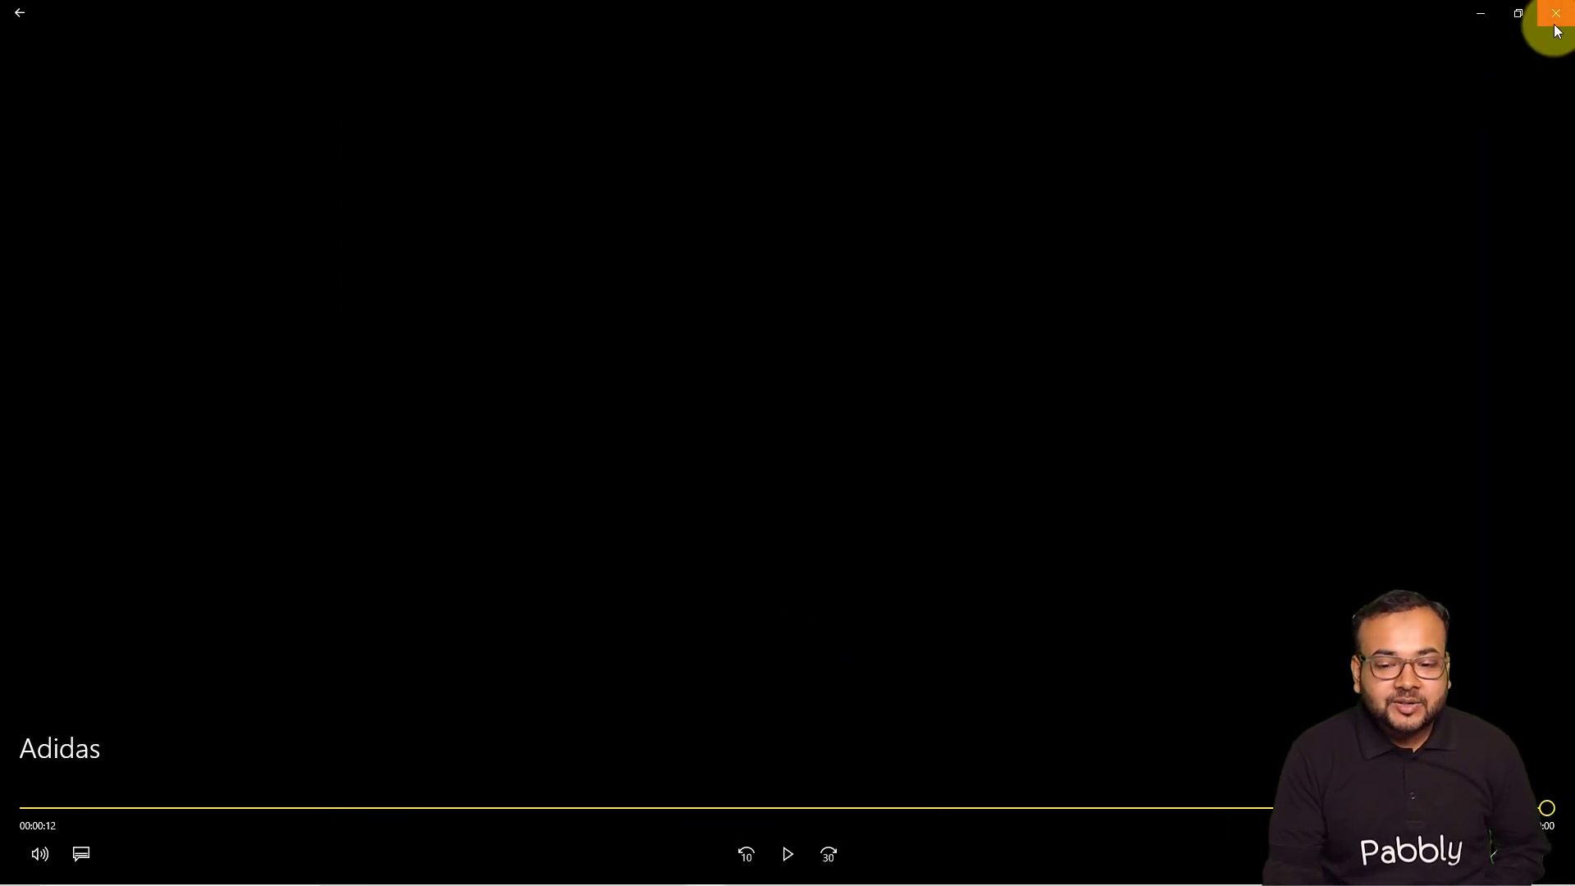
{"action": "left_click", "coordinate": [1557, 13]}
{"action": "left_click", "coordinate": [879, 411]}
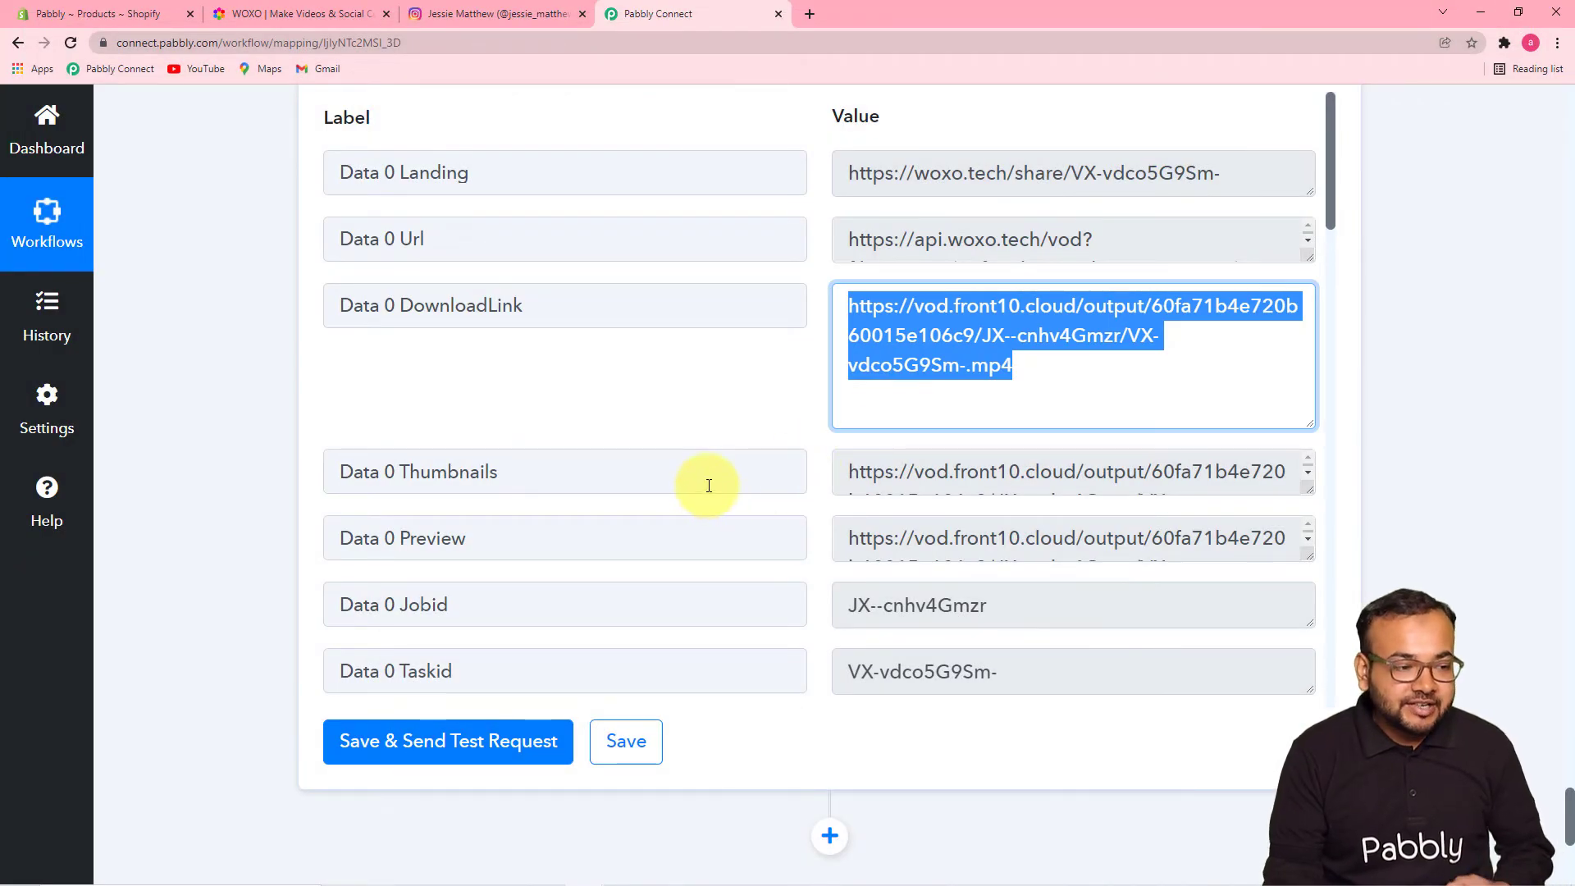
- Check the product list in Shopify, return to Pabbly Connect, and review the scene fields mapped in the Generate Native Video action
{"action": "left_click", "coordinate": [38, 14]}
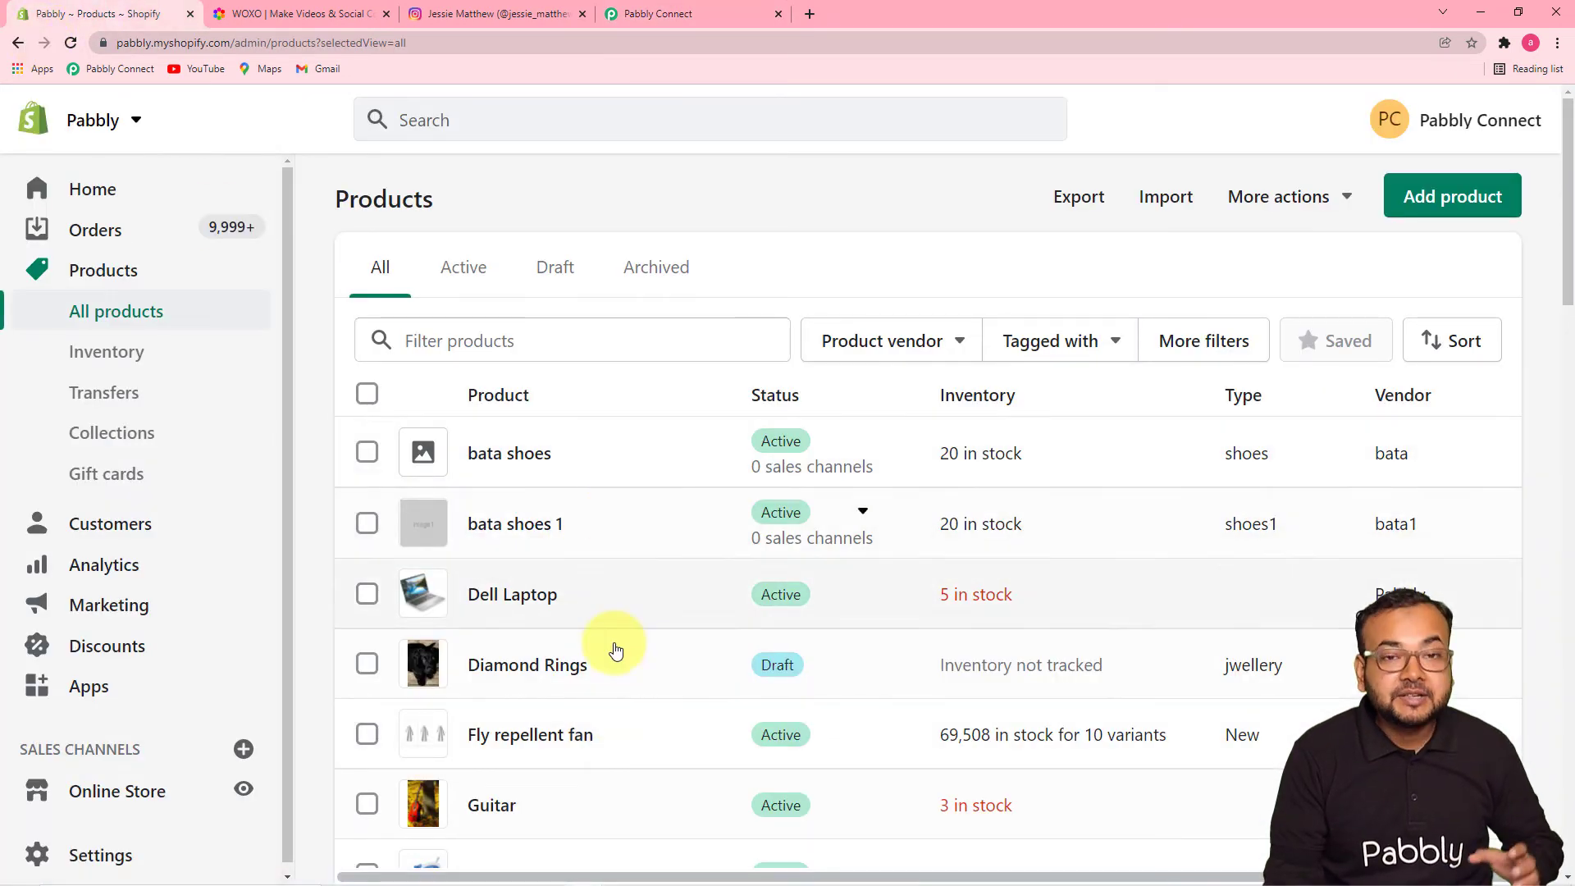
{"action": "left_click", "coordinate": [633, 20]}
{"action": "scroll", "coordinate": [680, 465], "scroll_direction": "up", "scroll_amount": 10}
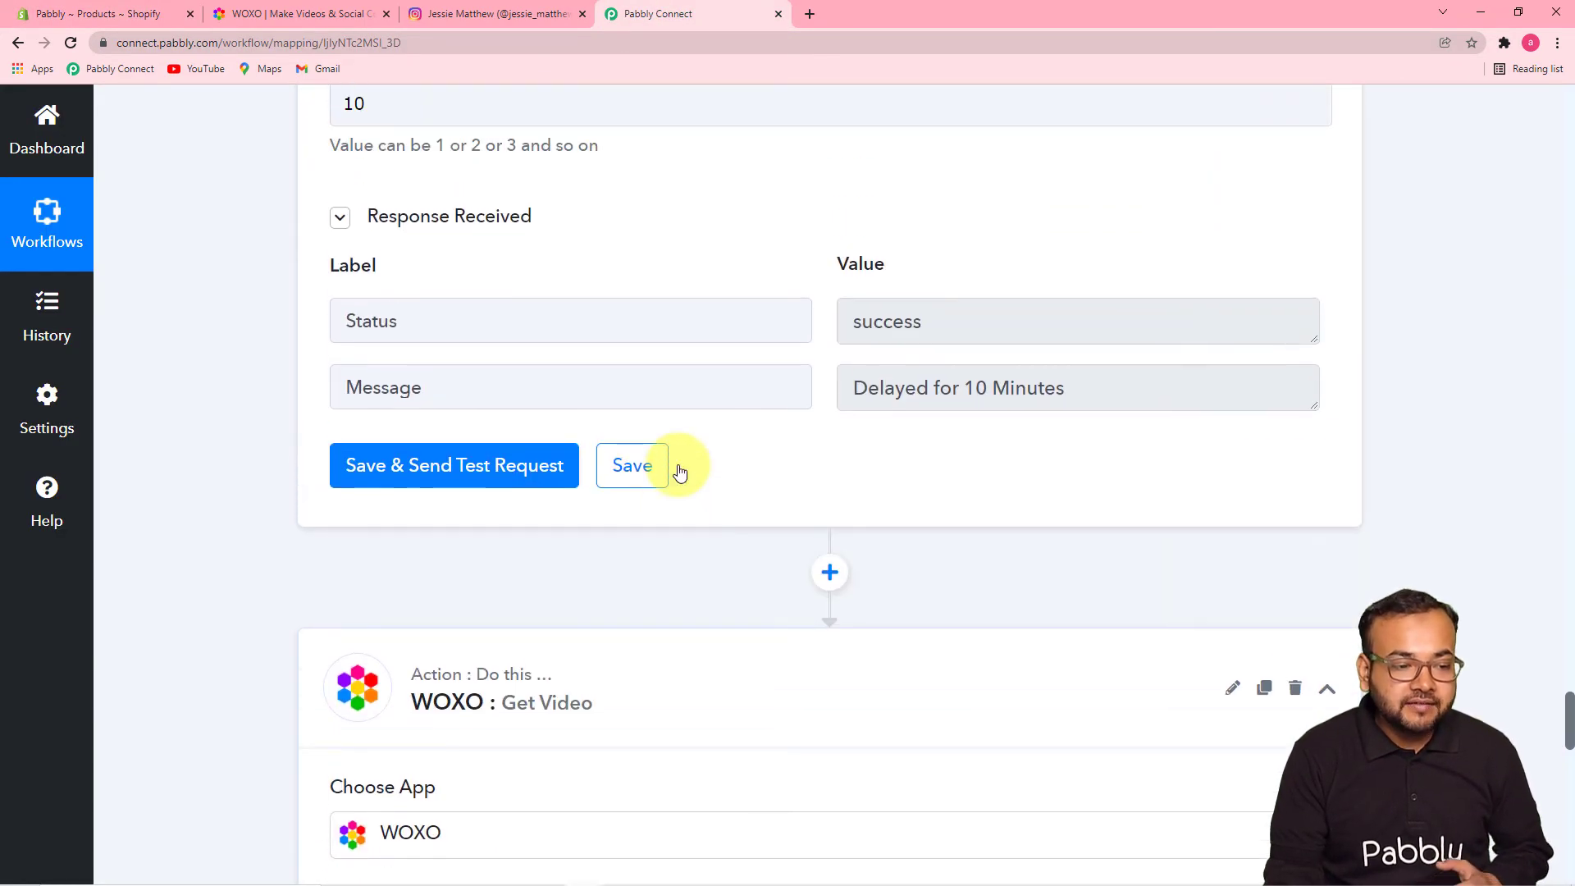
{"action": "scroll", "coordinate": [679, 468], "scroll_direction": "up", "scroll_amount": 6}
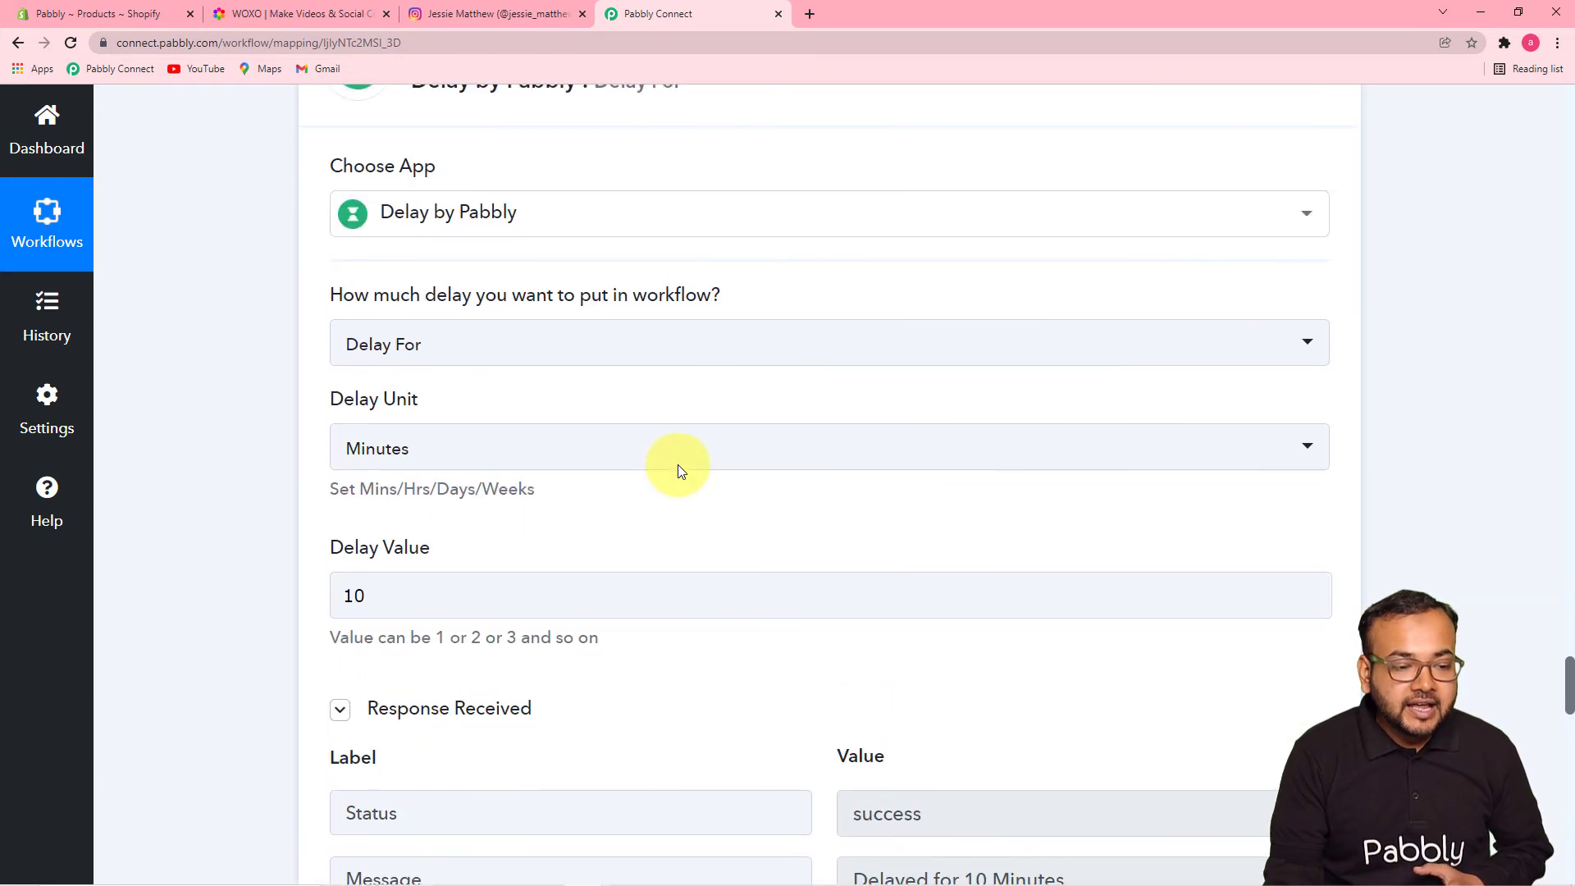
{"action": "scroll", "coordinate": [677, 464], "scroll_direction": "up", "scroll_amount": 8}
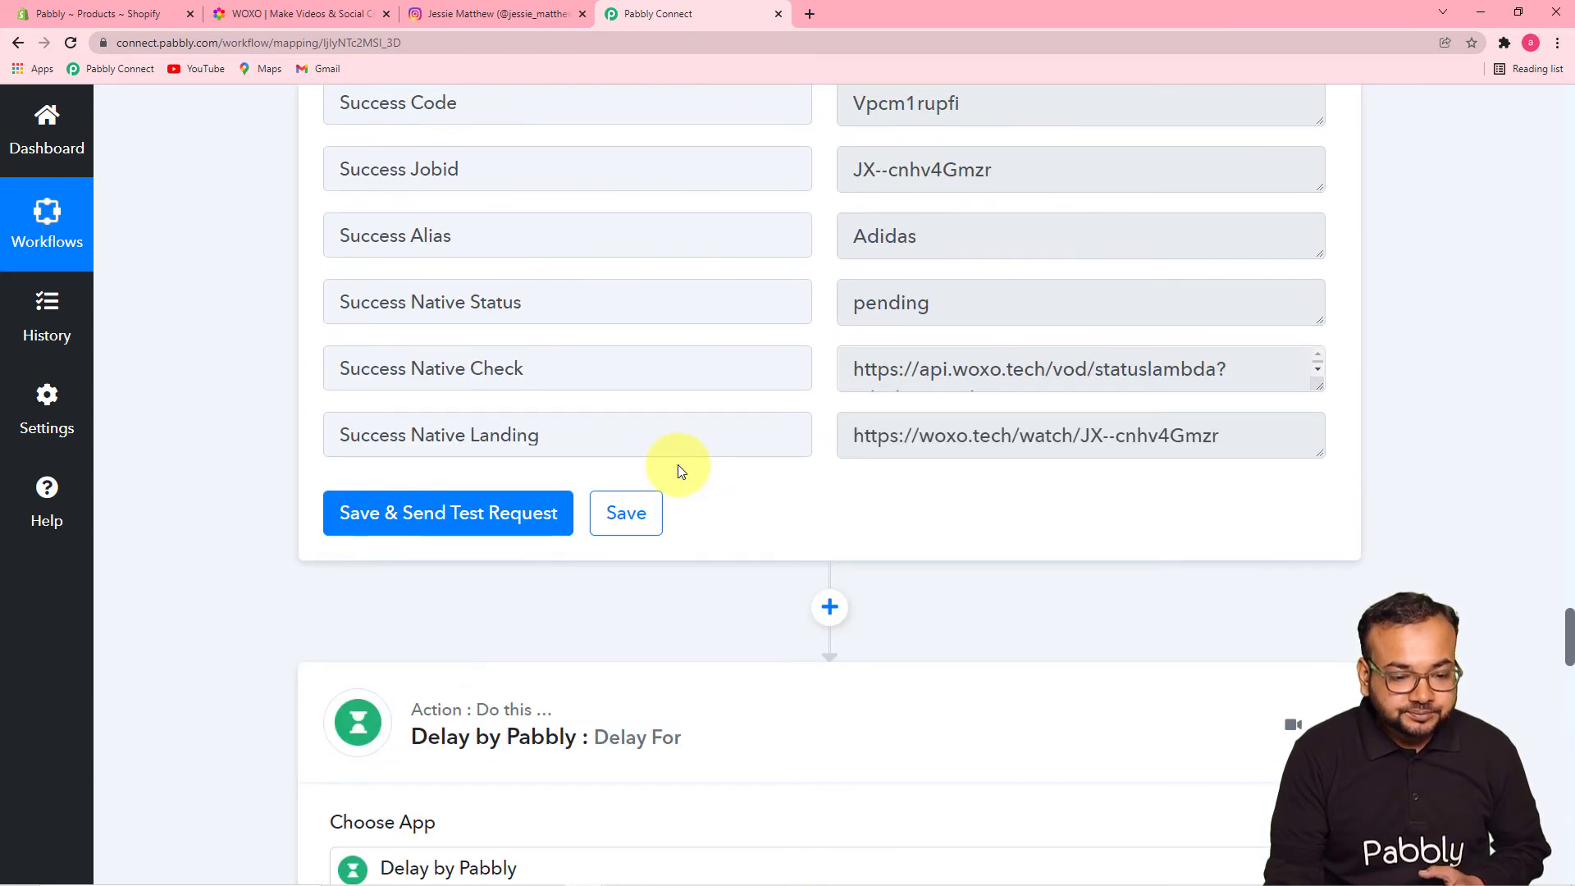
{"action": "scroll", "coordinate": [678, 464], "scroll_direction": "up", "scroll_amount": 15}
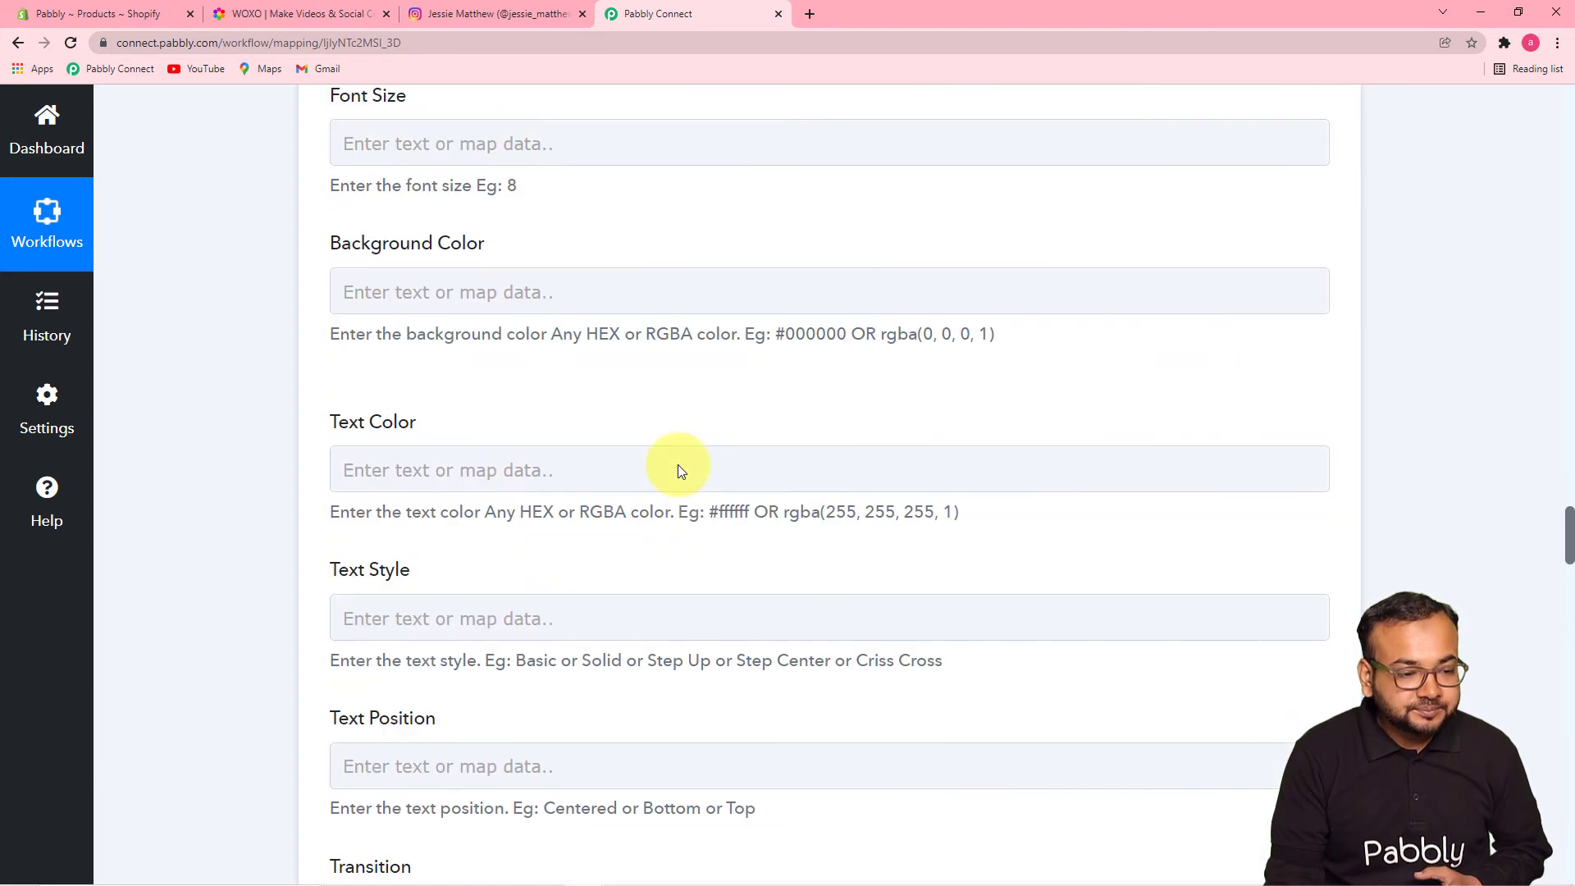
{"action": "scroll", "coordinate": [677, 465], "scroll_direction": "up", "scroll_amount": 10}
{"action": "scroll", "coordinate": [680, 465], "scroll_direction": "up", "scroll_amount": 12}
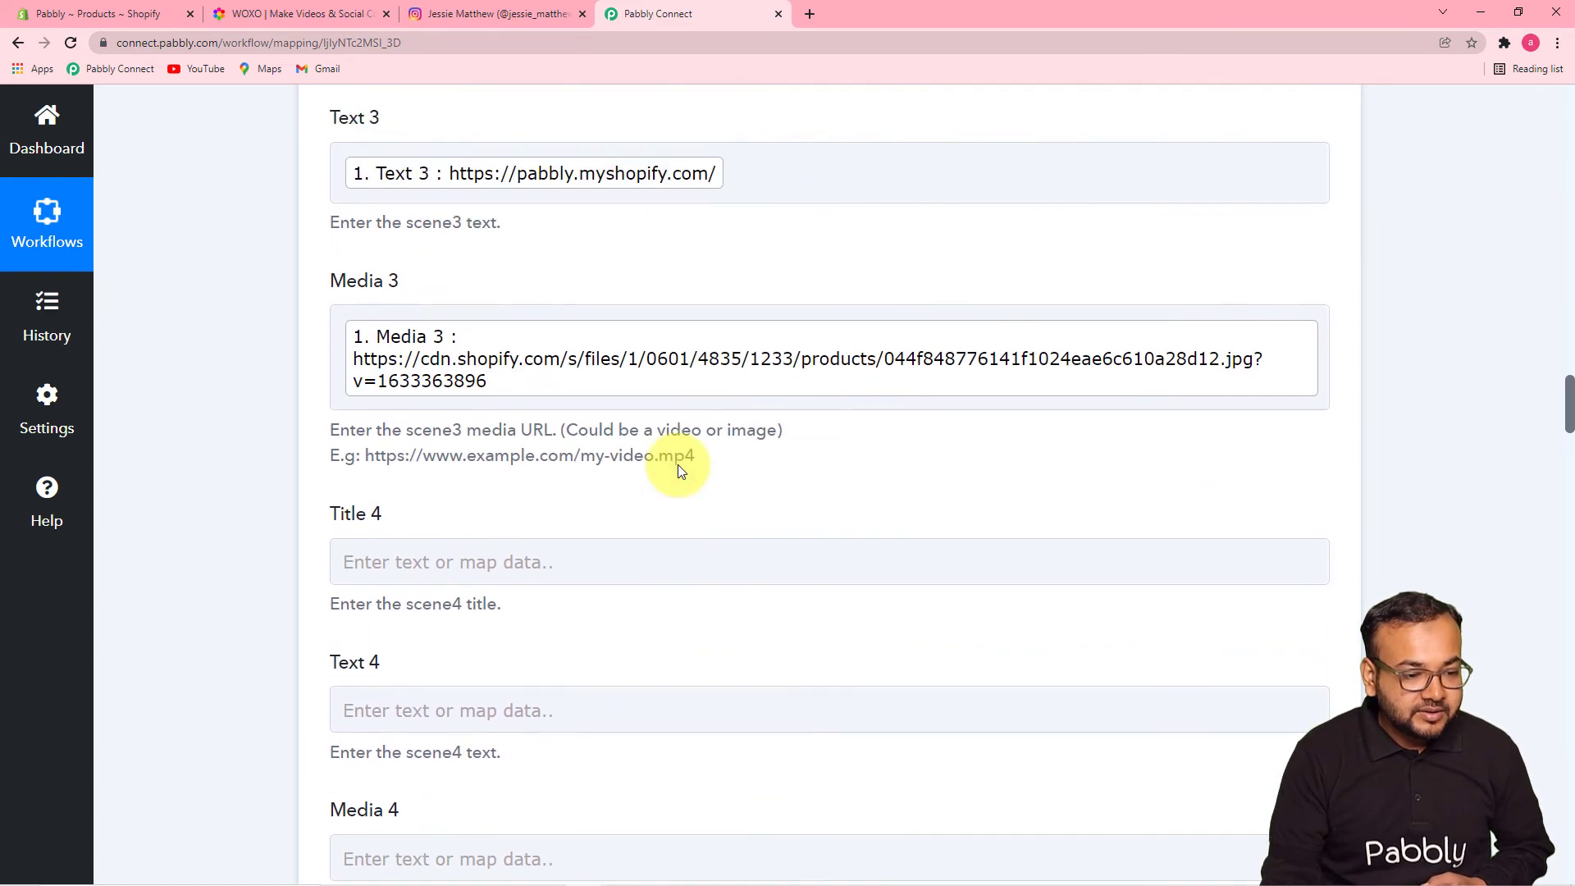
{"action": "scroll", "coordinate": [579, 289], "scroll_direction": "up", "scroll_amount": 4}
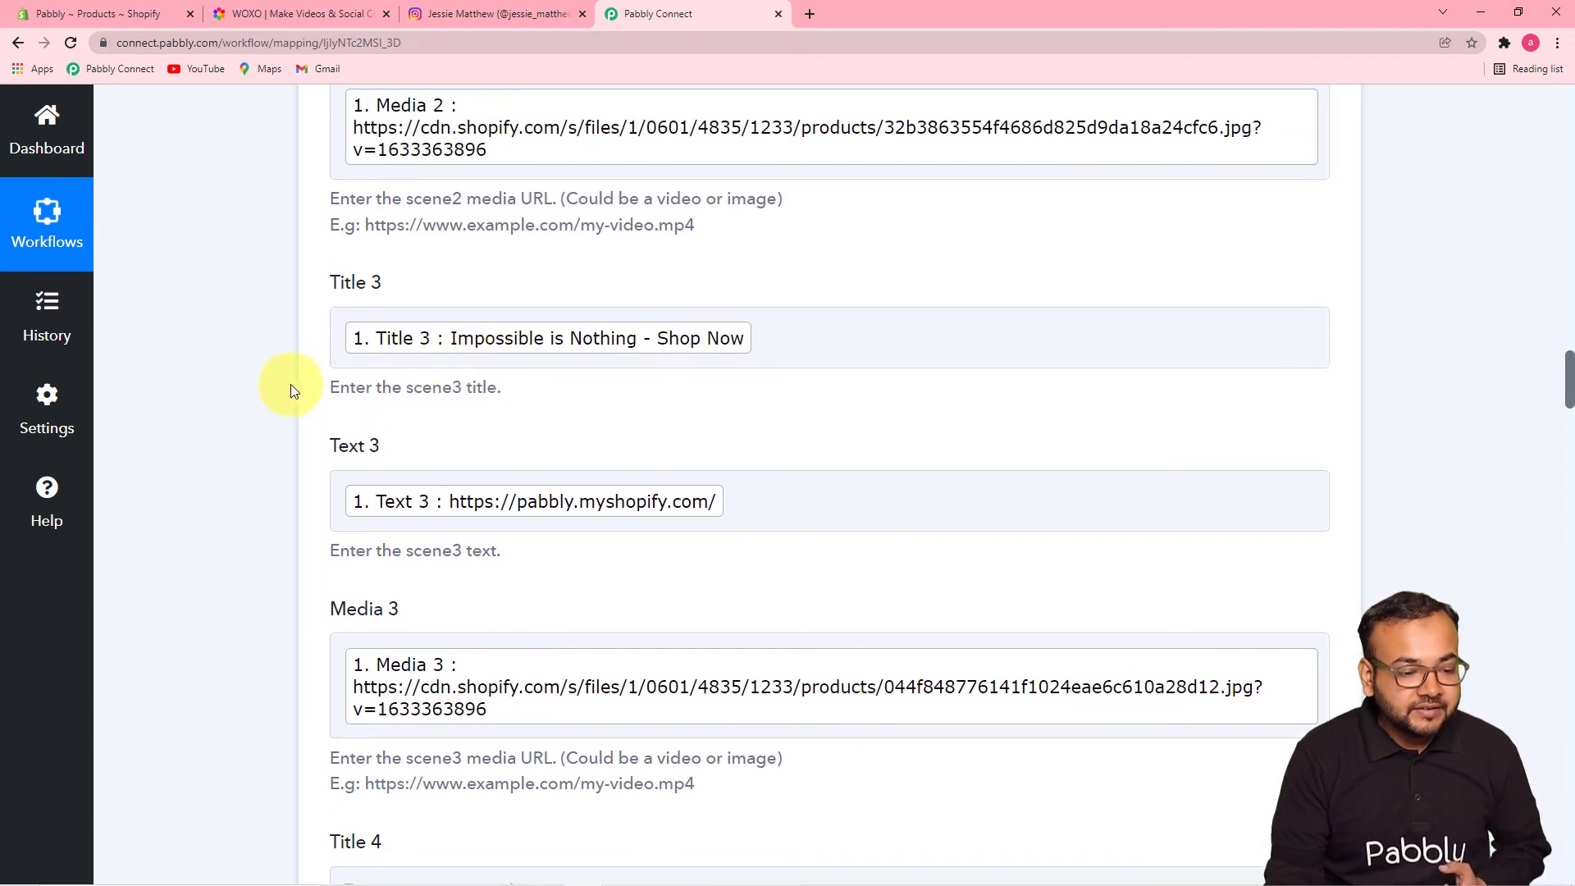
- Add a new action step after Get Video and choose Instagram for Business as its app
{"action": "scroll", "coordinate": [248, 386], "scroll_direction": "down", "scroll_amount": 6}
{"action": "scroll", "coordinate": [248, 384], "scroll_direction": "down", "scroll_amount": 7}
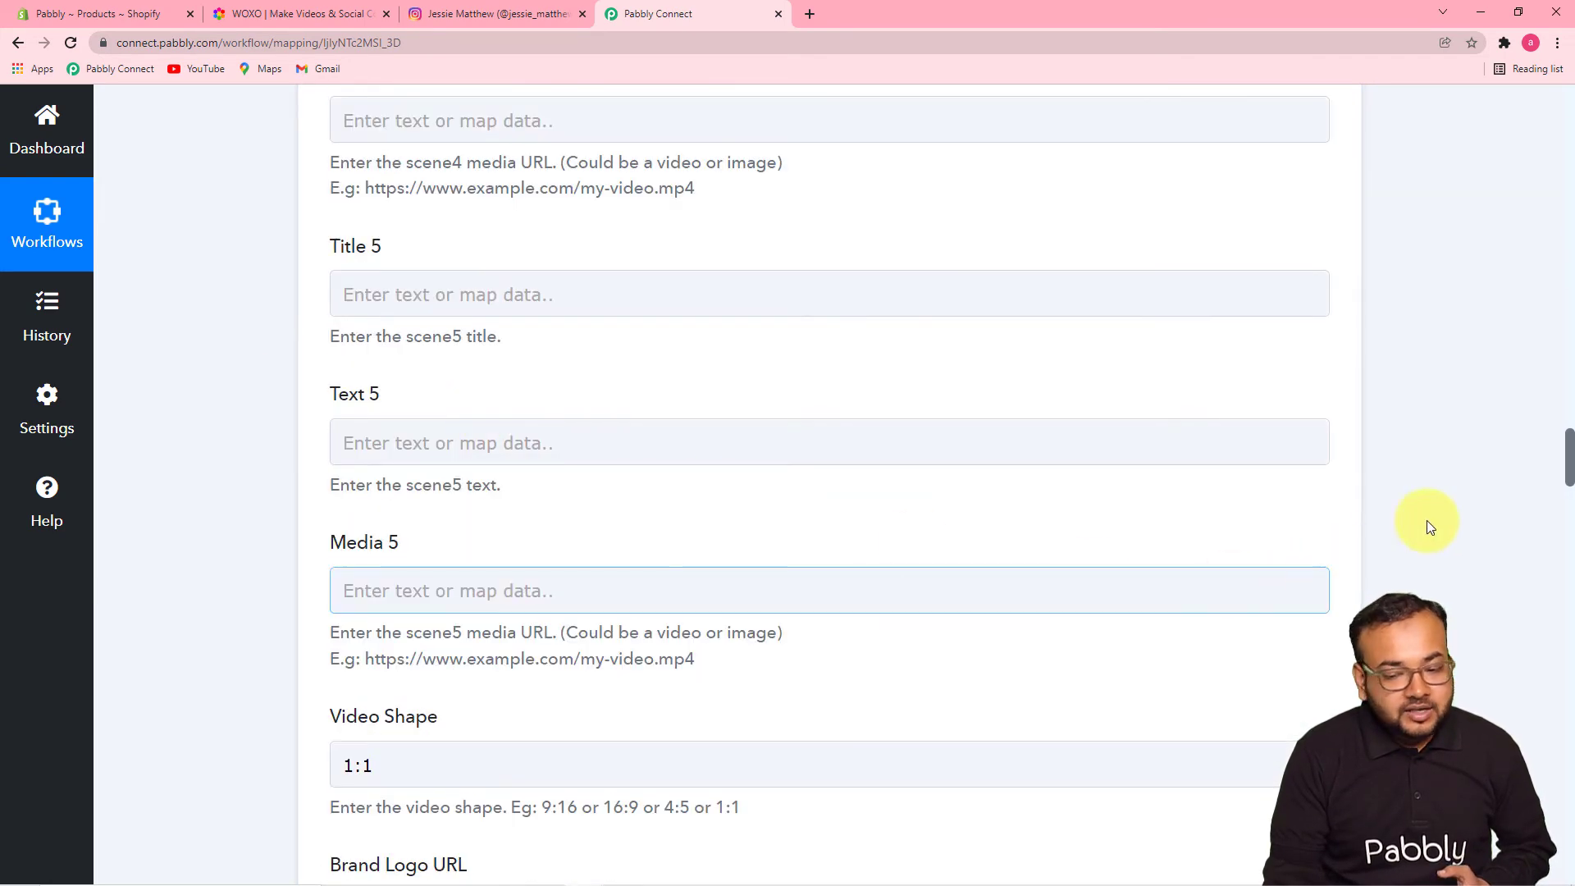
{"action": "left_click_drag", "start_coordinate": [1569, 464], "coordinate": [1569, 837]}
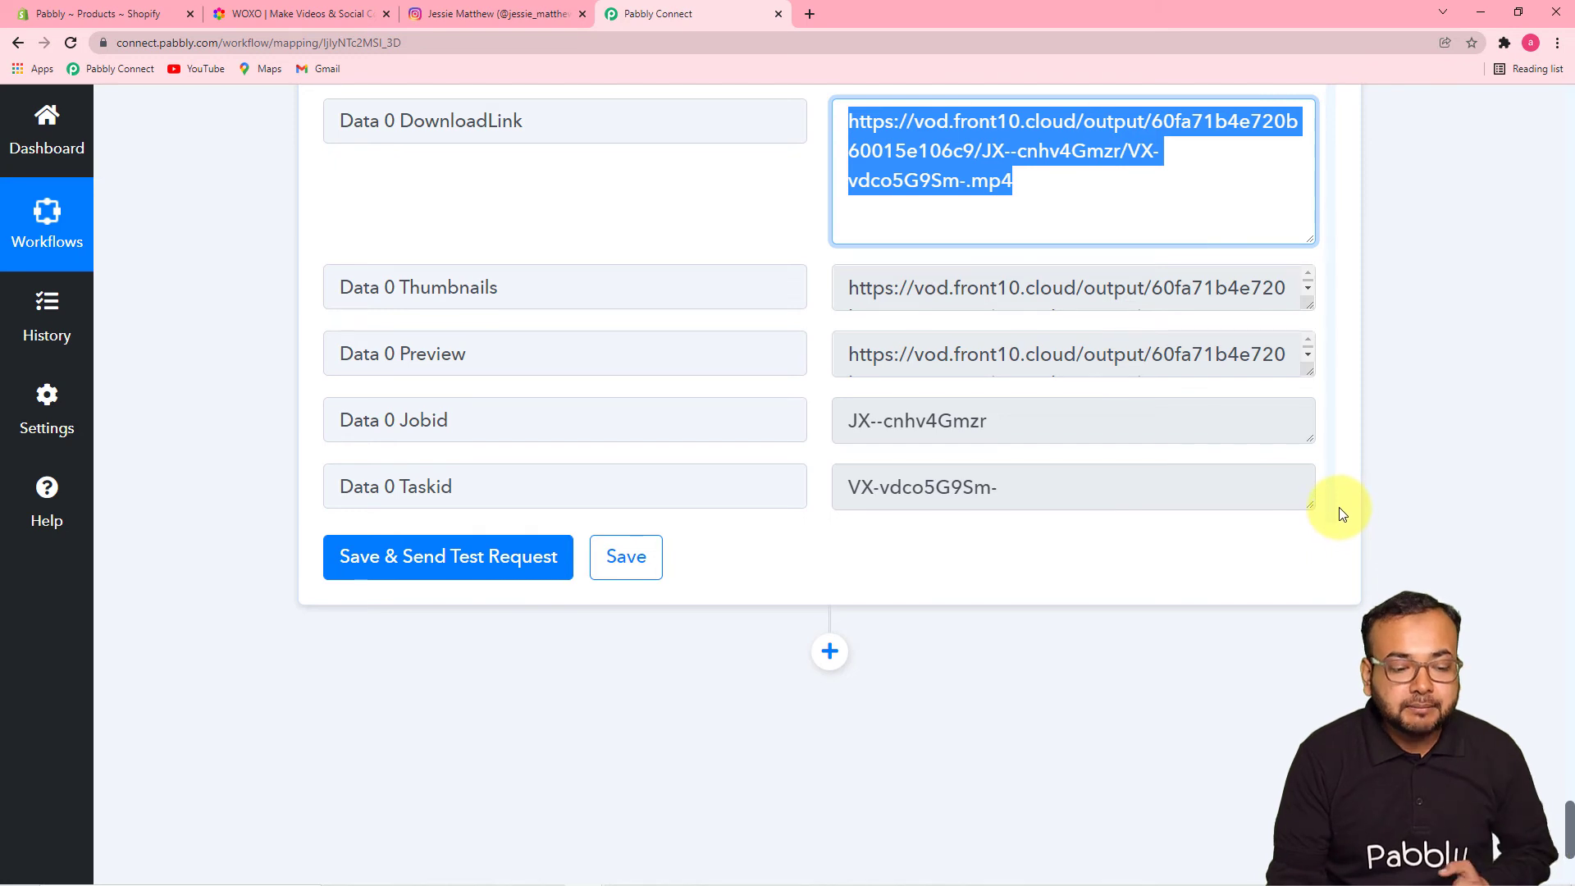
{"action": "left_click", "coordinate": [830, 652]}
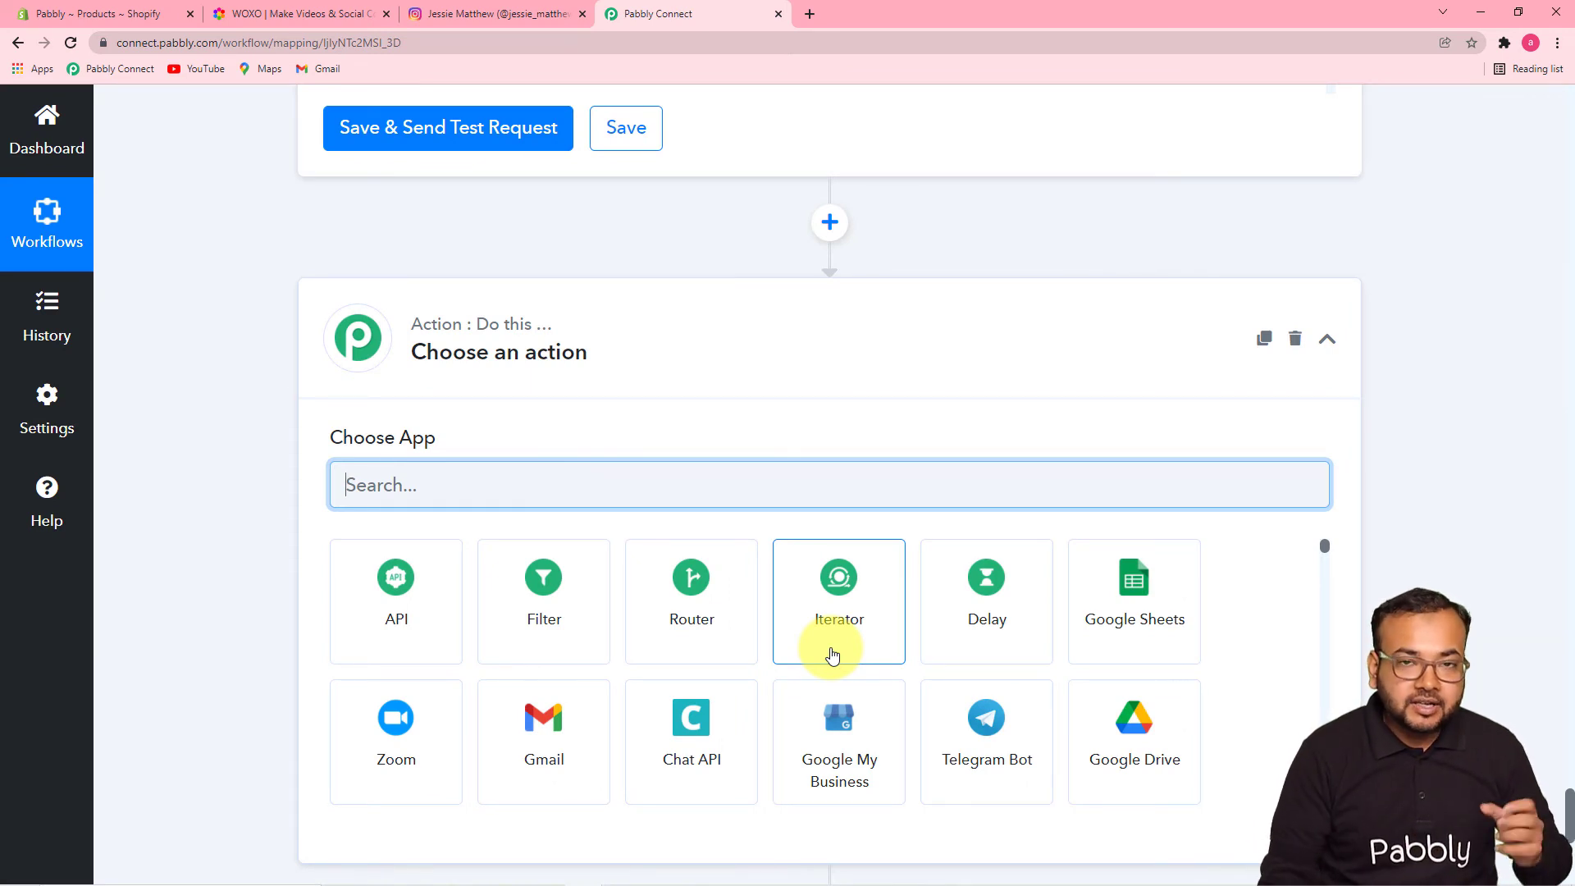
{"action": "scroll", "coordinate": [835, 631], "scroll_direction": "down", "scroll_amount": 2}
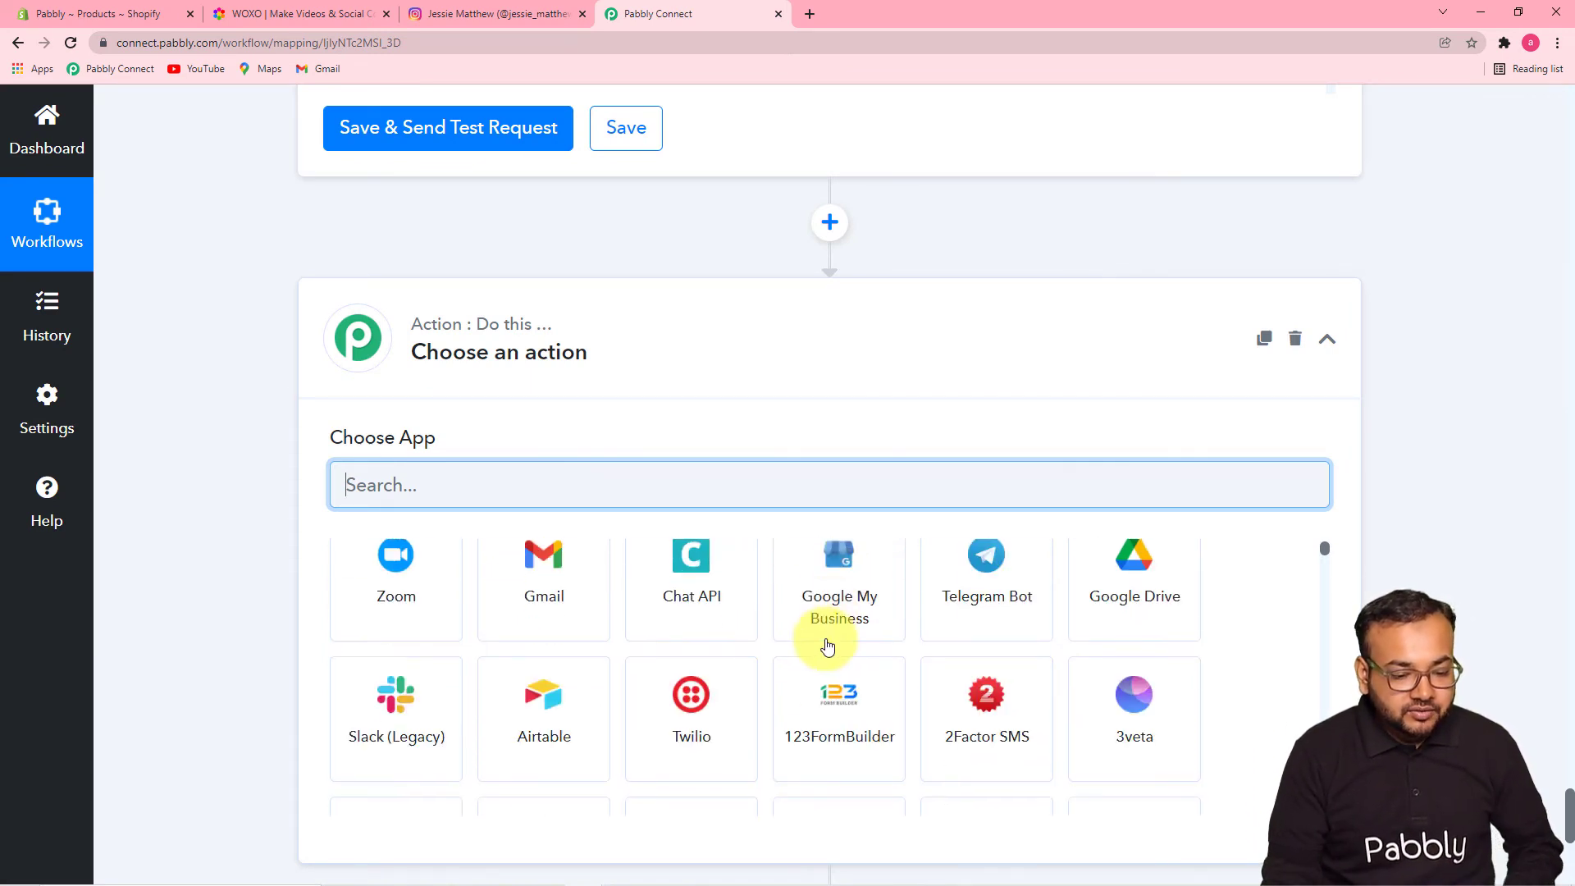
{"action": "scroll", "coordinate": [705, 585], "scroll_direction": "up", "scroll_amount": 1}
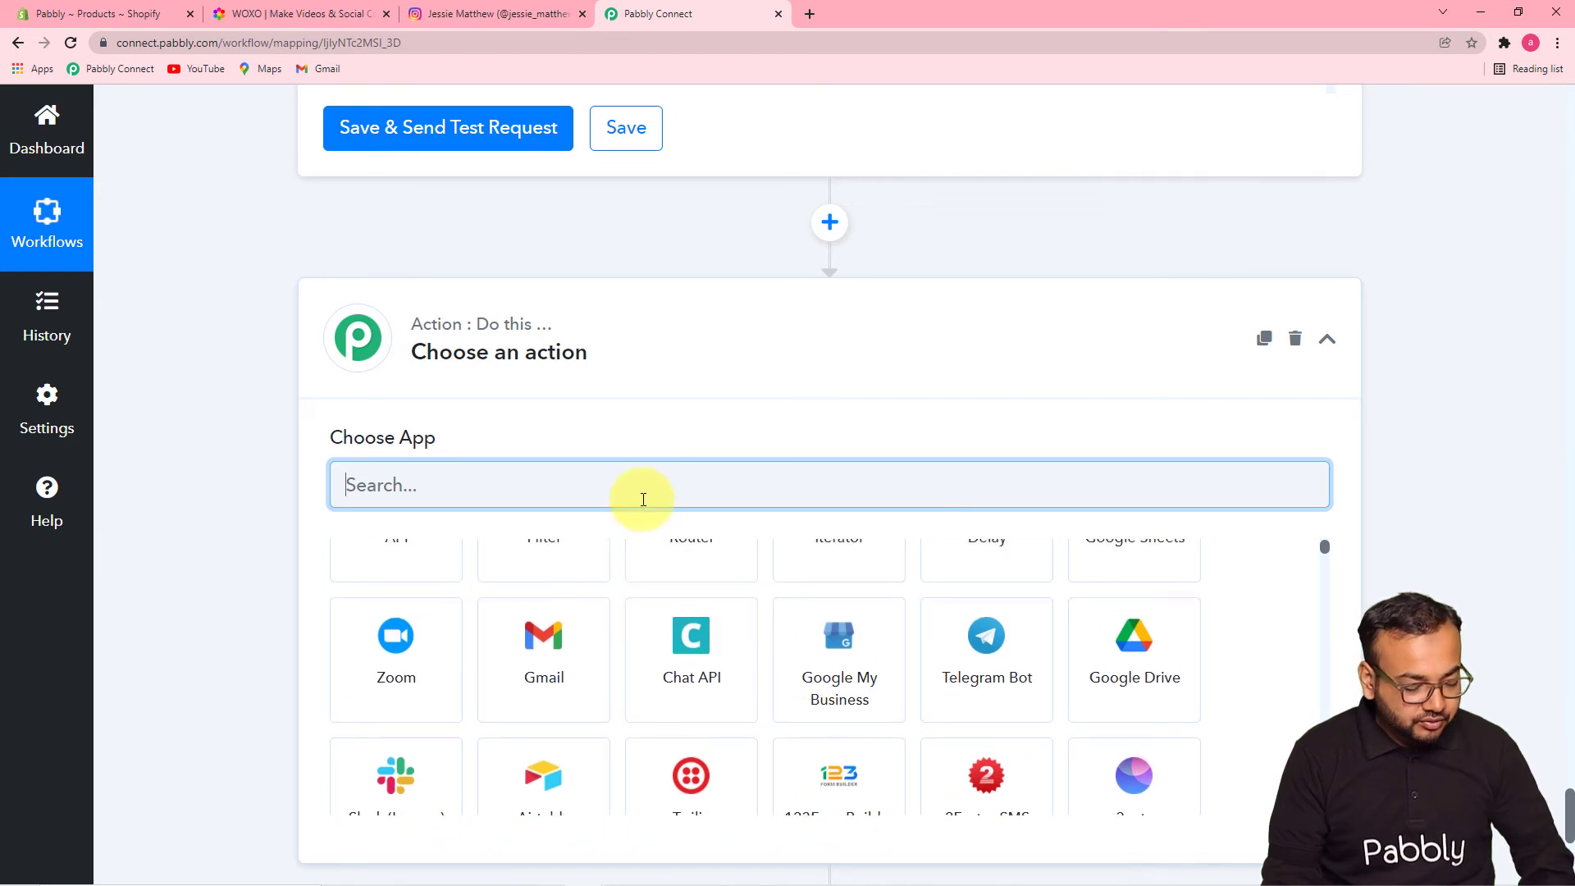
{"action": "type", "text": "in"}
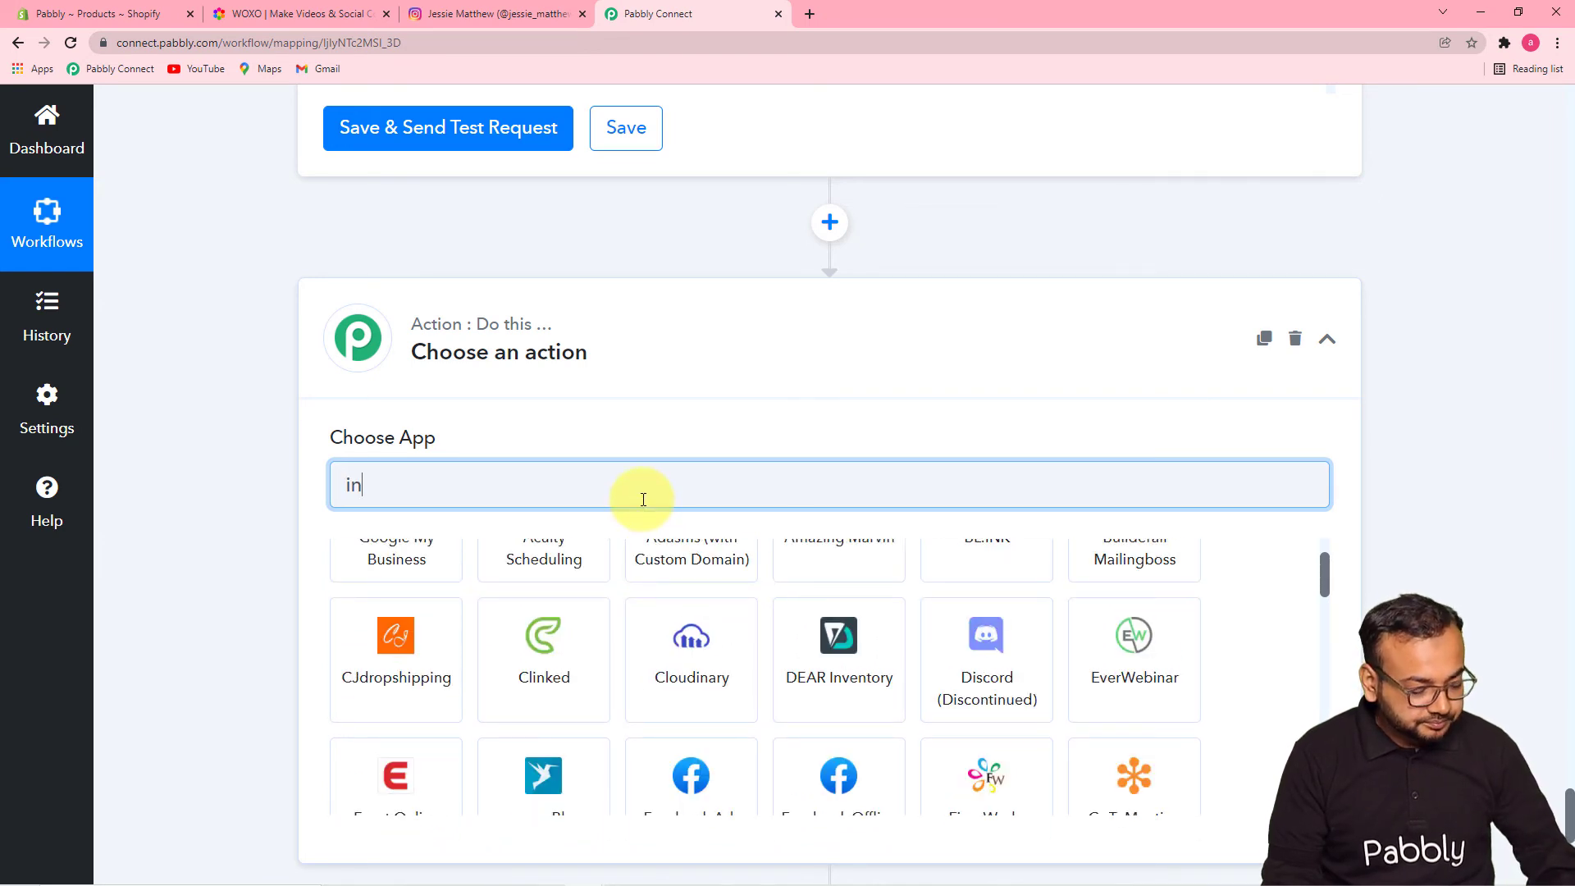
{"action": "type", "text": "sta"}
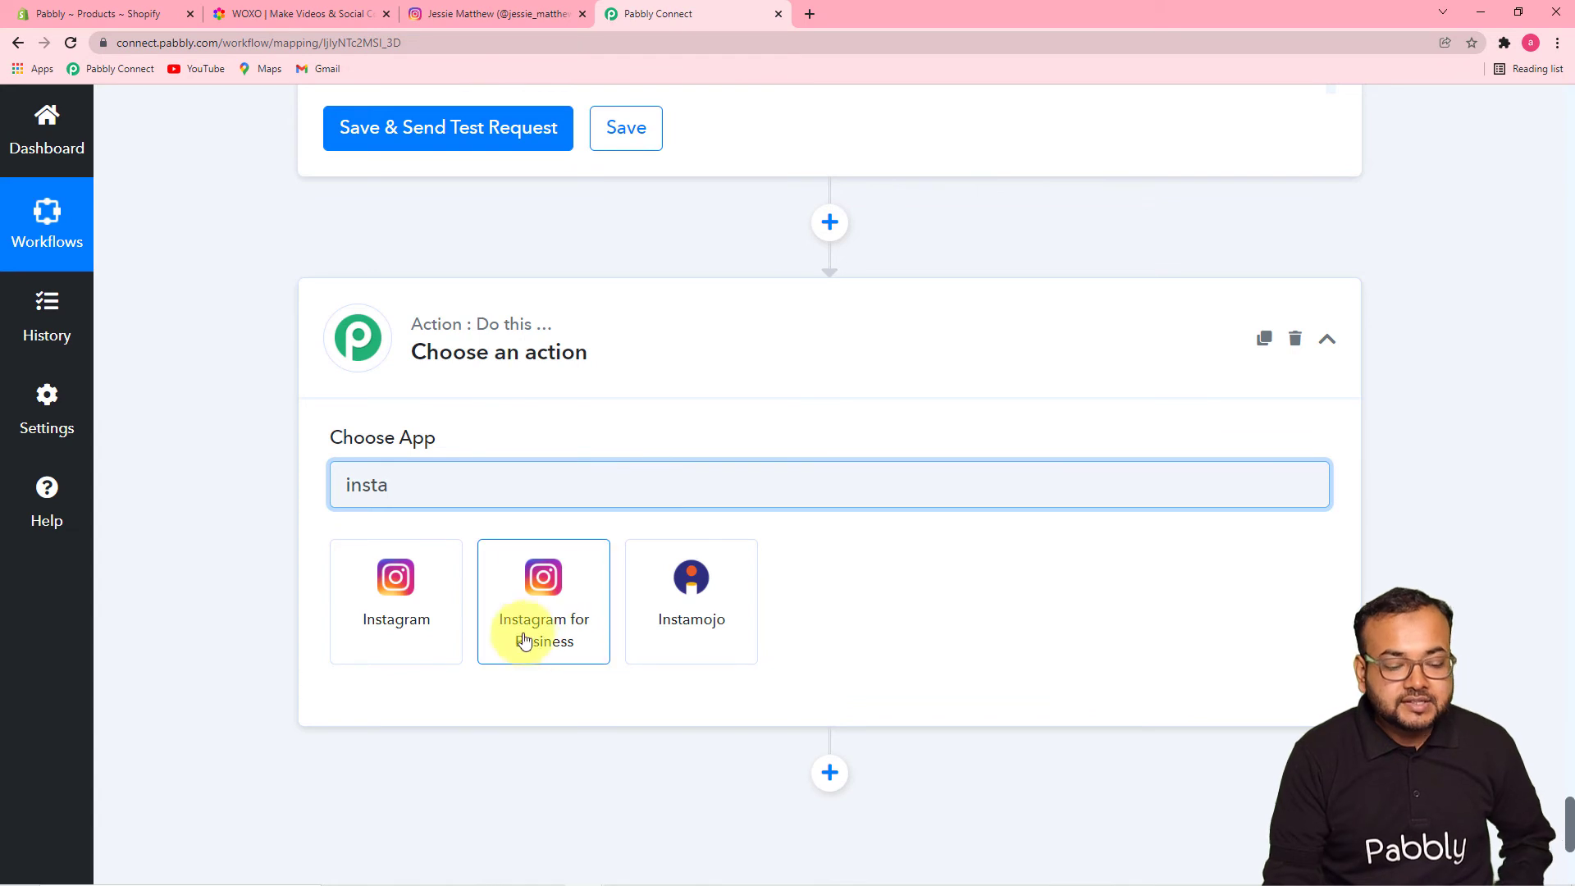
{"action": "left_click", "coordinate": [566, 635]}
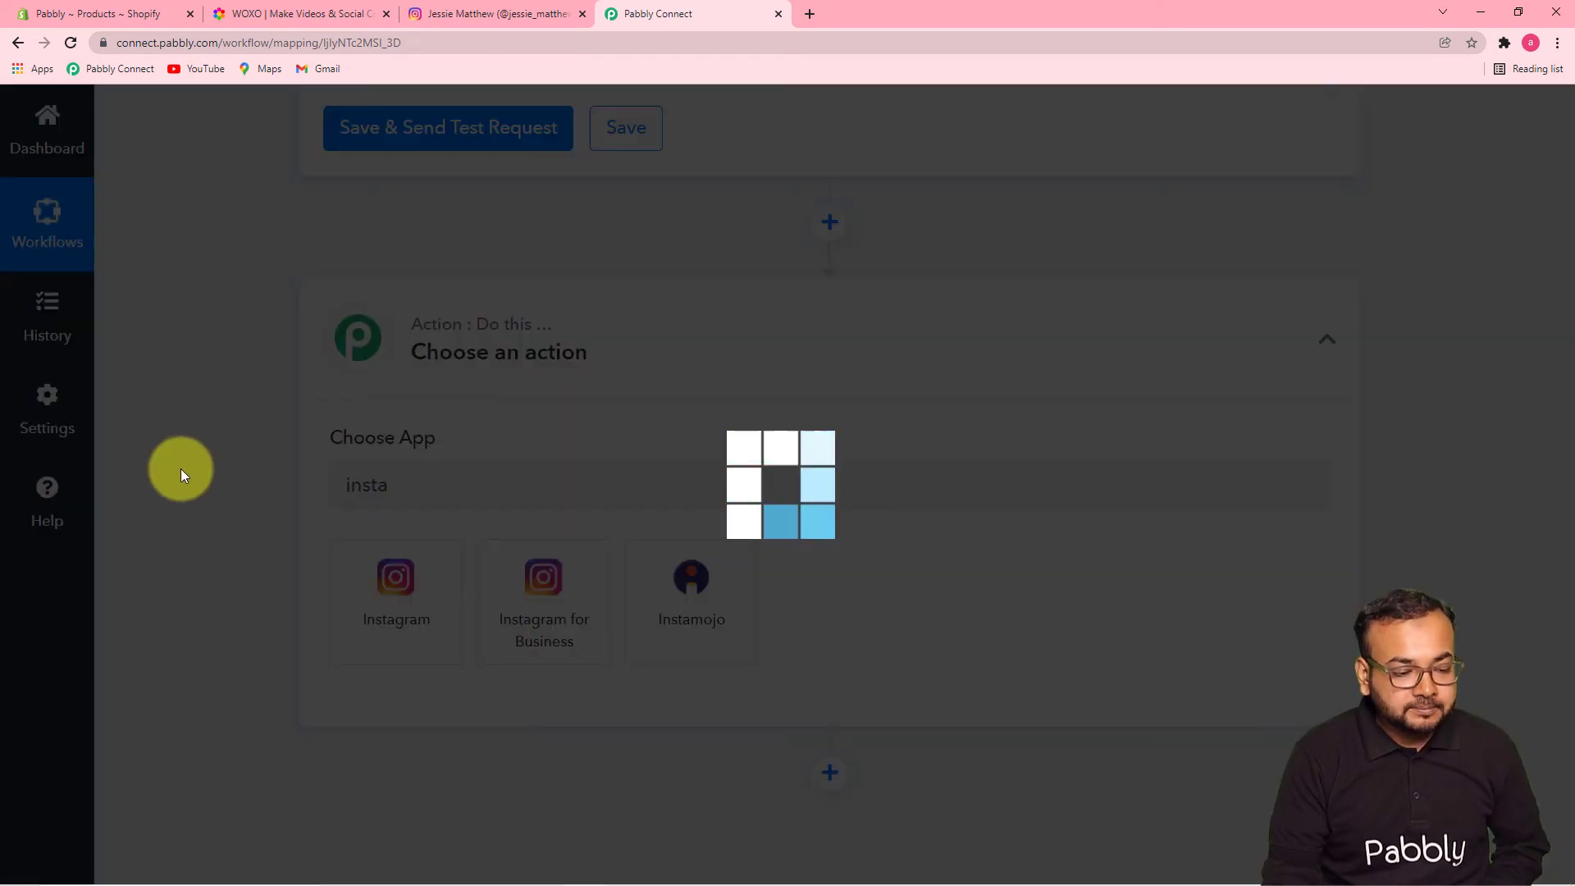
{"action": "scroll", "coordinate": [181, 469], "scroll_direction": "down", "scroll_amount": 2}
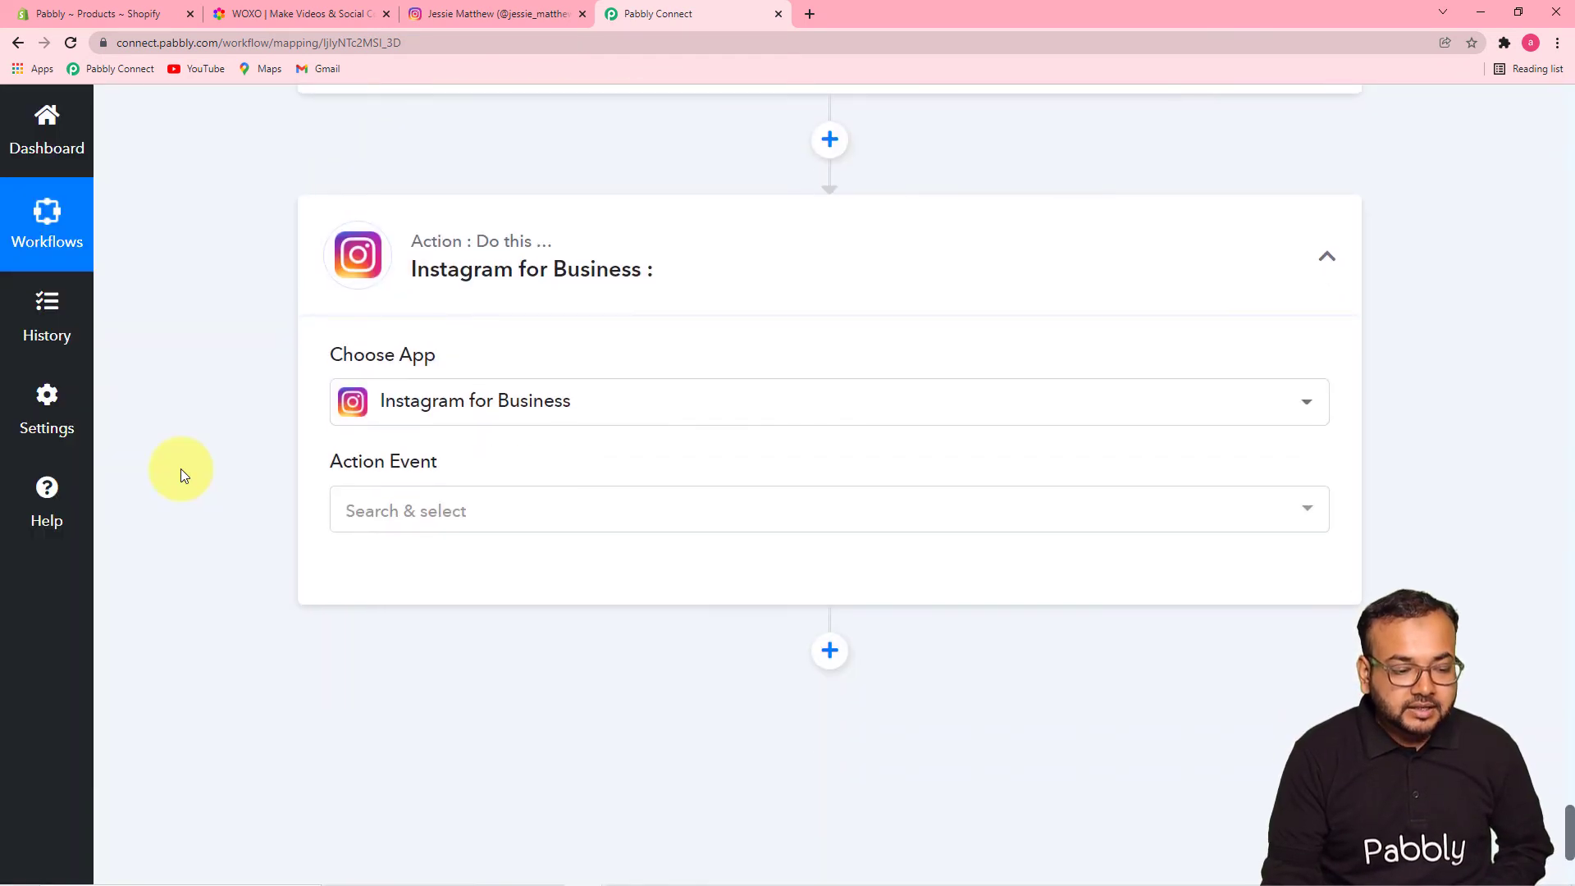
- Set the Instagram for Business action event to Publish Video and authorize a new connection to the account
{"action": "left_click", "coordinate": [421, 444]}
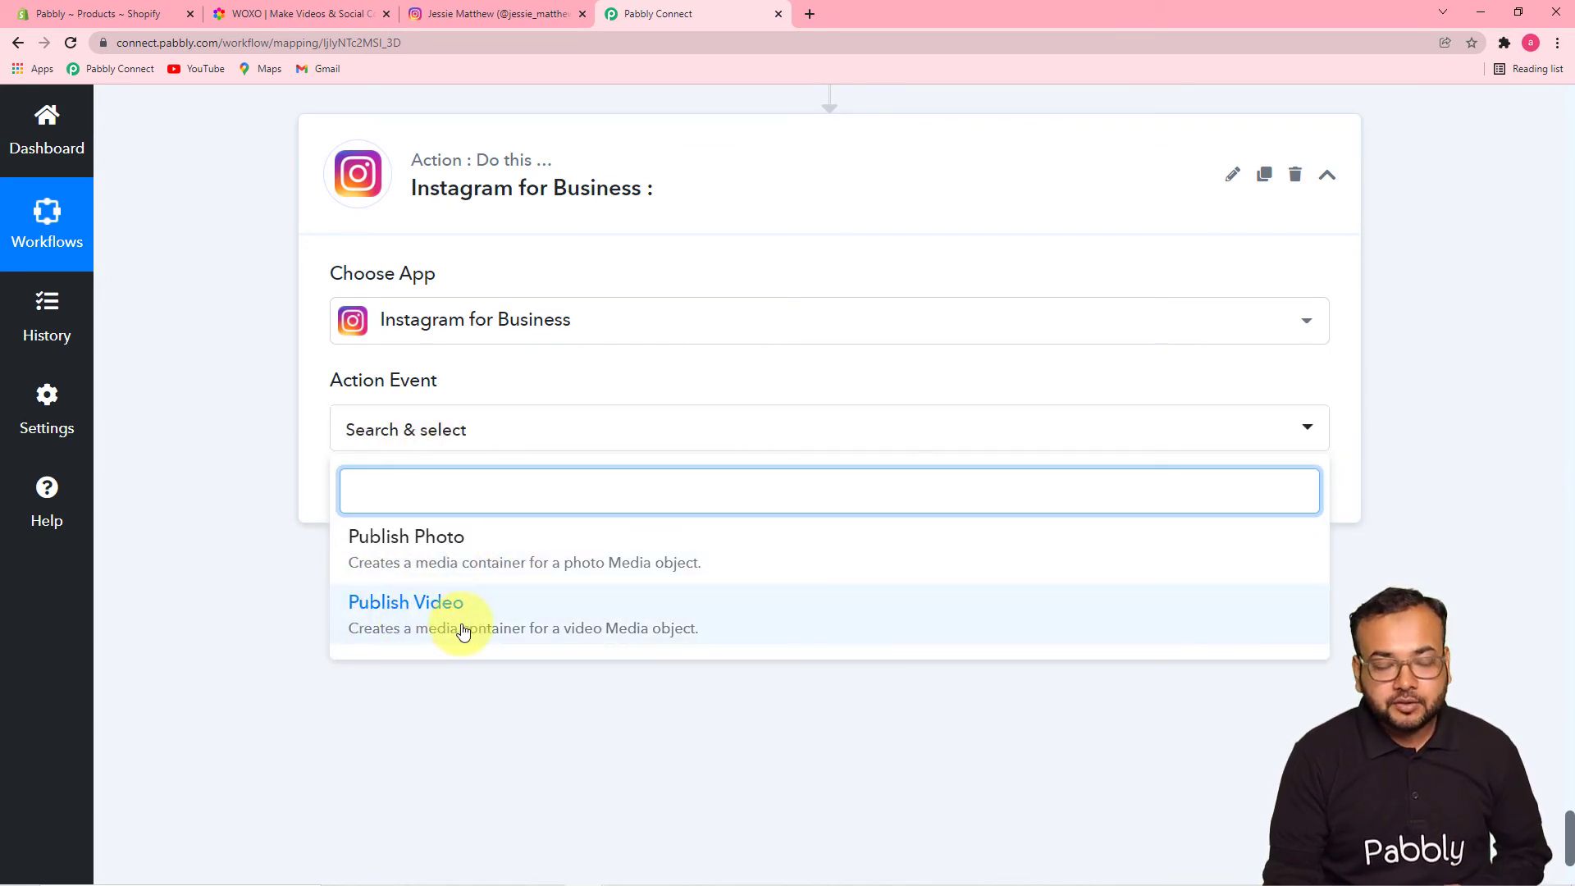
{"action": "left_click", "coordinate": [427, 628]}
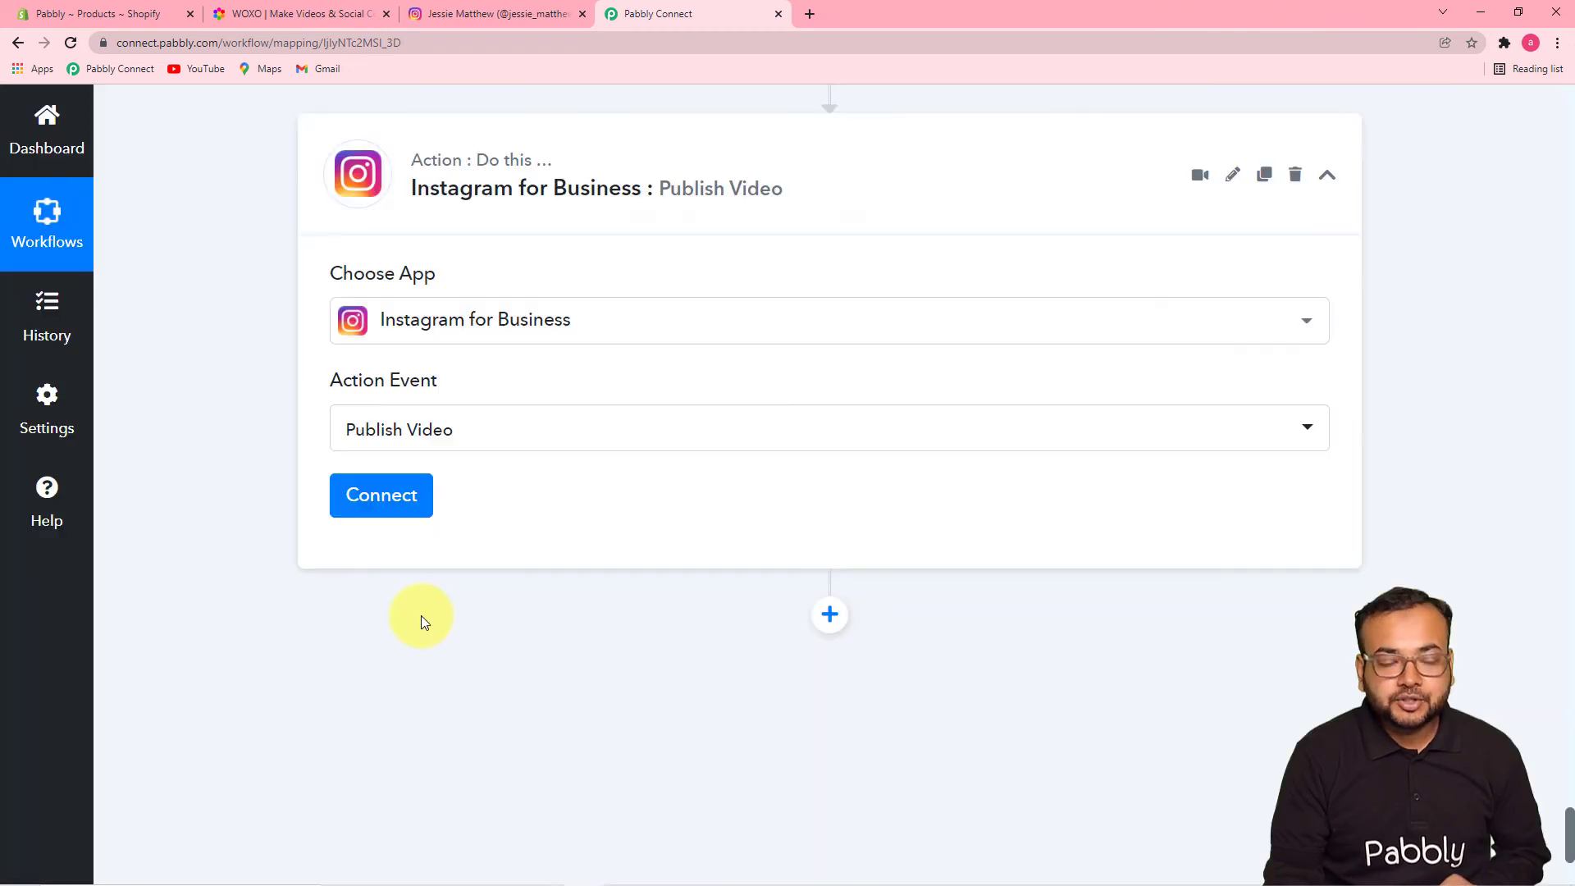
{"action": "left_click", "coordinate": [402, 494]}
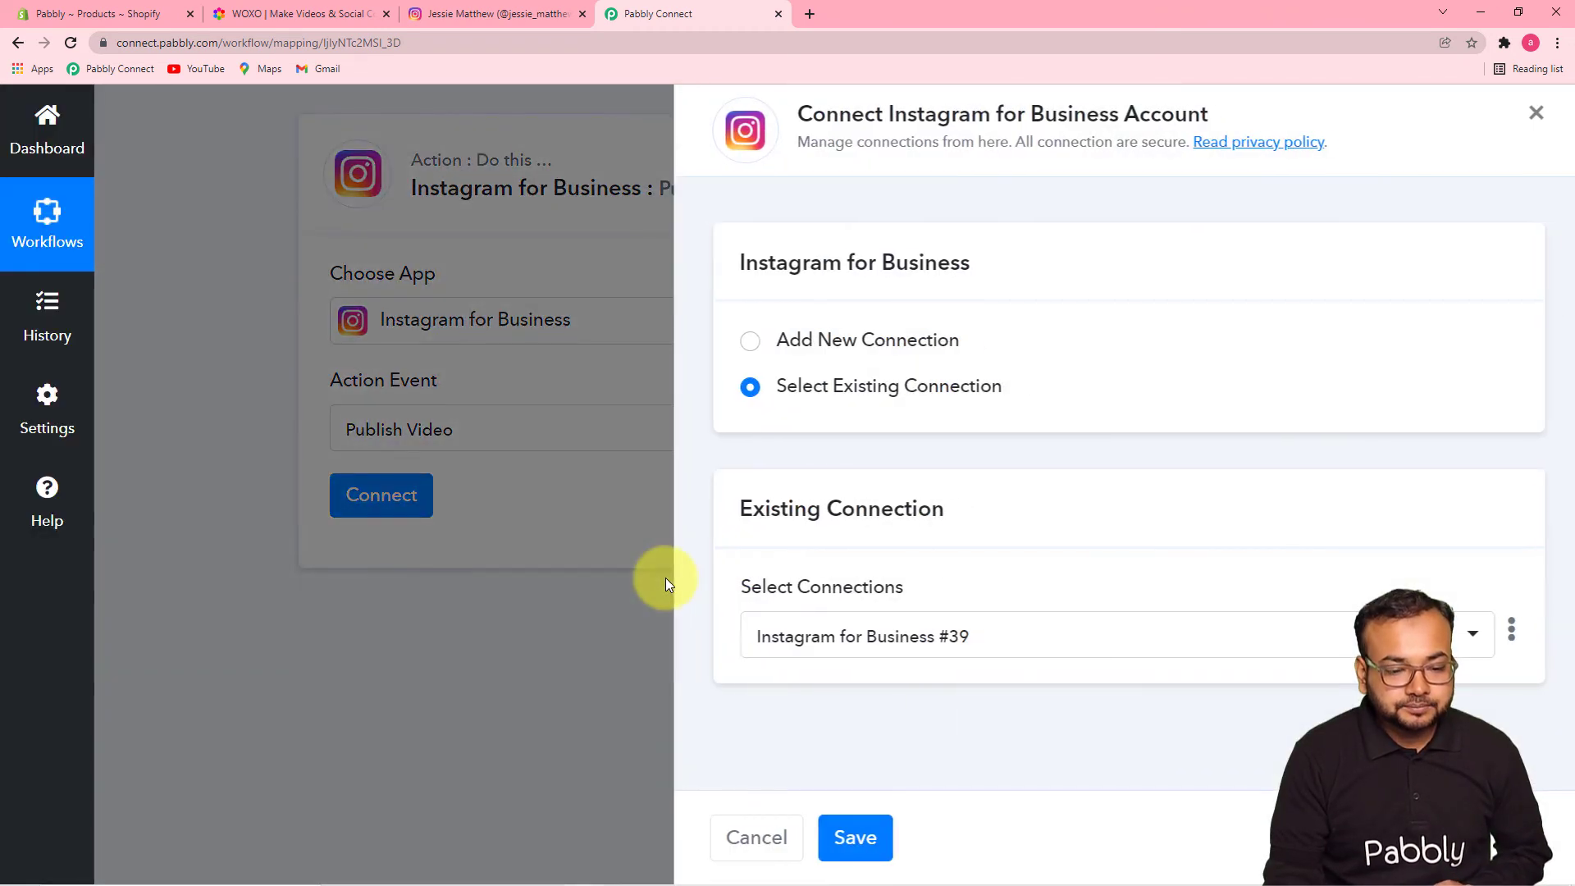
{"action": "left_click", "coordinate": [743, 344]}
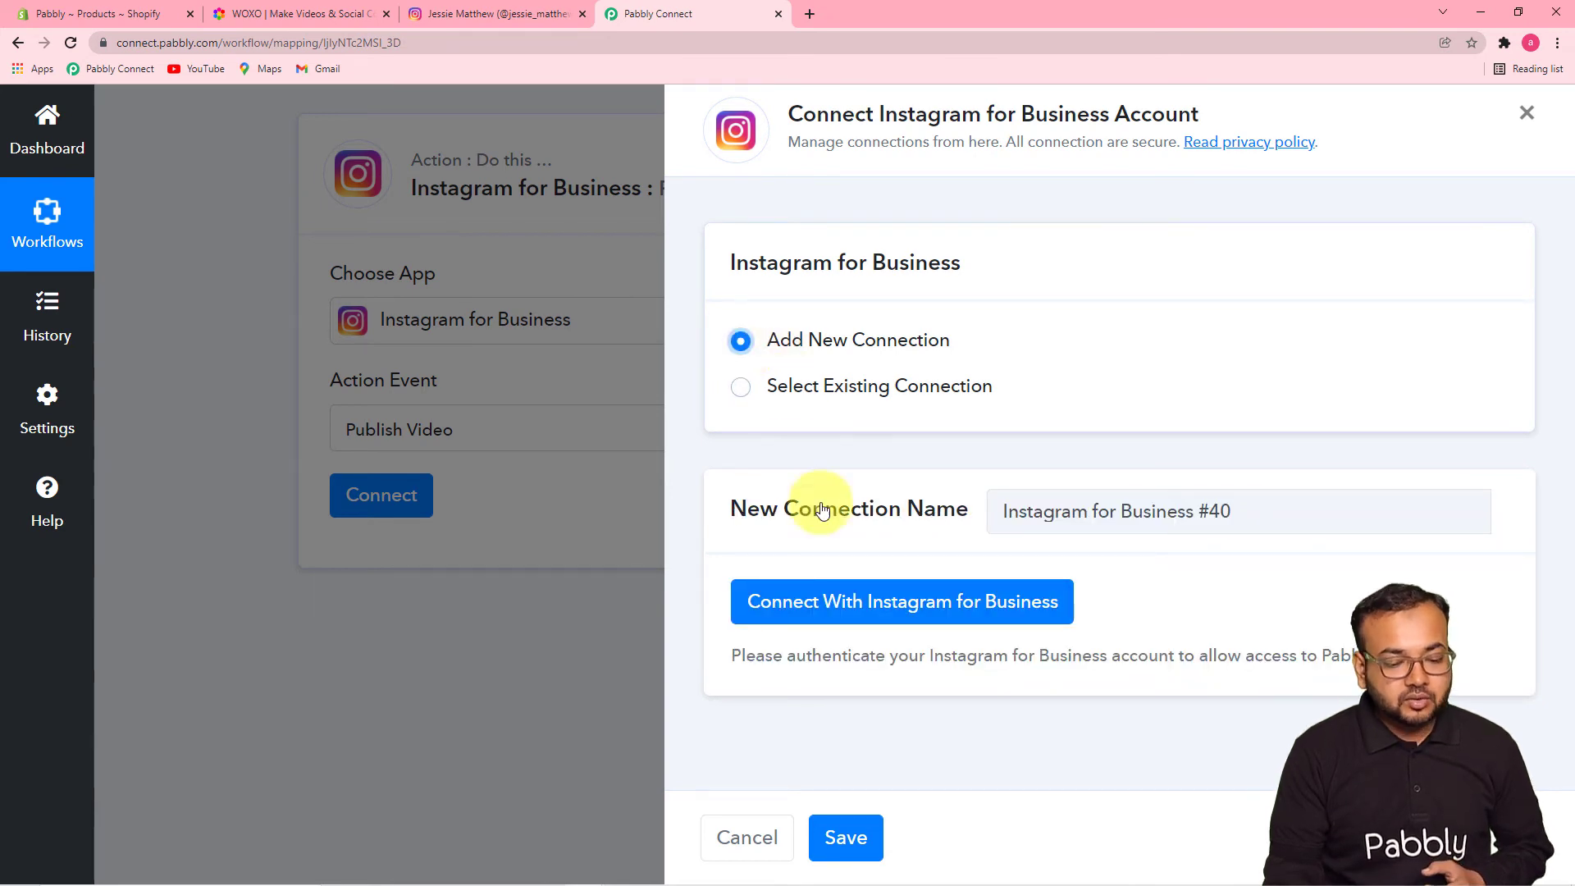
{"action": "left_click", "coordinate": [801, 612]}
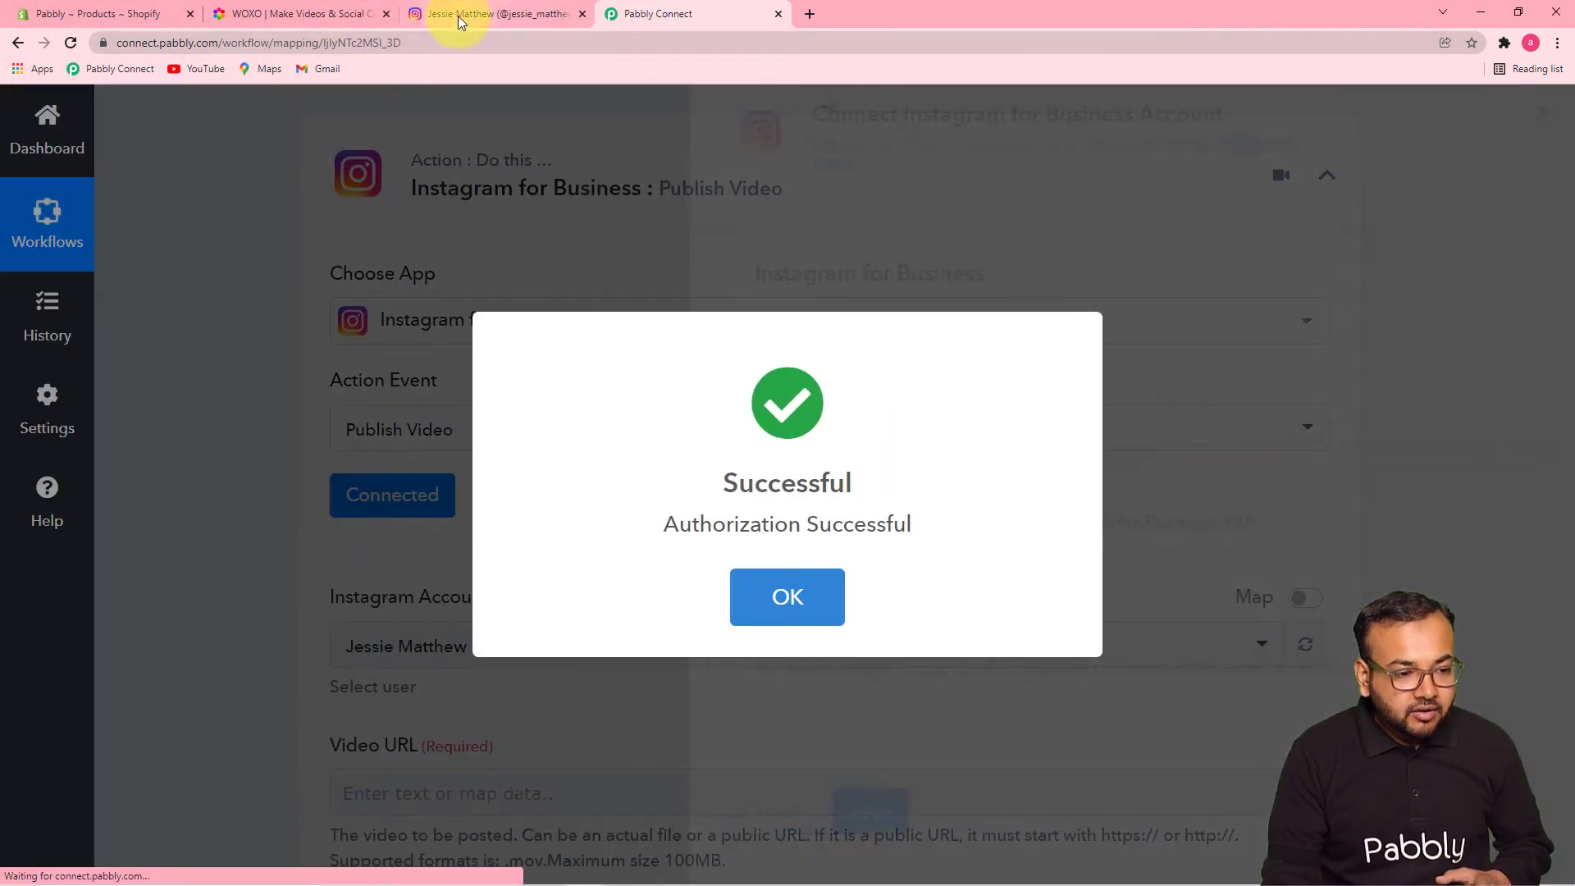
- Check the Instagram profile, return to Pabbly Connect, and select that profile's account as the Instagram Account To Use
{"action": "left_click", "coordinate": [457, 17]}
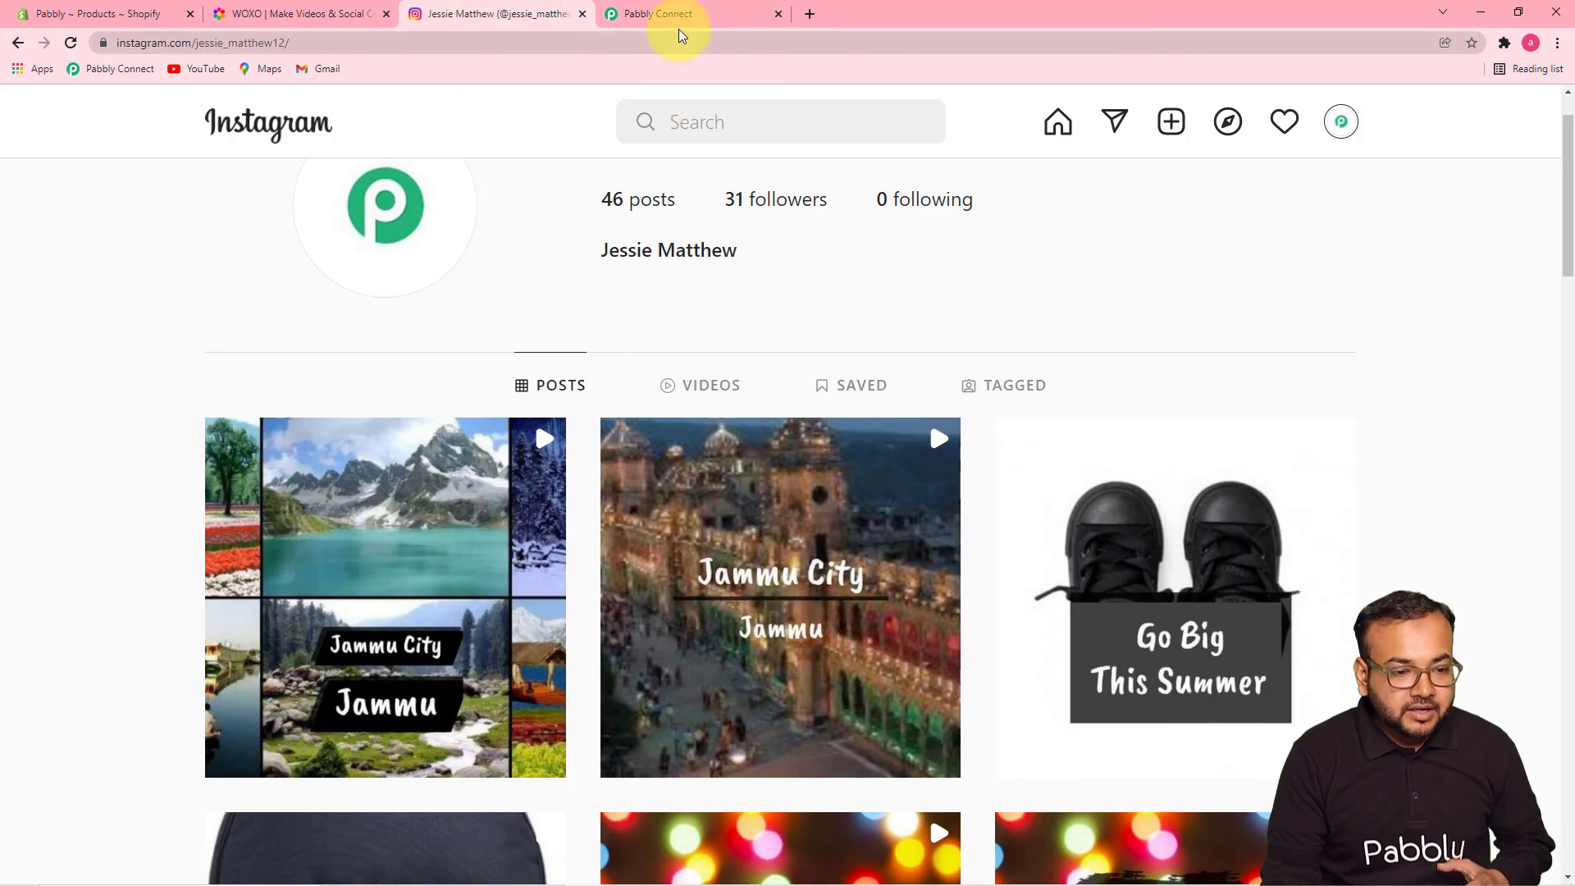
{"action": "left_click", "coordinate": [681, 14]}
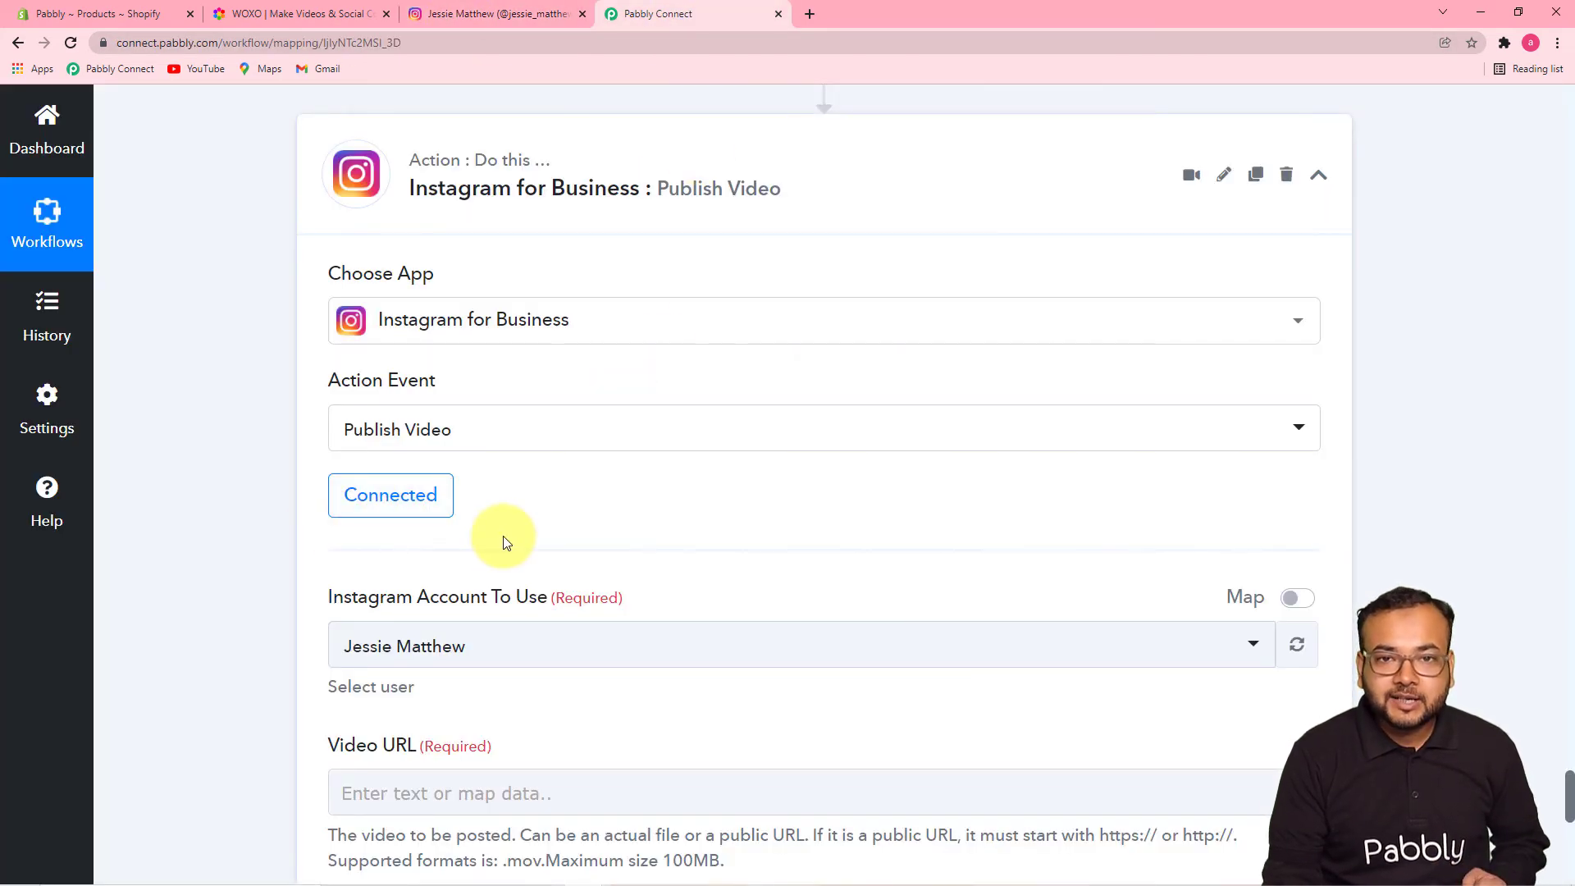
{"action": "scroll", "coordinate": [254, 534], "scroll_direction": "down", "scroll_amount": 6}
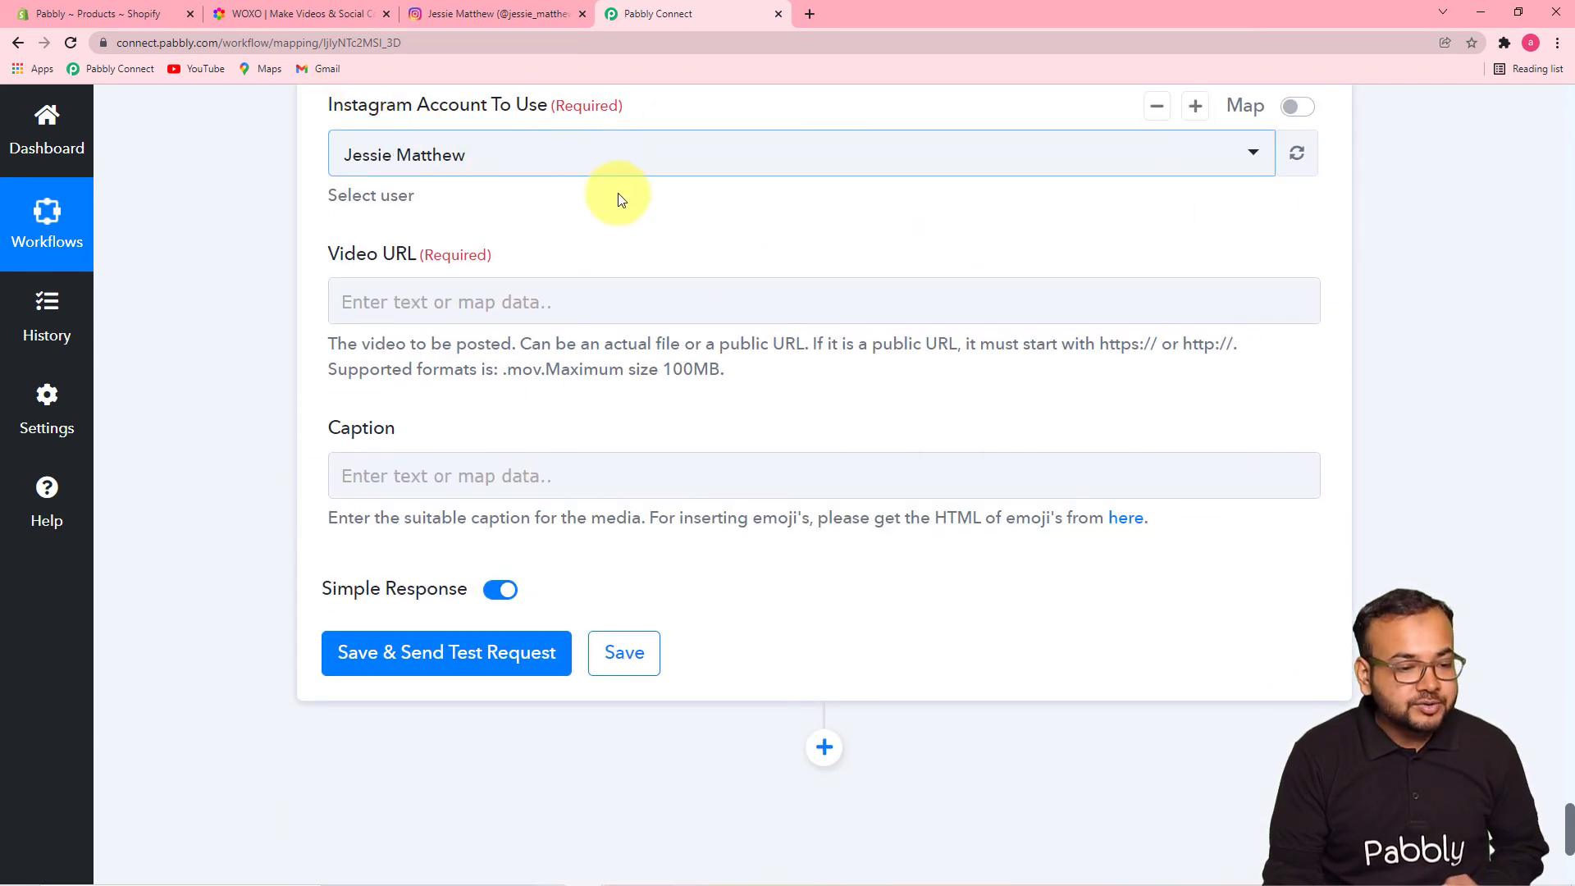
{"action": "left_click", "coordinate": [623, 159]}
{"action": "left_click", "coordinate": [401, 261]}
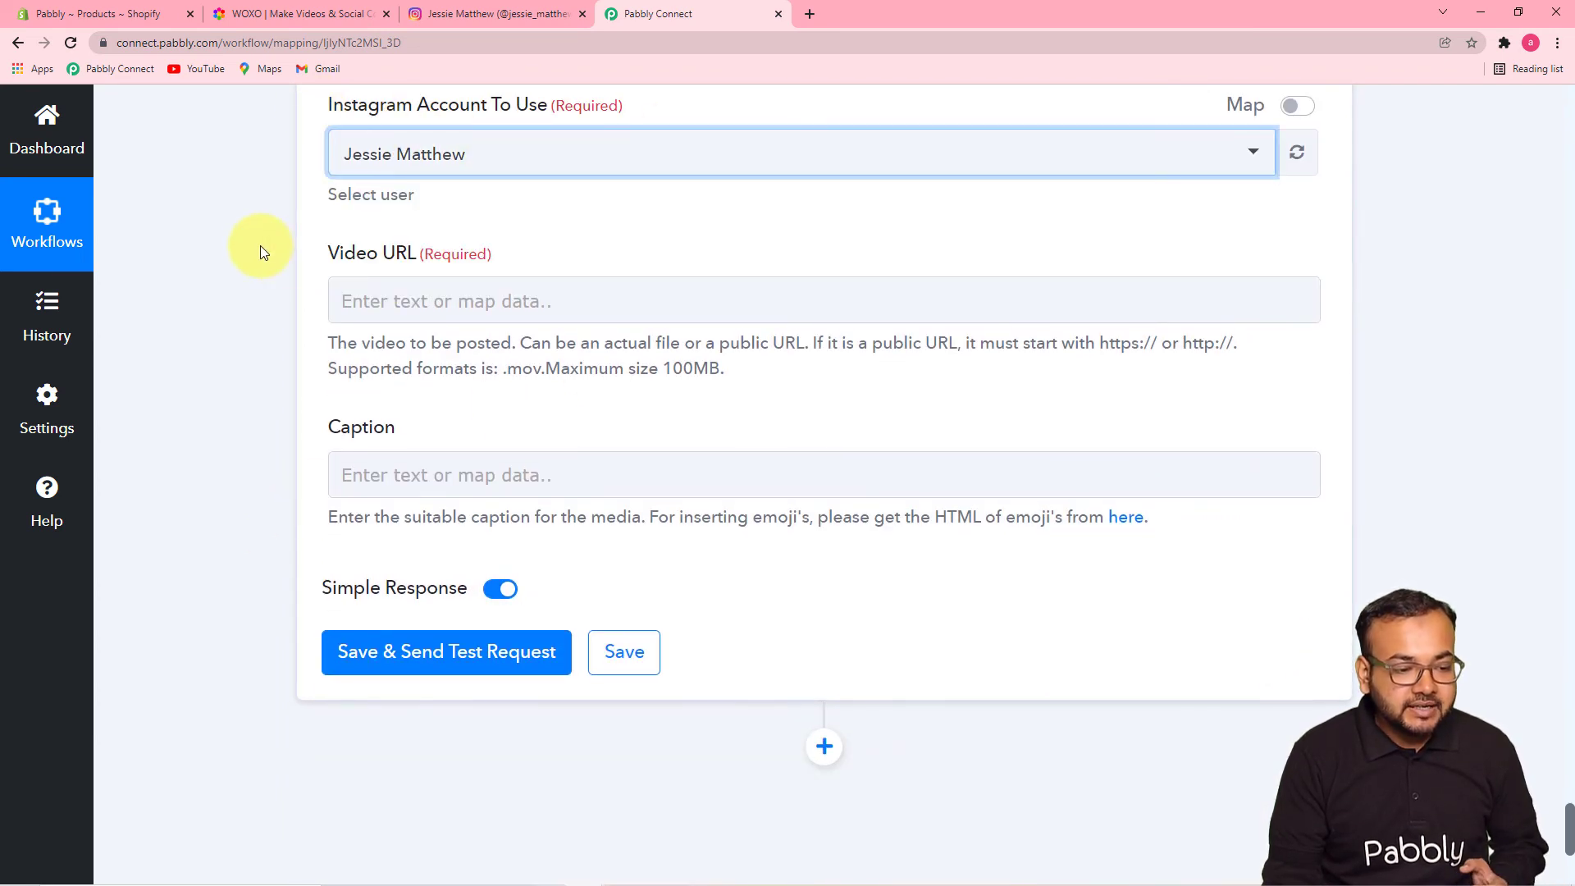
- Map the Publish Video action's Video URL to the Data 0 DownloadLink from the WOXO Get Video response
{"action": "scroll", "coordinate": [259, 244], "scroll_direction": "down", "scroll_amount": 2}
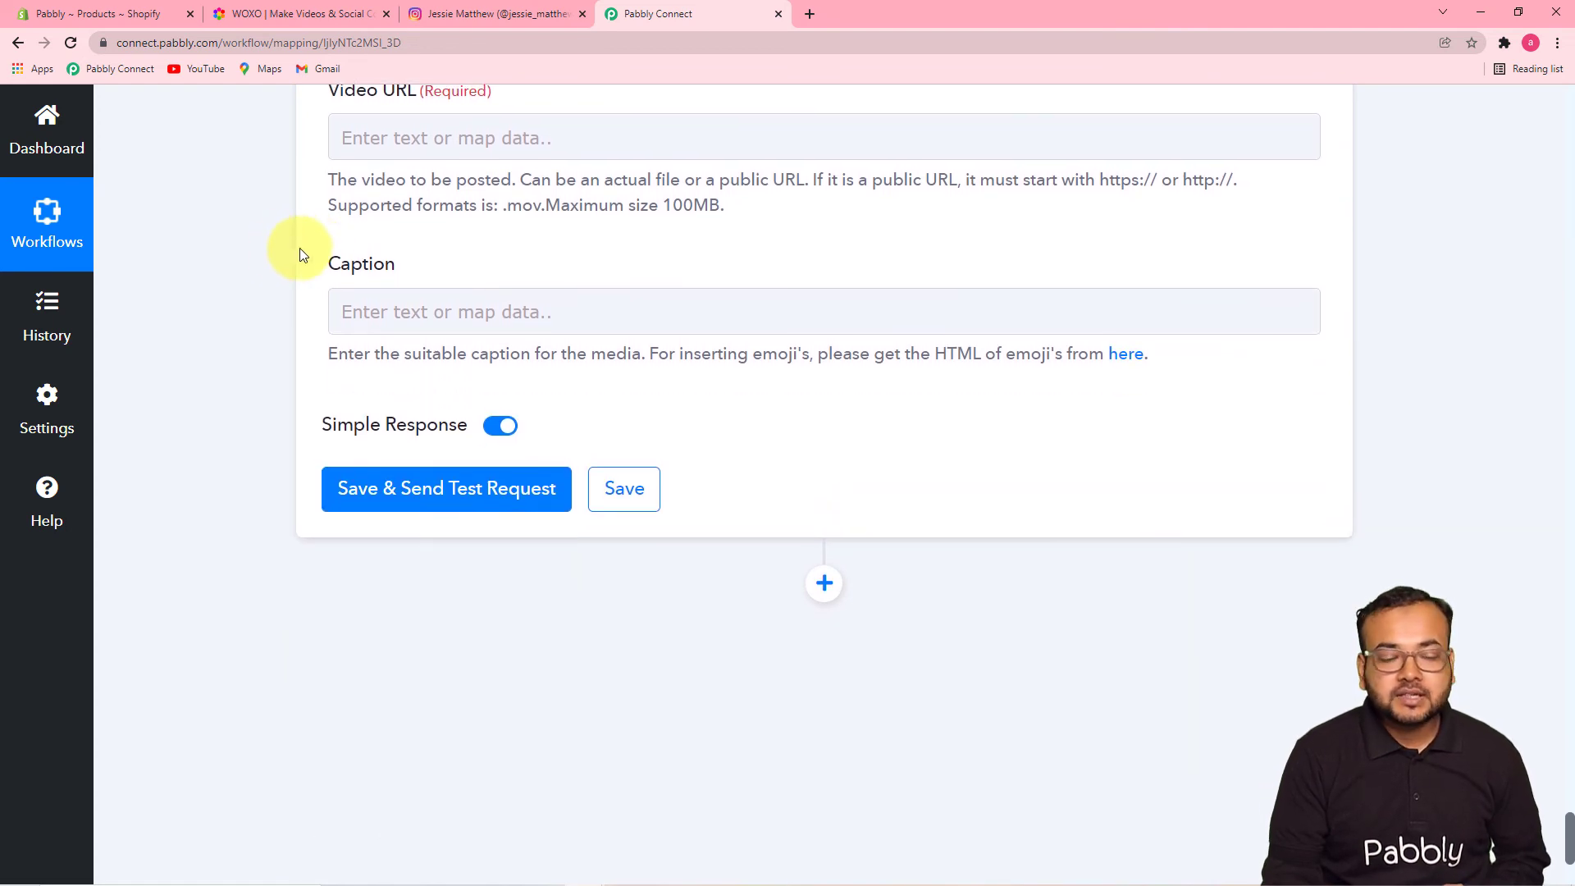
{"action": "scroll", "coordinate": [356, 246], "scroll_direction": "up", "scroll_amount": 3}
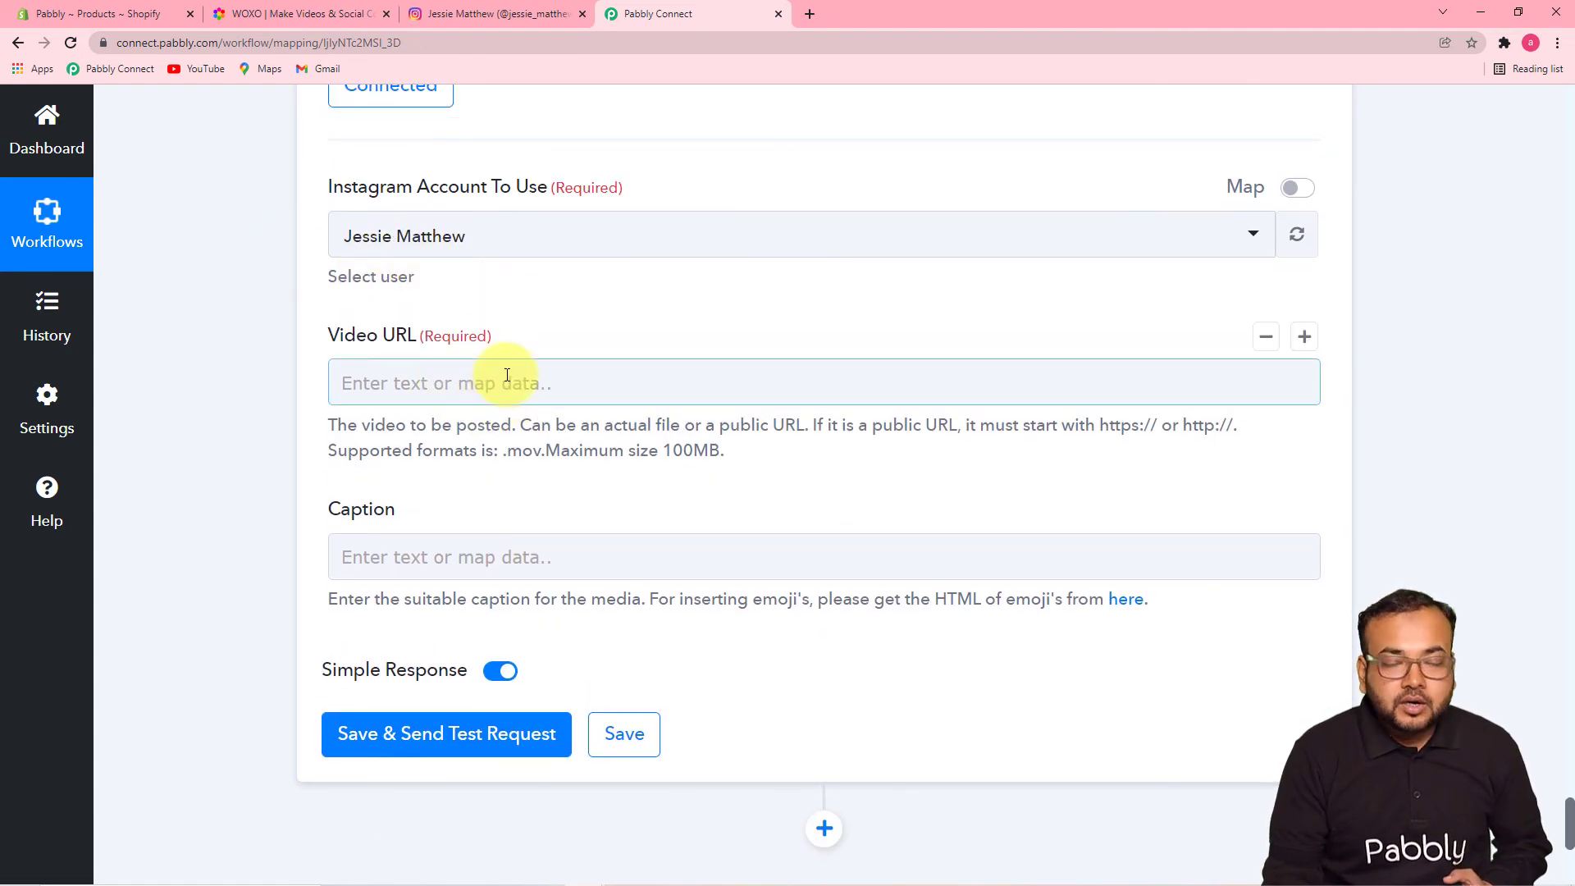
{"action": "scroll", "coordinate": [507, 374], "scroll_direction": "up", "scroll_amount": 12}
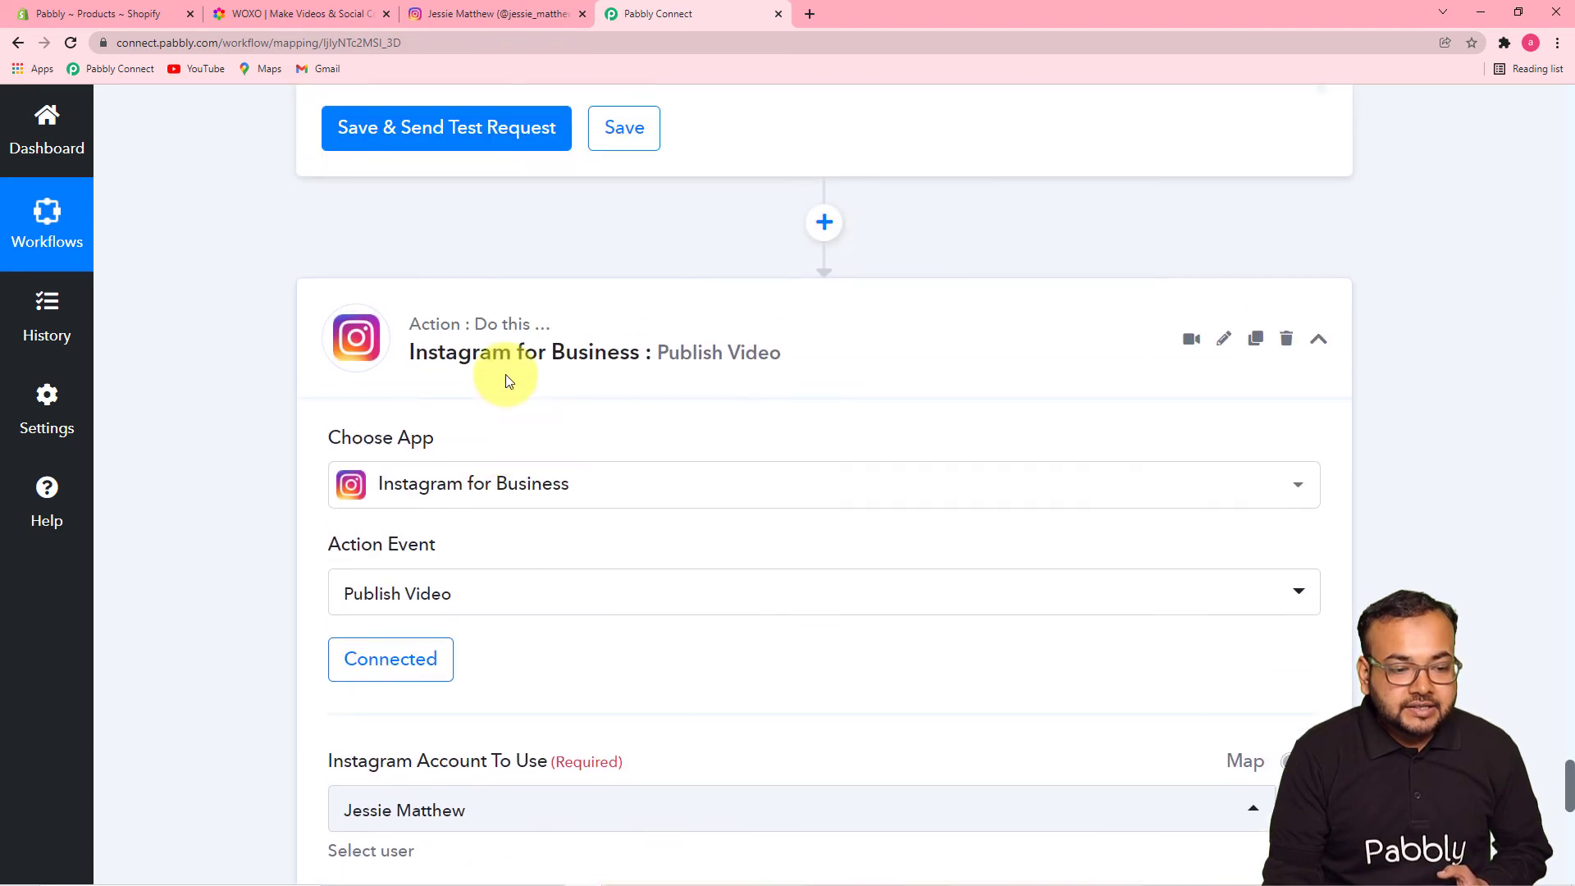
{"action": "scroll", "coordinate": [506, 375], "scroll_direction": "up", "scroll_amount": 4}
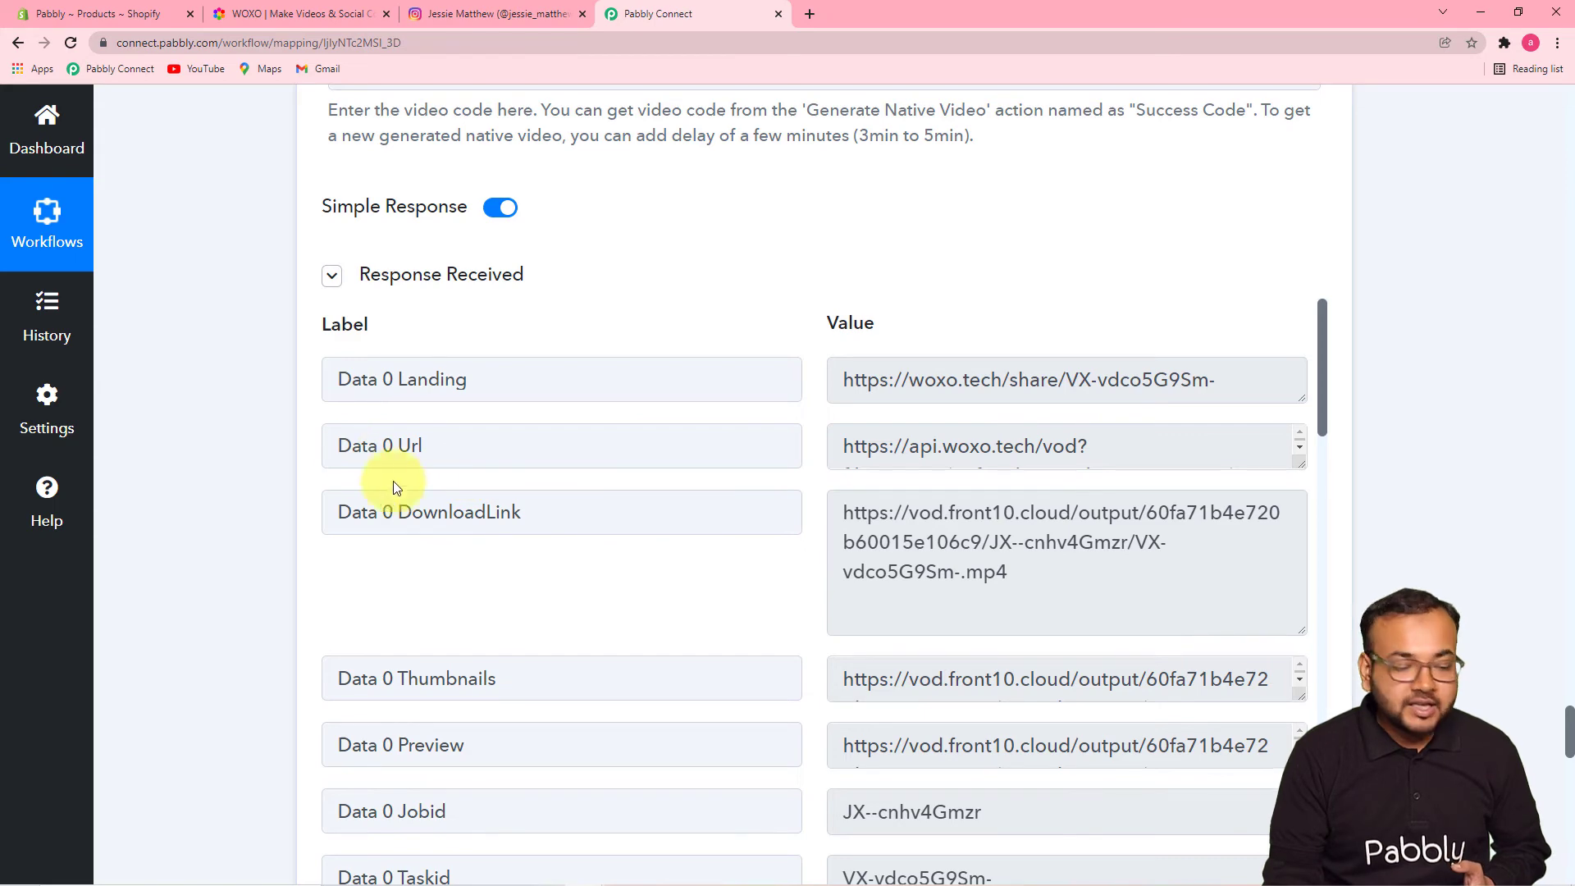
{"action": "scroll", "coordinate": [199, 410], "scroll_direction": "down", "scroll_amount": 9}
{"action": "scroll", "coordinate": [199, 410], "scroll_direction": "down", "scroll_amount": 7}
{"action": "left_click", "coordinate": [492, 392]}
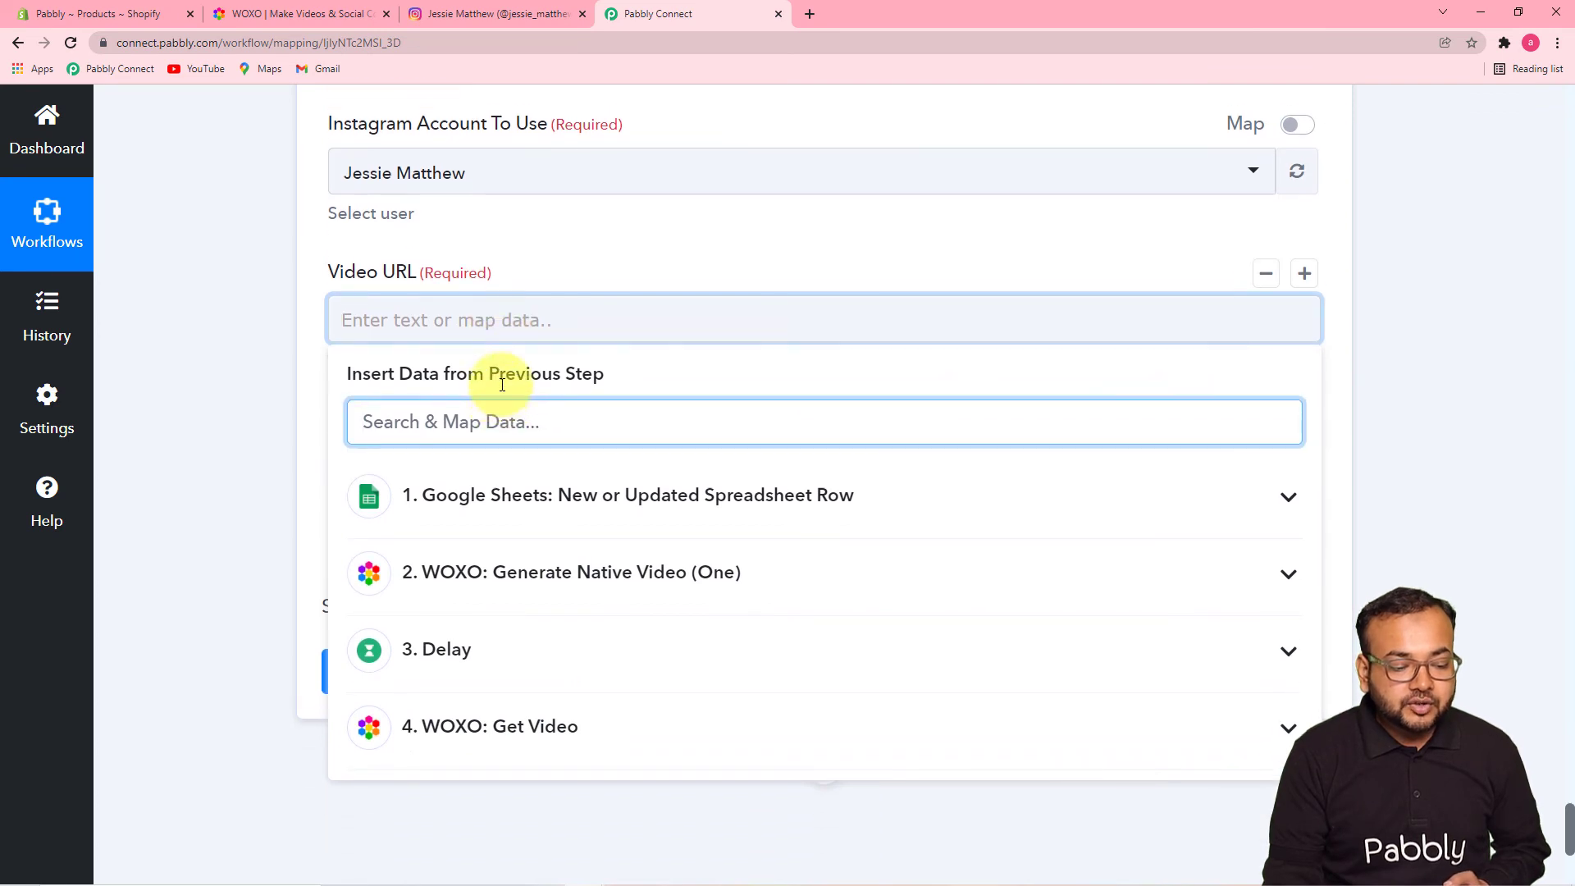
{"action": "scroll", "coordinate": [502, 384], "scroll_direction": "down", "scroll_amount": 5}
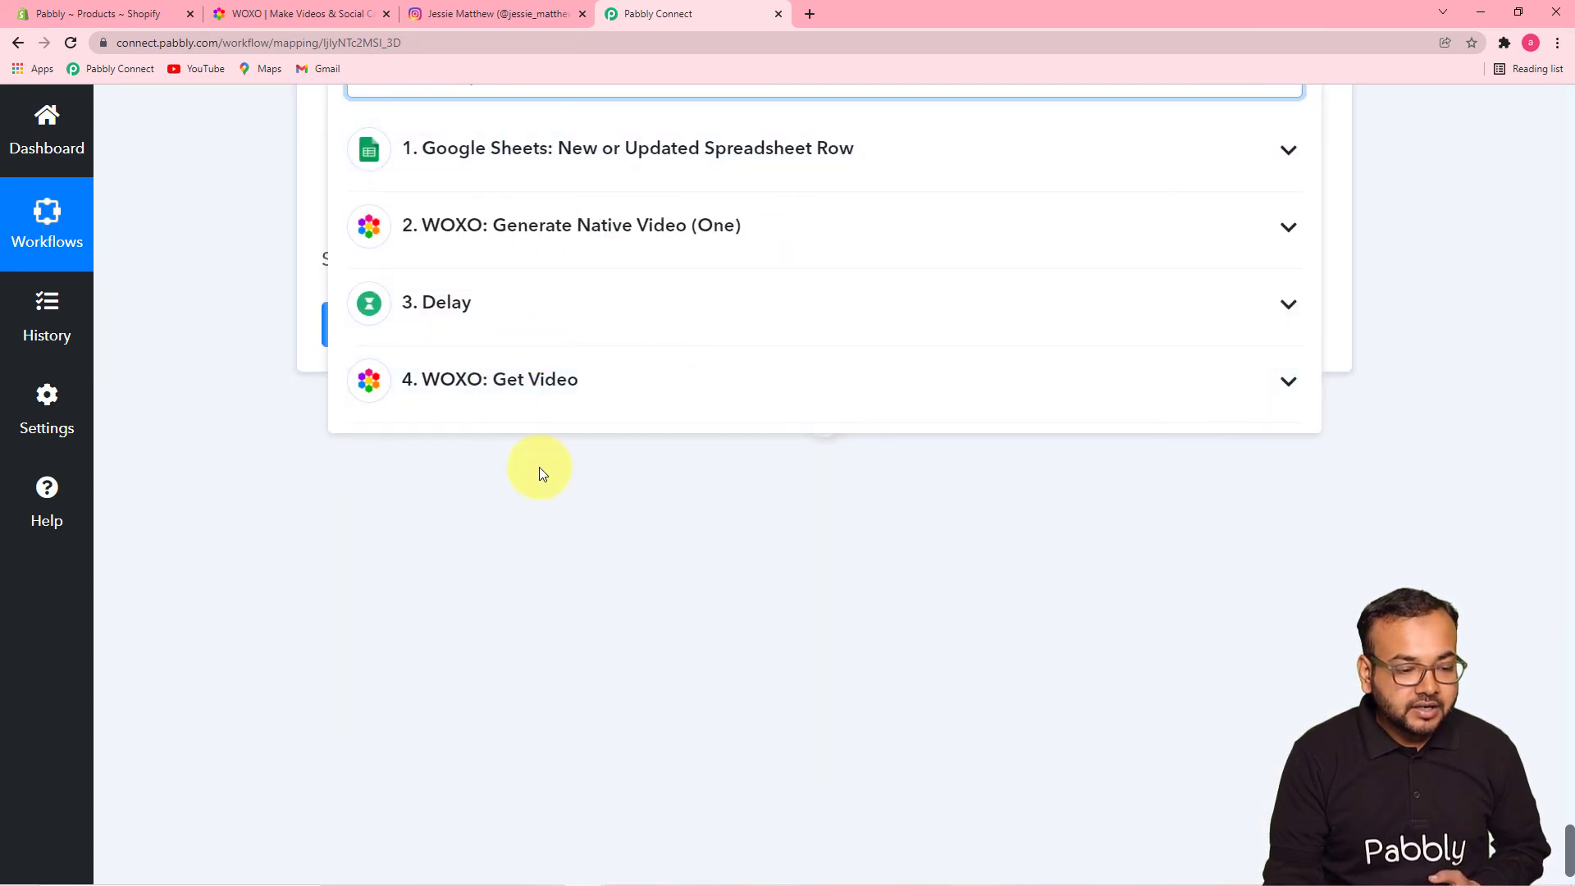
{"action": "left_click", "coordinate": [611, 394]}
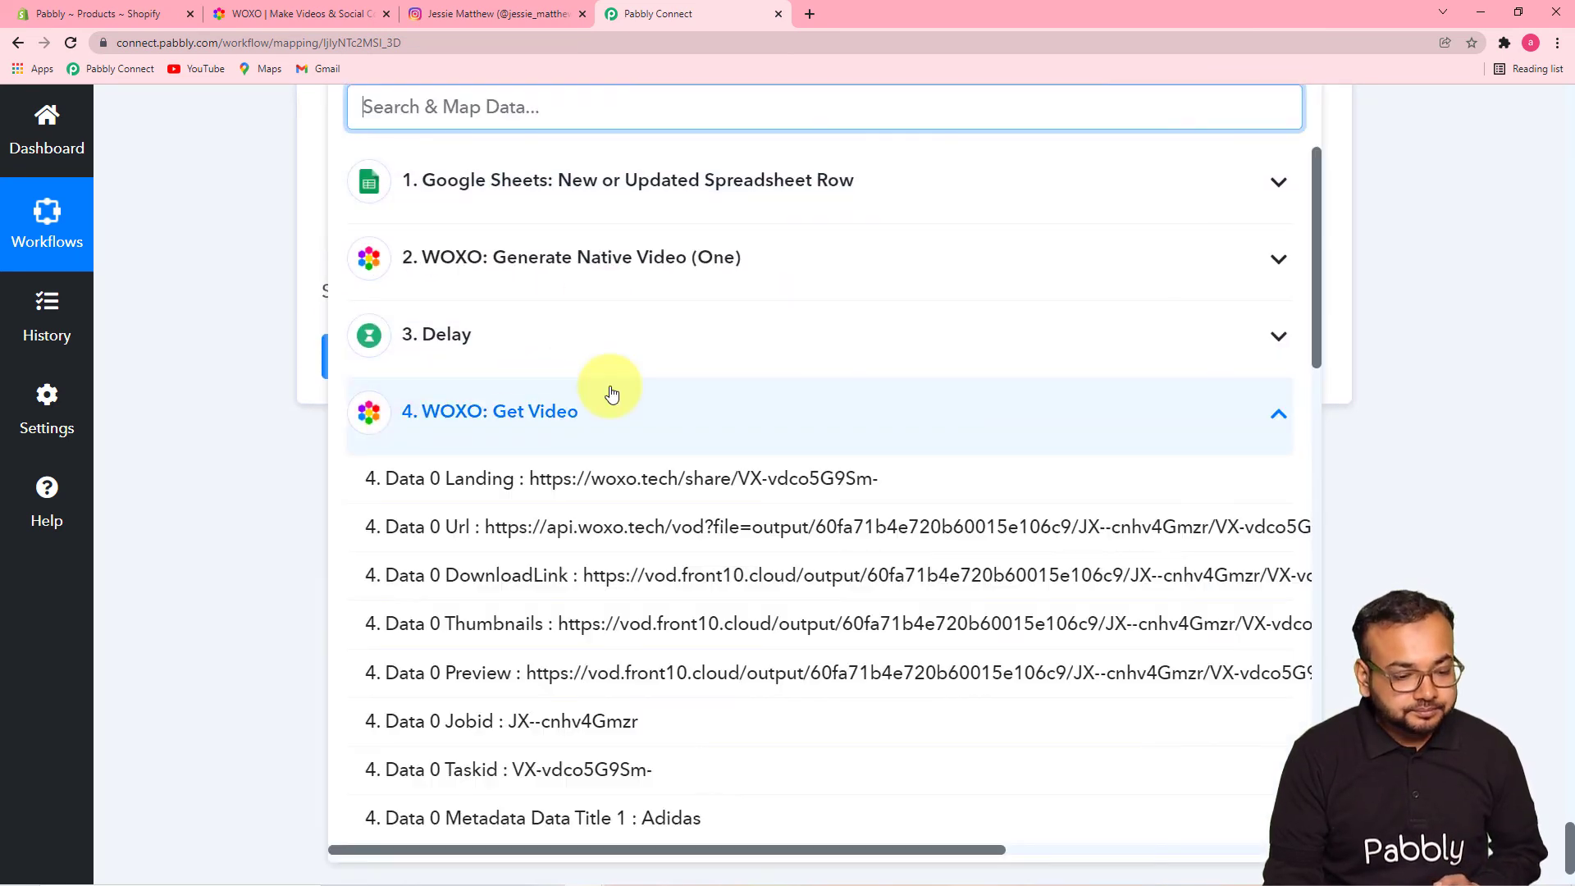
{"action": "left_click", "coordinate": [680, 578]}
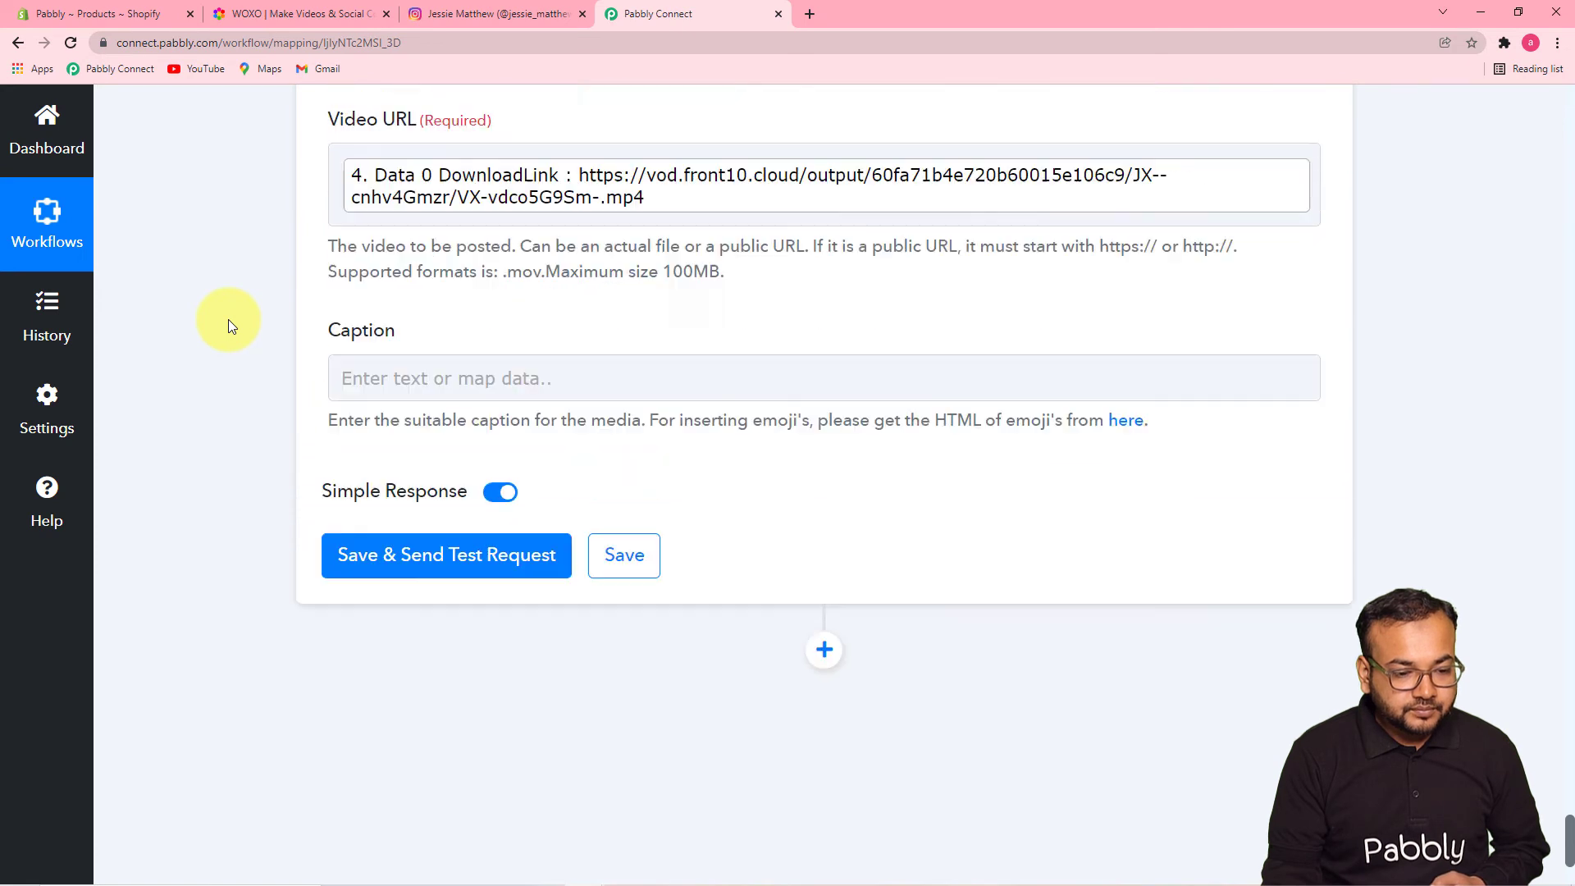
- Enter "A new product in our Shopify Store" as the Caption of the Publish Video action
{"action": "scroll", "coordinate": [234, 318], "scroll_direction": "down", "scroll_amount": 1}
{"action": "left_click", "coordinate": [575, 378]}
{"action": "left_click", "coordinate": [575, 378]}
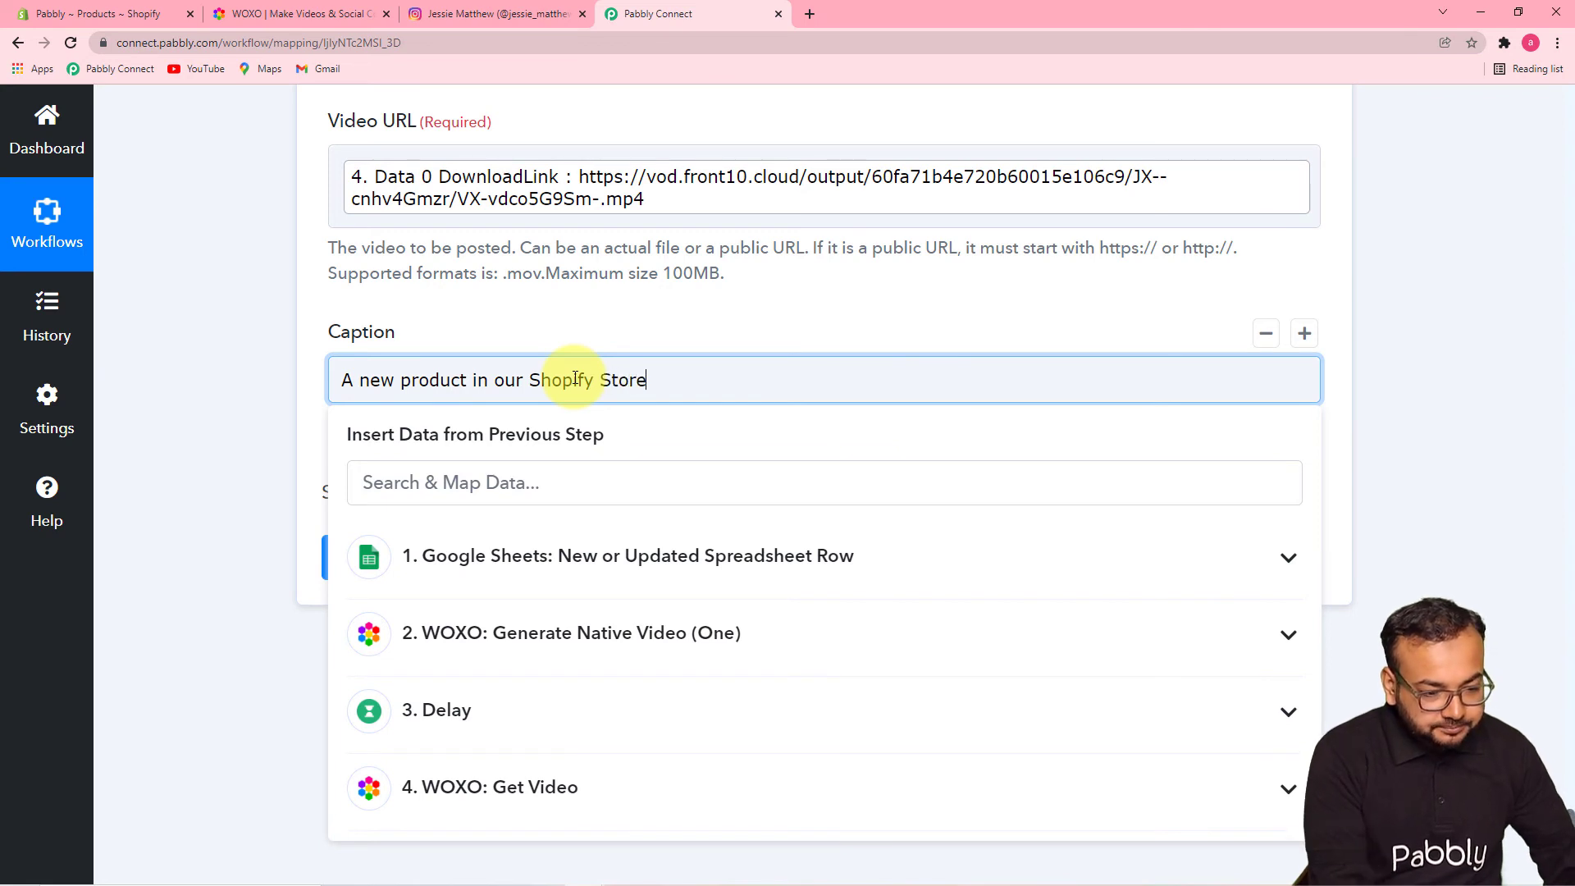
{"action": "left_click", "coordinate": [297, 395]}
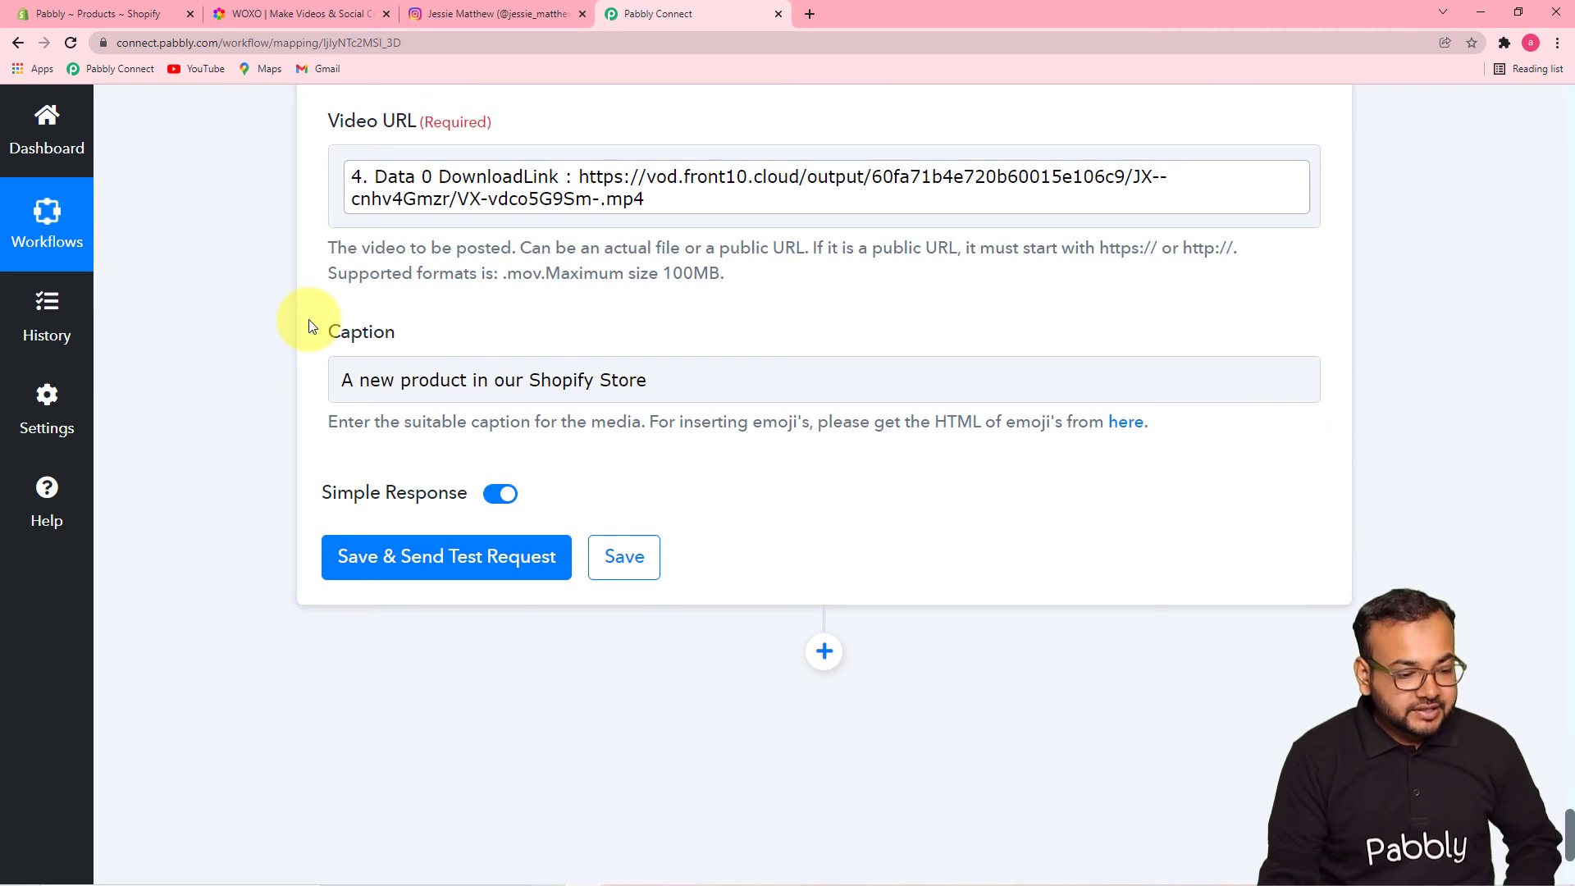
- Save the Publish Video action with a test request and review the received response
{"action": "left_click", "coordinate": [414, 579]}
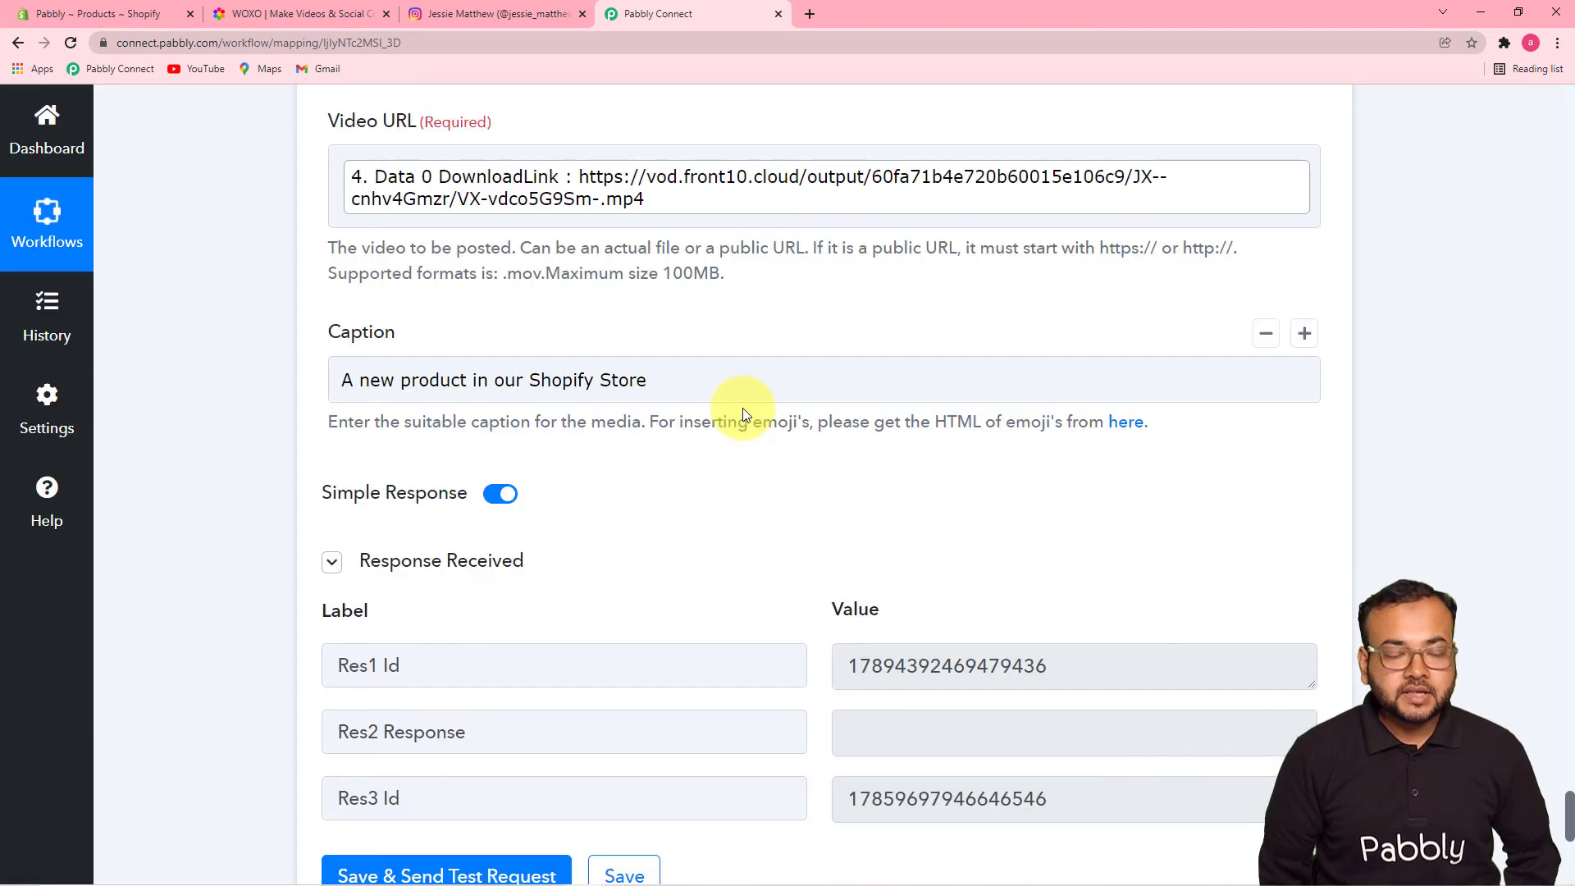
{"action": "scroll", "coordinate": [742, 407], "scroll_direction": "down", "scroll_amount": 6}
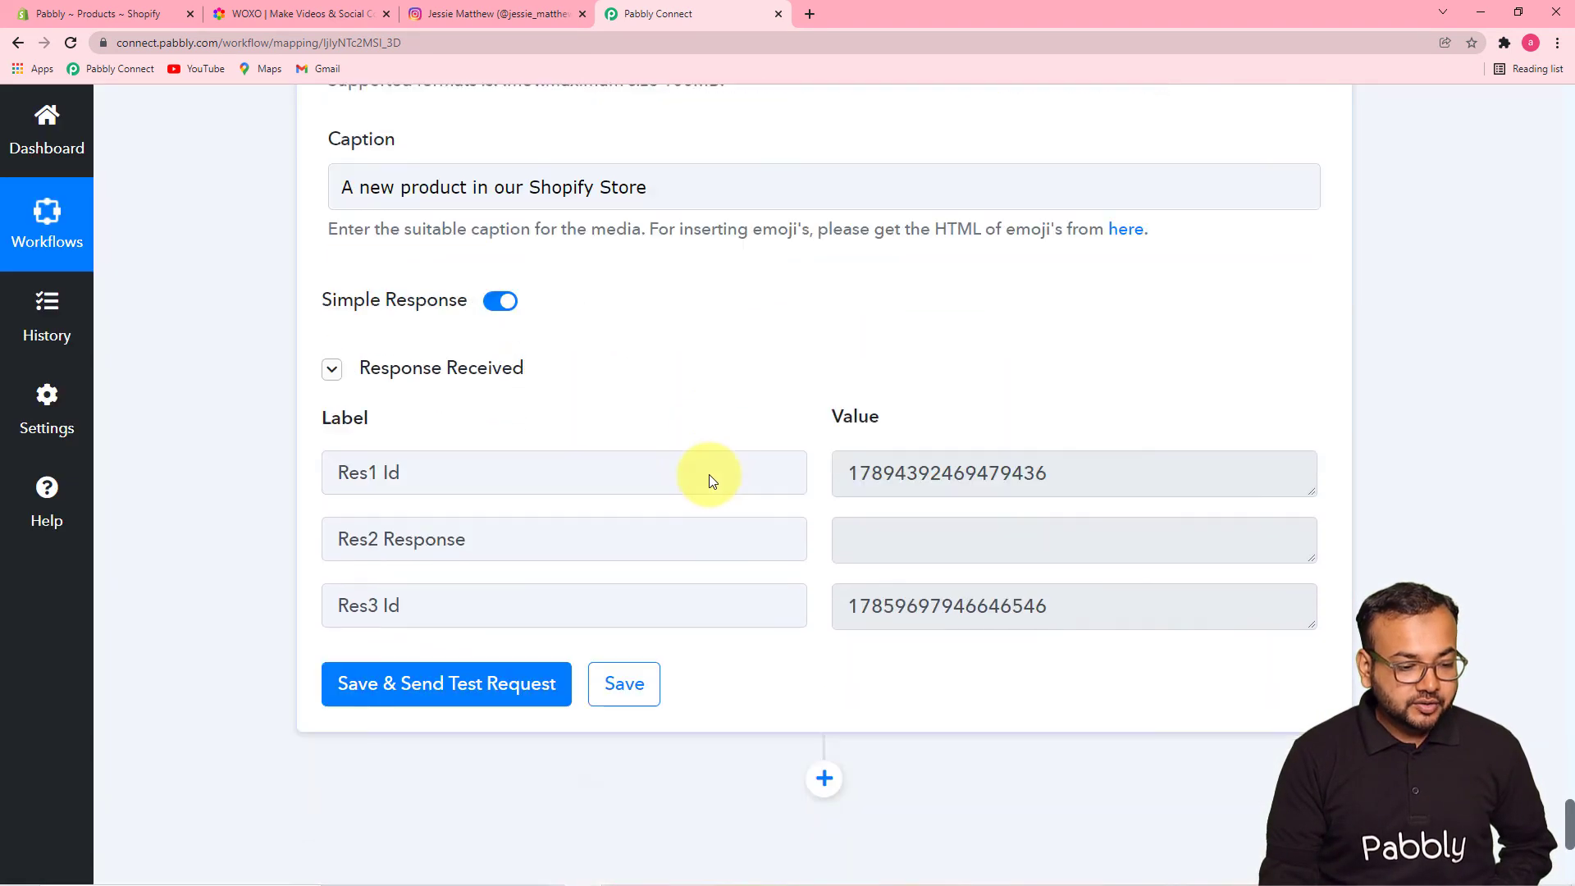
{"action": "scroll", "coordinate": [699, 450], "scroll_direction": "up", "scroll_amount": 2}
{"action": "scroll", "coordinate": [533, 365], "scroll_direction": "up", "scroll_amount": 1}
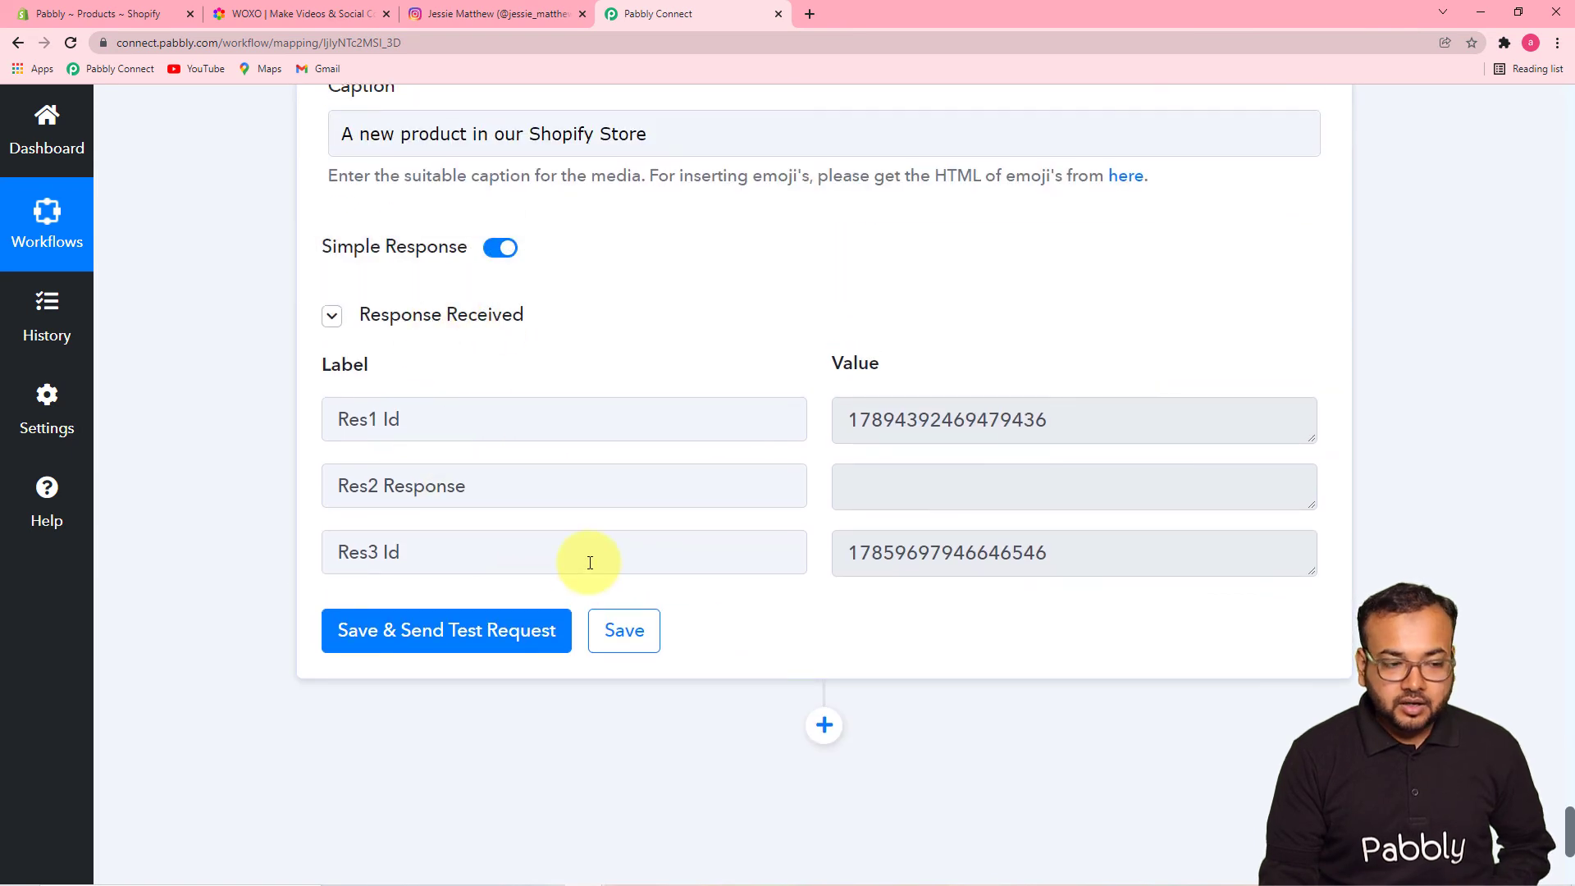
- Refresh the Instagram profile, open the newly published Adidas backpack video post to check it, and close the post
{"action": "left_click", "coordinate": [471, 13]}
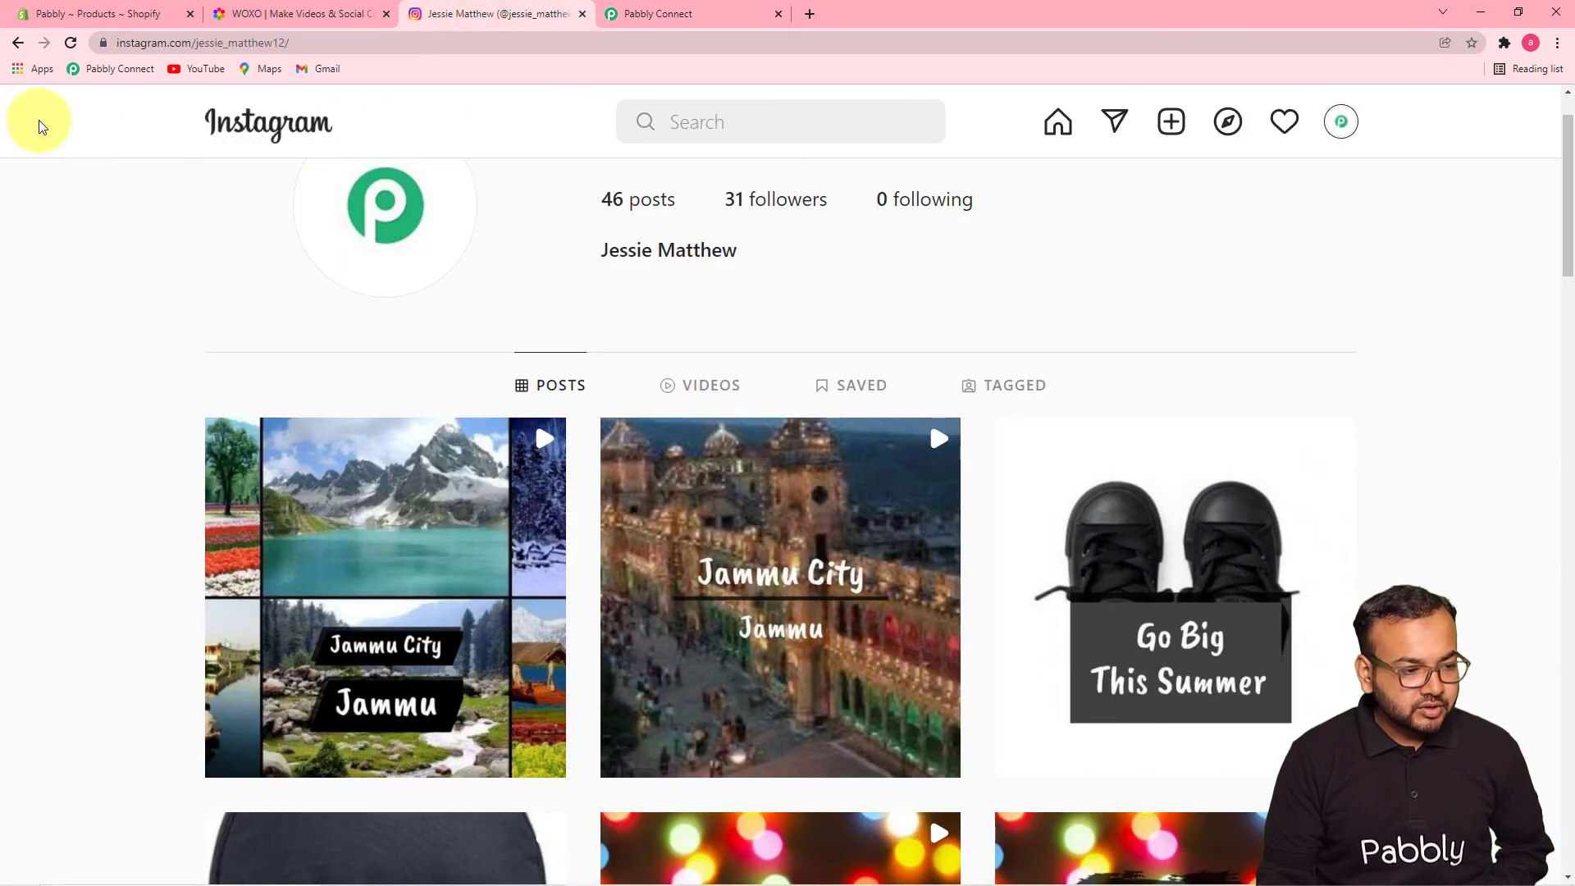
{"action": "left_click", "coordinate": [71, 42]}
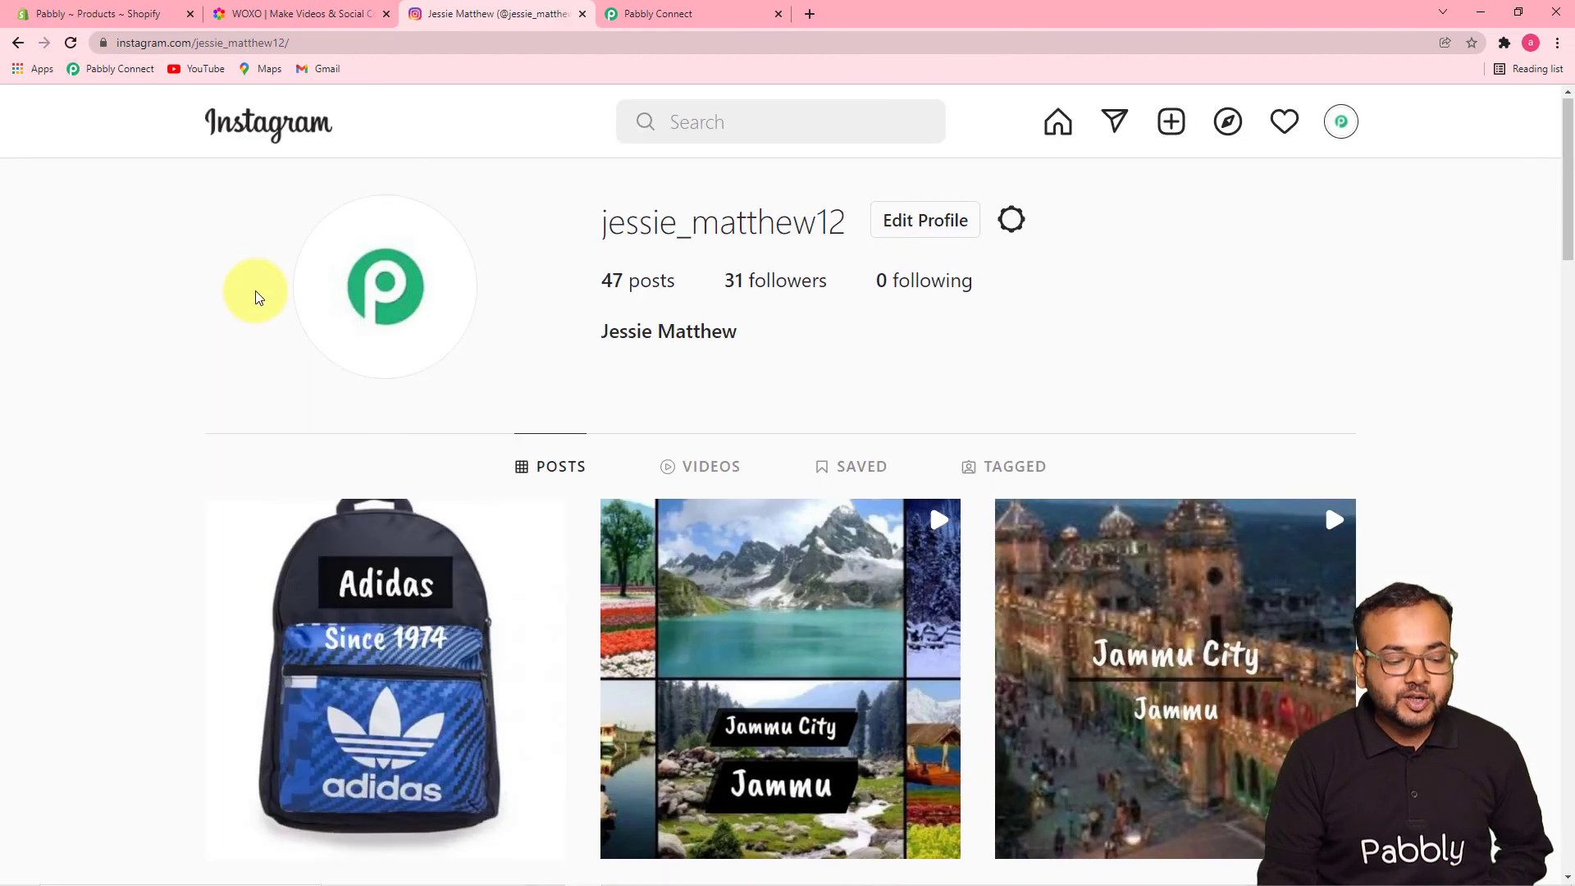
{"action": "scroll", "coordinate": [242, 336], "scroll_direction": "down", "scroll_amount": 3}
{"action": "left_click", "coordinate": [420, 476]}
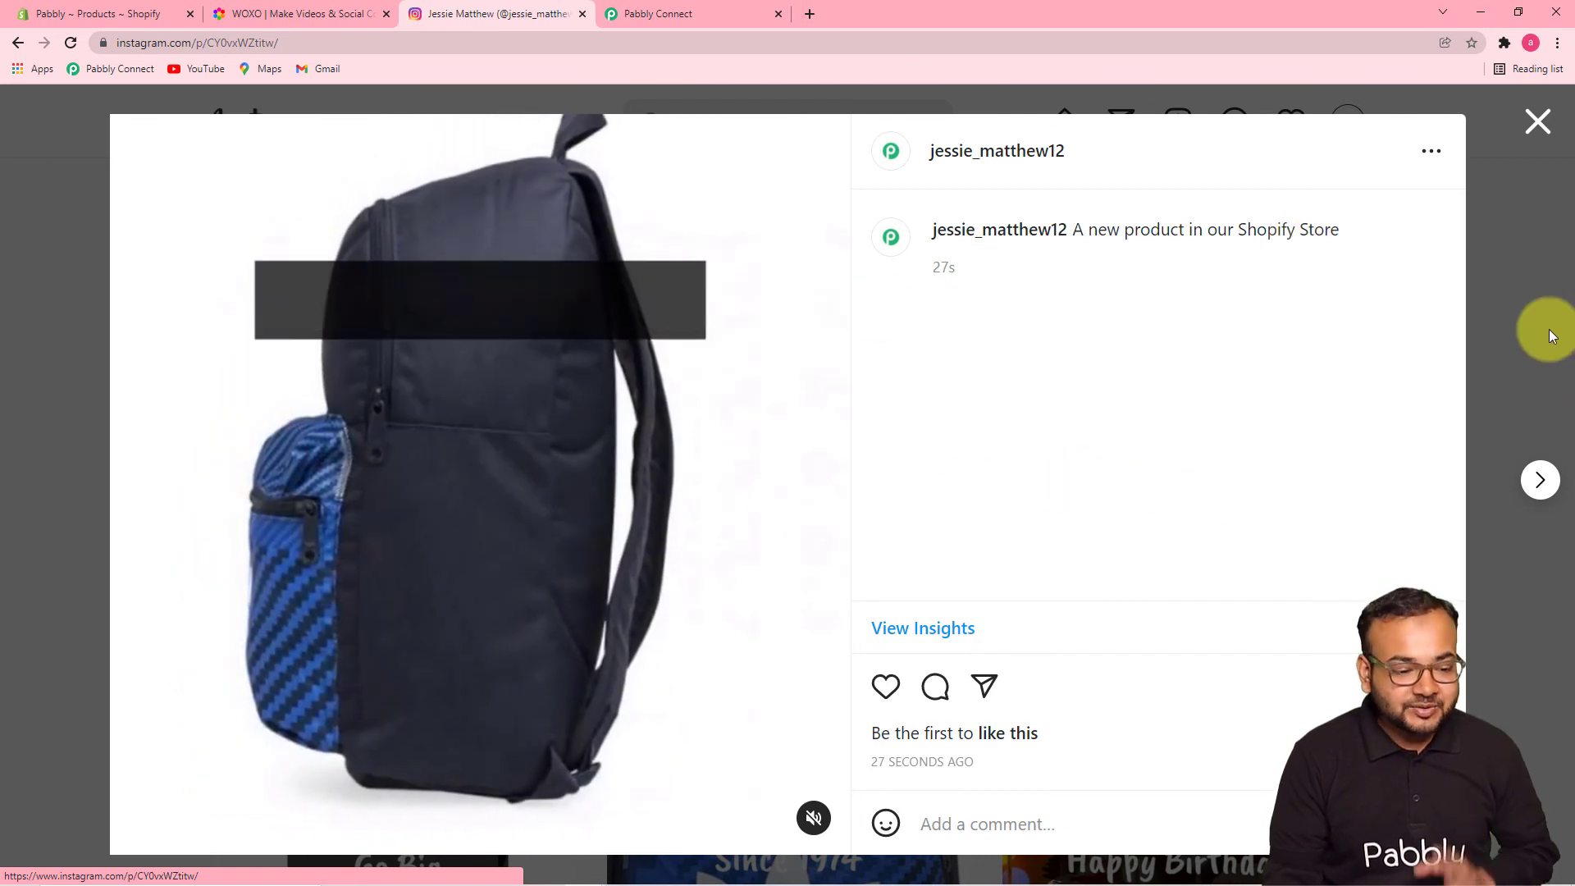
{"action": "left_click", "coordinate": [1537, 121]}
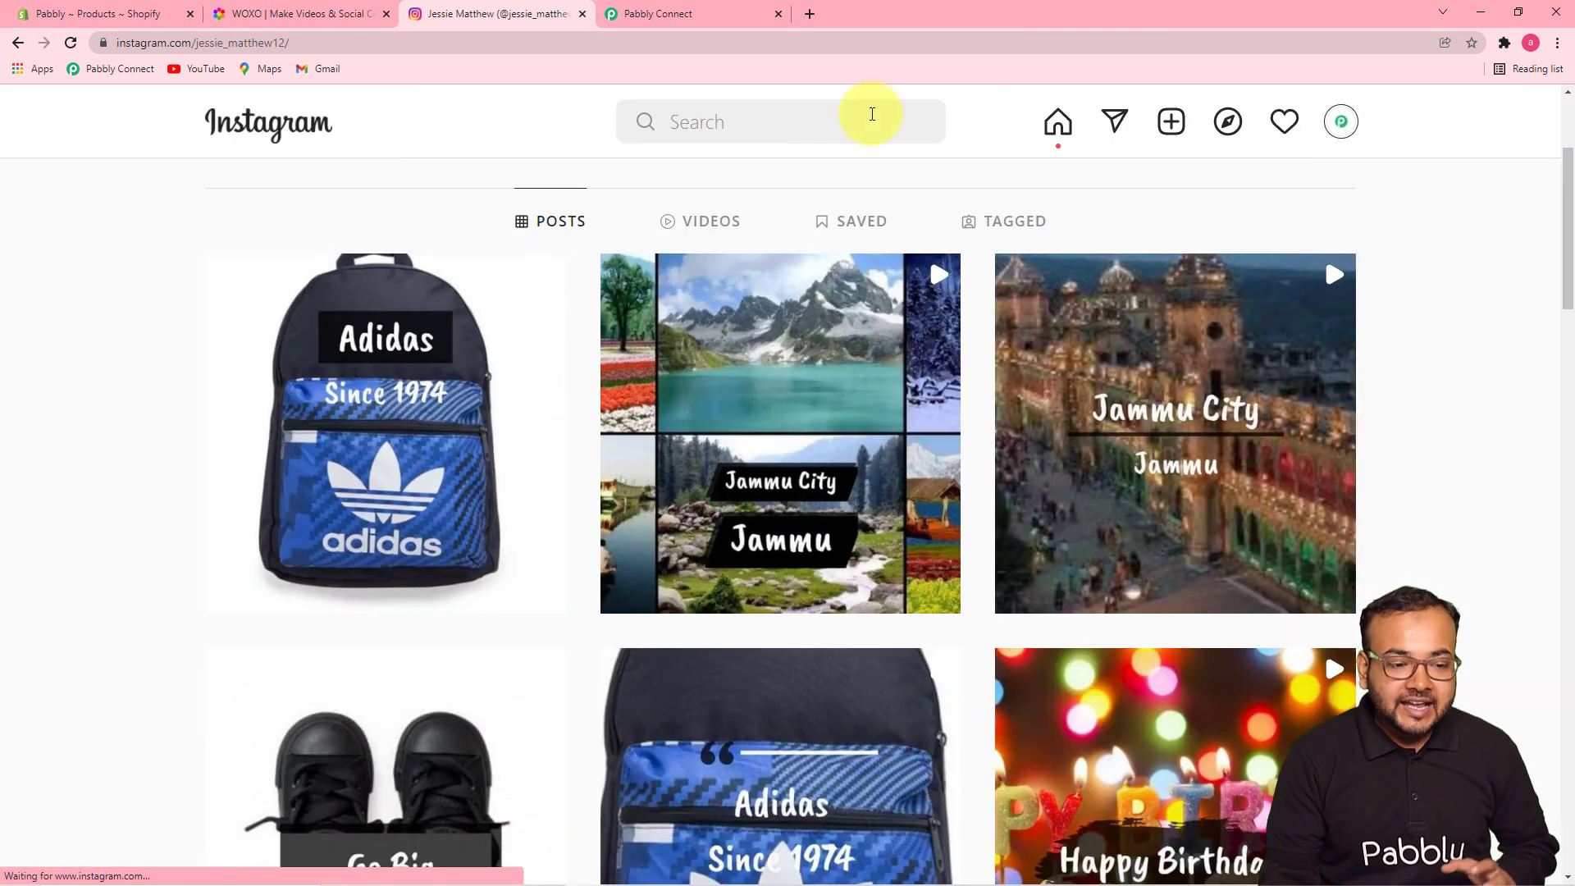
- Return to the Pabbly Connect workflow and review the Google Sheets trigger and the mapped fields of the WOXO Generate Native Video (One) action
{"action": "left_click", "coordinate": [647, 15]}
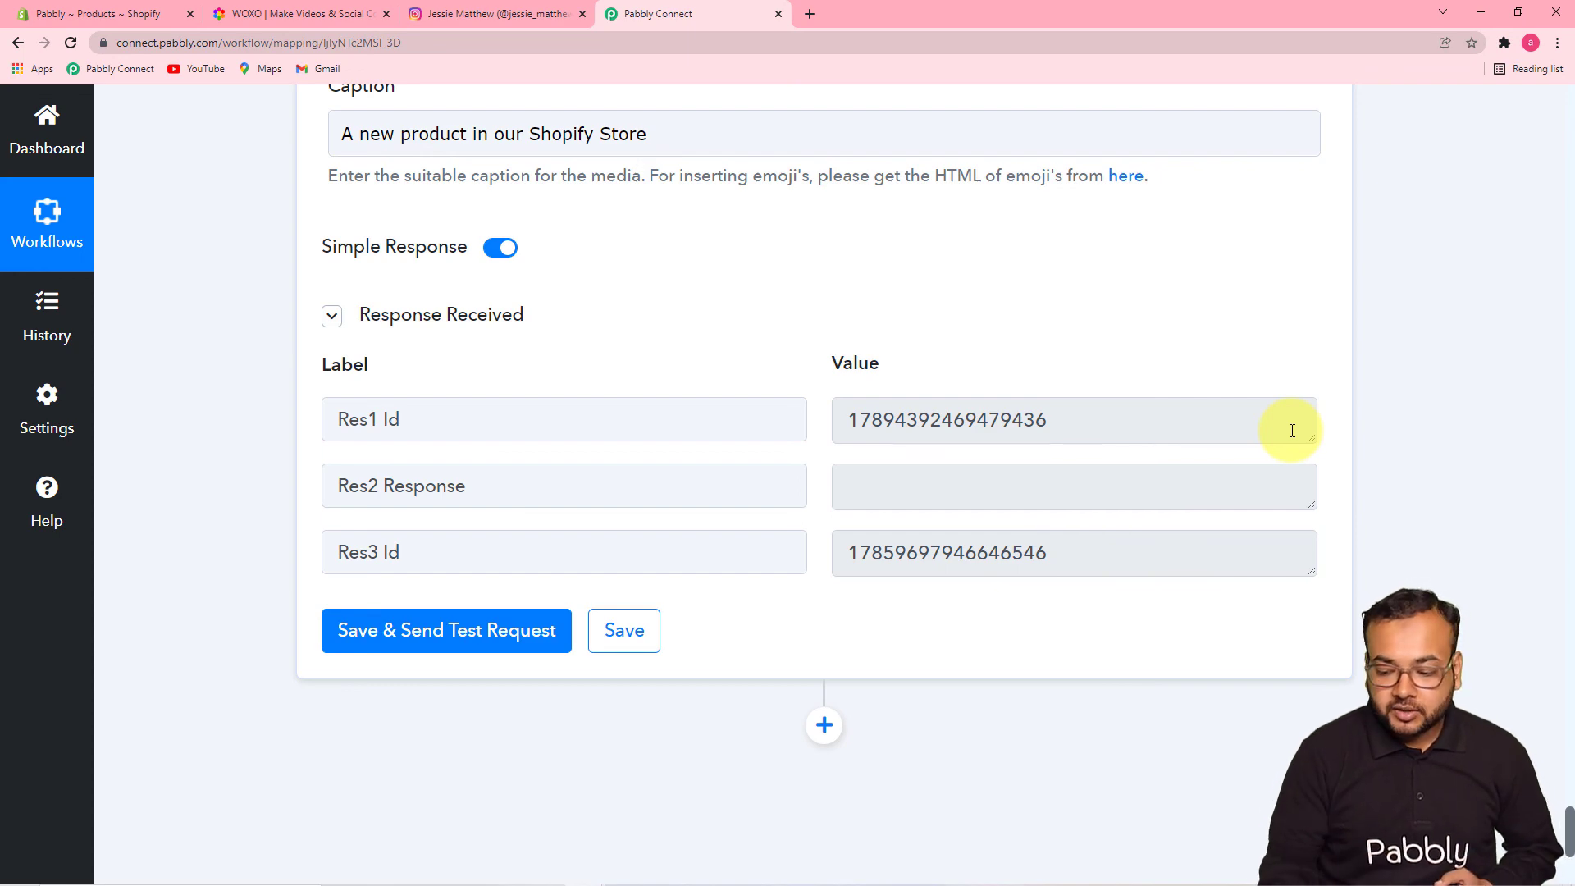
{"action": "left_click_drag", "start_coordinate": [1567, 834], "coordinate": [1569, 127]}
{"action": "scroll", "coordinate": [1136, 619], "scroll_direction": "up", "scroll_amount": 5}
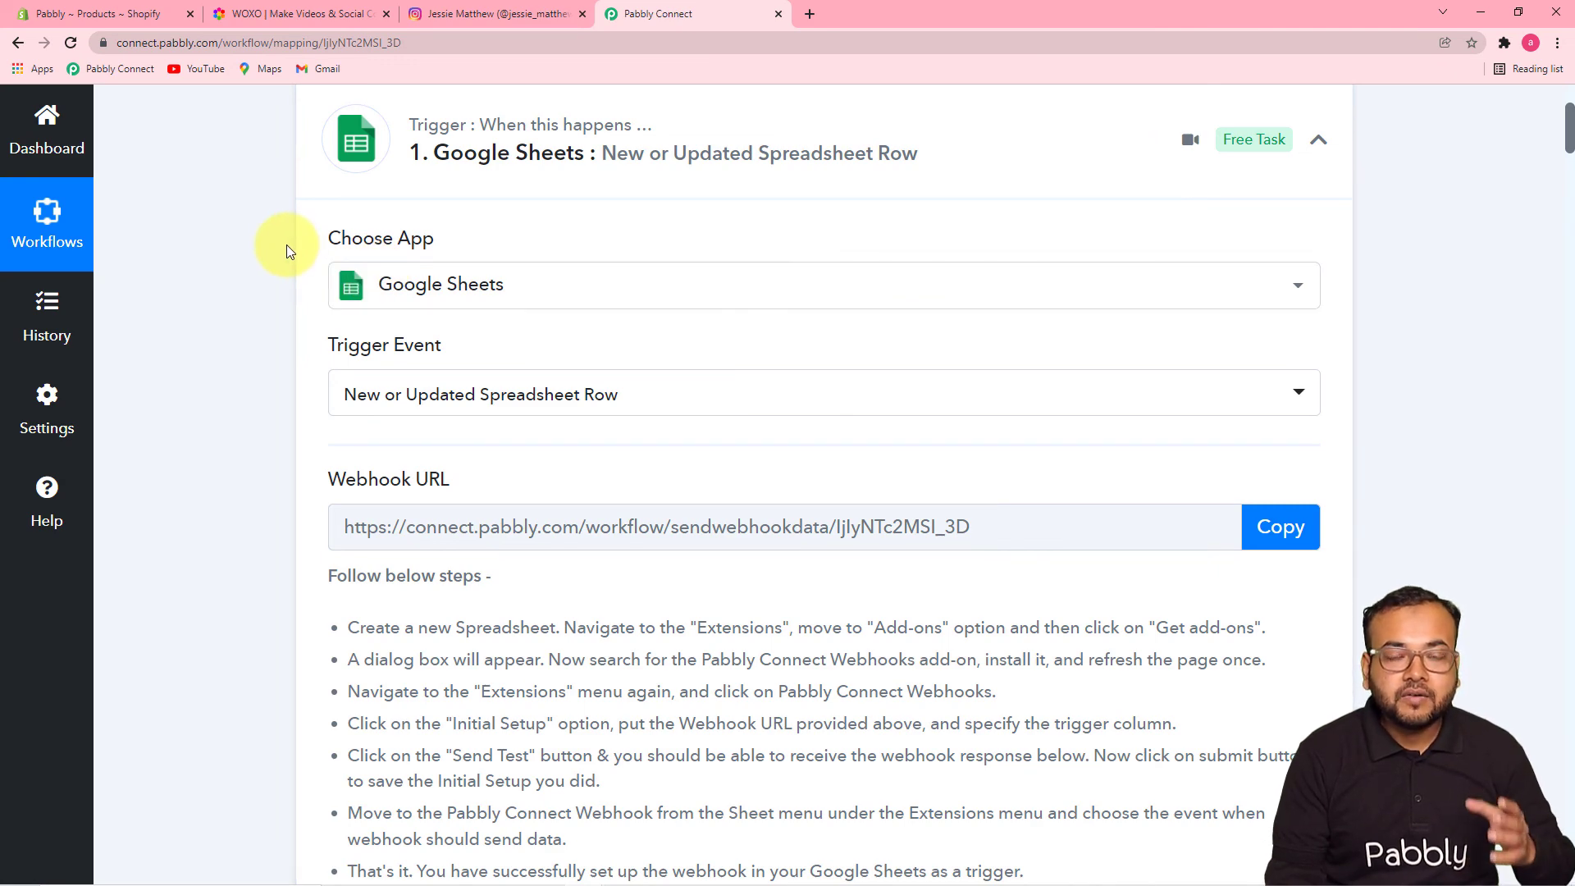
{"action": "scroll", "coordinate": [287, 244], "scroll_direction": "down", "scroll_amount": 6}
{"action": "scroll", "coordinate": [288, 245], "scroll_direction": "down", "scroll_amount": 5}
{"action": "scroll", "coordinate": [287, 244], "scroll_direction": "down", "scroll_amount": 2}
{"action": "scroll", "coordinate": [480, 339], "scroll_direction": "up", "scroll_amount": 1}
{"action": "scroll", "coordinate": [287, 316], "scroll_direction": "down", "scroll_amount": 7}
{"action": "scroll", "coordinate": [287, 319], "scroll_direction": "down", "scroll_amount": 4}
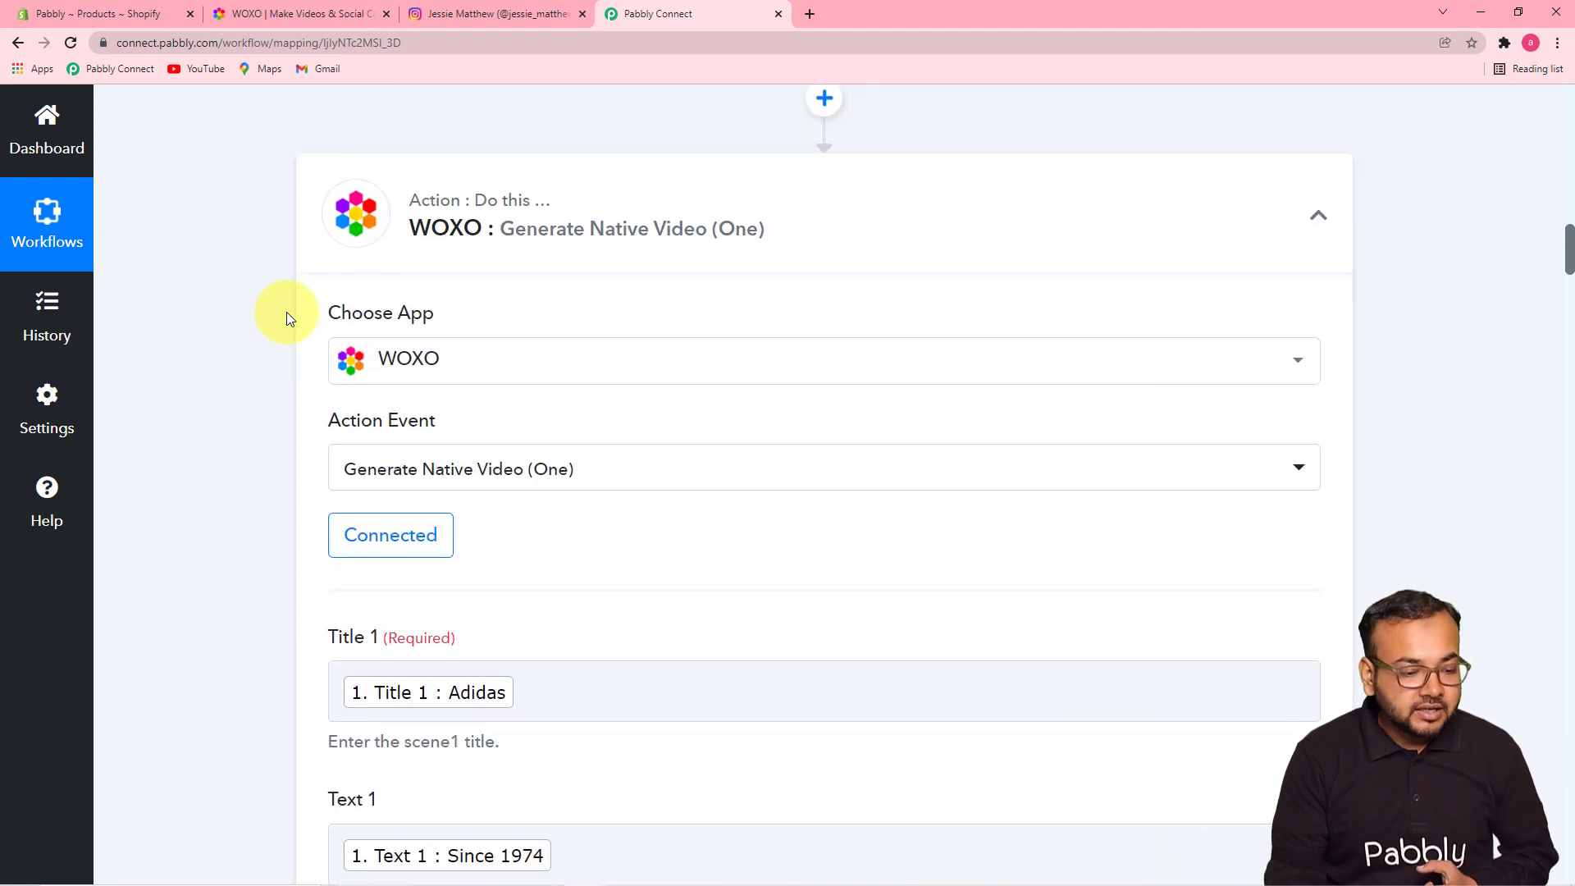
{"action": "scroll", "coordinate": [237, 326], "scroll_direction": "down", "scroll_amount": 10}
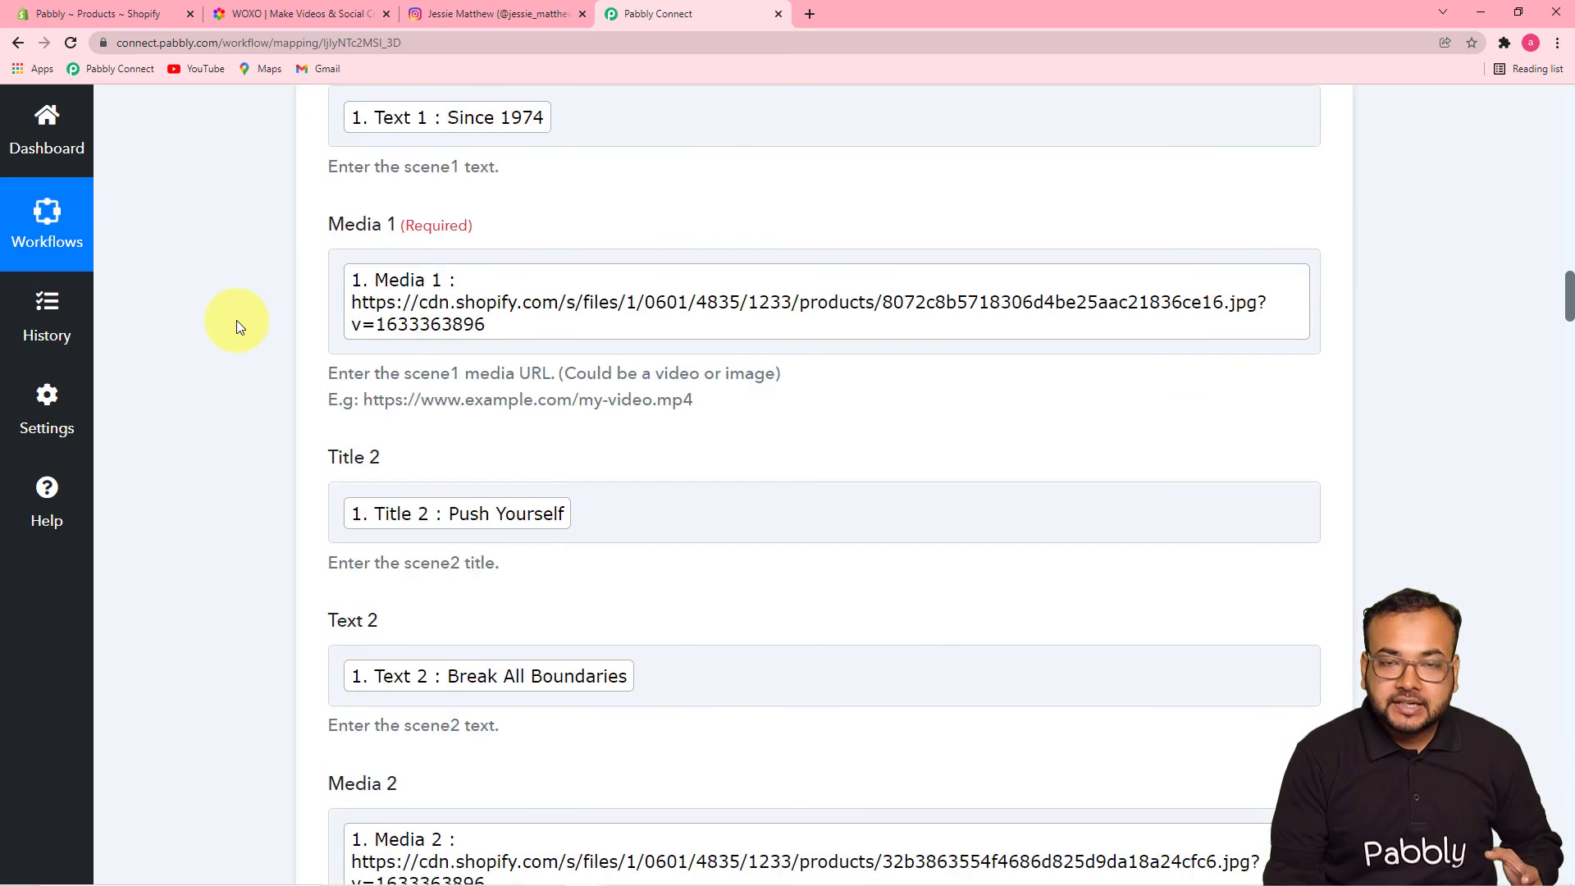
{"action": "scroll", "coordinate": [236, 324], "scroll_direction": "down", "scroll_amount": 12}
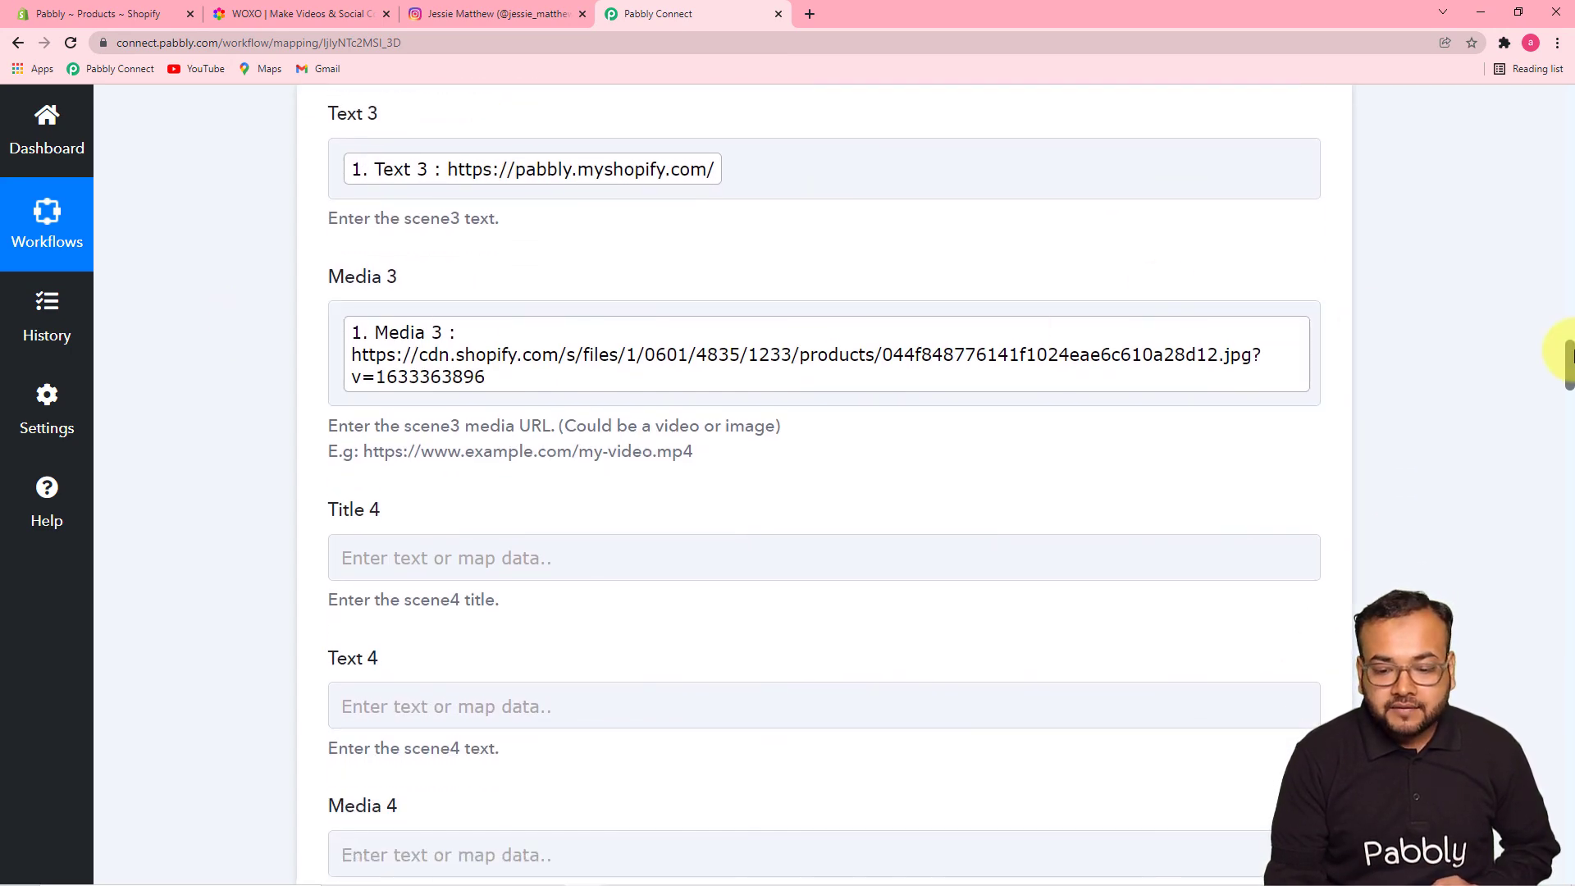
- Review the Delay by Pabbly settings and the WOXO Get Video action's Video Code mapping and received response
{"action": "left_click_drag", "start_coordinate": [1569, 358], "coordinate": [1562, 607]}
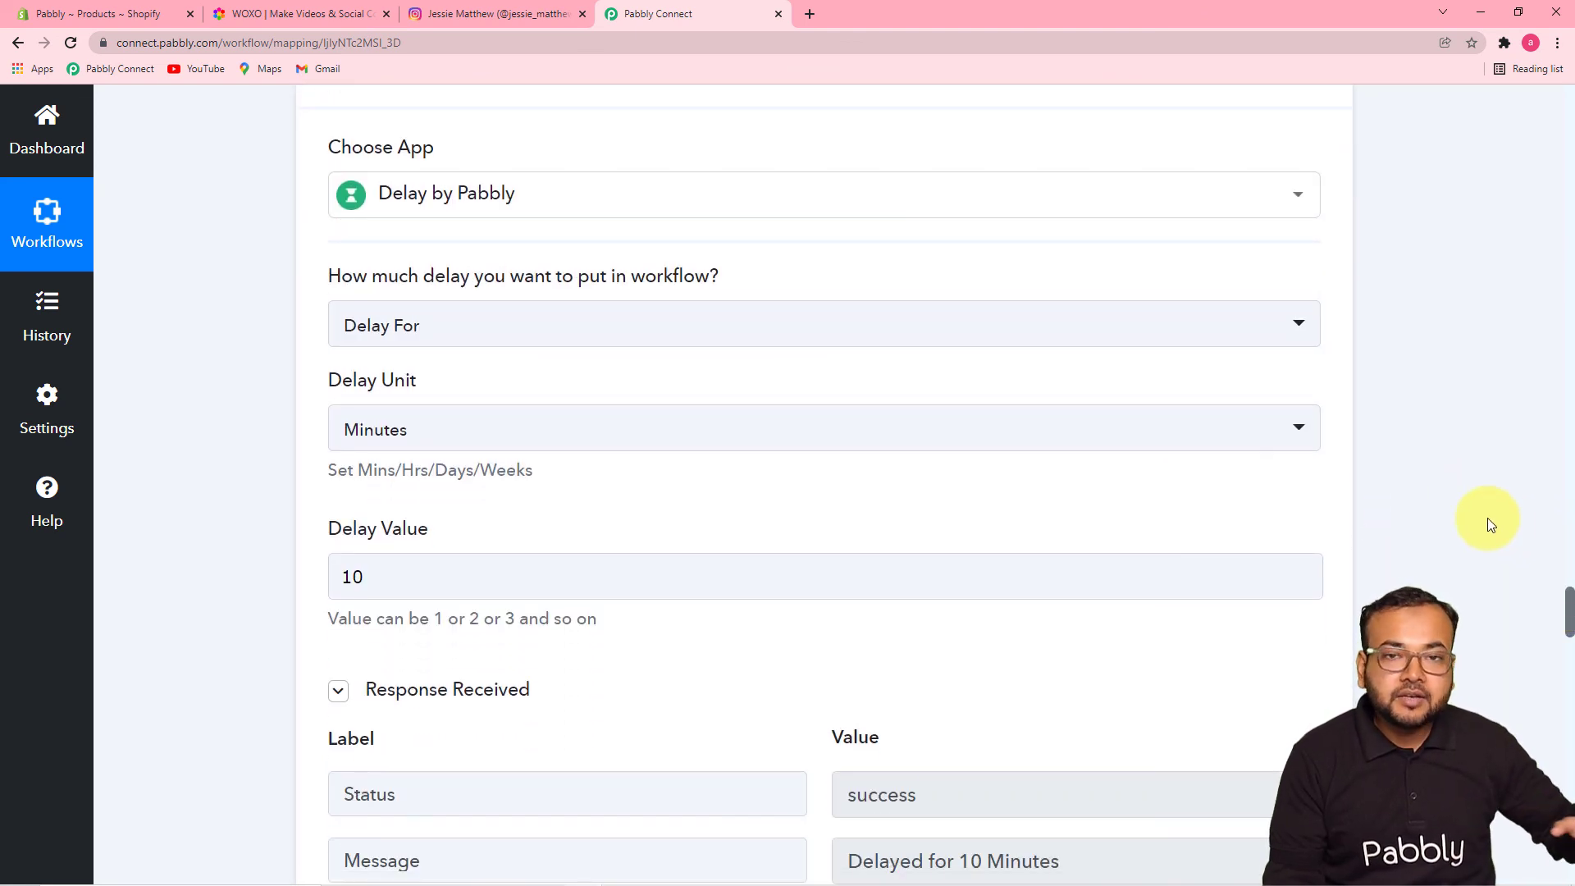
{"action": "left_click_drag", "start_coordinate": [1569, 607], "coordinate": [1569, 664]}
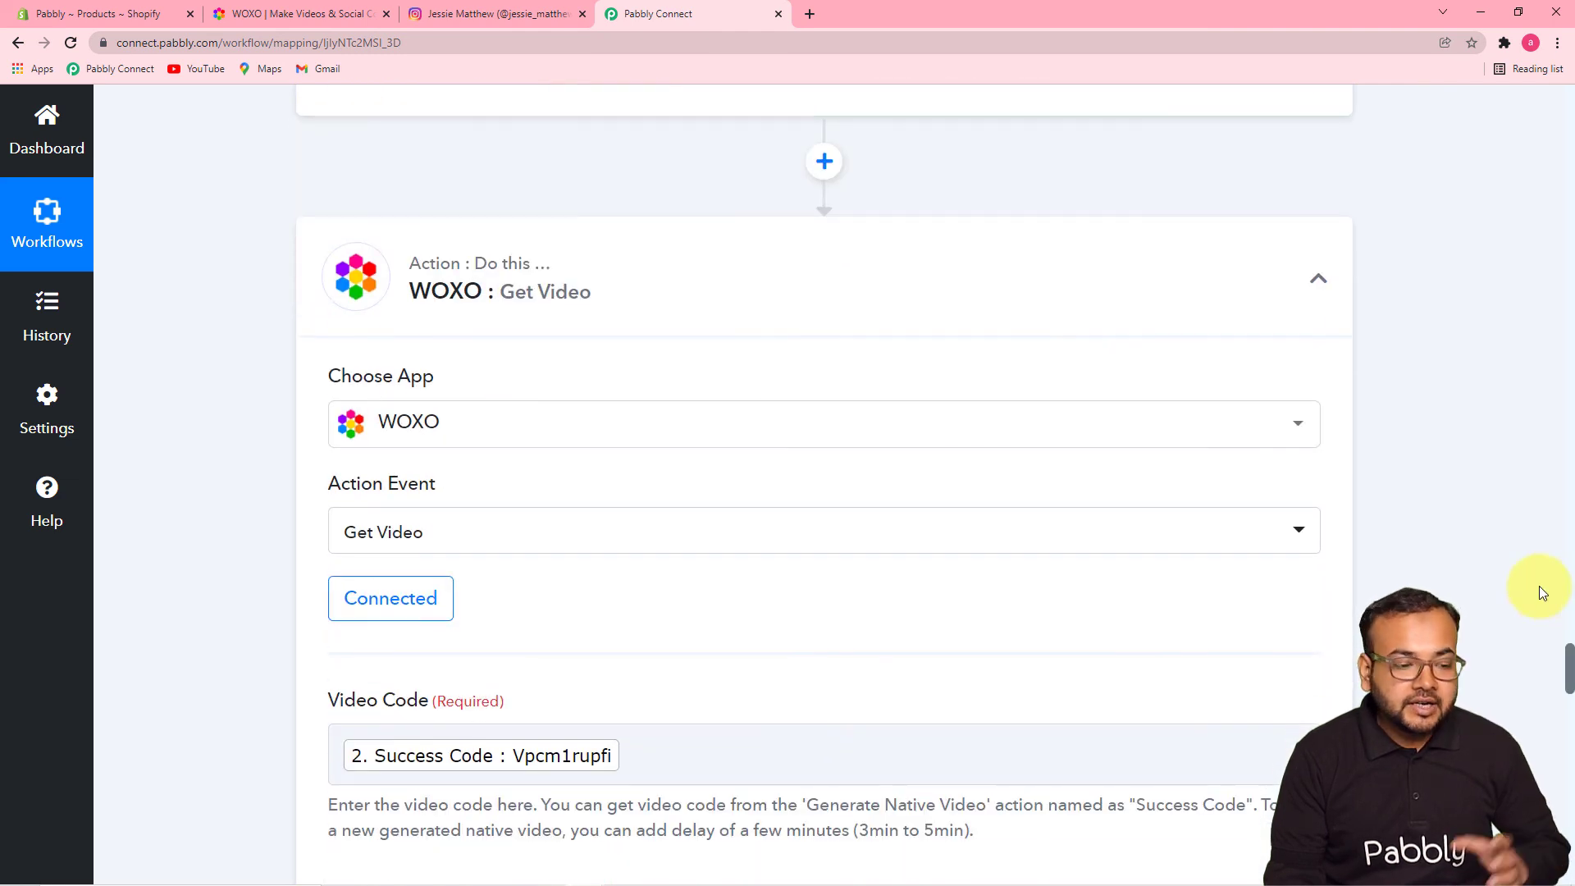
{"action": "scroll", "coordinate": [405, 323], "scroll_direction": "down", "scroll_amount": 4}
{"action": "scroll", "coordinate": [402, 317], "scroll_direction": "down", "scroll_amount": 3}
{"action": "scroll", "coordinate": [654, 297], "scroll_direction": "down", "scroll_amount": 1}
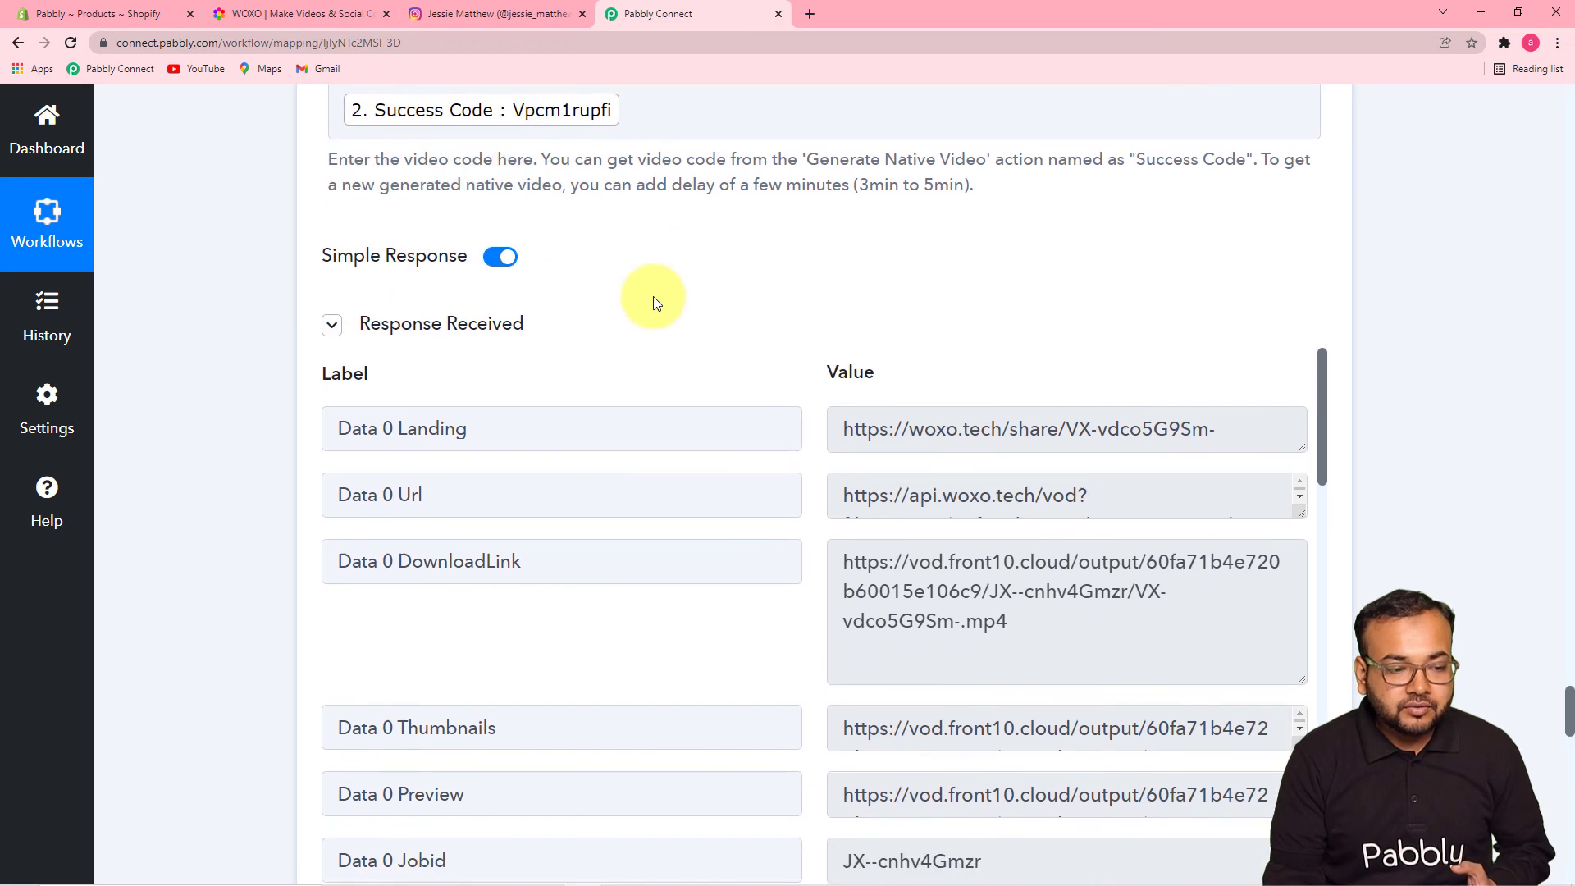
{"action": "scroll", "coordinate": [653, 297], "scroll_direction": "up", "scroll_amount": 3}
{"action": "scroll", "coordinate": [654, 298], "scroll_direction": "up", "scroll_amount": 4}
{"action": "scroll", "coordinate": [653, 299], "scroll_direction": "down", "scroll_amount": 5}
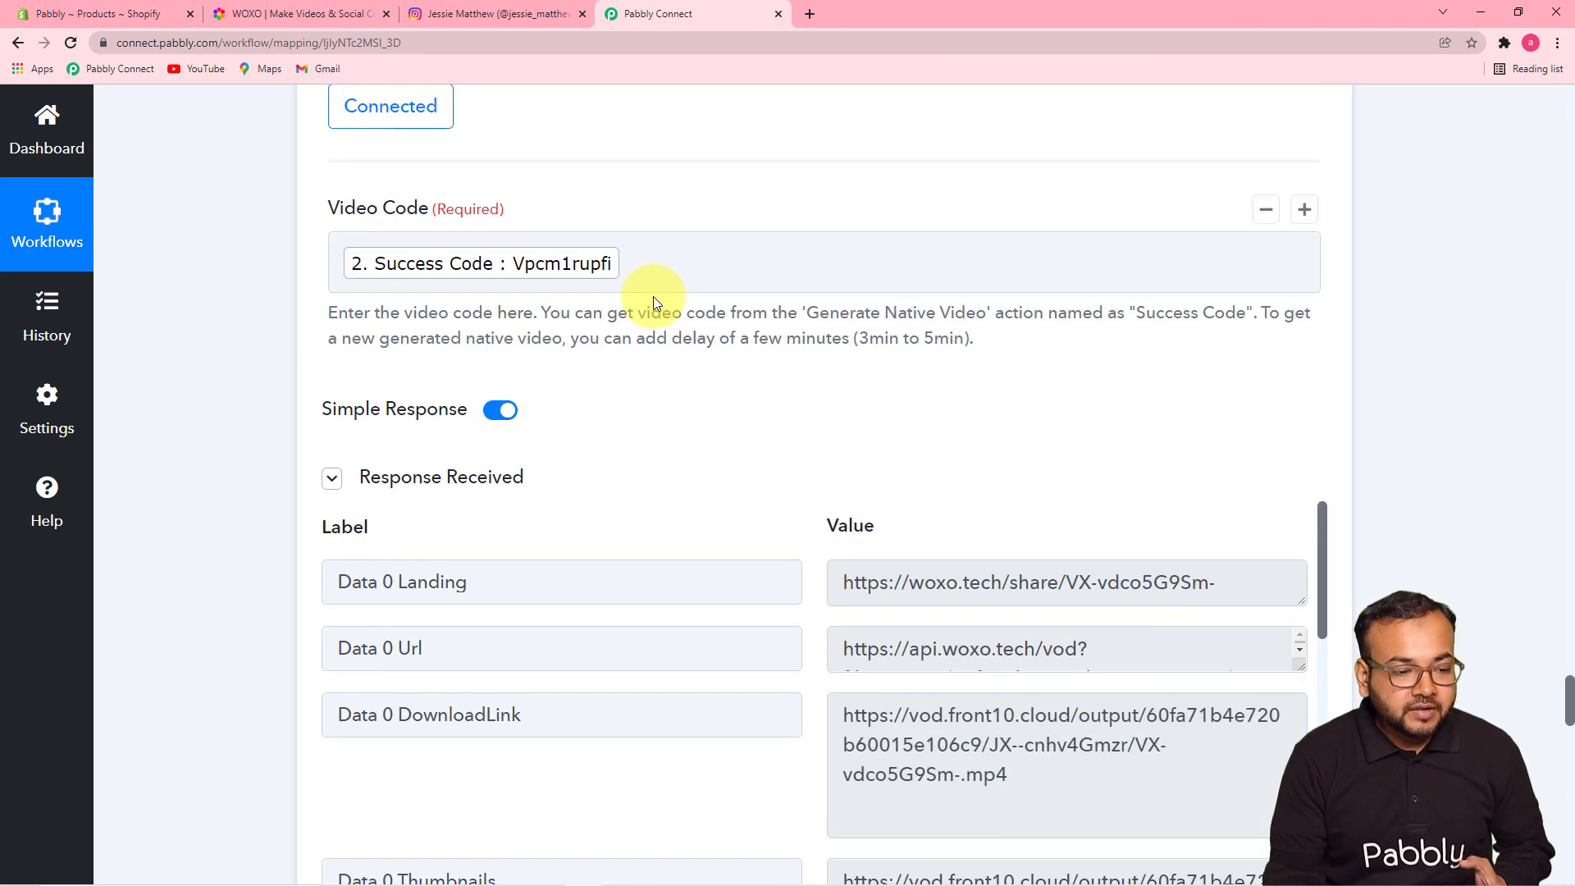
{"action": "scroll", "coordinate": [606, 328], "scroll_direction": "down", "scroll_amount": 2}
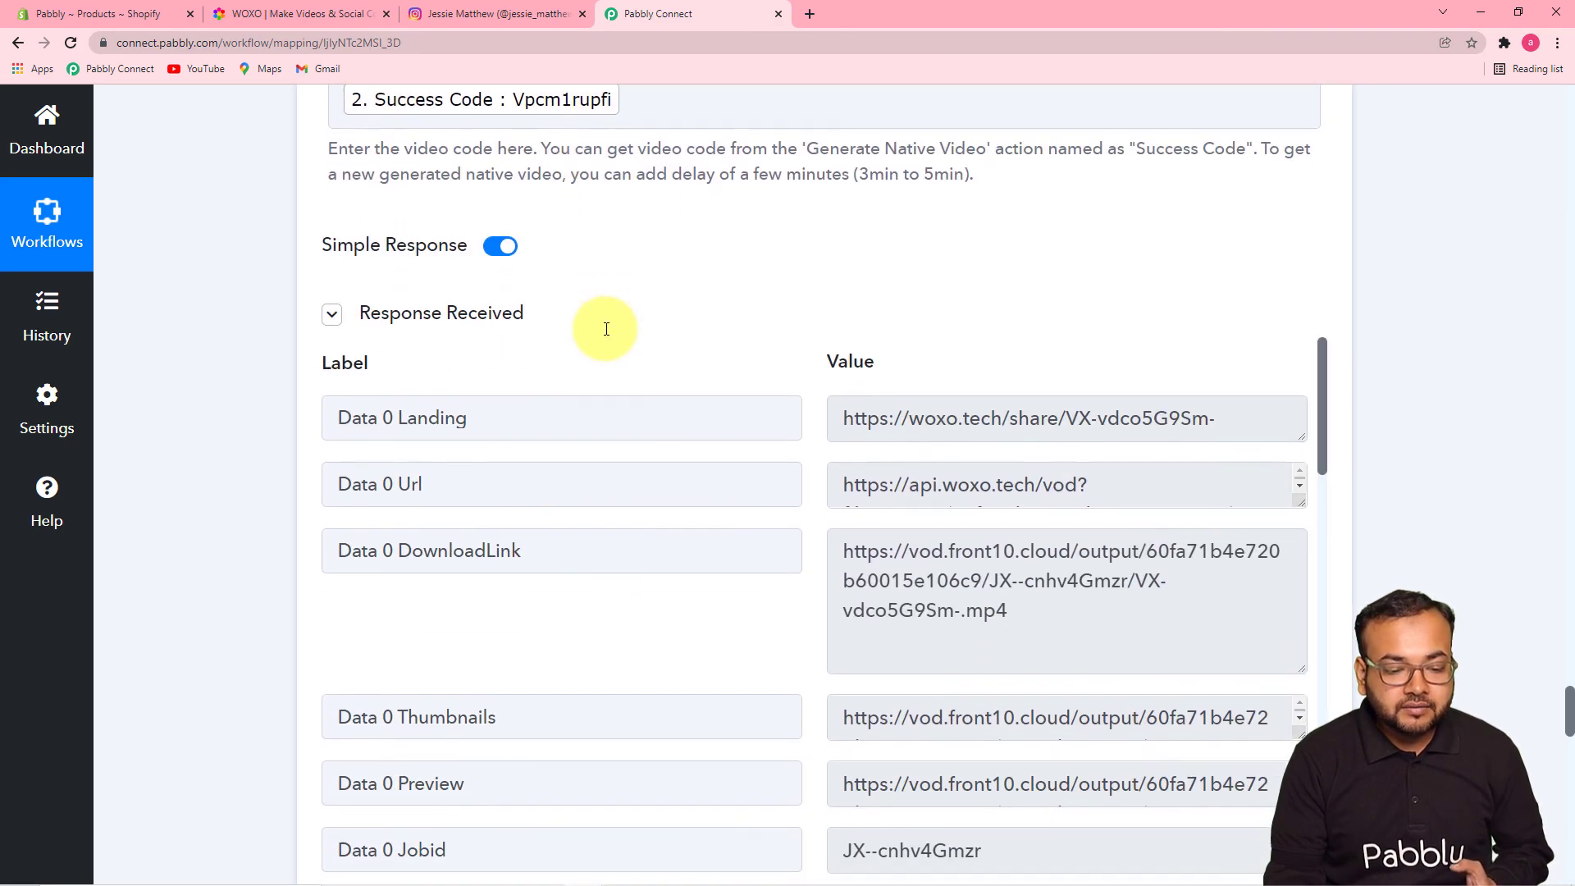
{"action": "scroll", "coordinate": [656, 370], "scroll_direction": "down", "scroll_amount": 1}
{"action": "scroll", "coordinate": [689, 408], "scroll_direction": "down", "scroll_amount": 5}
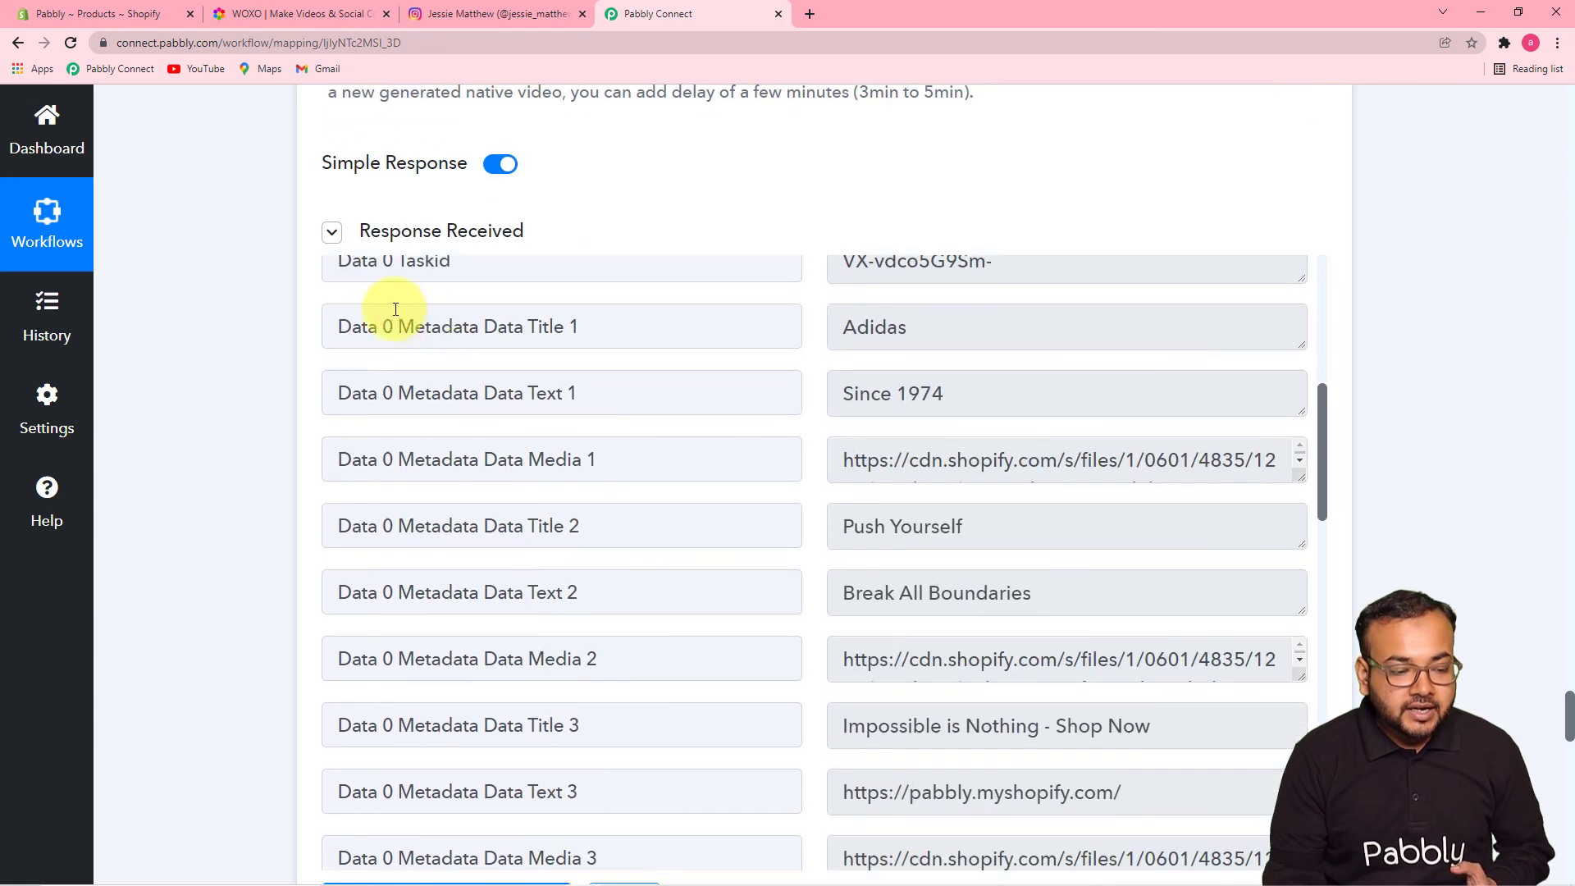
{"action": "scroll", "coordinate": [328, 299], "scroll_direction": "down", "scroll_amount": 1}
{"action": "scroll", "coordinate": [292, 293], "scroll_direction": "down", "scroll_amount": 1}
{"action": "scroll", "coordinate": [264, 289], "scroll_direction": "up", "scroll_amount": 1}
{"action": "scroll", "coordinate": [264, 288], "scroll_direction": "down", "scroll_amount": 7}
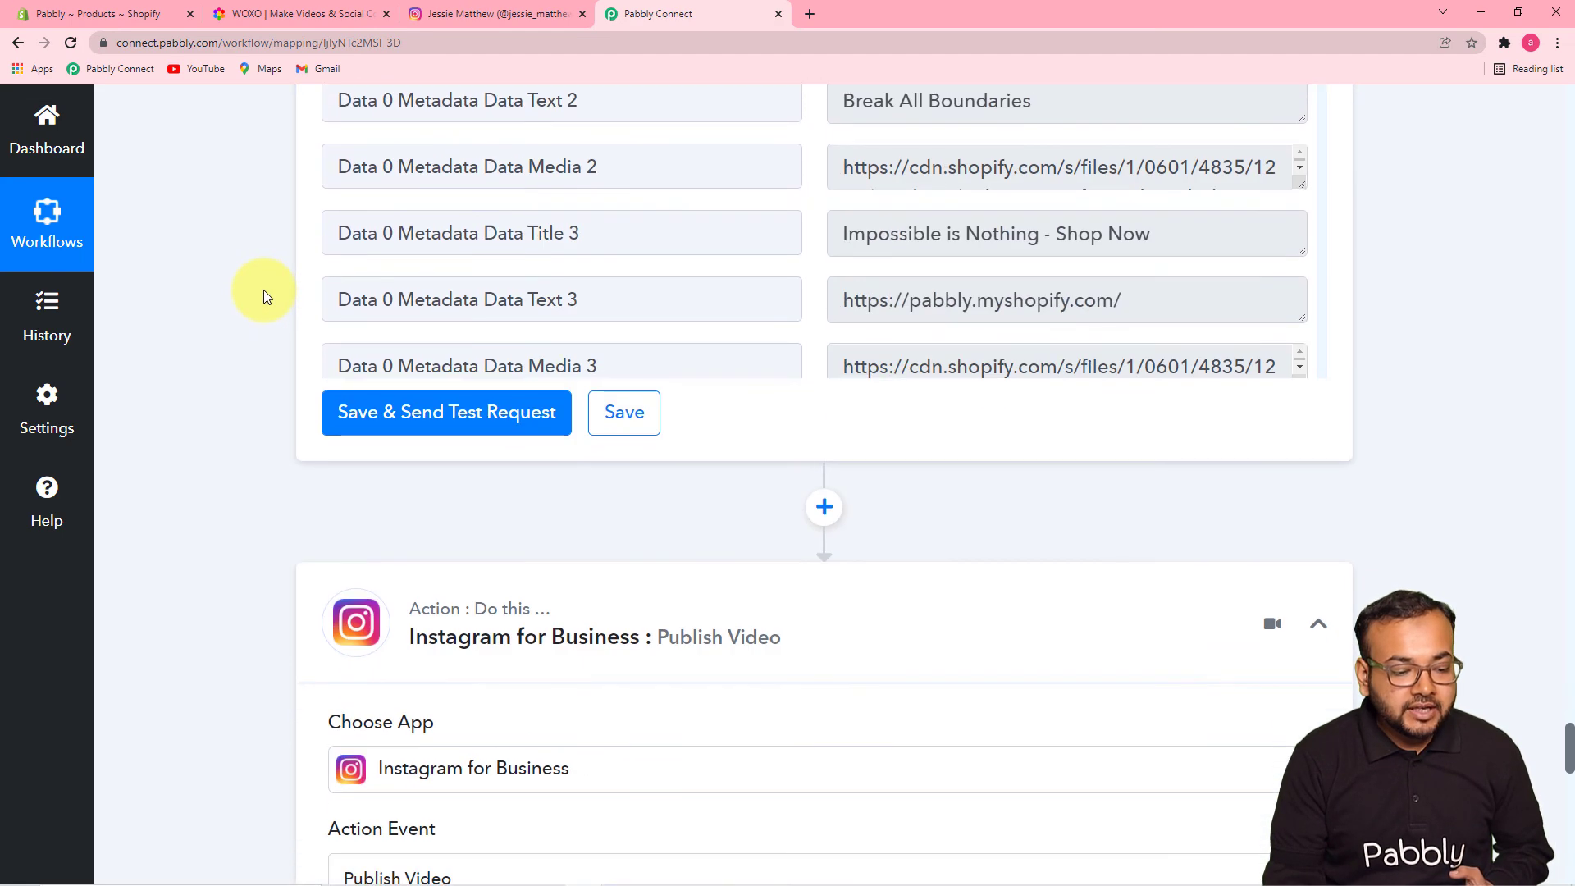
- Check the Instagram Publish Video action's mapped fields, save the action, and close the confirmation
{"action": "scroll", "coordinate": [263, 288], "scroll_direction": "up", "scroll_amount": 1}
{"action": "scroll", "coordinate": [263, 289], "scroll_direction": "up", "scroll_amount": 1}
{"action": "scroll", "coordinate": [264, 289], "scroll_direction": "down", "scroll_amount": 8}
{"action": "scroll", "coordinate": [264, 289], "scroll_direction": "down", "scroll_amount": 5}
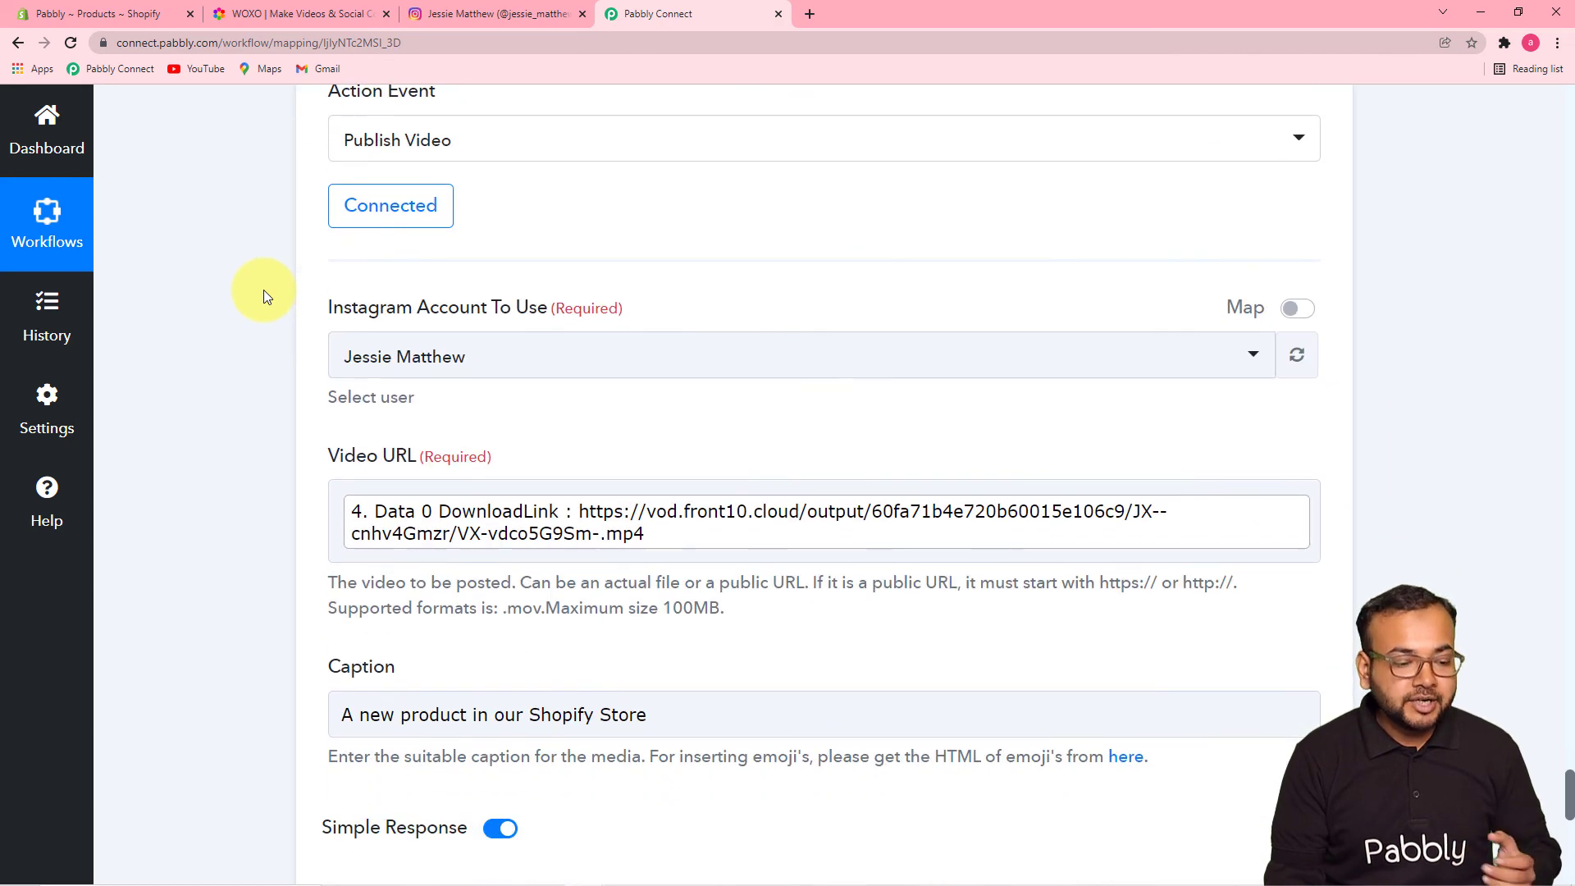
{"action": "scroll", "coordinate": [263, 288], "scroll_direction": "down", "scroll_amount": 2}
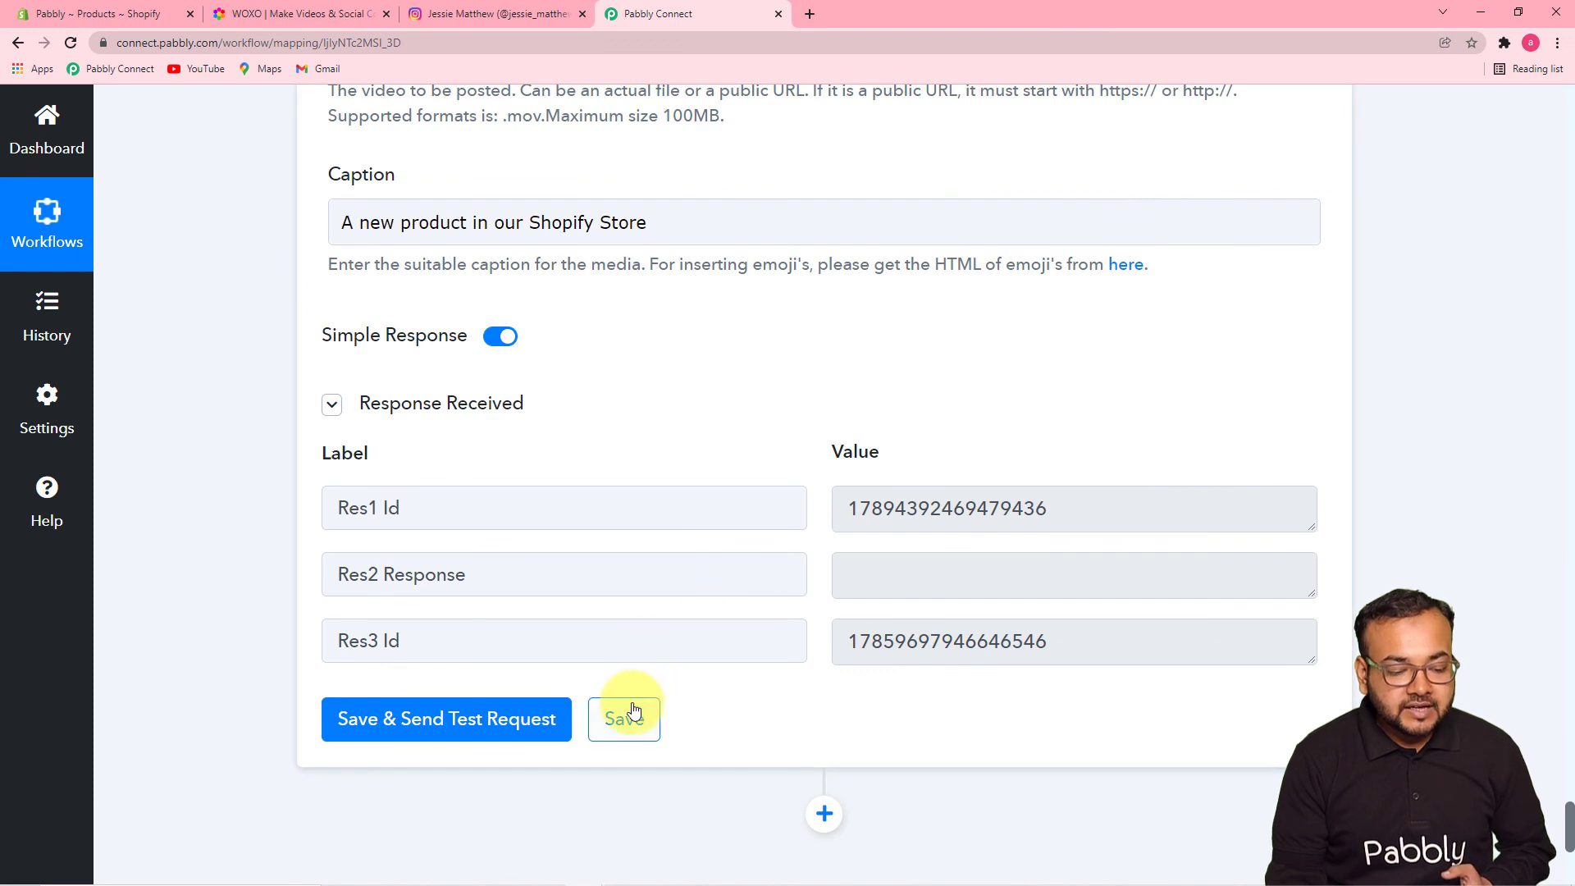
{"action": "left_click", "coordinate": [625, 719]}
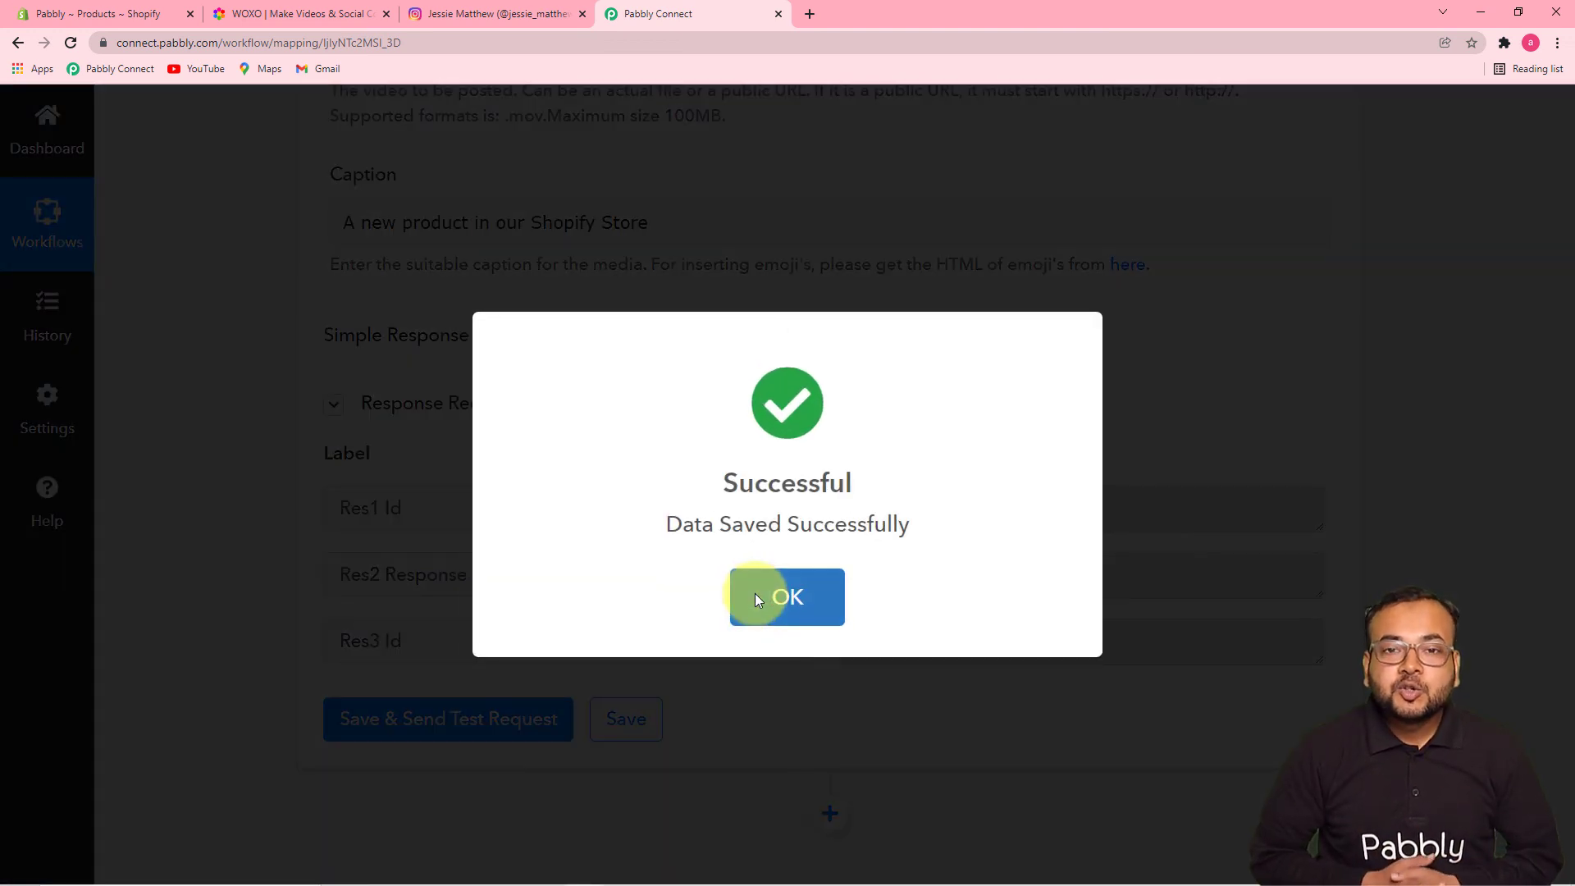
{"action": "left_click", "coordinate": [755, 593]}
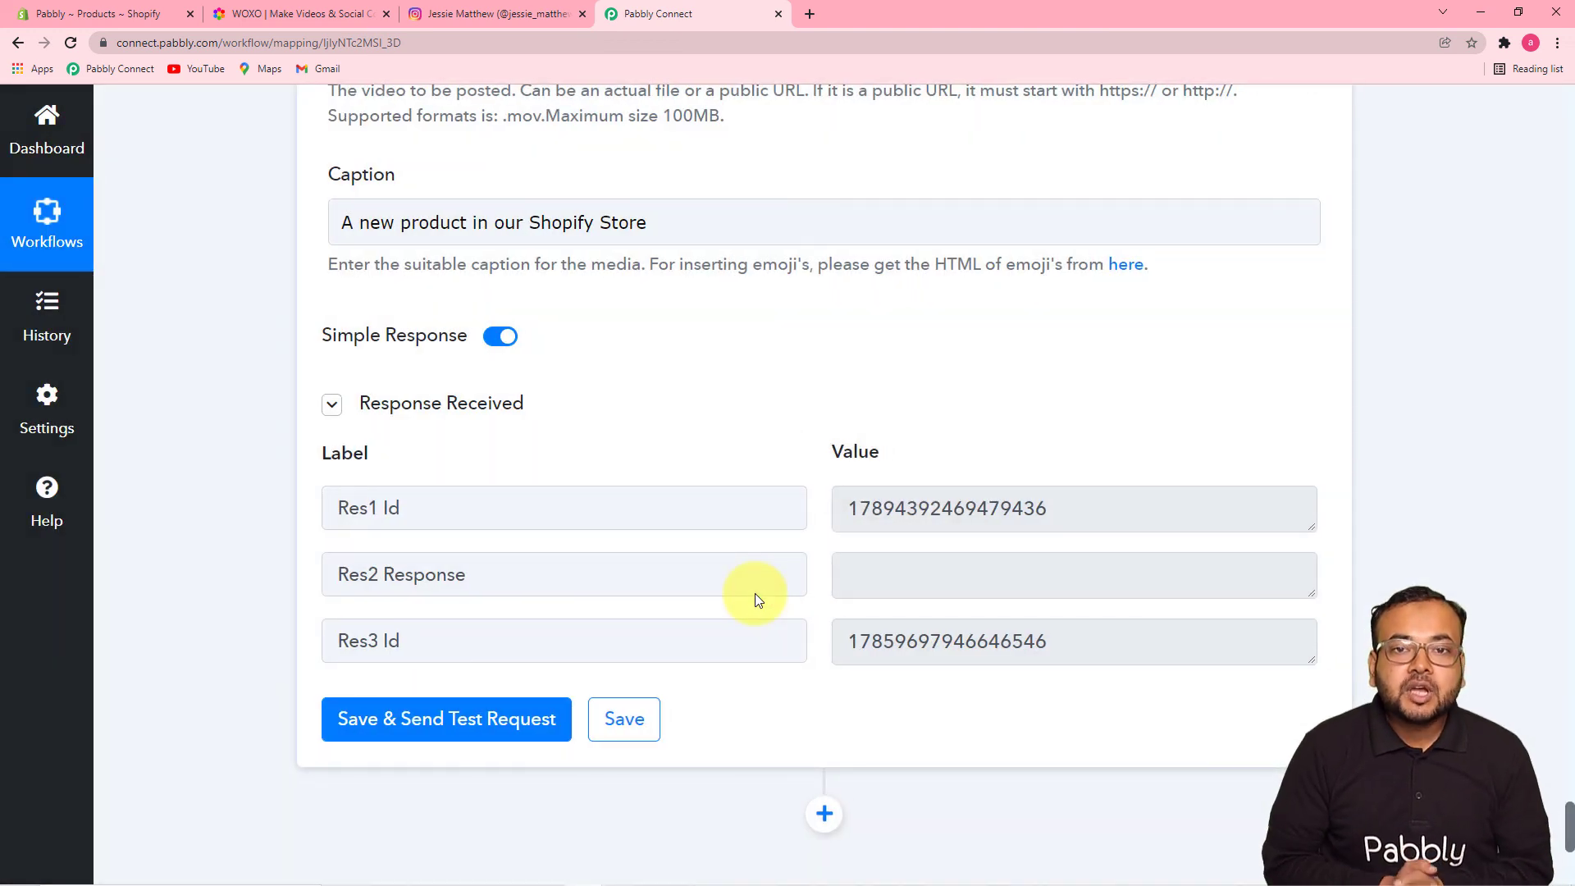